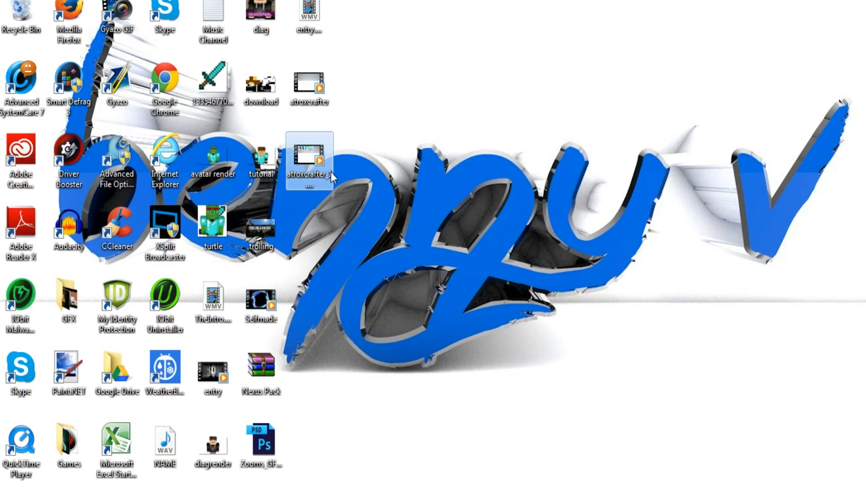
- Play the atroxcrafter_1 intro video from the desktop and close the player
double_click(331, 176)
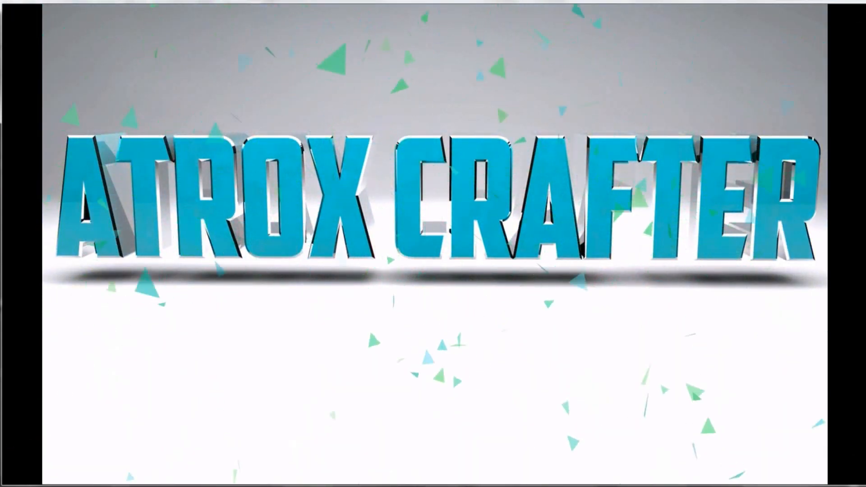
mouse_move(457, 334)
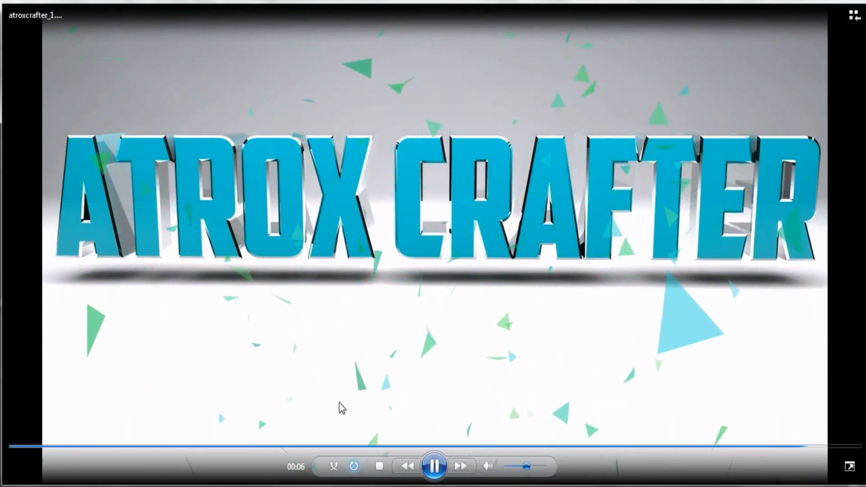
right_click(433, 485)
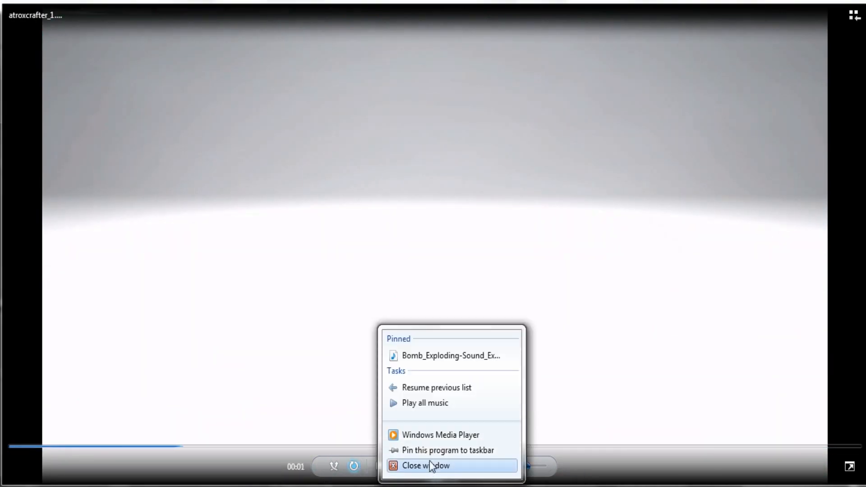
click(430, 461)
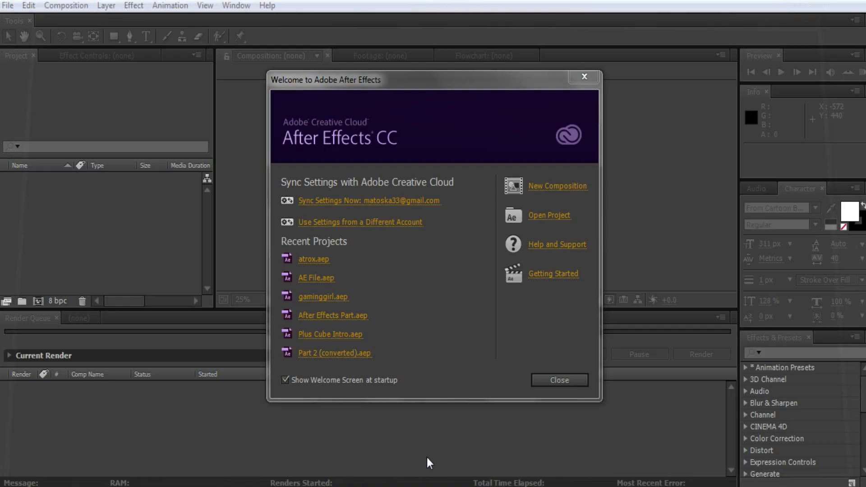
- Dismiss the After Effects welcome screen and show the desktop
click(569, 380)
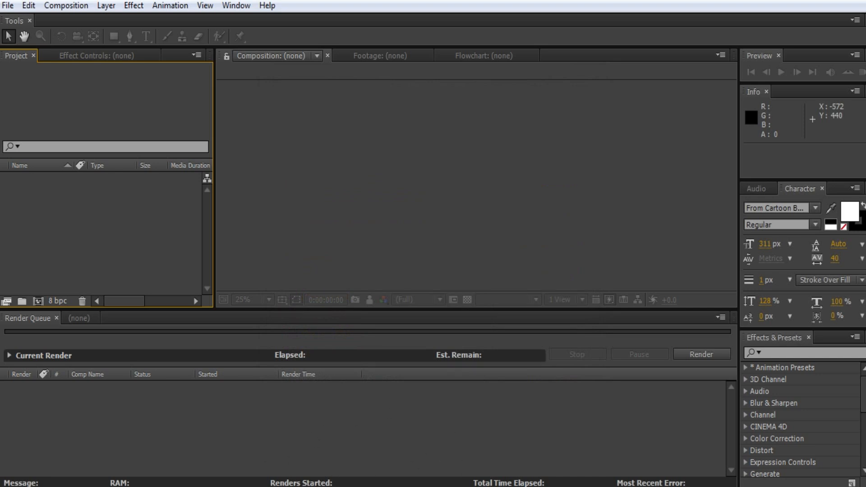
click(864, 485)
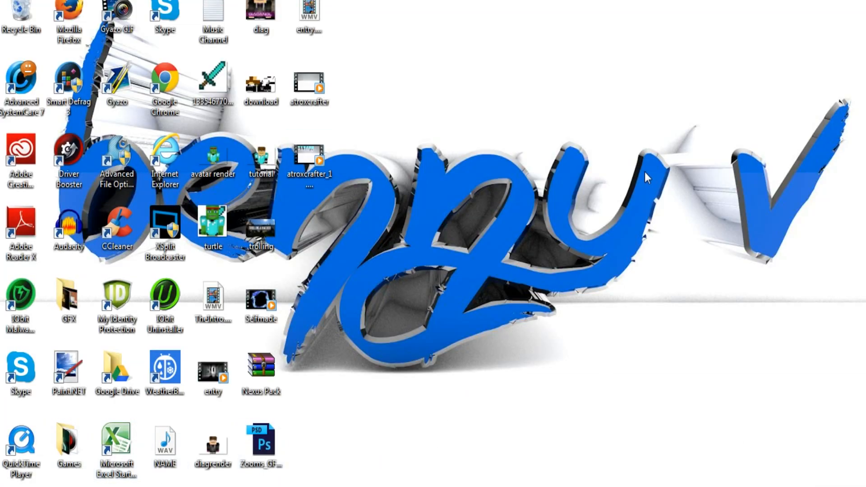
drag(600, 142, 813, 243)
- Switch to Skype and check the conversations with unread messages
click(374, 486)
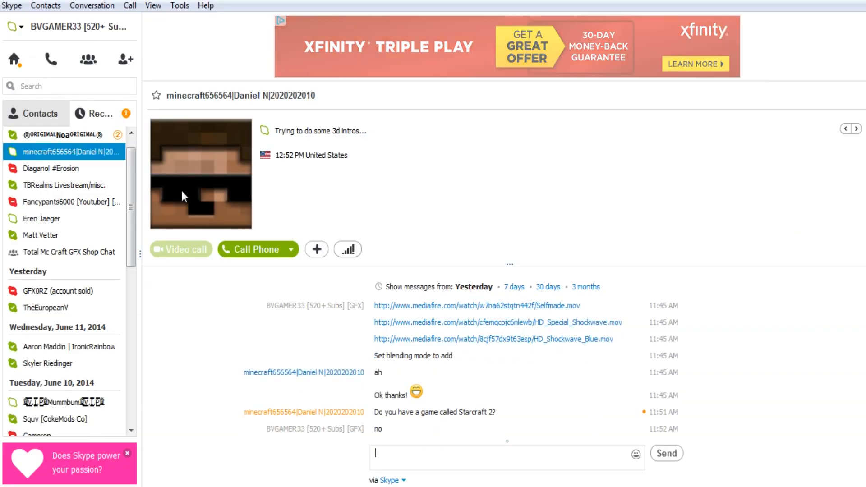
click(39, 134)
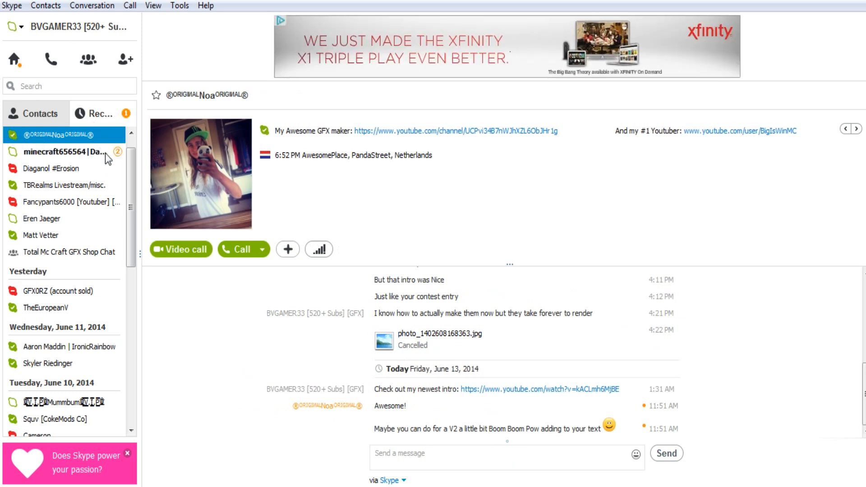
click(105, 153)
click(14, 58)
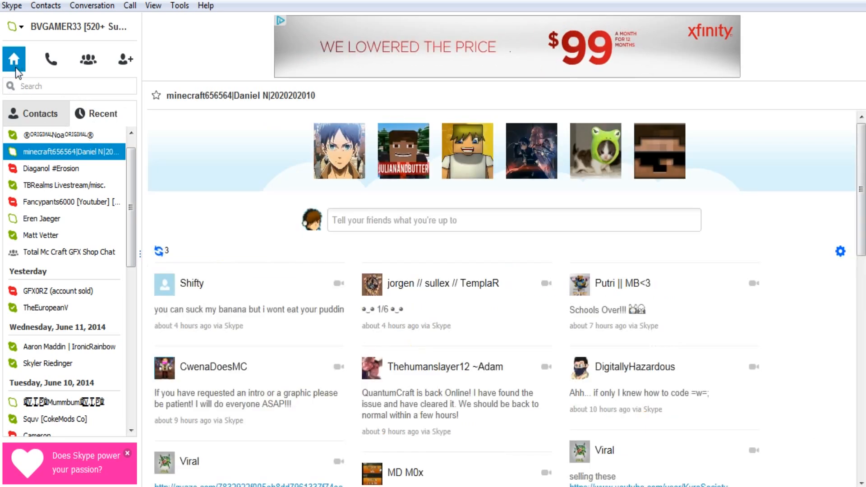
- Reply "ok" in the conversation about the shared shockwave files and leave Skype
click(68, 152)
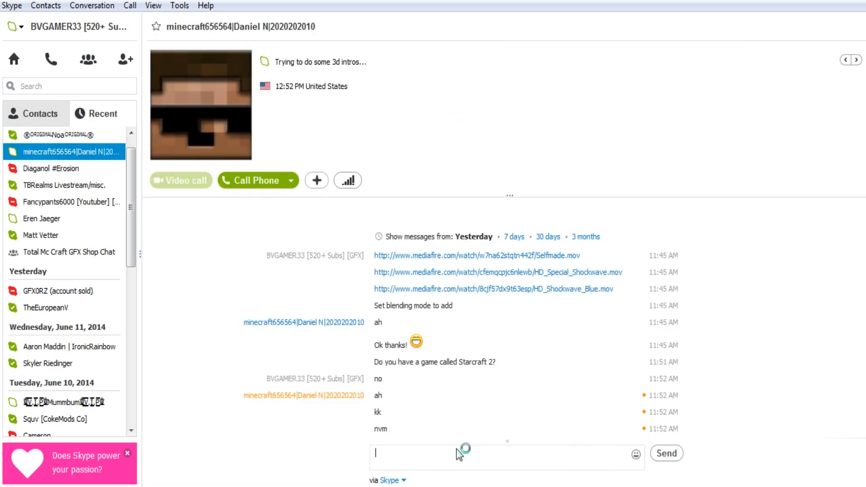
text(ok)
key(Return)
click(467, 486)
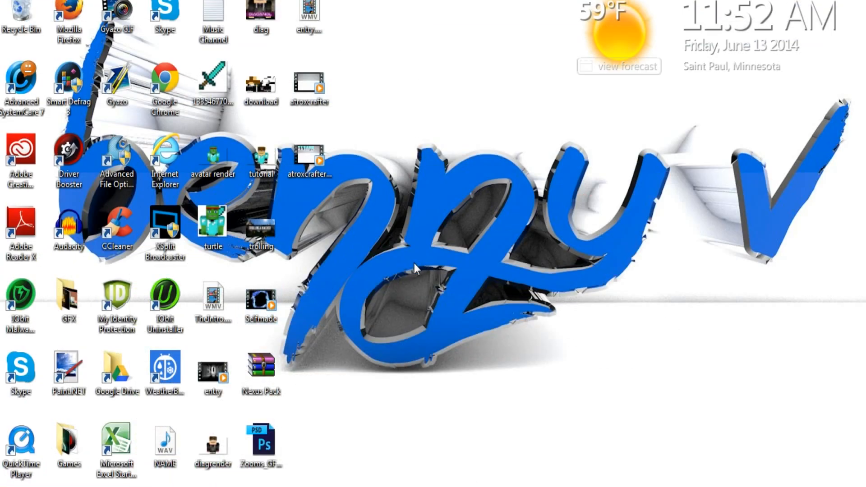
- Play the Selfmade video from the desktop and close the player
double_click(253, 294)
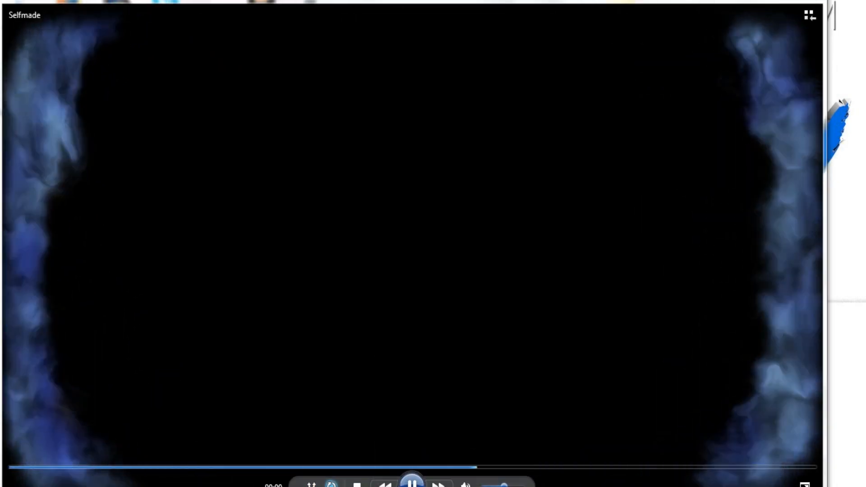
right_click(454, 484)
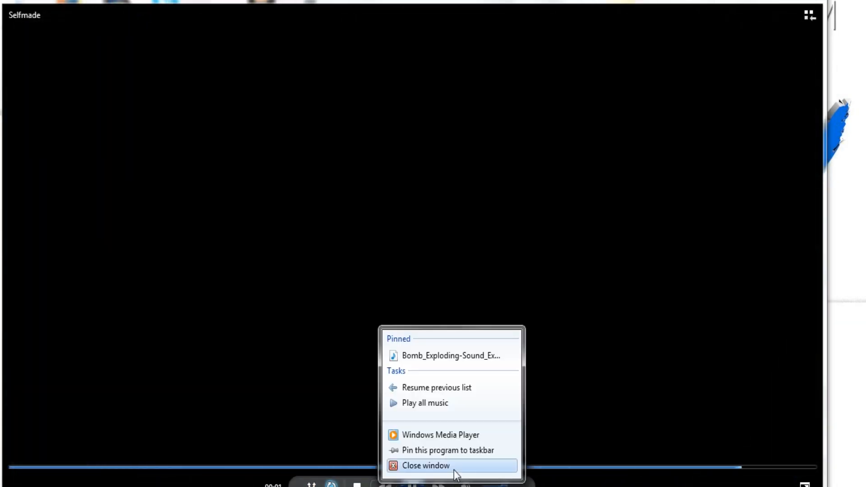
click(452, 467)
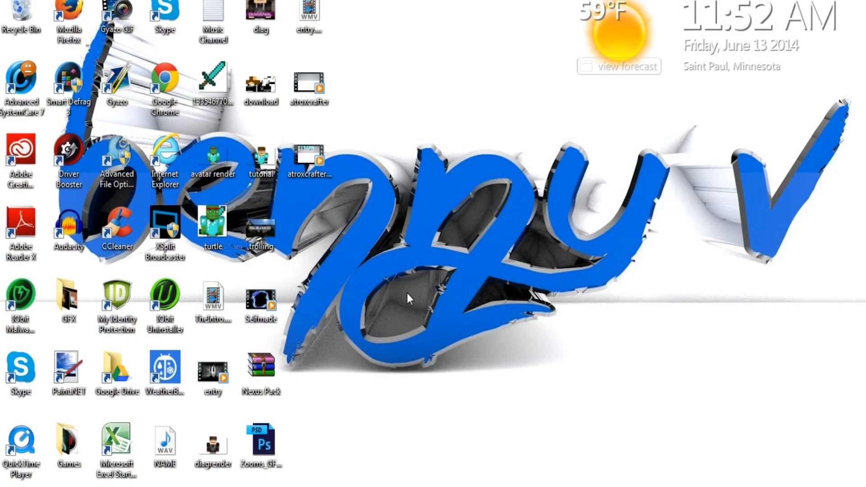
- Move the Selfmade video off the desktop and select the entry WMV file
drag(255, 311, 168, 234)
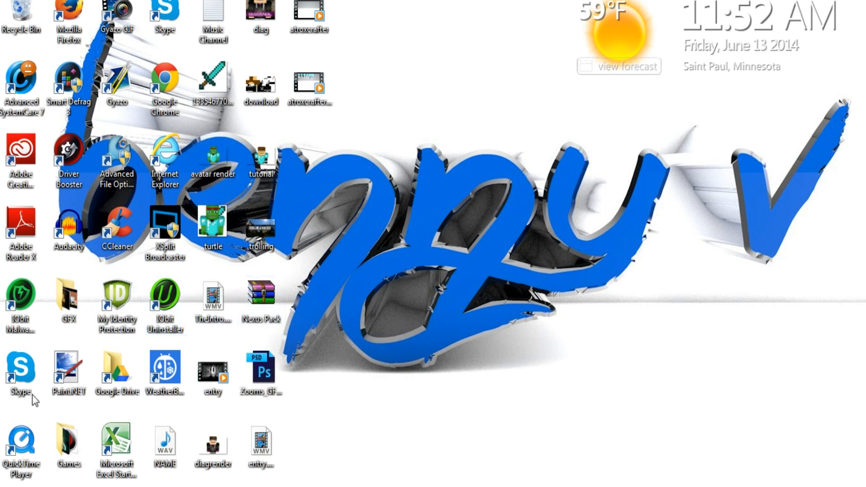
right_click(517, 93)
click(481, 83)
click(261, 444)
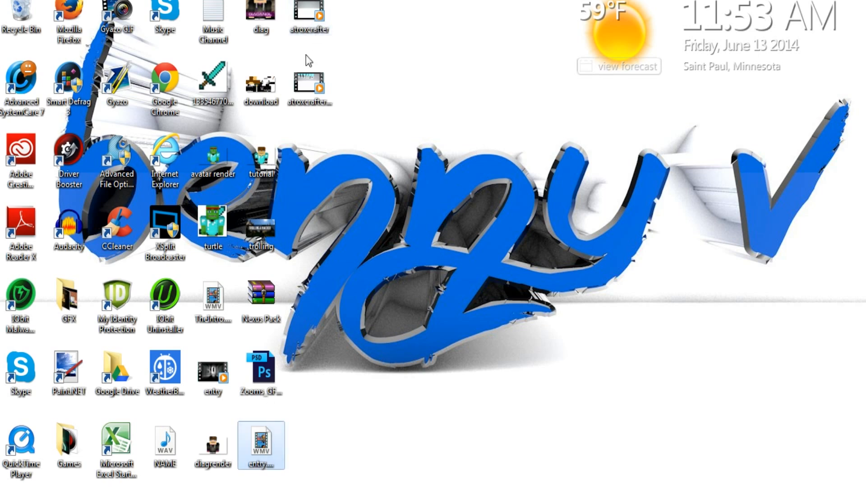
- Play the atroxcrafter_1 video muted, pause it at the shockwave at 00:02, and close the player
double_click(308, 83)
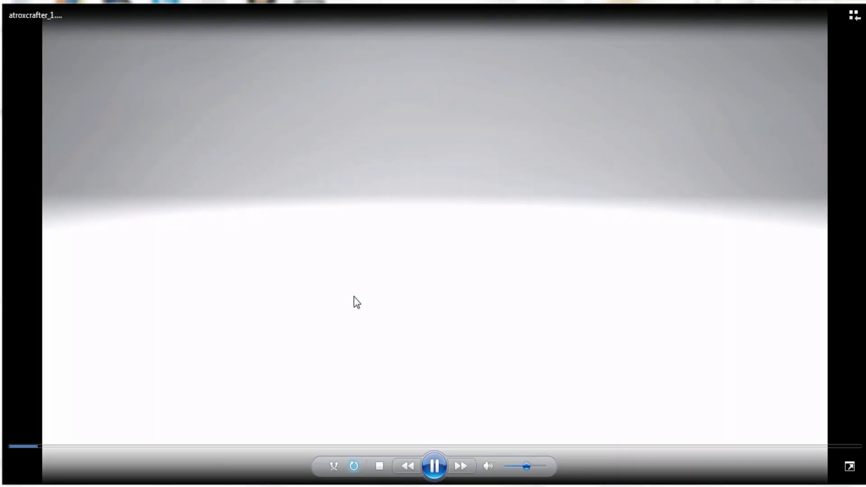
click(489, 466)
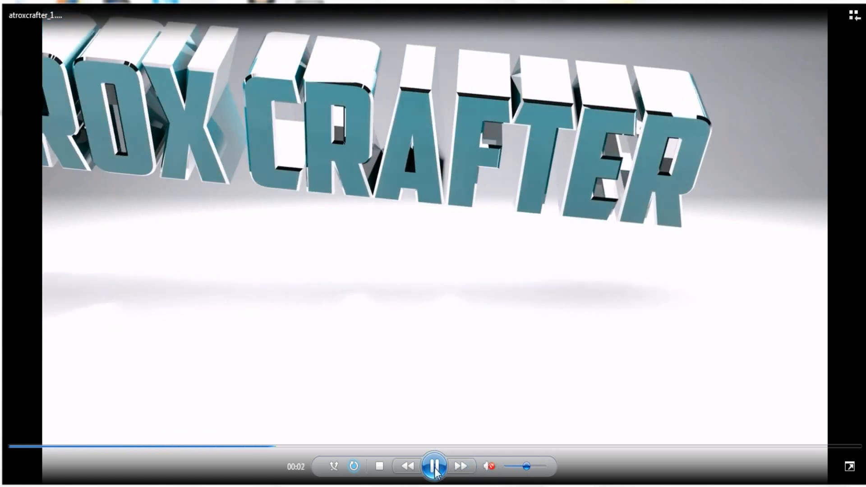
click(434, 467)
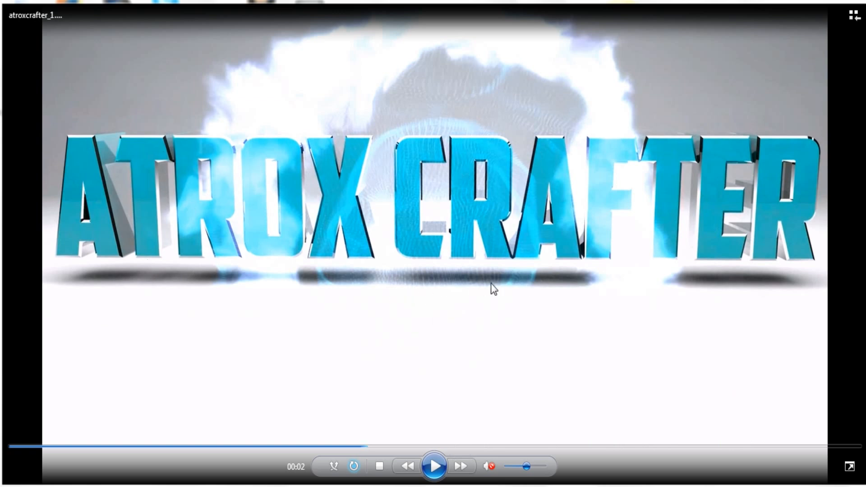
right_click(445, 481)
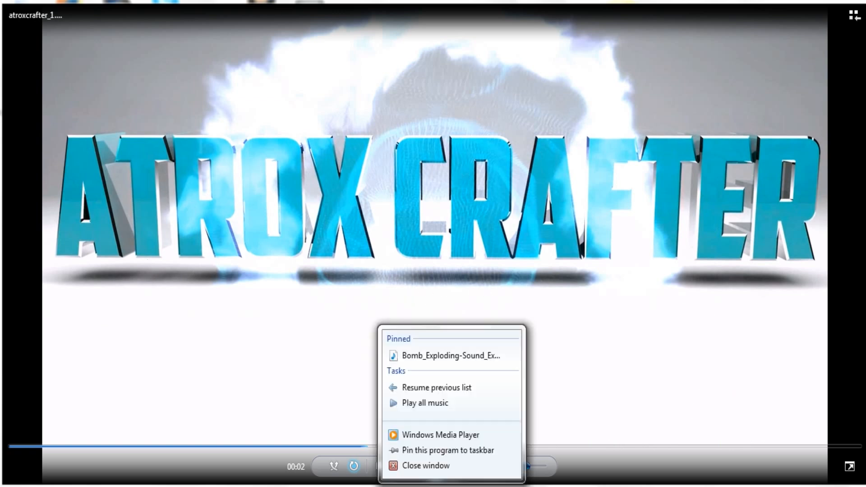
click(450, 470)
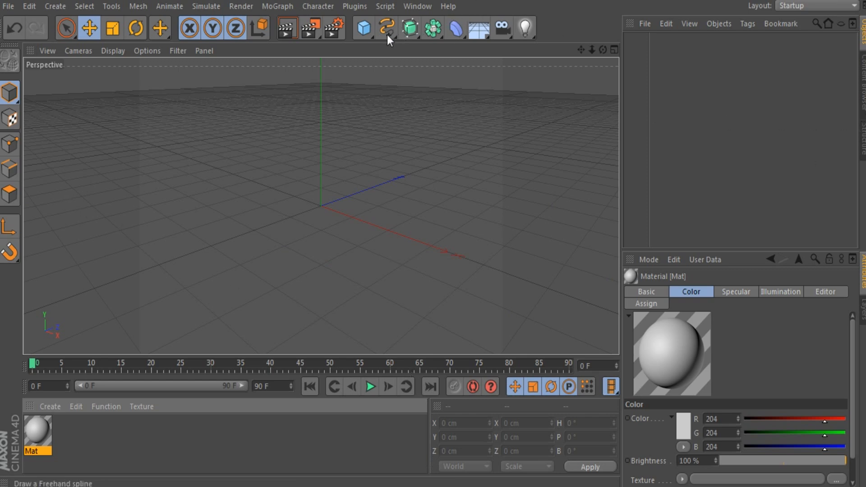
- Set the render output size to 1920 by 1080 pixels in the Cinema 4D render settings
click(338, 27)
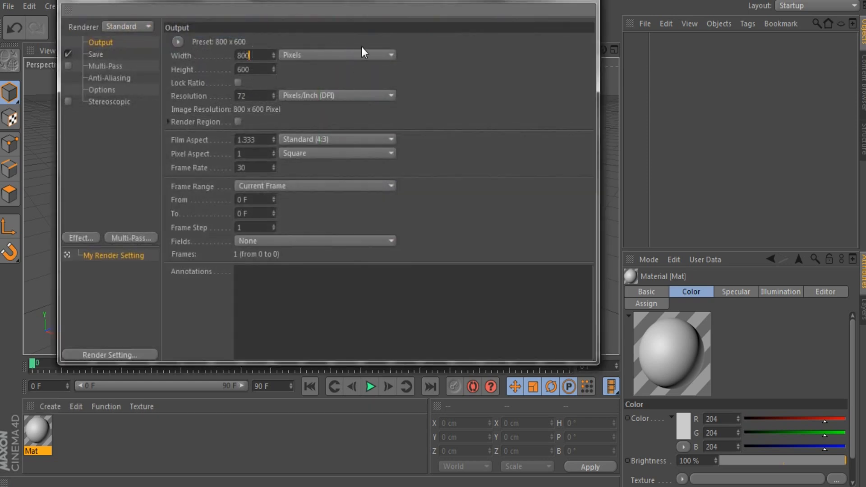
key(BackSpace)
key(BackSpace)
key(BackSpace)
text(1920)
key(Tab)
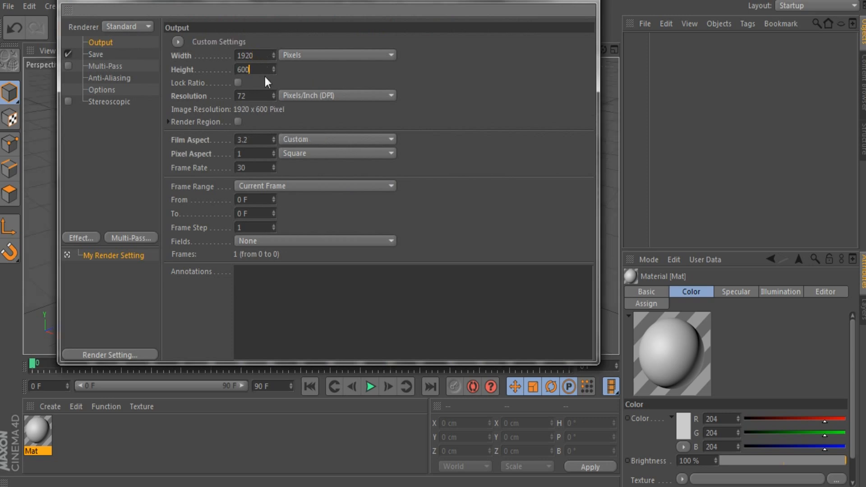
text(1080)
key(Return)
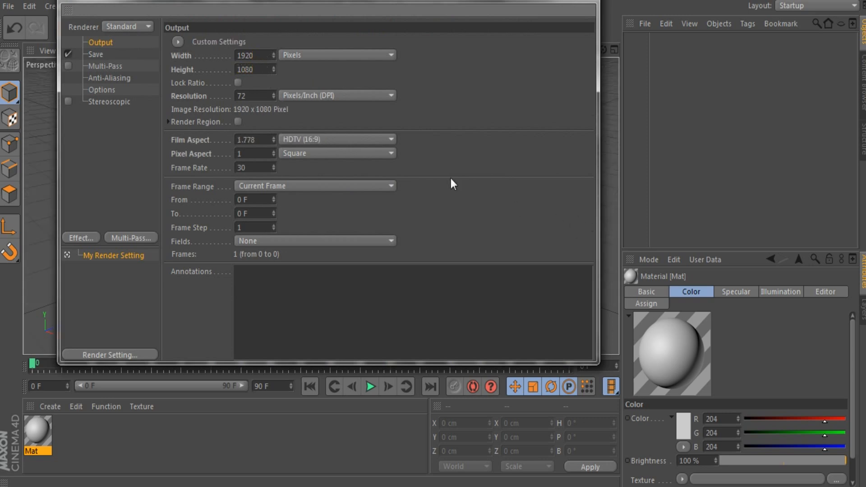
- Set the render output's frame range to Manual
click(360, 185)
click(360, 185)
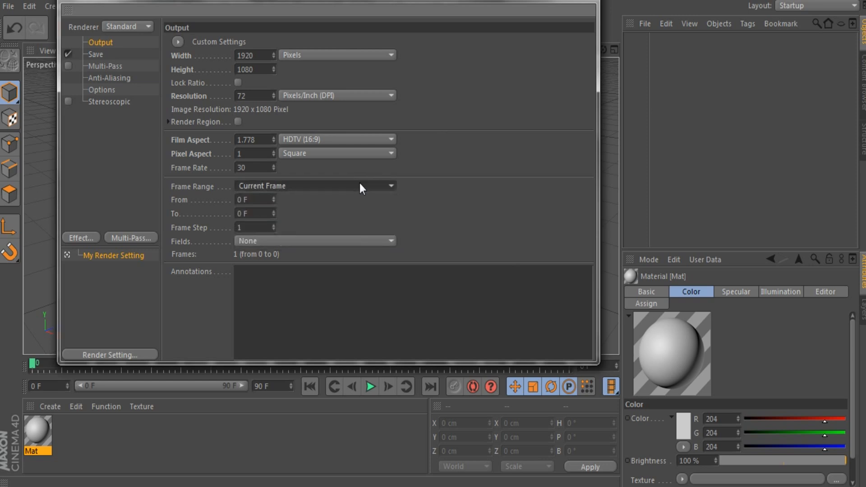
click(360, 185)
click(349, 202)
drag(576, 3, 576, 15)
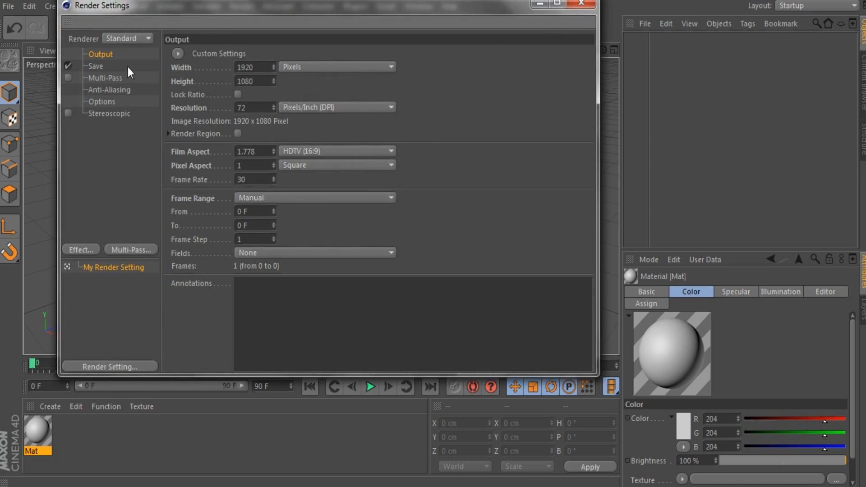
- Set the render save format to AVI Movie and enable the alpha channel
click(95, 66)
click(344, 93)
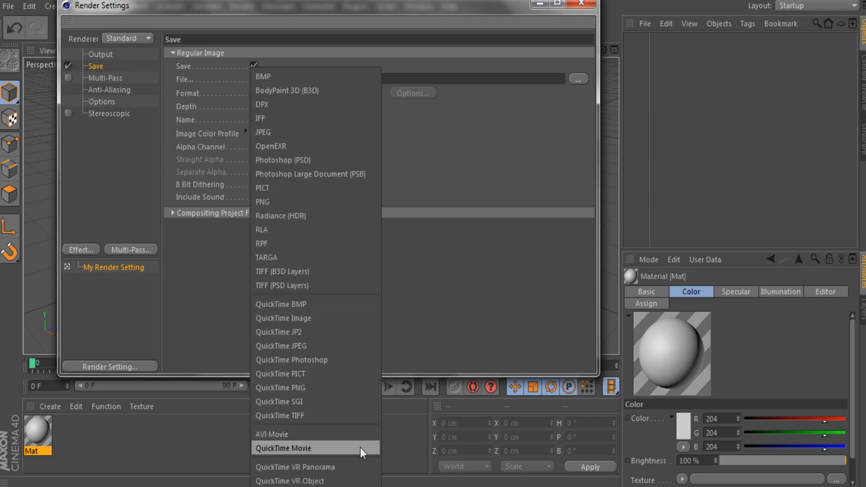
click(350, 437)
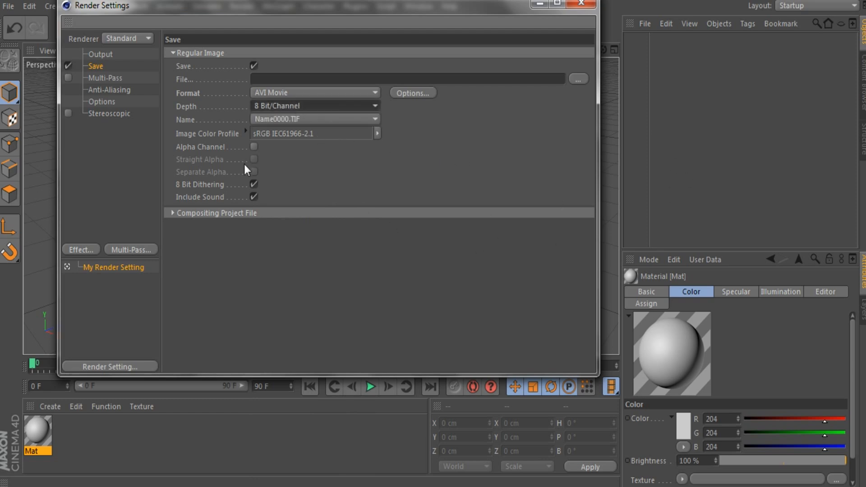
click(253, 147)
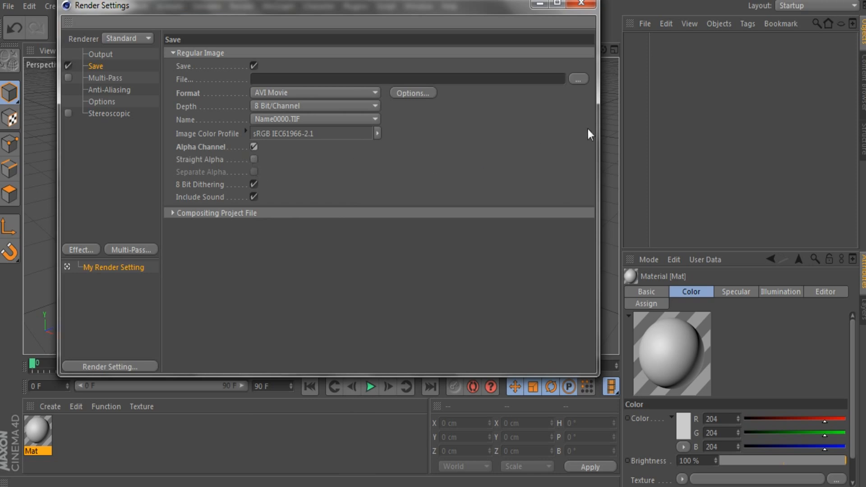
- Set the render's save file to "tutorial" on the Desktop and close the render settings
click(578, 79)
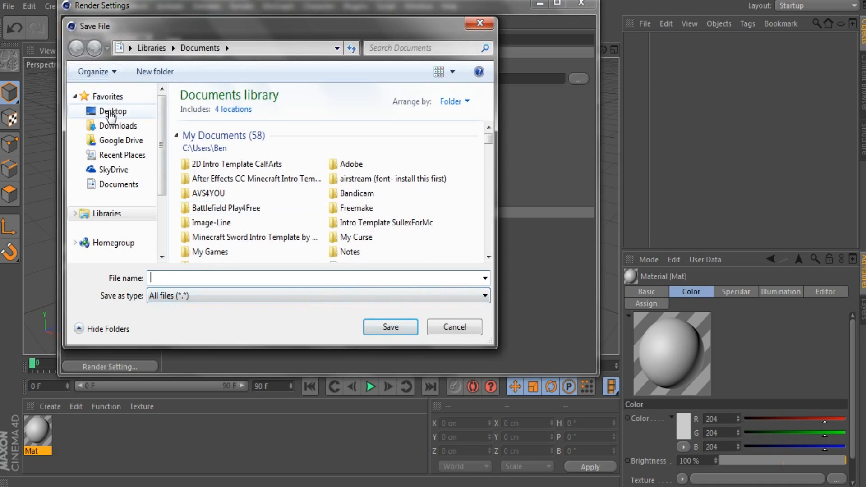
click(108, 111)
click(187, 278)
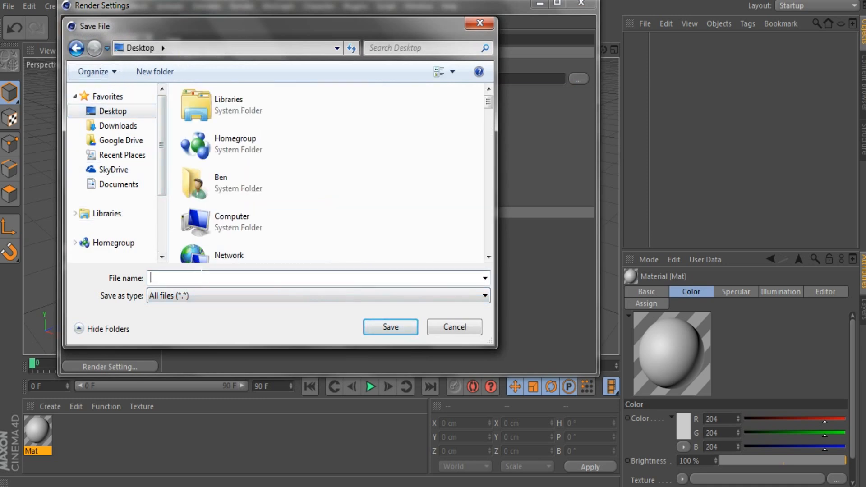
text(tuto)
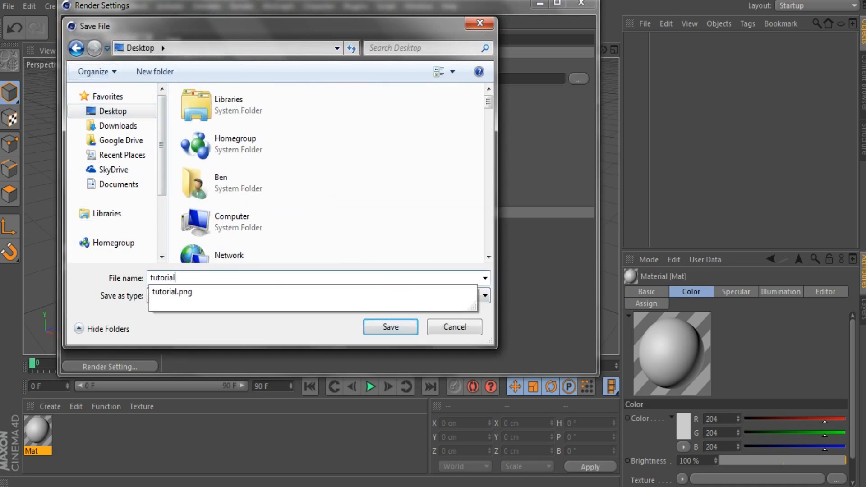
text(rial)
key(Return)
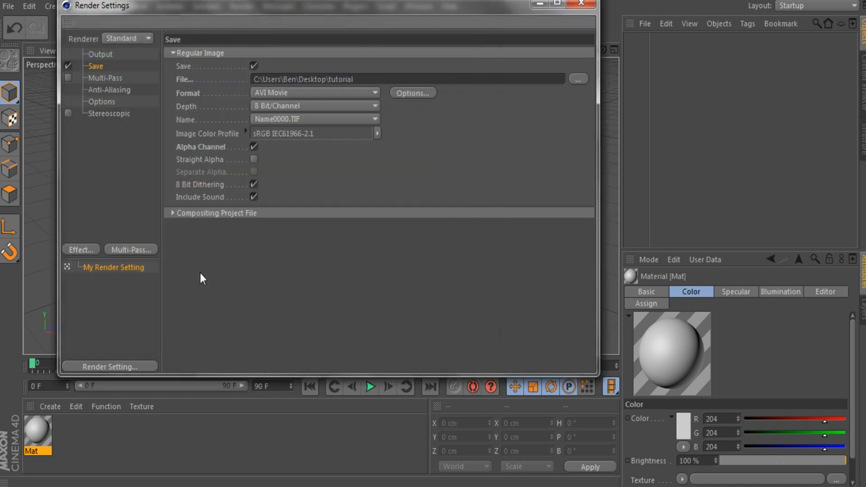
click(582, 4)
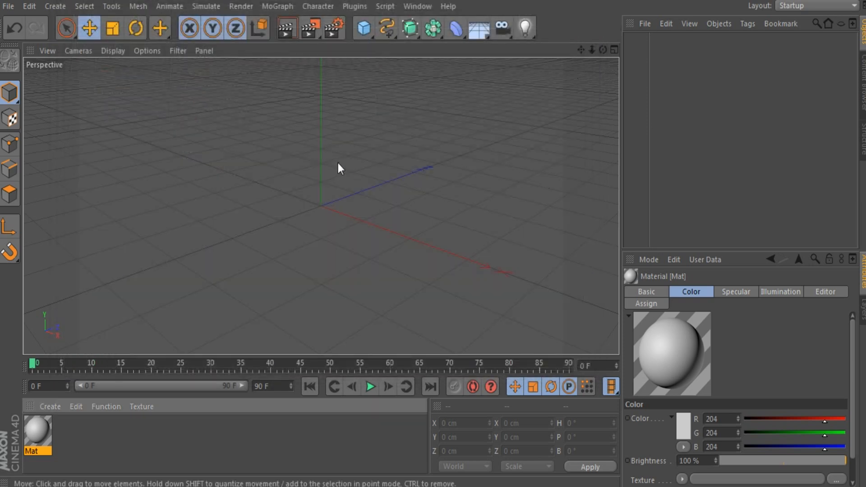
- Orbit the perspective view to face the scene from the front at a low angle
mouse_move(604, 50)
mouse_down()
mouse_move(638, 49)
mouse_move(604, 51)
mouse_move(604, 66)
mouse_move(609, 52)
mouse_up()
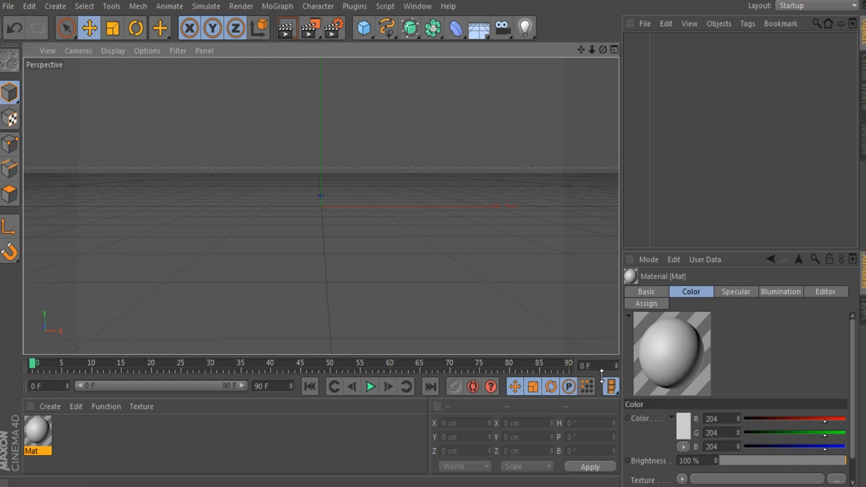
- Switch to Skype, send the open contact "sooo" and "Makin a tutorial for the intro", and return to Cinema 4D, dismissing the chat notification
click(409, 486)
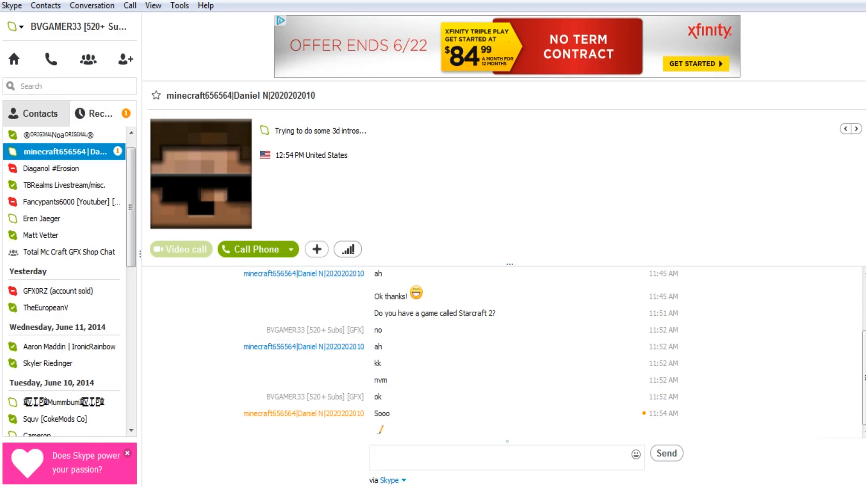
text(sooo)
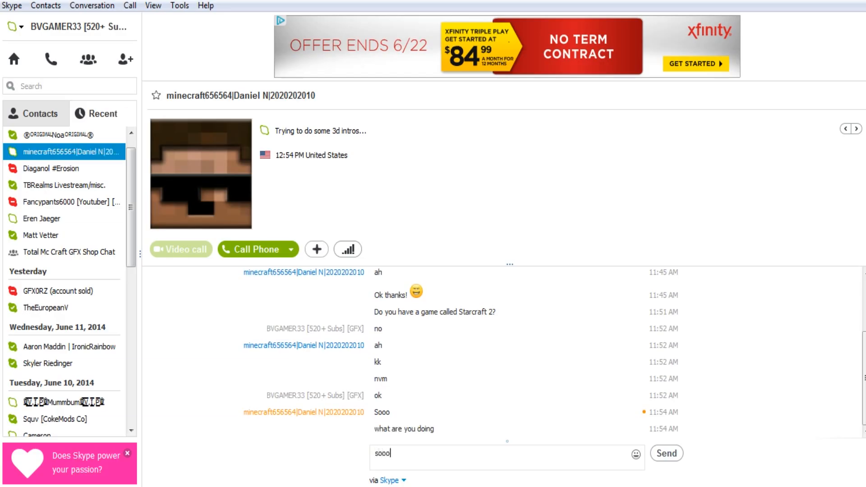
key(Return)
text(Makin a tutoria)
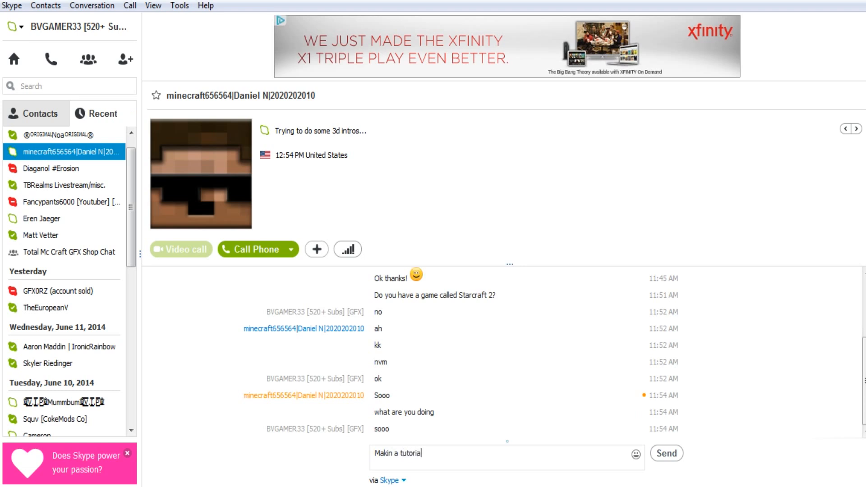
text(l for the i)
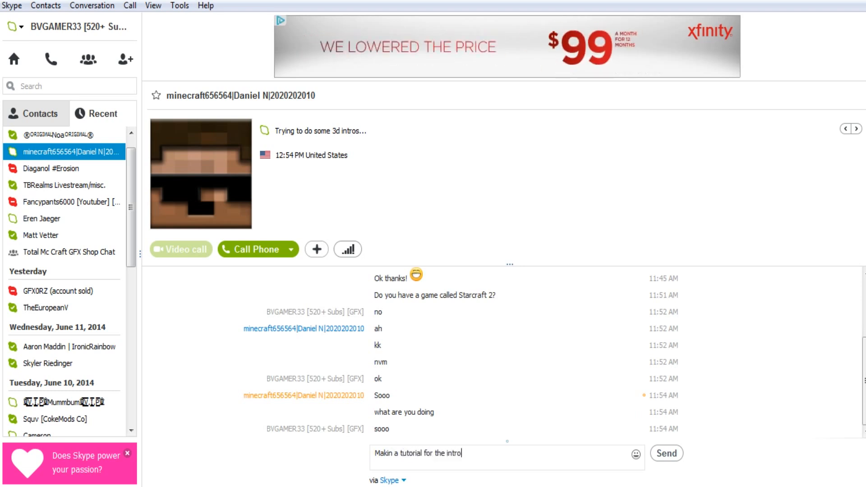
text(ntro)
key(Return)
click(303, 478)
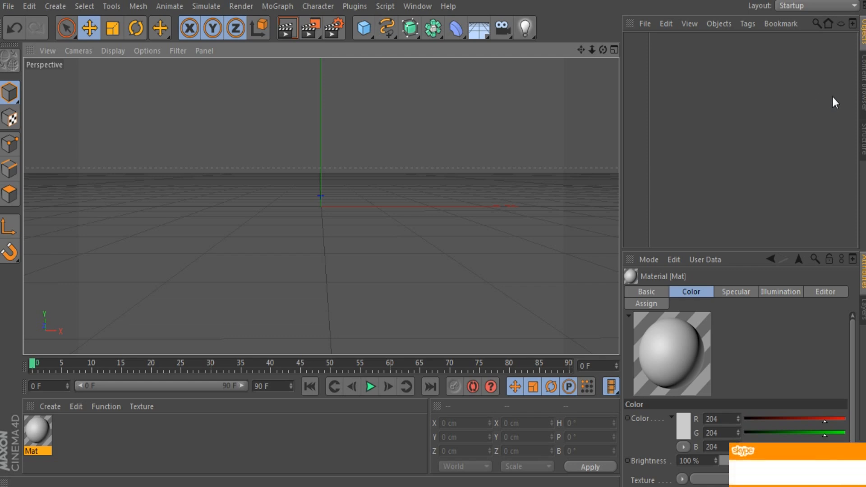
click(861, 446)
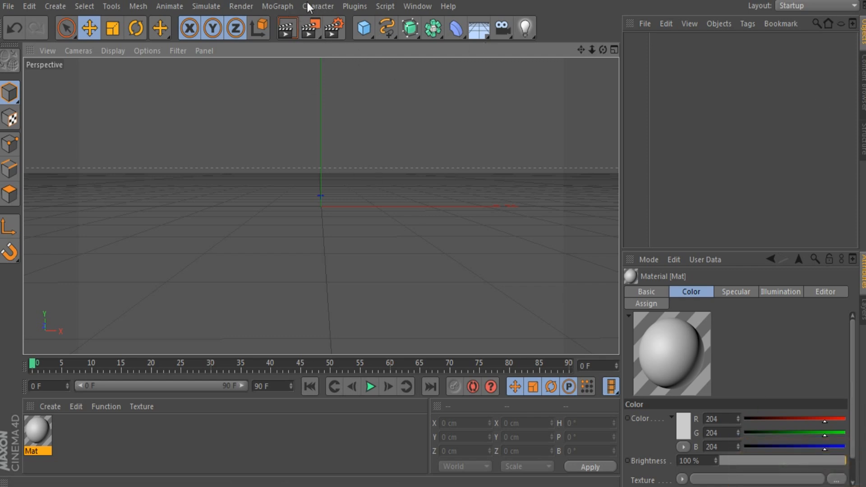
- Add a MoText object to the scene and show its object properties
click(285, 6)
click(285, 6)
click(279, 7)
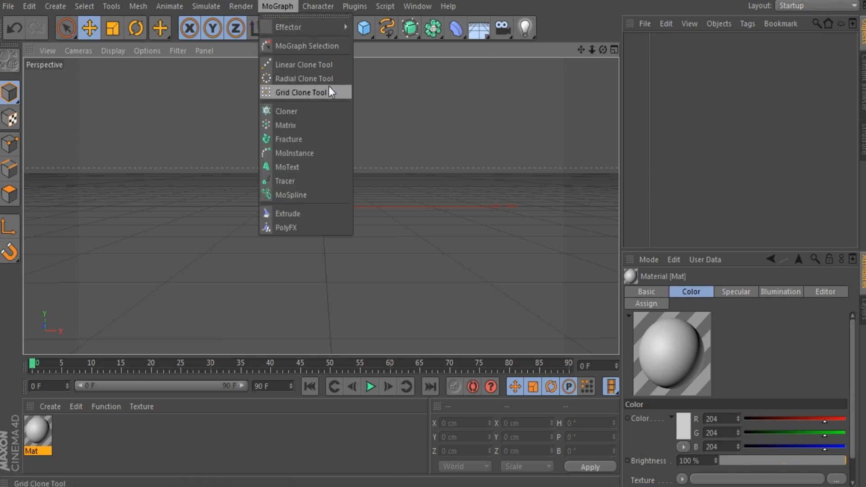
click(309, 170)
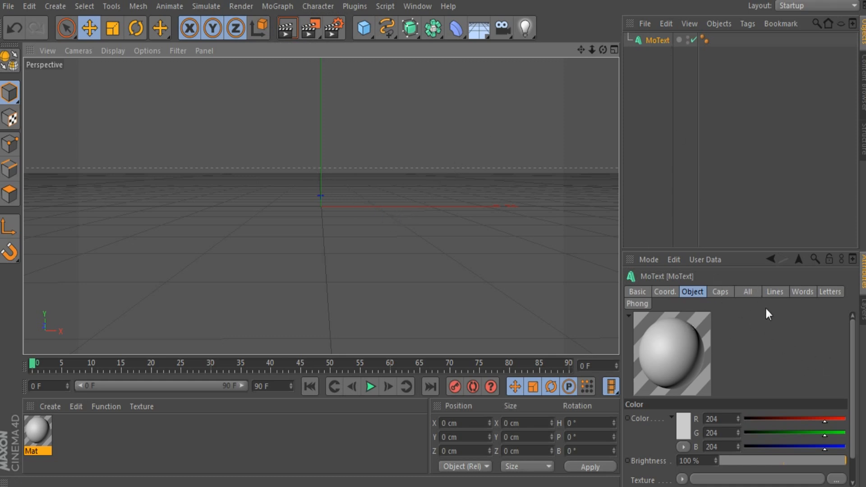
click(658, 39)
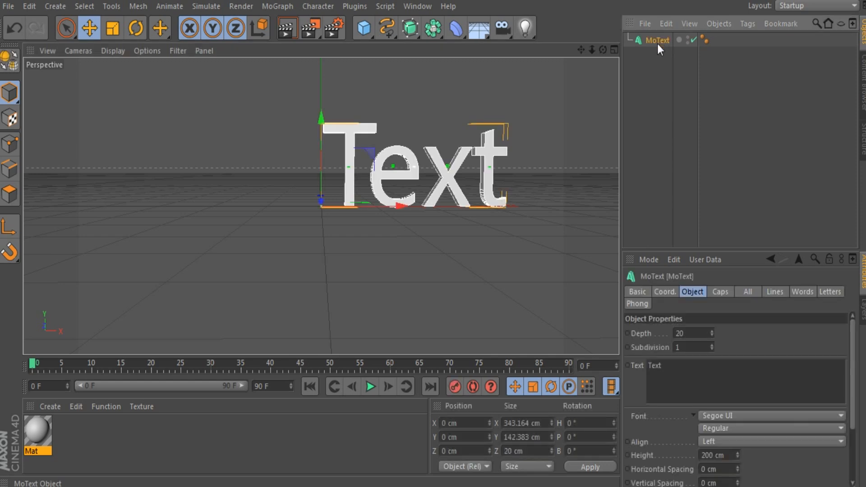
- Replace the MoText object's default text with "TUTORIAL"
click(705, 373)
click(704, 368)
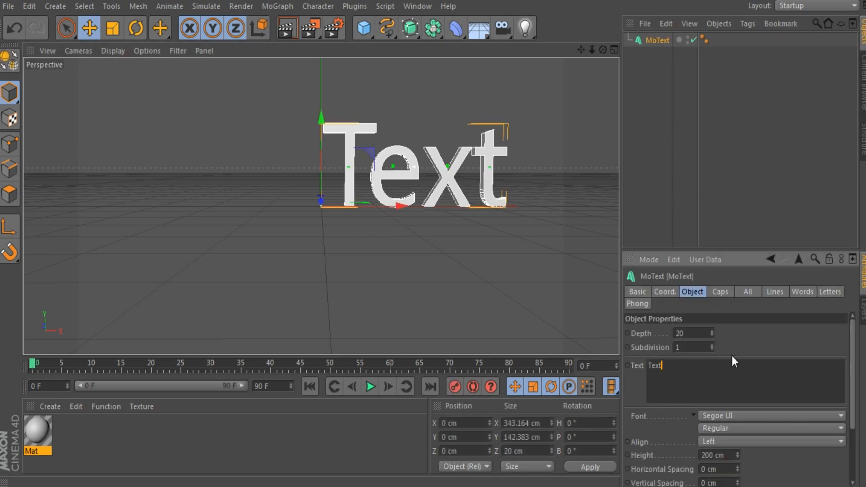
key(BackSpace)
key(BackSpace)
key(BackSpace)
key(BackSpace)
text(TUTORIAL)
click(779, 327)
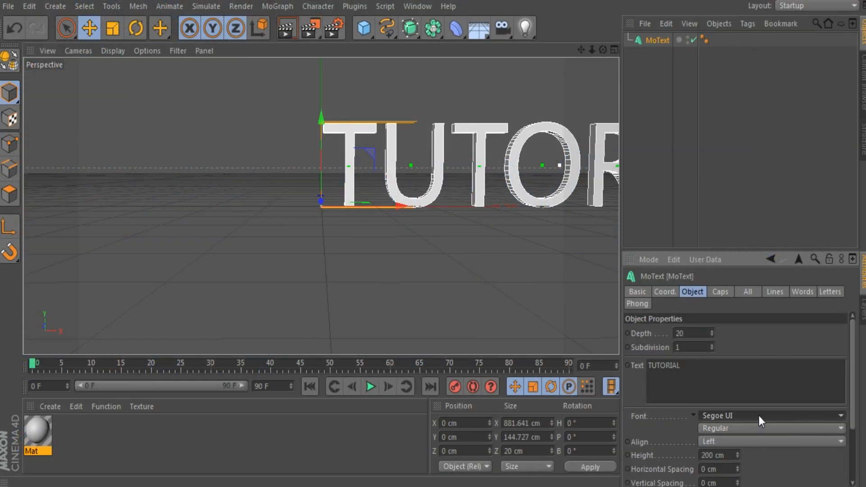
- Try the RaseOne Original font on the TUTORIAL text
click(759, 415)
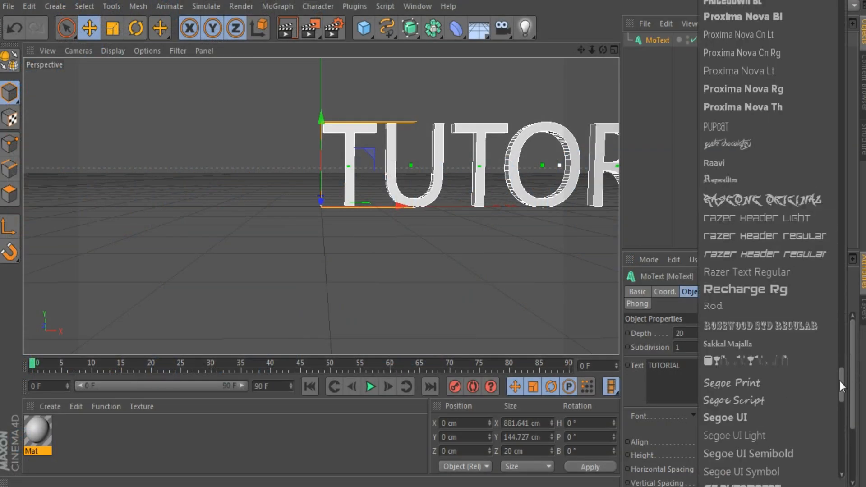
mouse_move(840, 381)
mouse_down()
mouse_move(843, 316)
mouse_move(846, 370)
mouse_up()
click(823, 333)
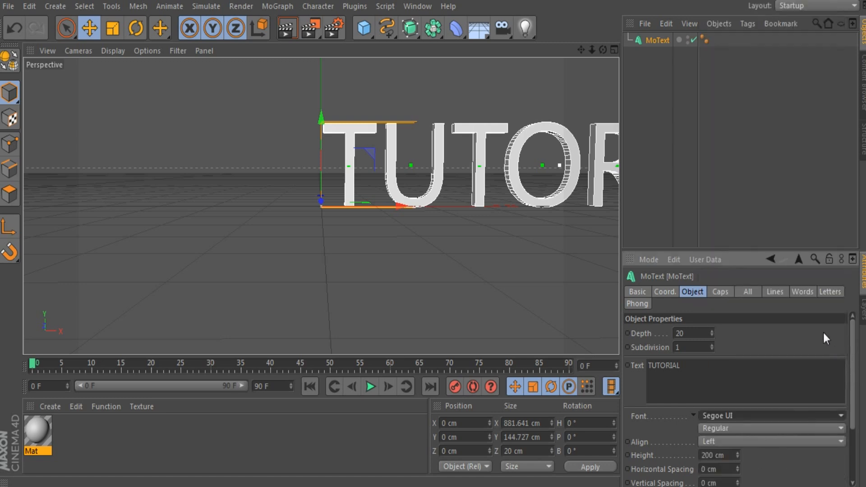
click(815, 412)
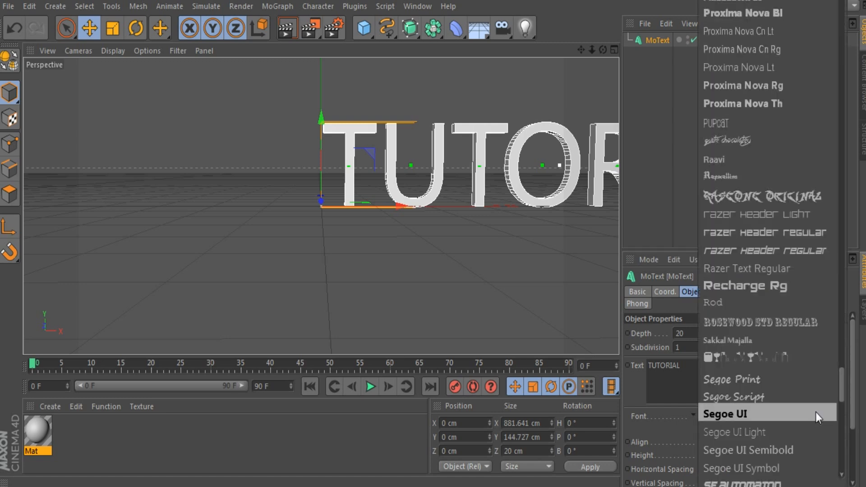
click(782, 205)
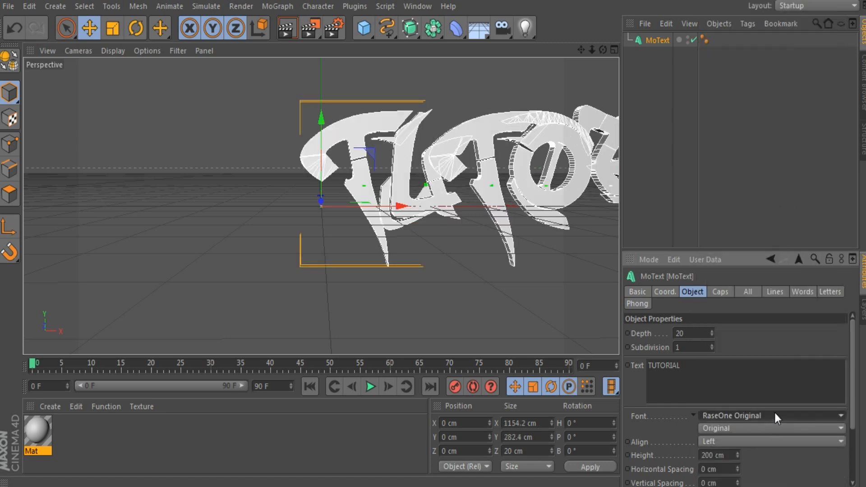
- Set the TUTORIAL text's font to American Captain
click(775, 416)
drag(841, 369, 854, 32)
click(786, 213)
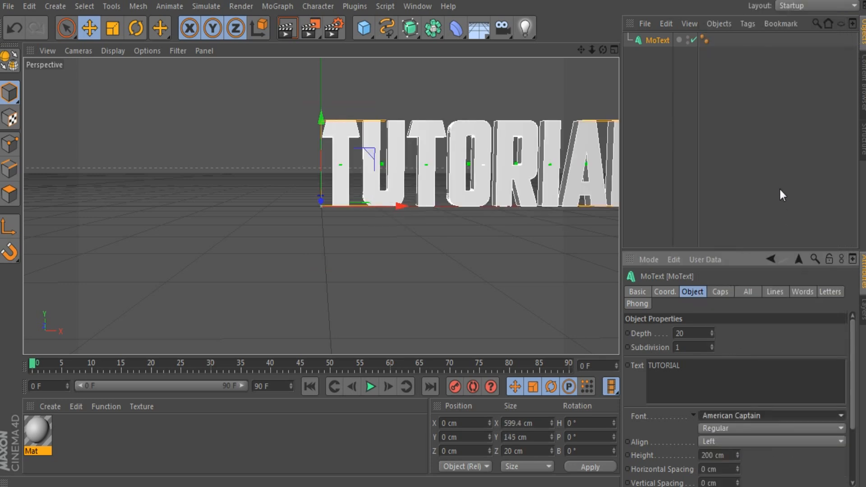
- Move the TUTORIAL text to the middle of the view, at about X -286 cm, Y 4.5 cm and Z 1.8 cm
drag(491, 165, 355, 178)
scroll(355, 178, up, 3)
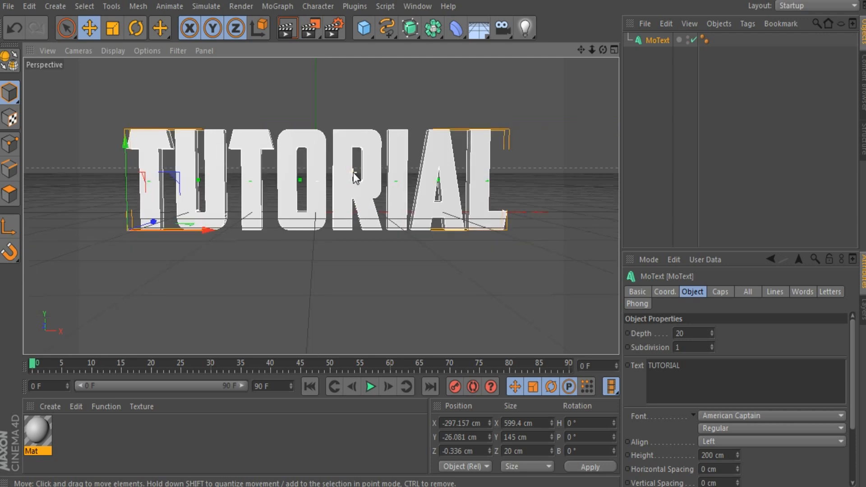
drag(347, 172, 356, 149)
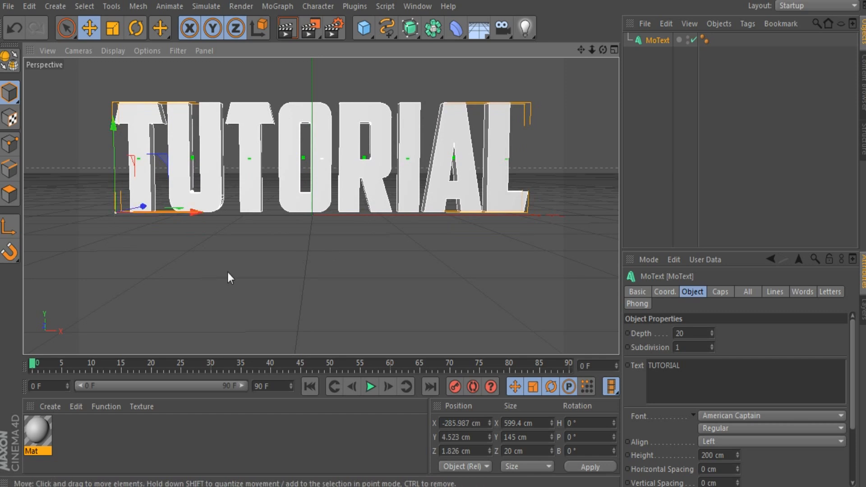
- Edit the material Mat and set its color to pure white, RGB 255, 255, 255
click(49, 439)
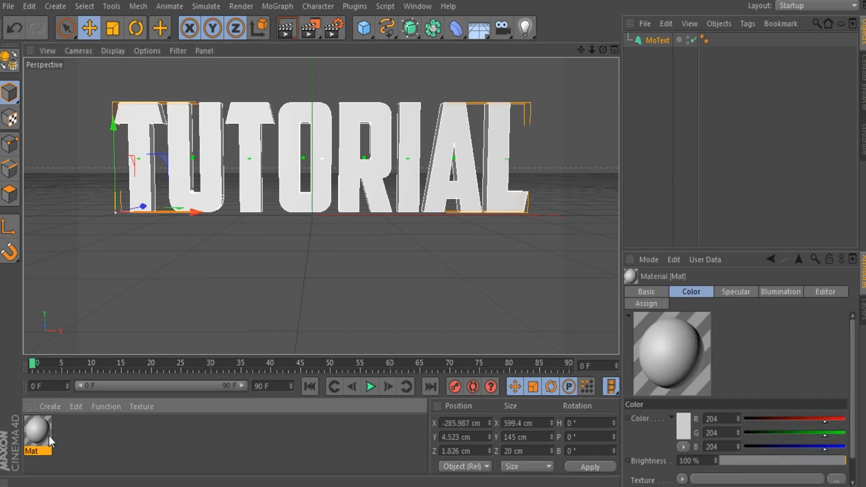
double_click(49, 436)
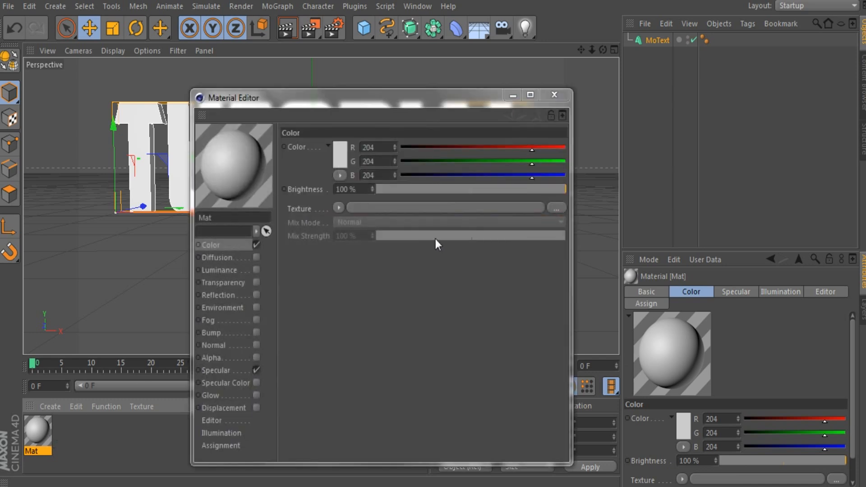
drag(306, 98, 488, 88)
click(565, 140)
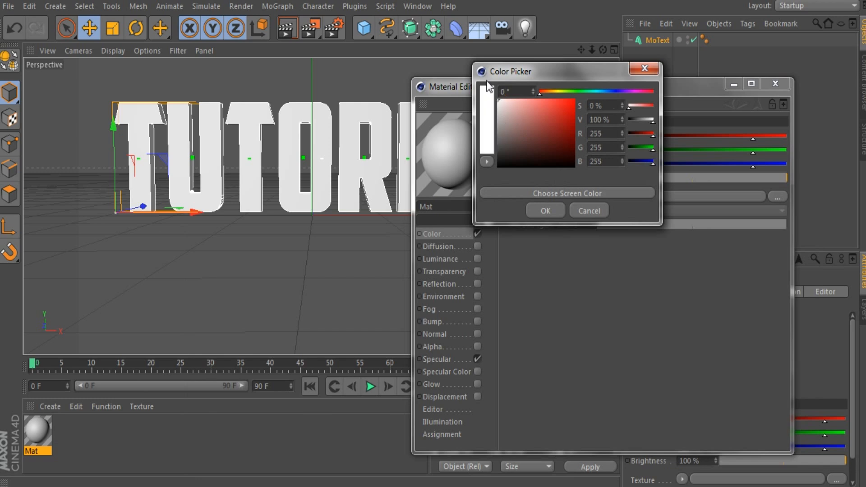
click(538, 215)
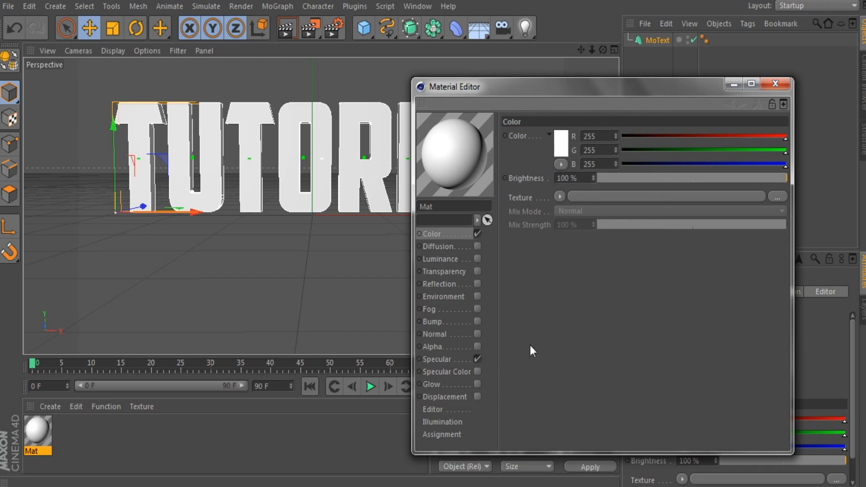
- Enable reflection on the material Mat at 79% brightness and close the material editor
click(477, 283)
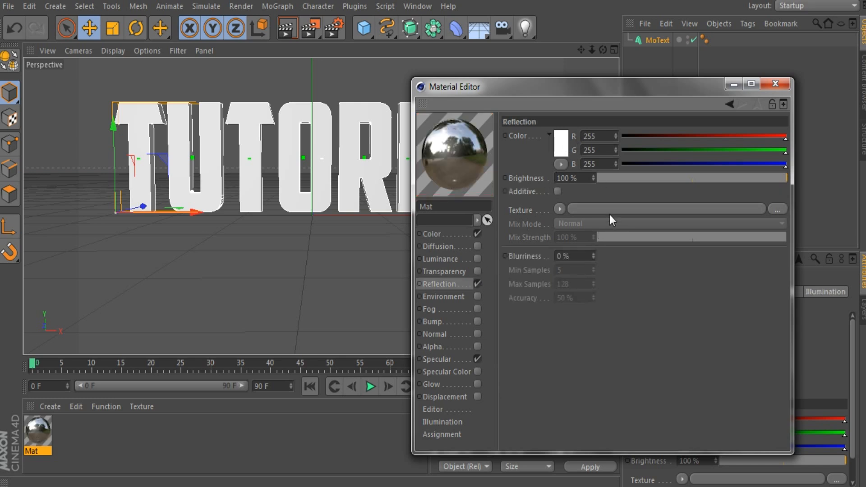
drag(780, 180, 749, 177)
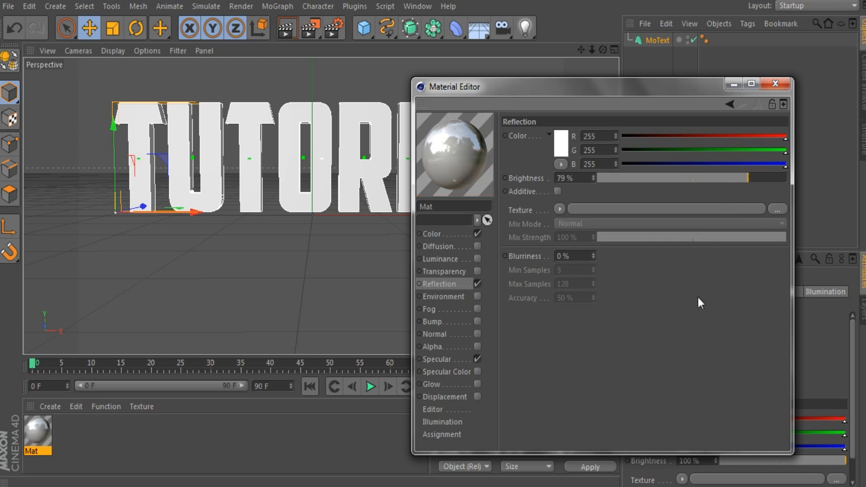
click(775, 84)
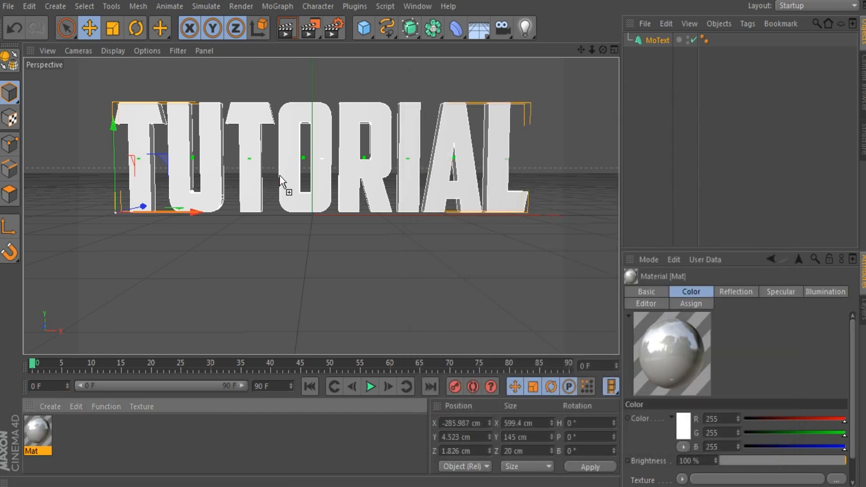
- Apply the material Mat to the TUTORIAL text and render a preview of the view
drag(280, 178, 300, 177)
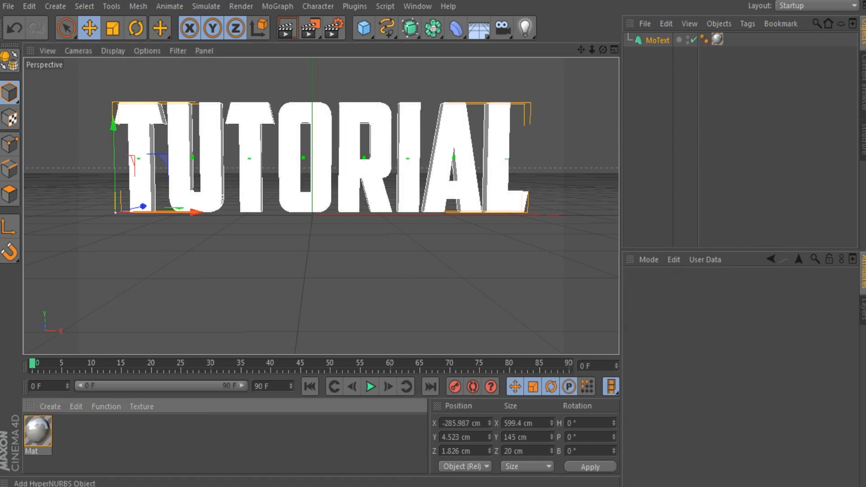
click(287, 28)
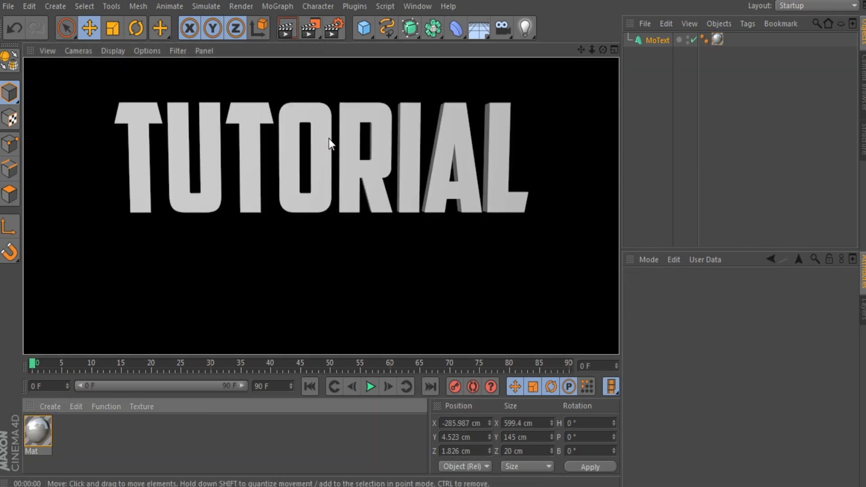
- Set the TUTORIAL text's depth to 60, render a preview of the view and deselect the text
click(329, 139)
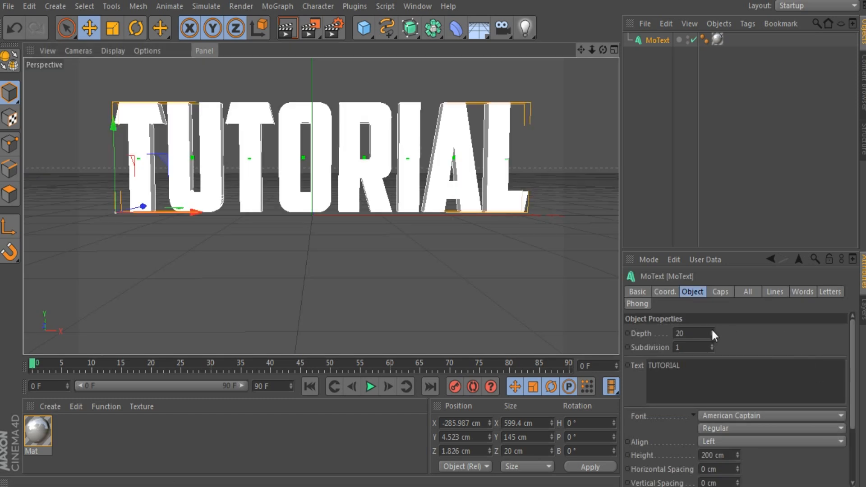
mouse_move(712, 333)
mouse_down()
mouse_move(734, 332)
mouse_move(713, 333)
mouse_up()
click(309, 299)
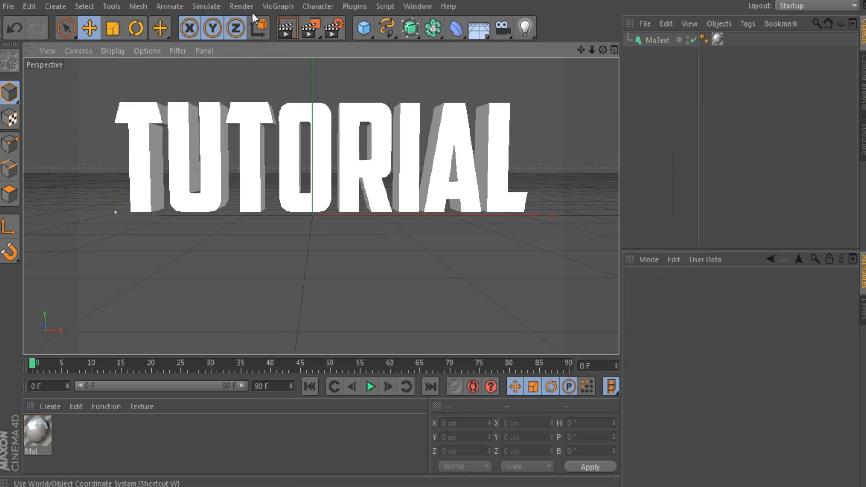
click(286, 28)
click(297, 200)
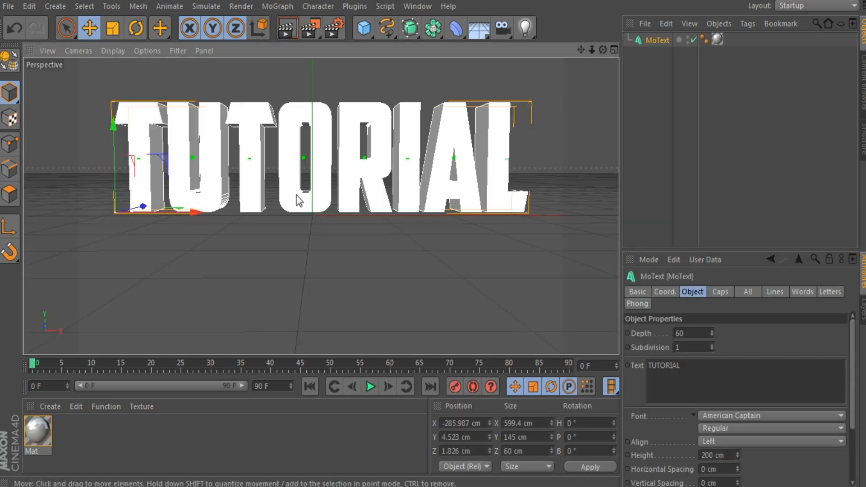
click(323, 311)
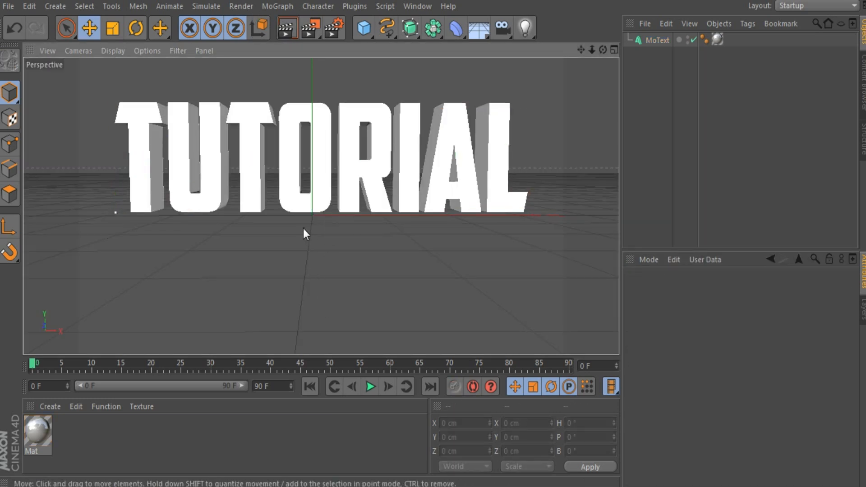
- Switch to the desktop and play the atroxcrafter_1 video as a reference for the intro
drag(581, 50, 570, 89)
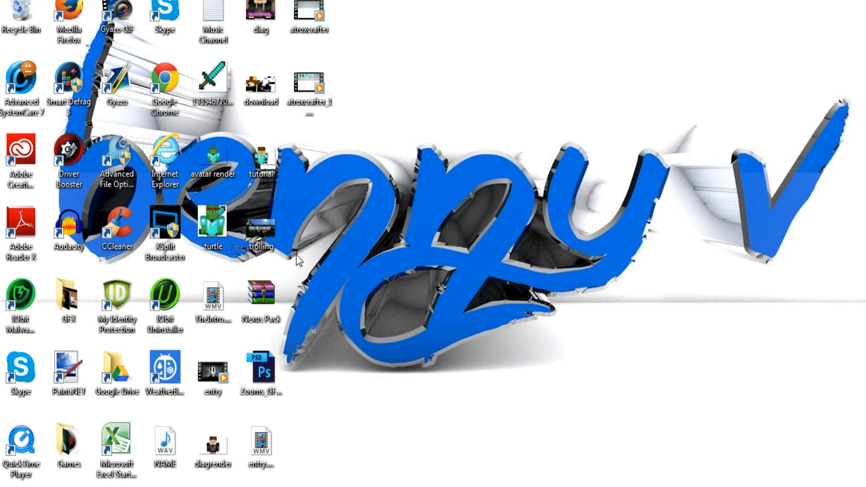
click(309, 90)
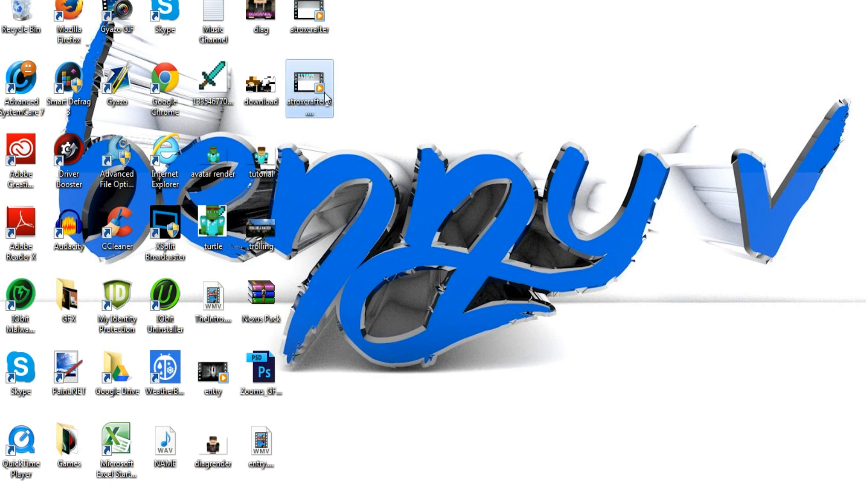
double_click(308, 90)
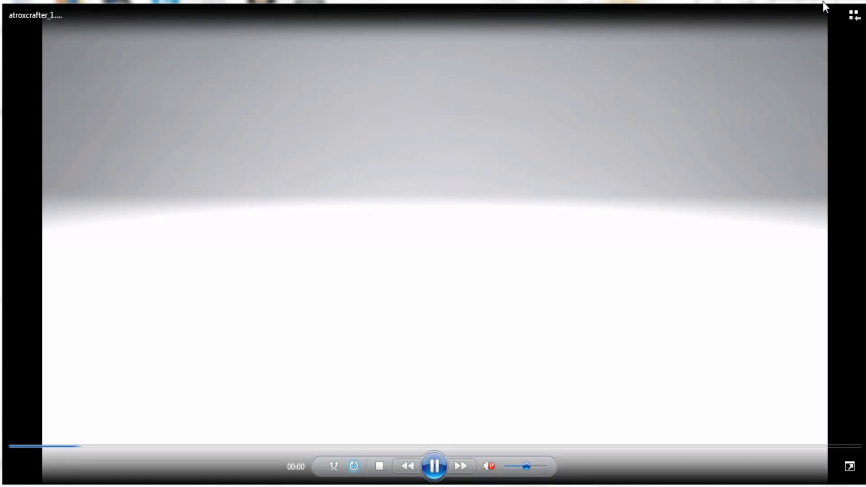
- Close the reference video, switch to Skype and reply "The AtroxCrafter one" in the open chat
drag(823, 1, 816, 36)
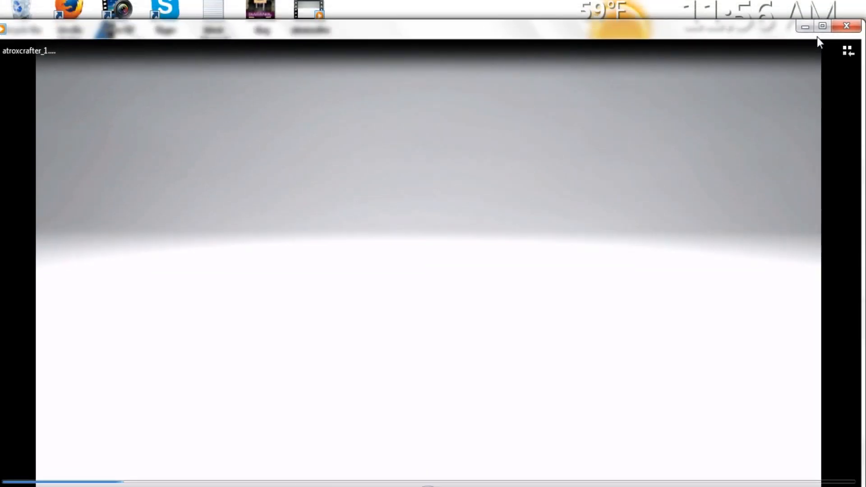
click(842, 31)
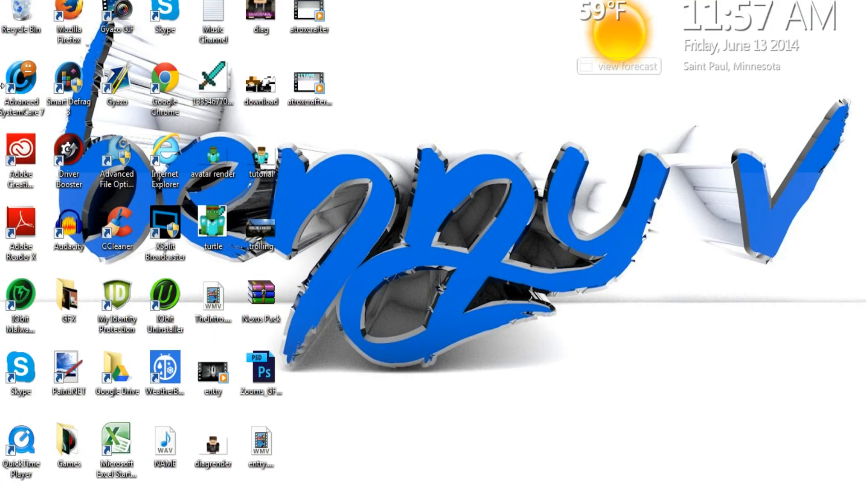
click(408, 486)
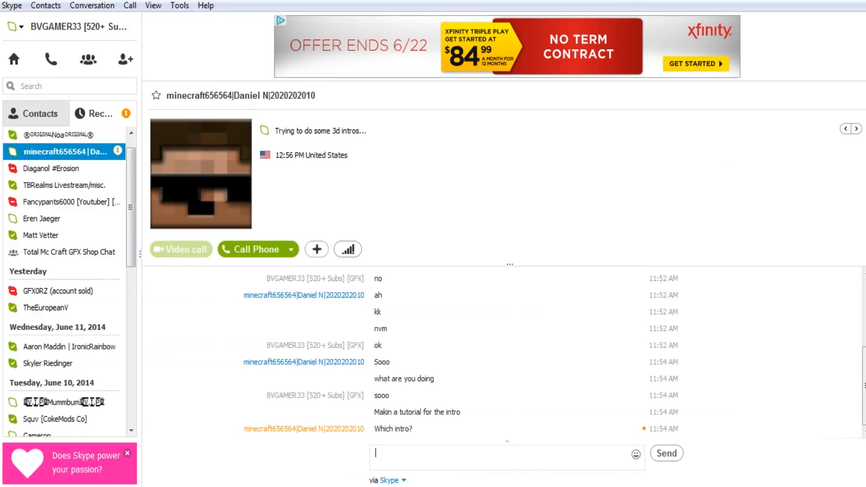
text(Ty)
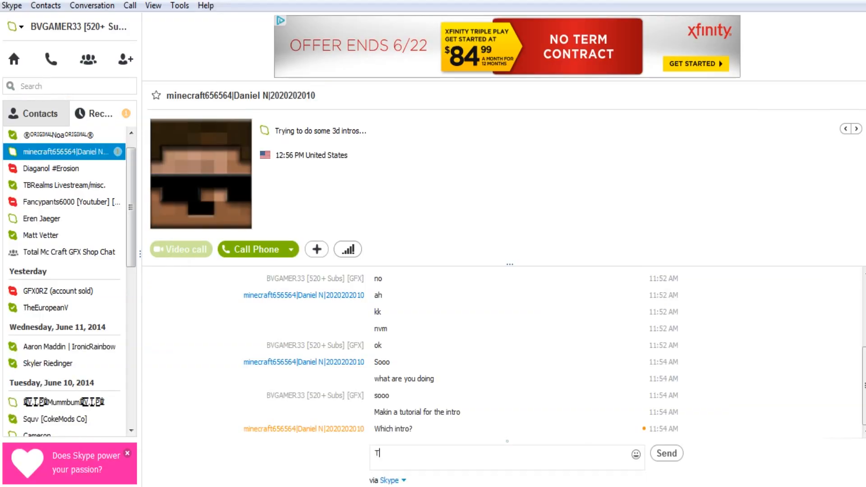
key(BackSpace)
text(he A)
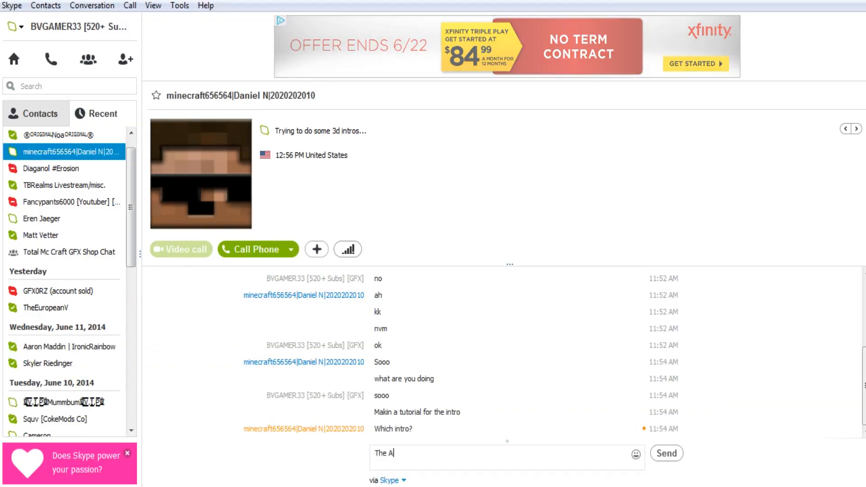
text(troxCrafter one)
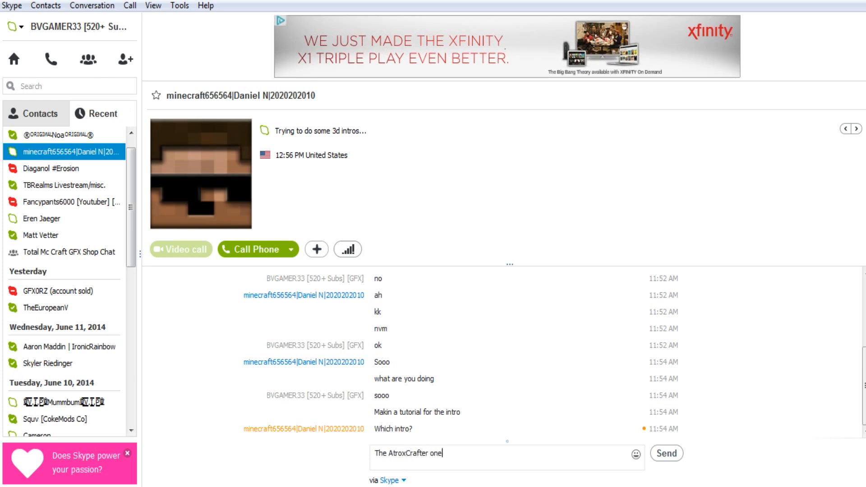
key(Return)
key(super+d)
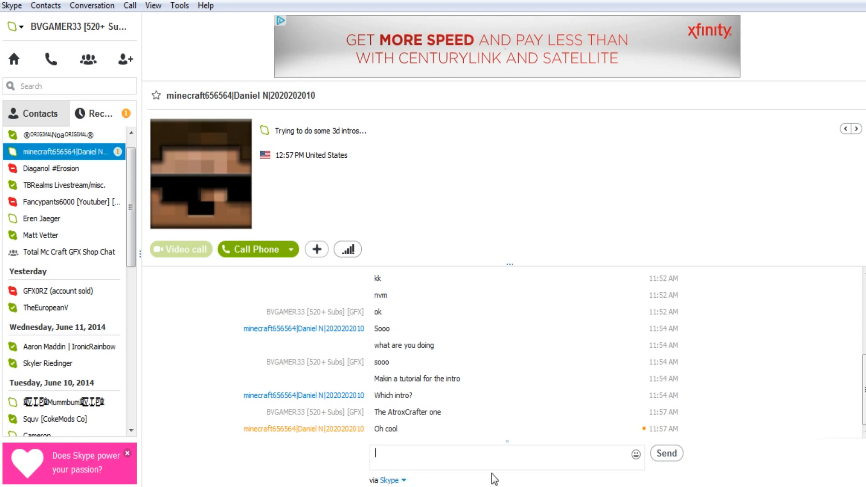
- Answer "yeah" to the latest message in the Skype chat
text(yeh)
key(BackSpace)
text(ah)
key(Return)
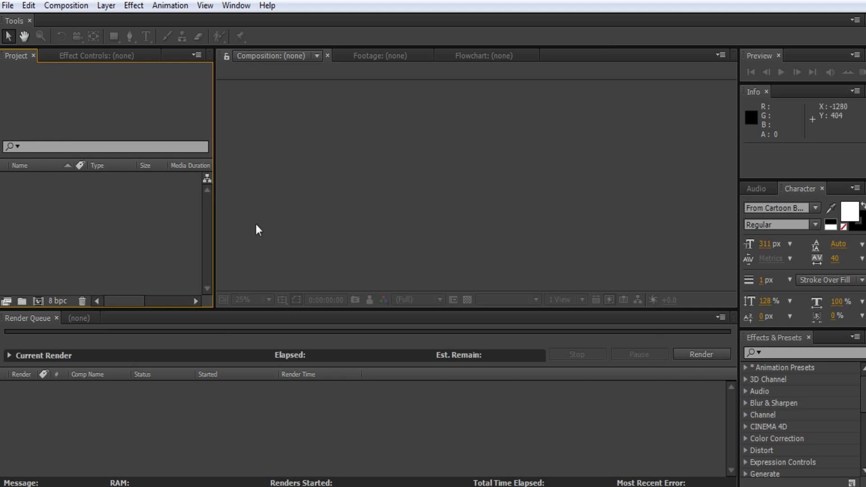
- Switch to After Effects and start a new composition named "Tutorial intro"
click(66, 5)
click(84, 22)
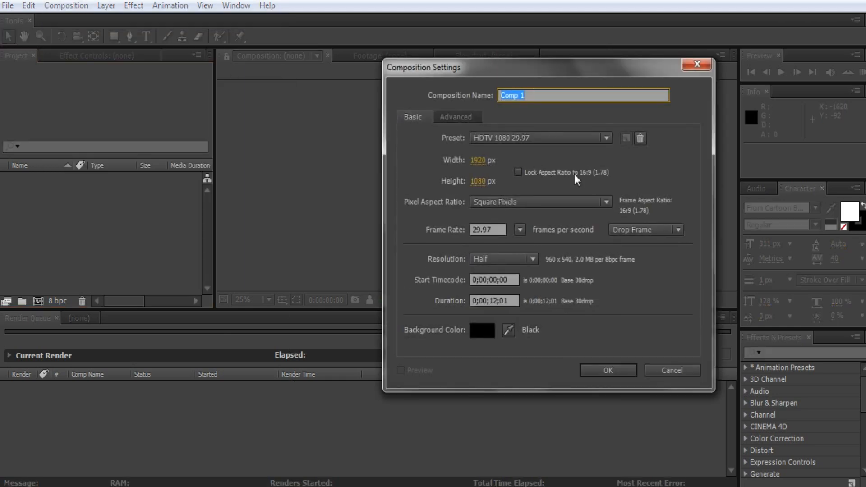
key(BackSpace)
text(Tu)
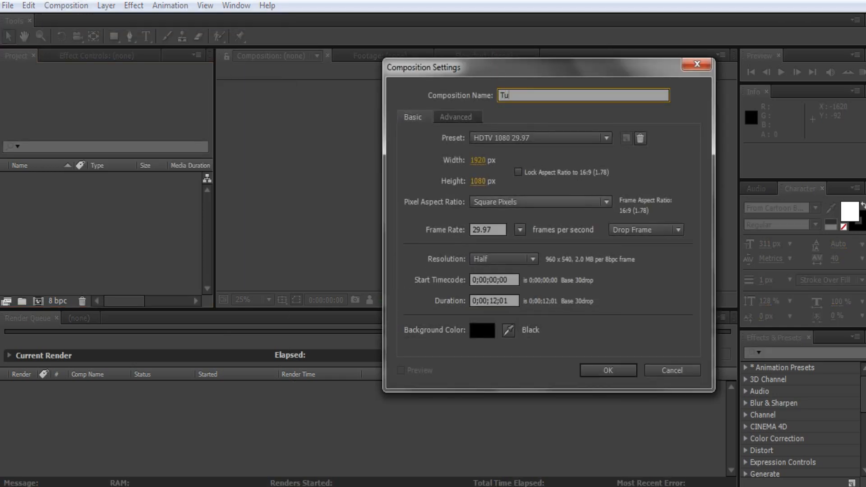
text(torial intro)
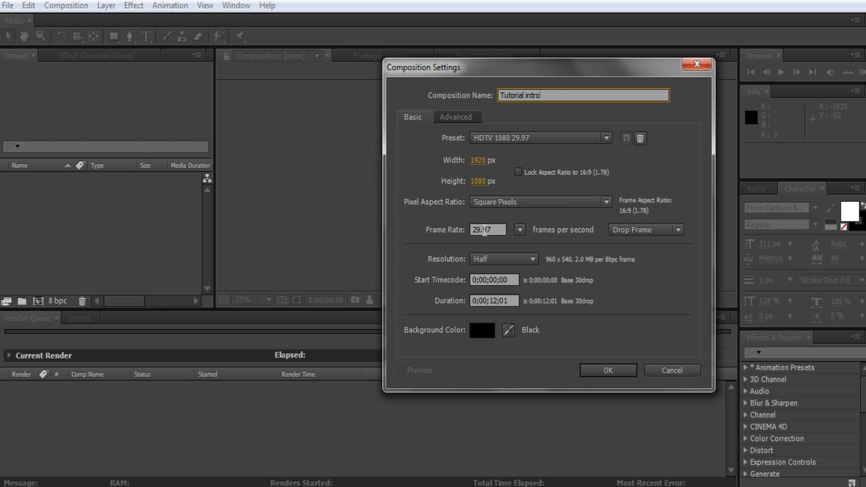
- Set the new composition's duration to 0;00;12;00 and create it
click(498, 300)
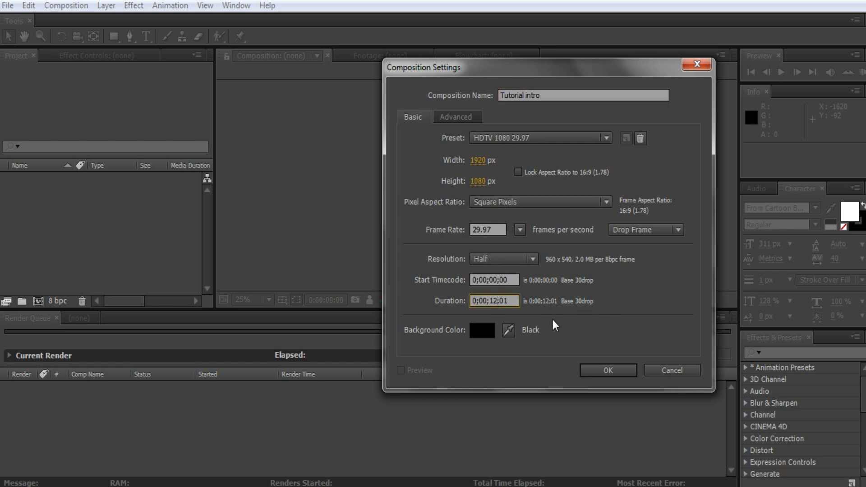
click(508, 301)
key(BackSpace)
text(0)
click(650, 295)
click(609, 373)
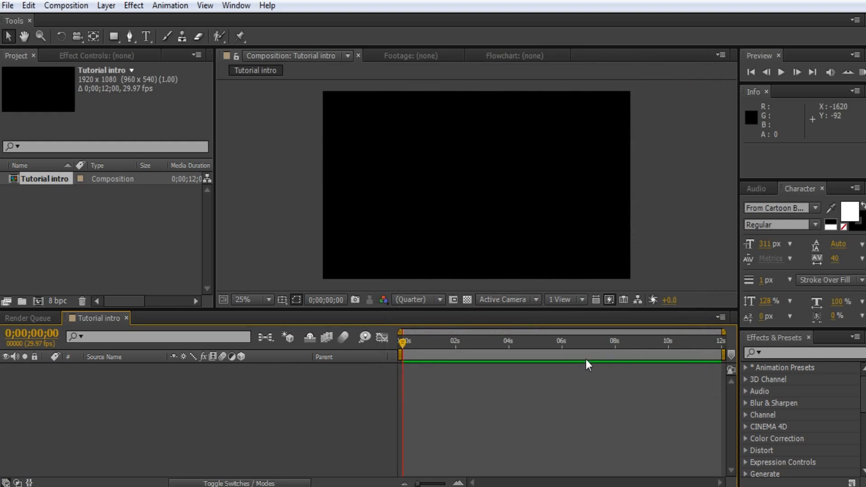
- Move the current time to 0;00;00;05 in the Tutorial intro timeline
click(586, 359)
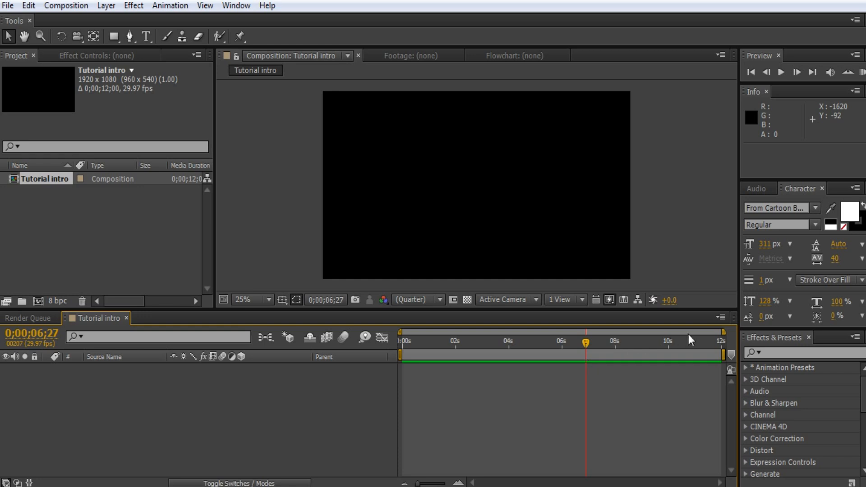
mouse_move(724, 355)
mouse_down()
mouse_move(597, 355)
mouse_move(724, 355)
mouse_up()
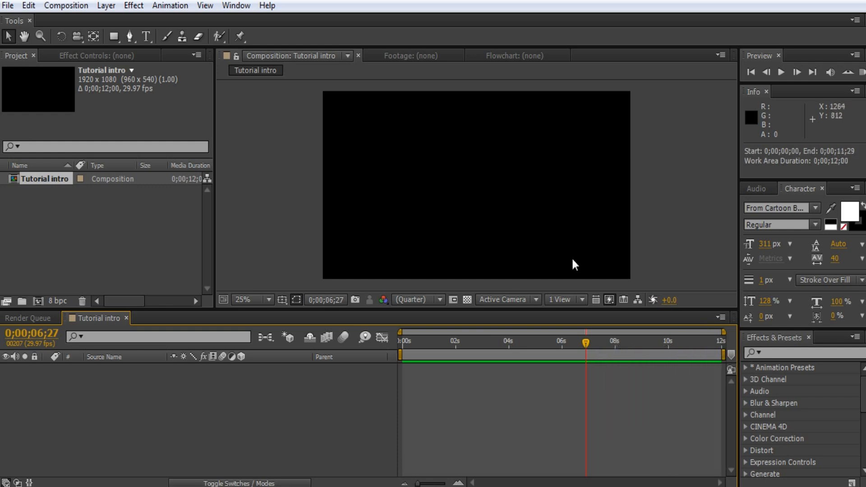
drag(590, 343, 409, 345)
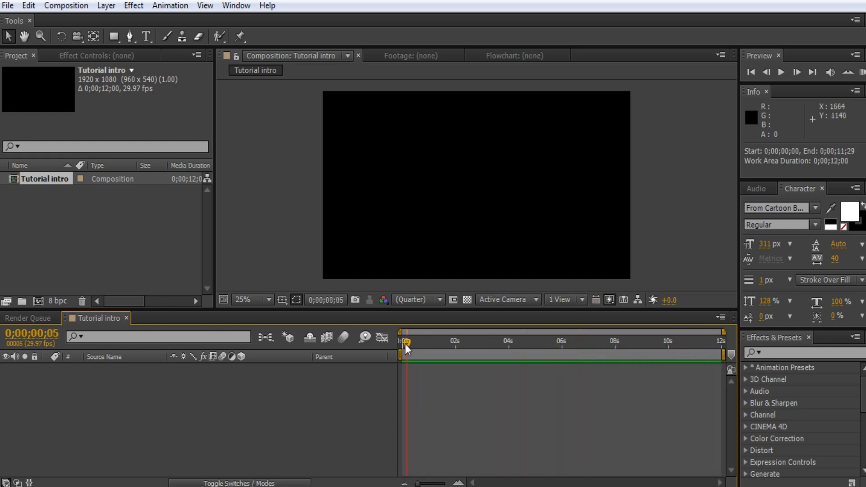
- Switch to Chrome and load the page soundcloud.com/nocopyrightsounds
click(15, 231)
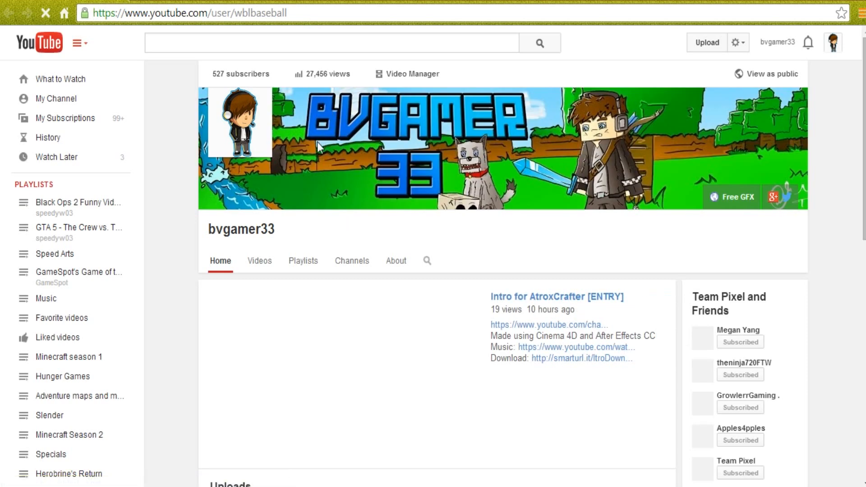
click(293, 14)
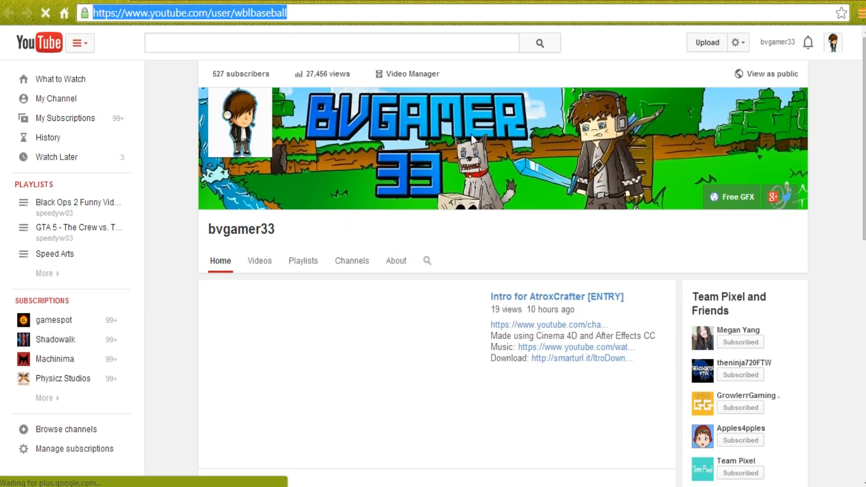
text(soud)
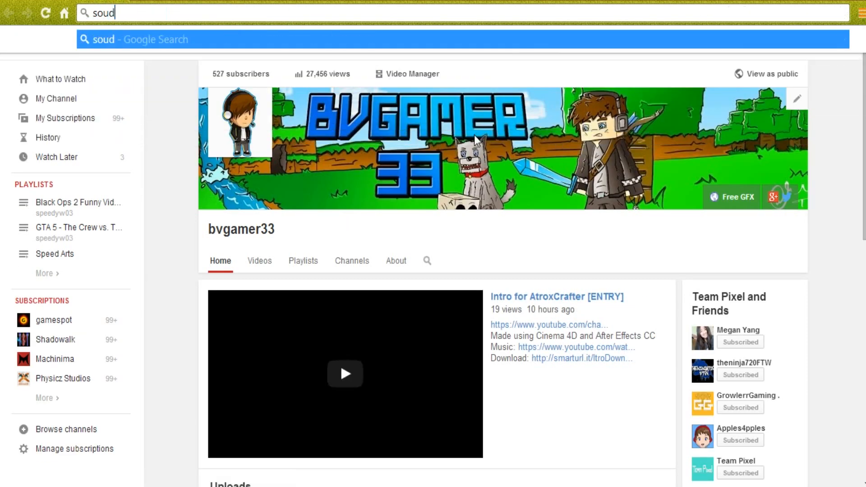
key(BackSpace)
key(Down)
key(Down)
key(BackSpace)
key(BackSpace)
key(BackSpace)
key(BackSpace)
key(BackSpace)
key(BackSpace)
key(BackSpace)
key(BackSpace)
key(BackSpace)
key(BackSpace)
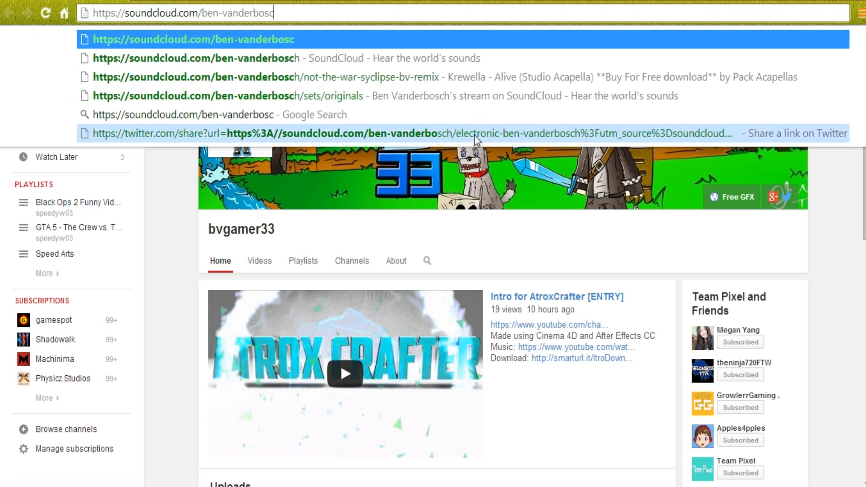
key(BackSpace)
key(BackSpace)
key(BackSpace)
key(BackSpace)
key(BackSpace)
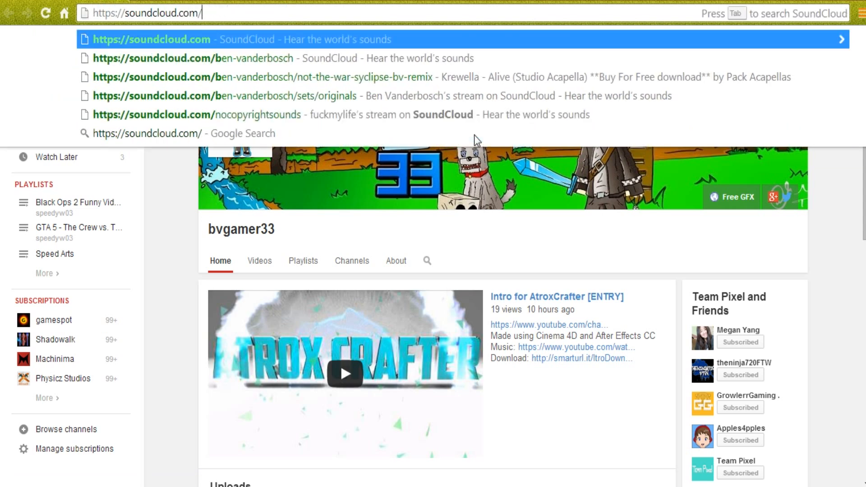
key(Down)
key(Down)
key(Down)
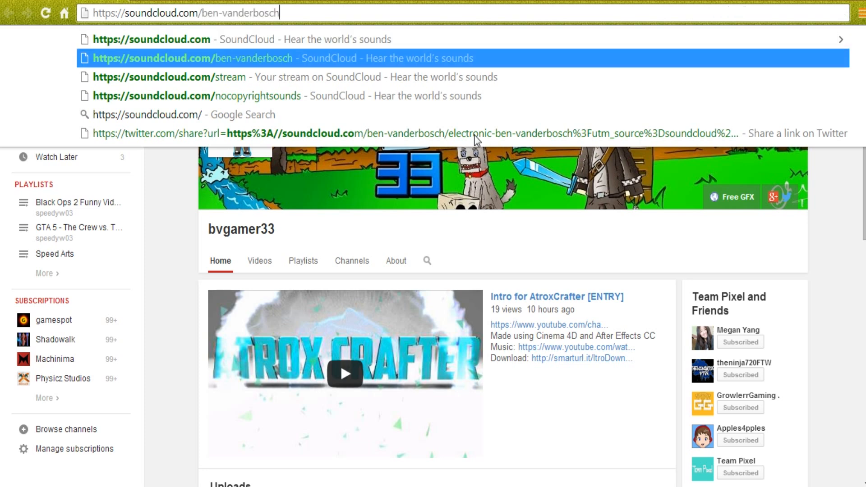
key(Return)
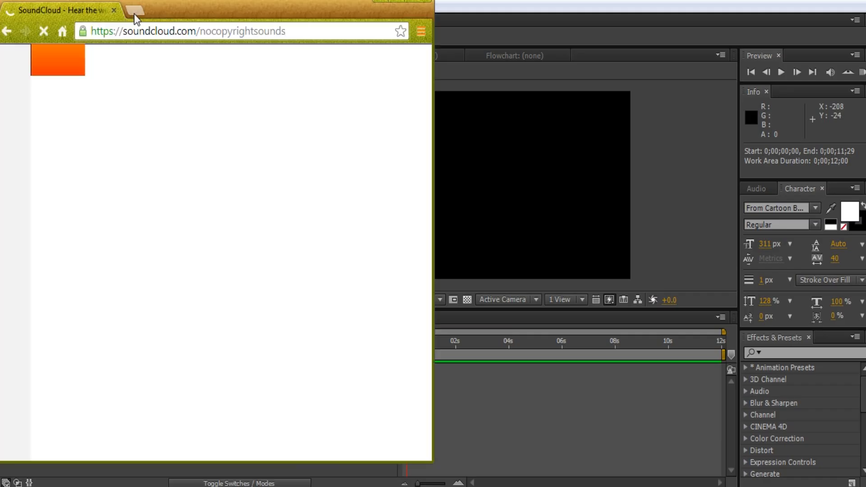
- Open the saved YouTube channel page in a new, maximized tab and read its newest notification
click(134, 12)
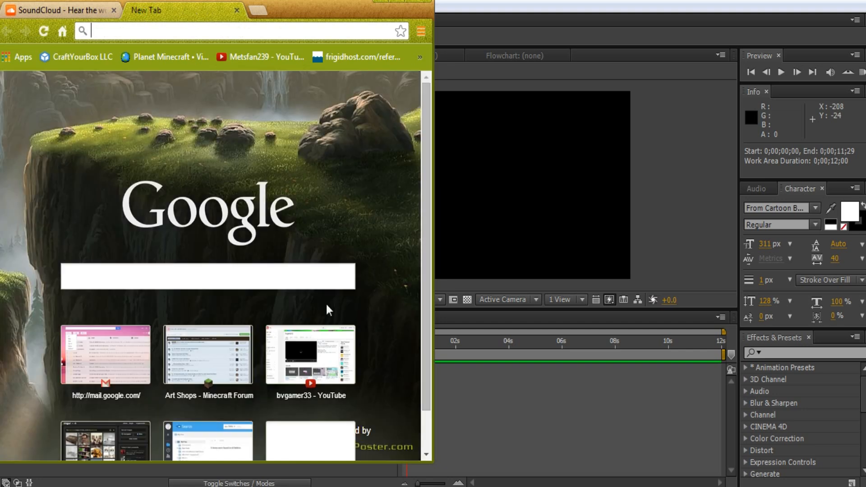
click(318, 355)
double_click(348, 18)
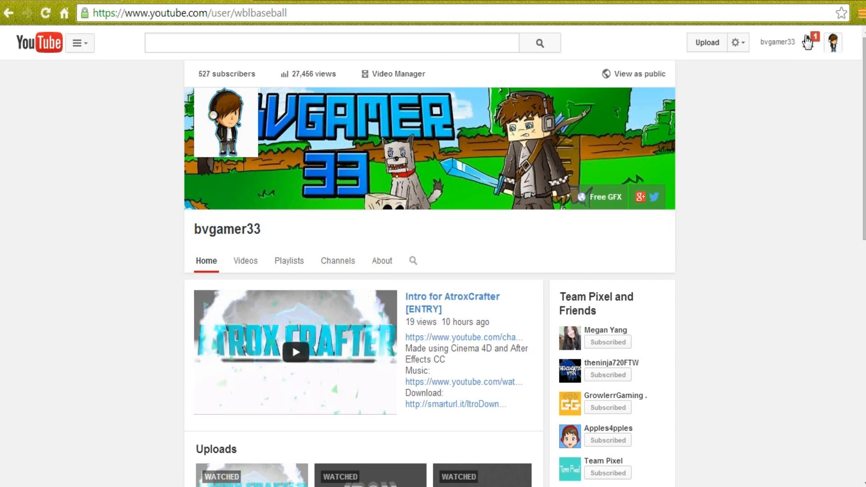
click(808, 42)
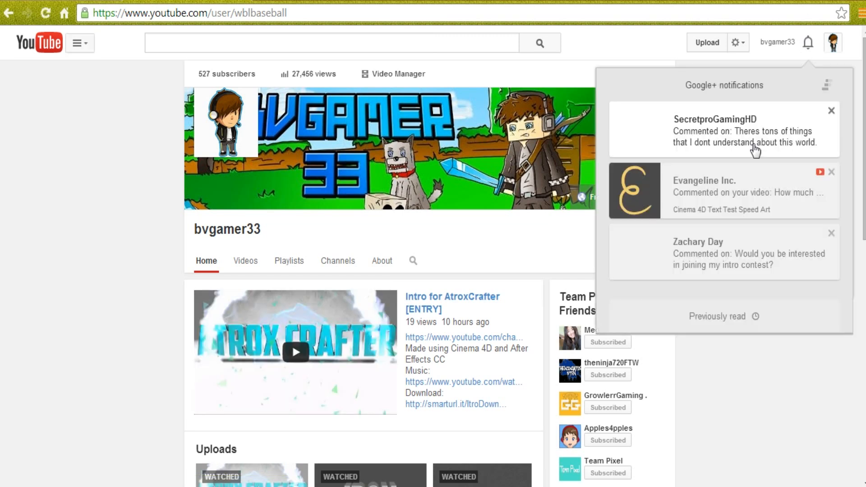
click(754, 145)
scroll(757, 175, down, 5)
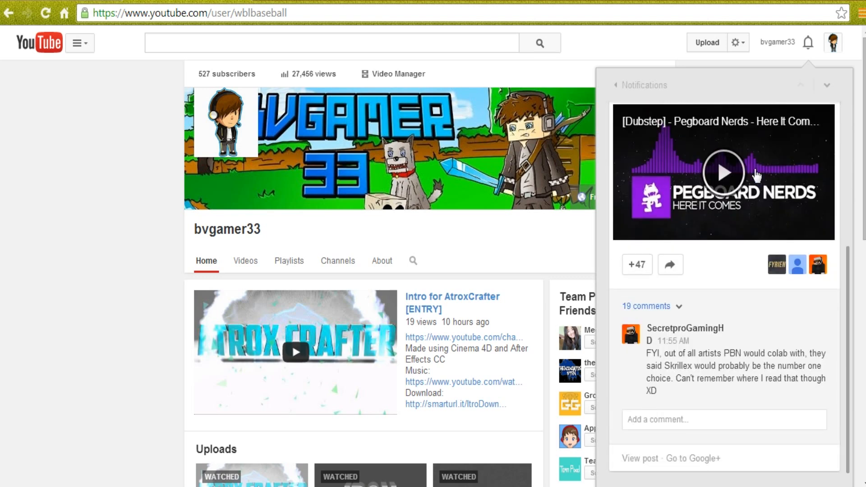
click(137, 185)
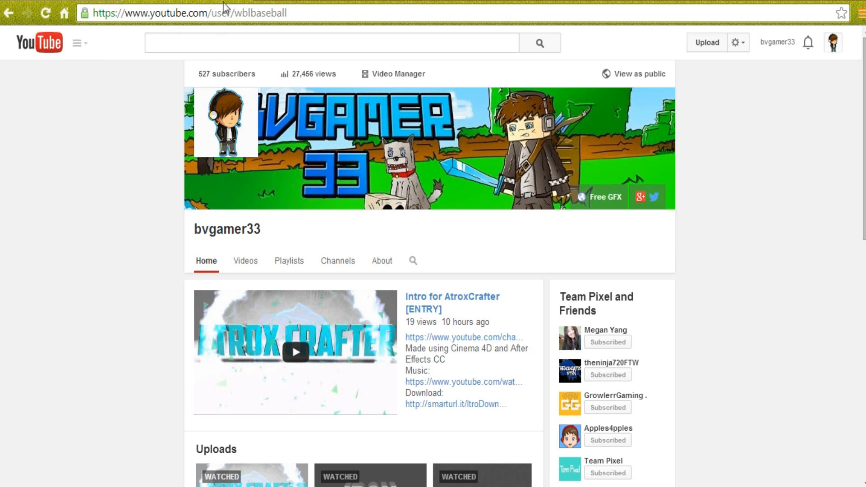
- Open the NoCopyrightSounds profile on SoundCloud in place of the YouTube channel page
click(190, 13)
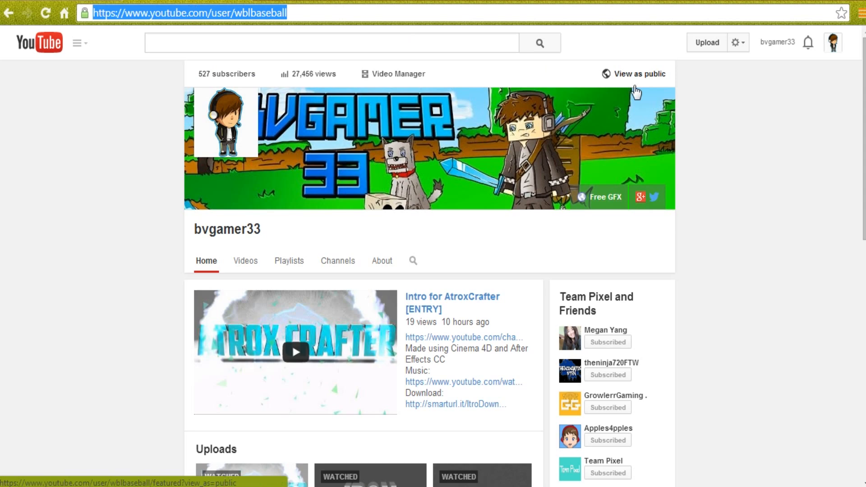
text(soundcloud.com)
key(Down)
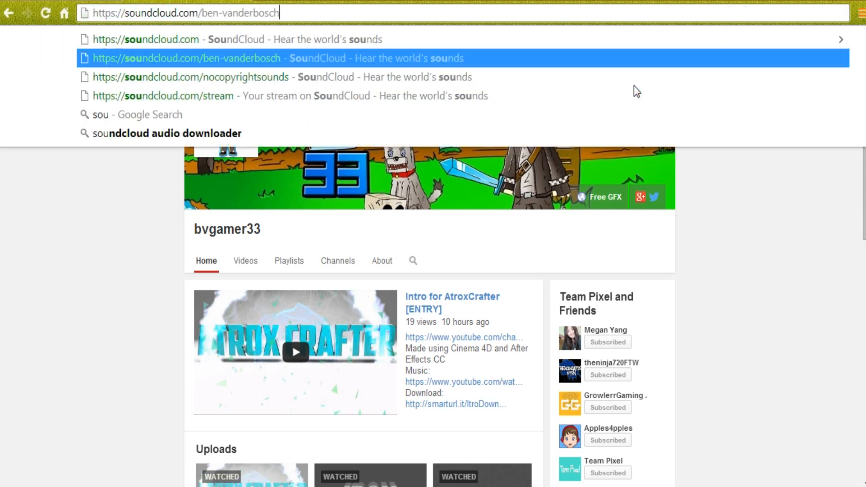
key(Down)
key(Return)
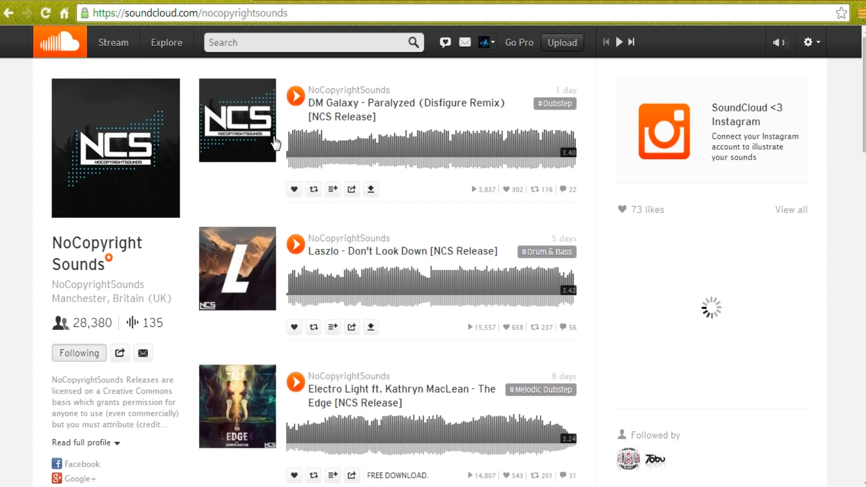
- Preview the track DM Galaxy - Paralyzed (Disfigure Remix) from about 1:04 and download its MP3
click(296, 96)
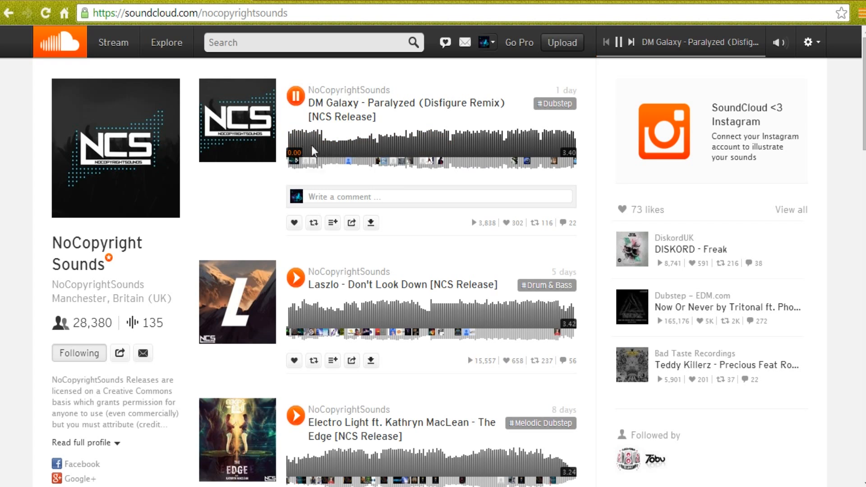
click(365, 150)
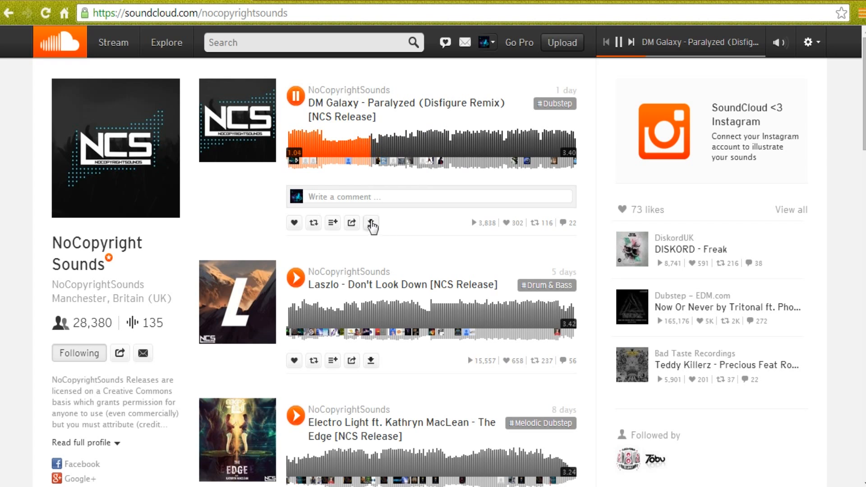
click(371, 223)
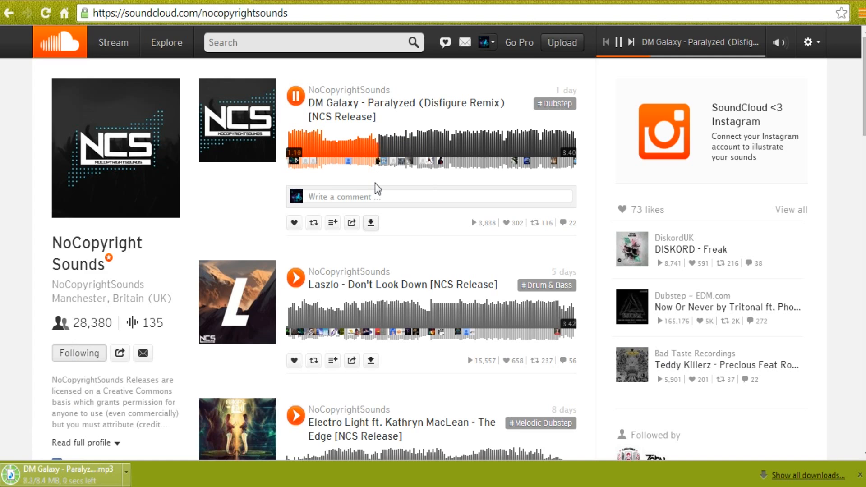
click(297, 96)
scroll(491, 198, down, 2)
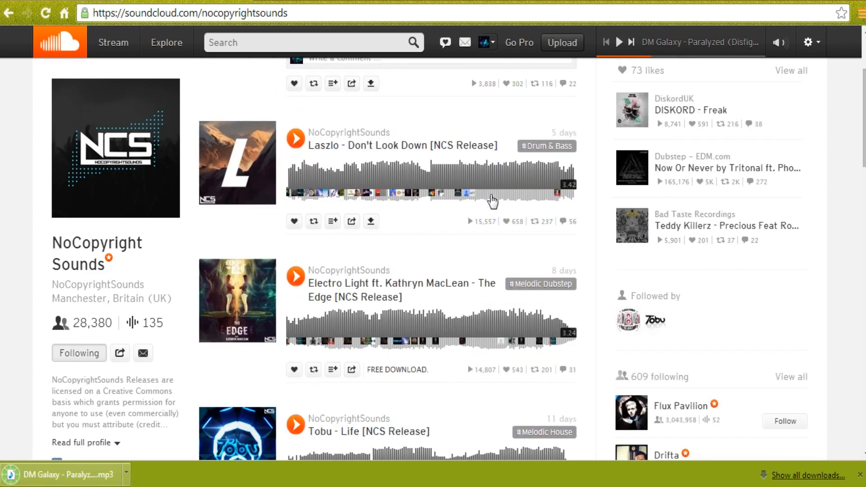
- Browse the other NoCopyrightSounds releases and dismiss the bar showing the finished MP3 download
scroll(491, 199, down, 5)
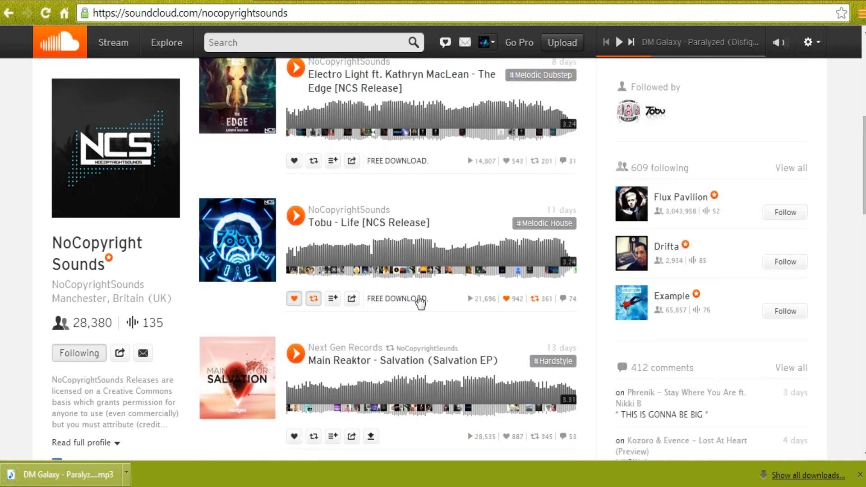
click(860, 475)
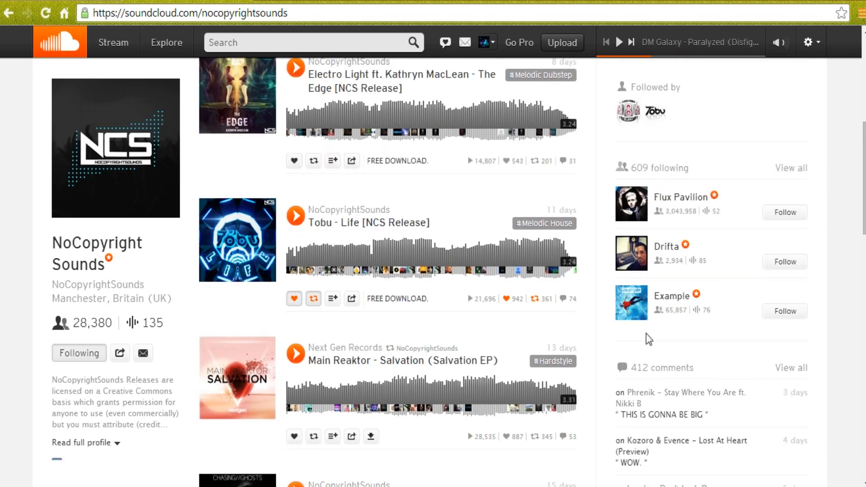
scroll(529, 44, up, 8)
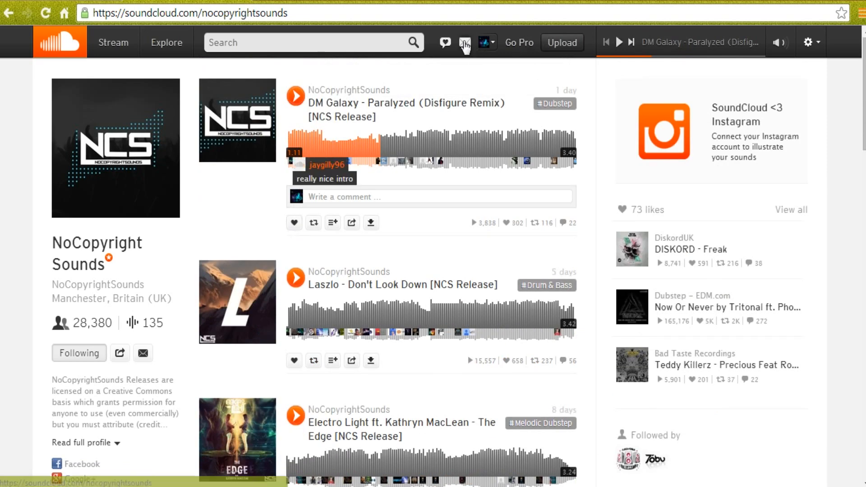
- Open the SoundCloud message conversation with 7obu and go to that artist's profile page
click(467, 43)
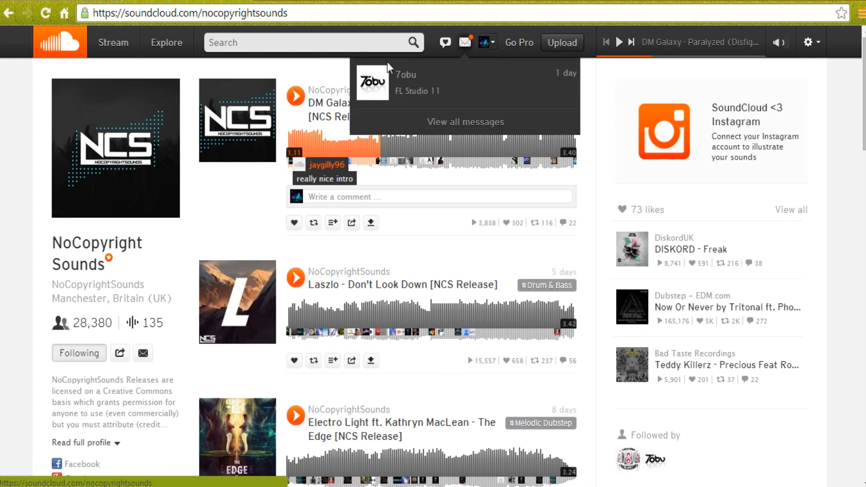
click(456, 120)
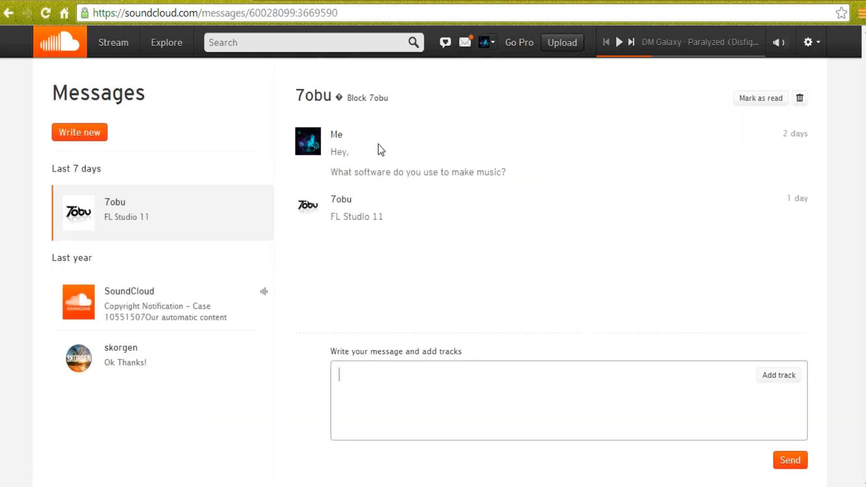
click(310, 209)
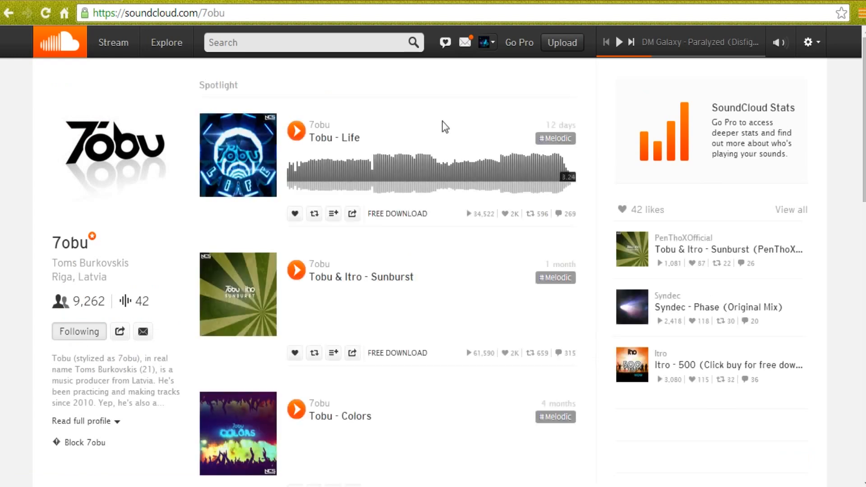
- Preview 7obu's track Tobu & Itro - Magic (Original Mix), skipping ahead within it, and pause playback
scroll(442, 122, down, 5)
scroll(429, 141, down, 4)
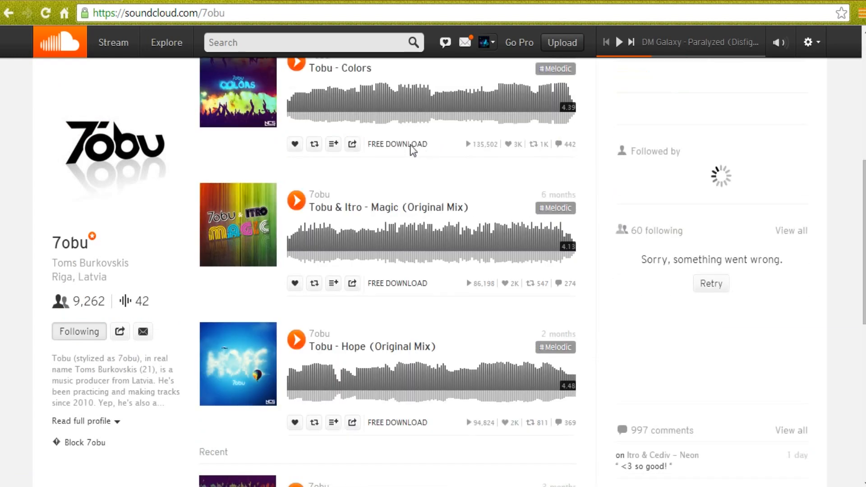
click(298, 132)
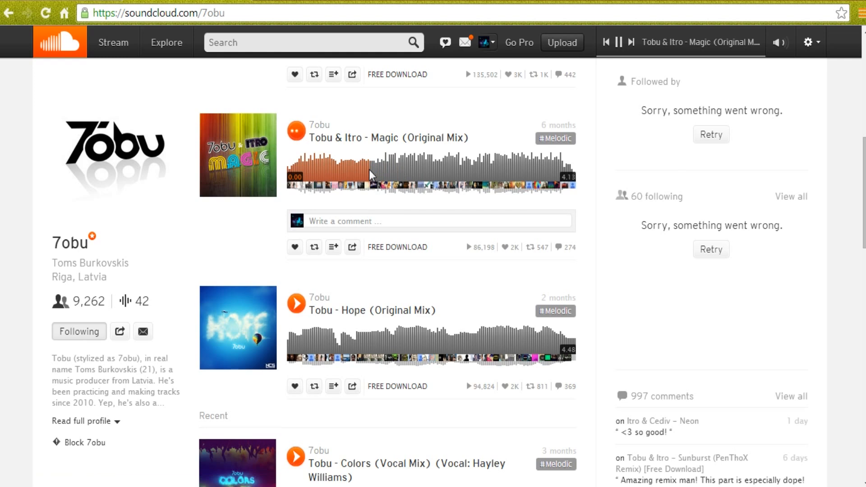
scroll(374, 178, up, 3)
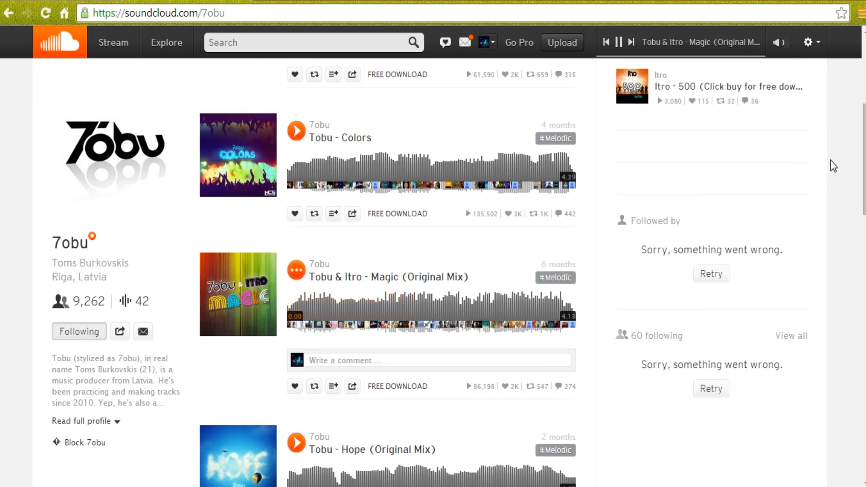
scroll(715, 177, up, 4)
scroll(713, 176, down, 6)
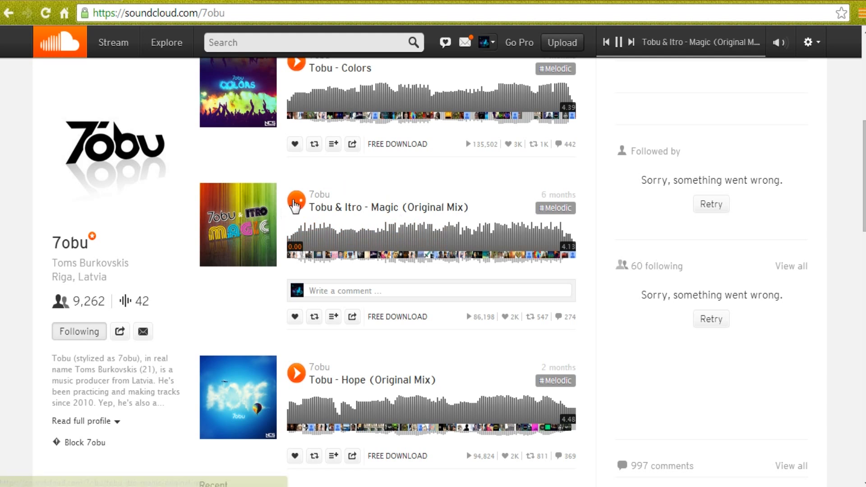
click(295, 202)
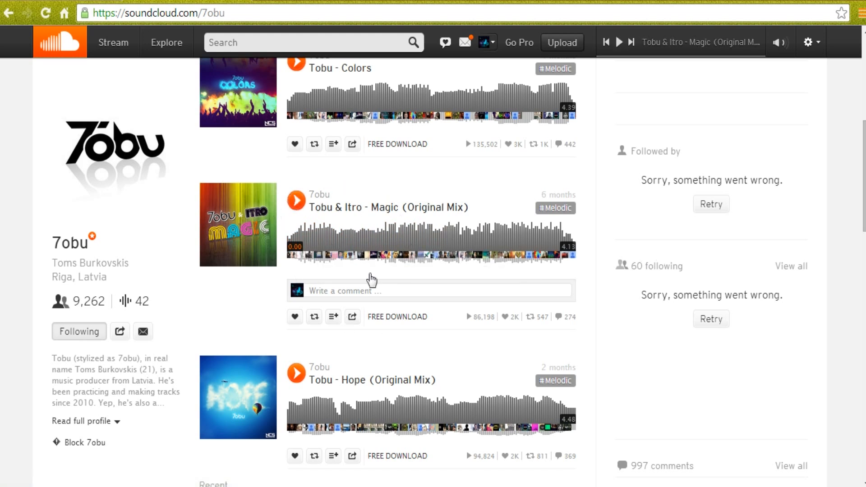
click(295, 202)
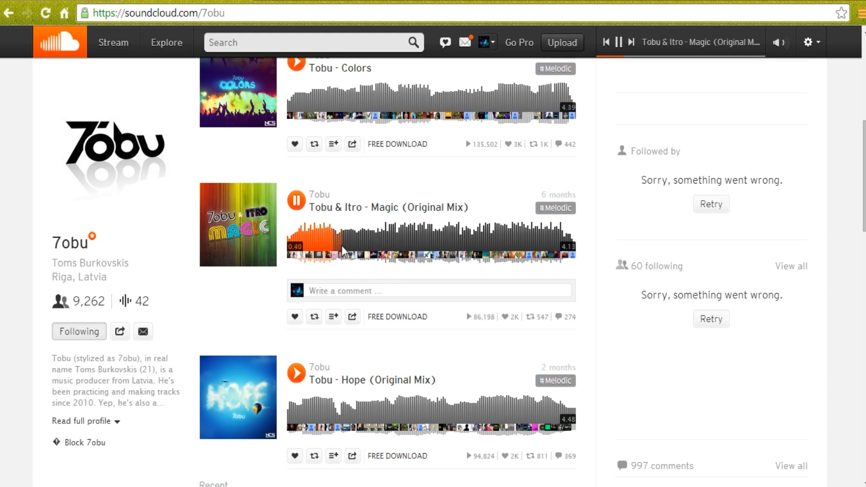
click(380, 246)
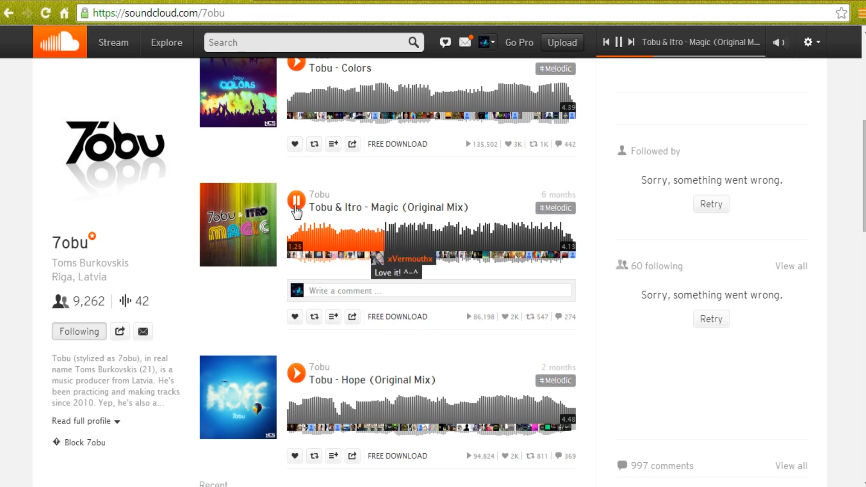
click(296, 207)
- Try to preview Tobu - Hope (Original Mix), look through the artist's remaining free tracks, and stop playback
scroll(334, 252, down, 5)
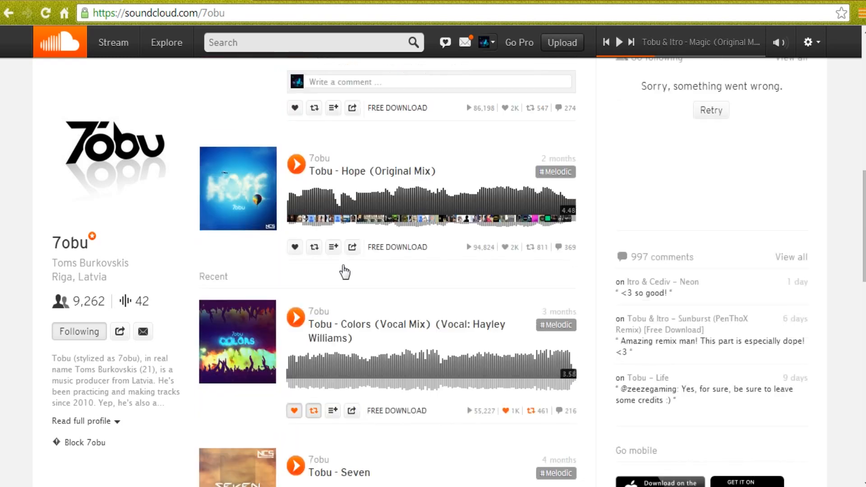
click(338, 210)
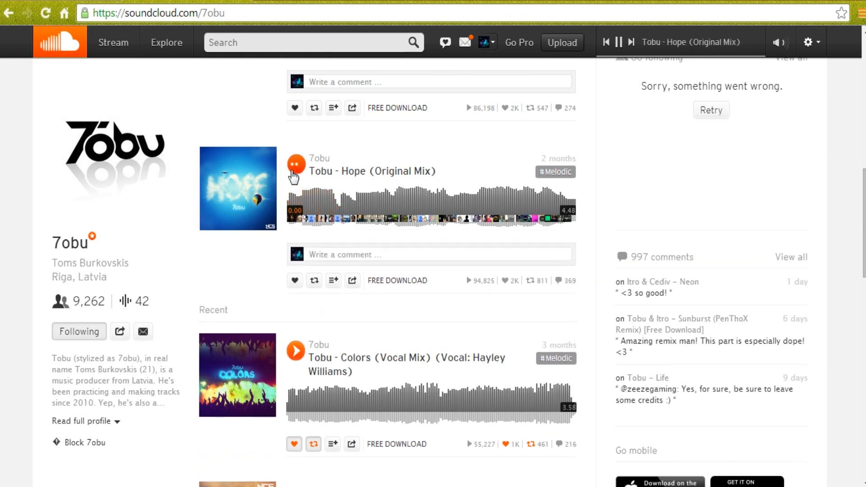
click(296, 171)
click(335, 205)
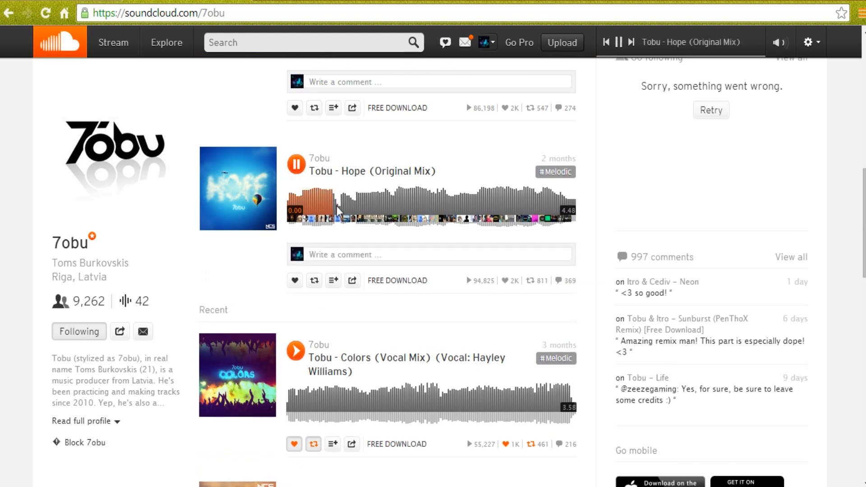
scroll(447, 294, down, 6)
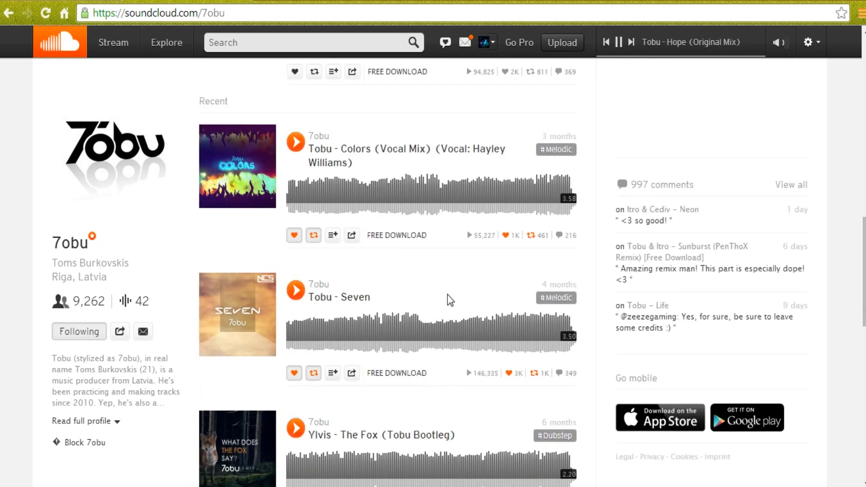
scroll(448, 294, down, 5)
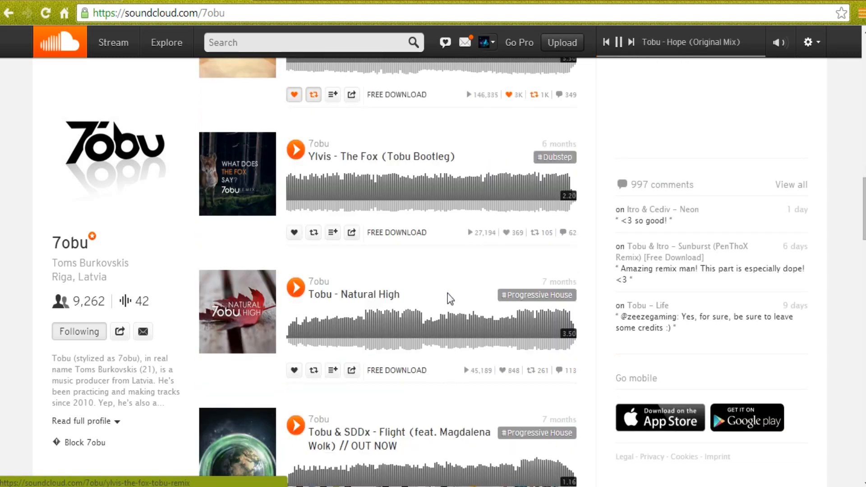
scroll(447, 293, up, 8)
scroll(448, 294, up, 6)
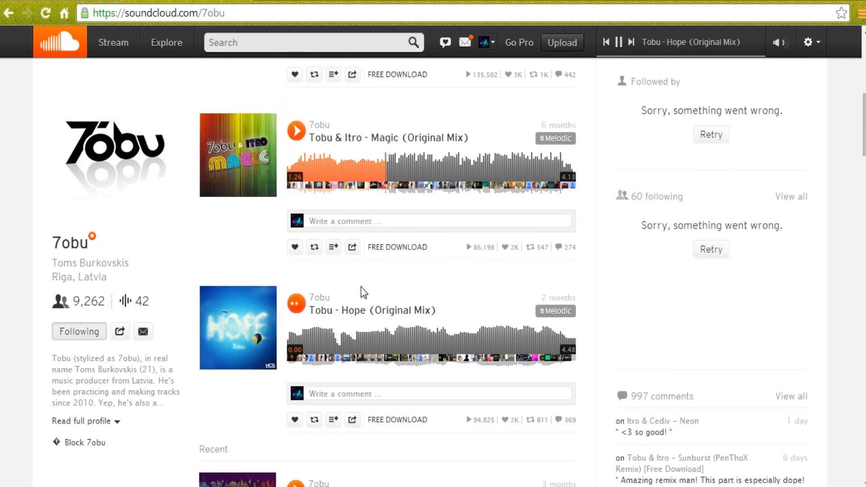
click(297, 304)
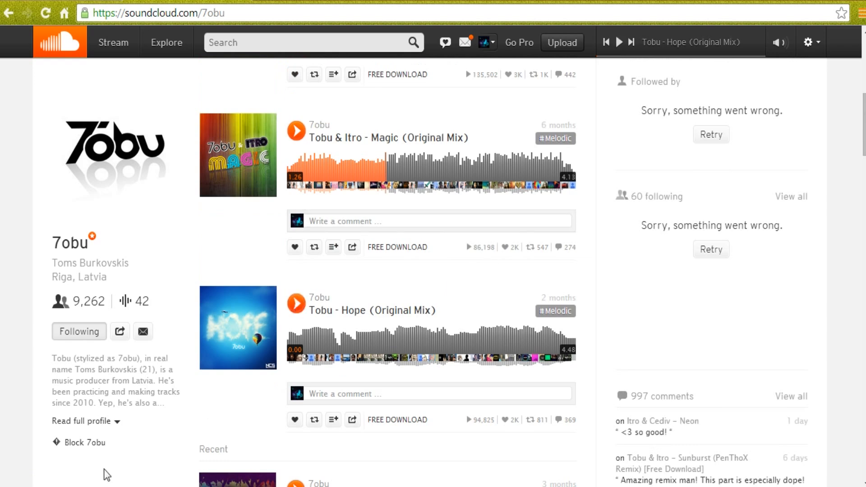
- Close the Free AVI Video Converter window and show the Downloads folder in Windows Explorer
right_click(67, 486)
click(67, 486)
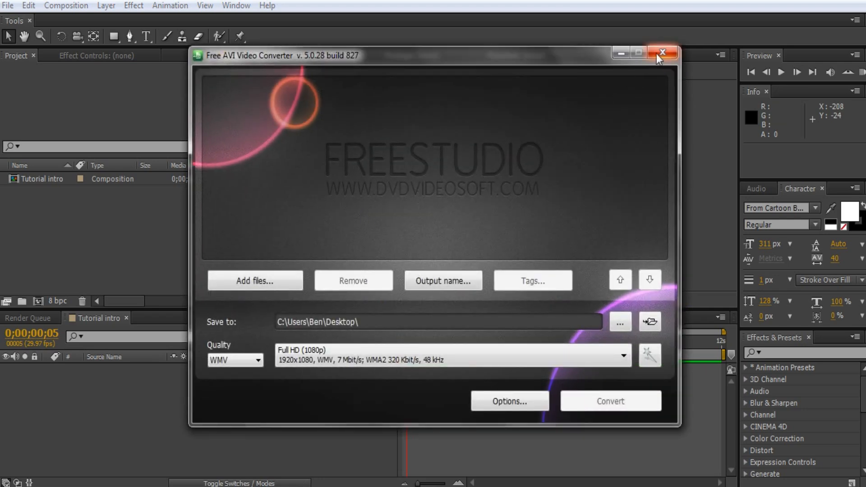
click(669, 52)
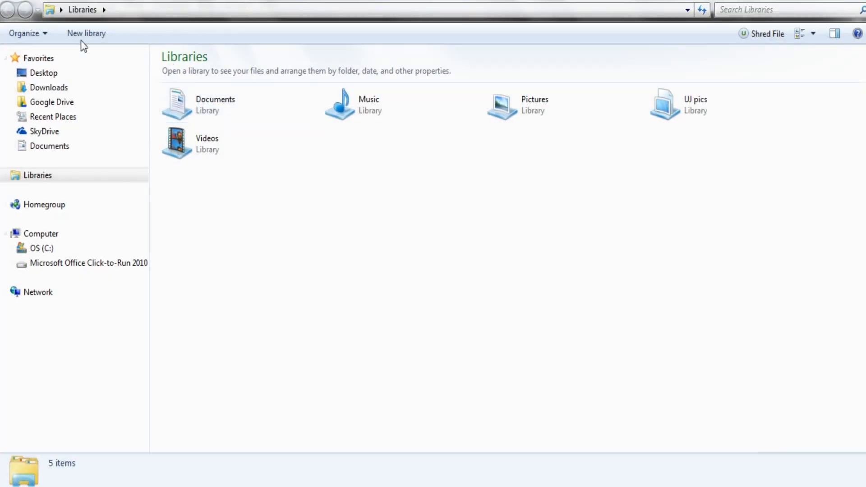
click(53, 92)
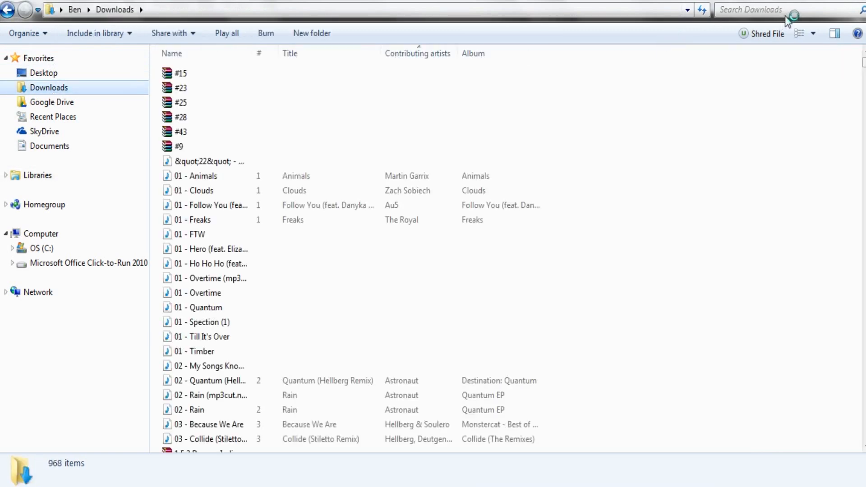
- Look through the Downloads folder's file list for a suitable music track
click(309, 205)
scroll(299, 213, down, 3)
scroll(300, 214, down, 5)
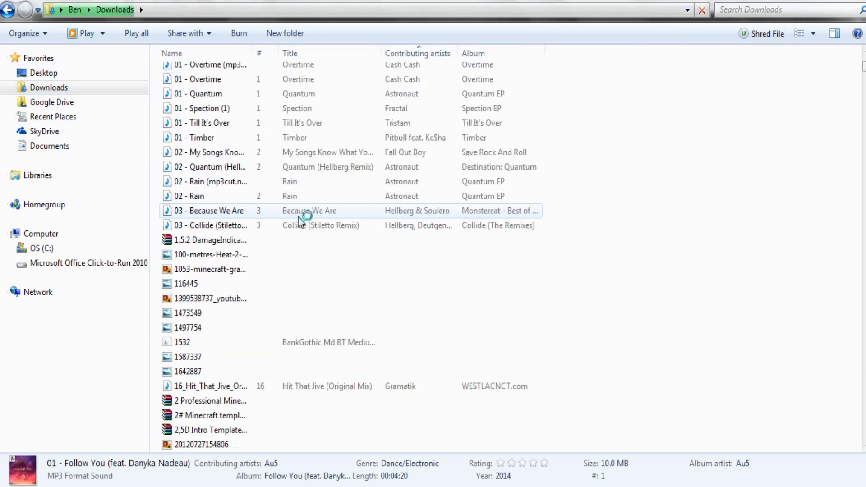
scroll(296, 219, down, 1)
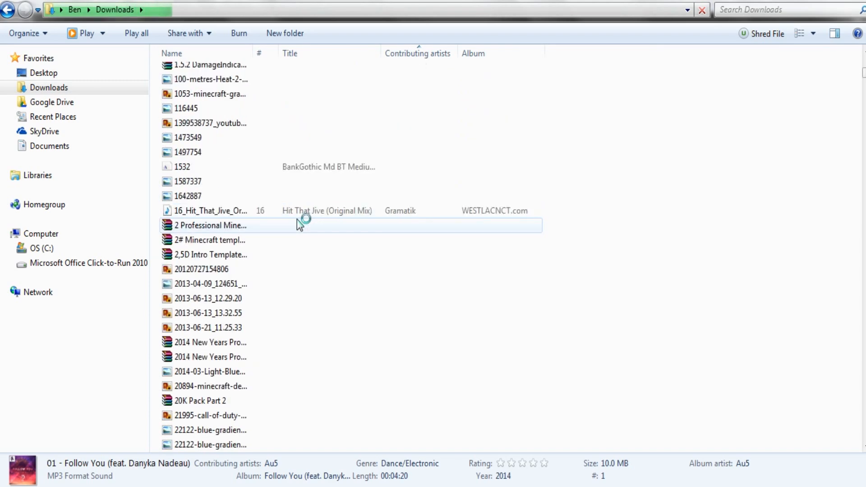
scroll(296, 220, down, 4)
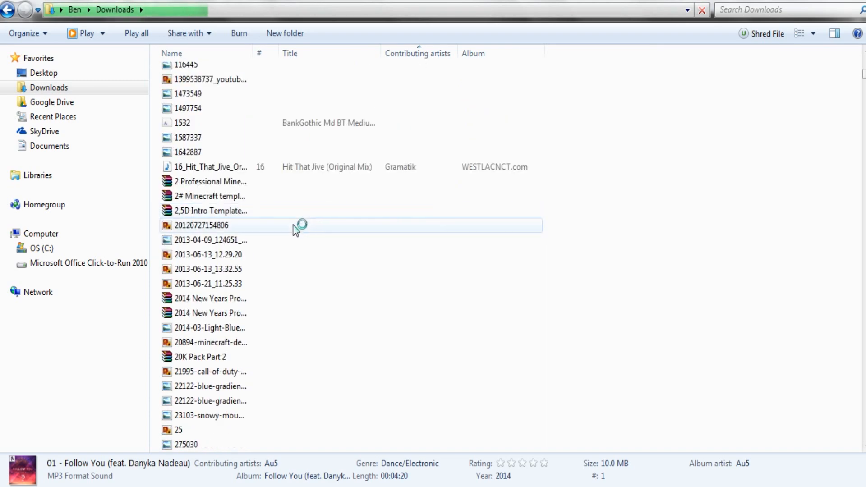
scroll(294, 234, down, 9)
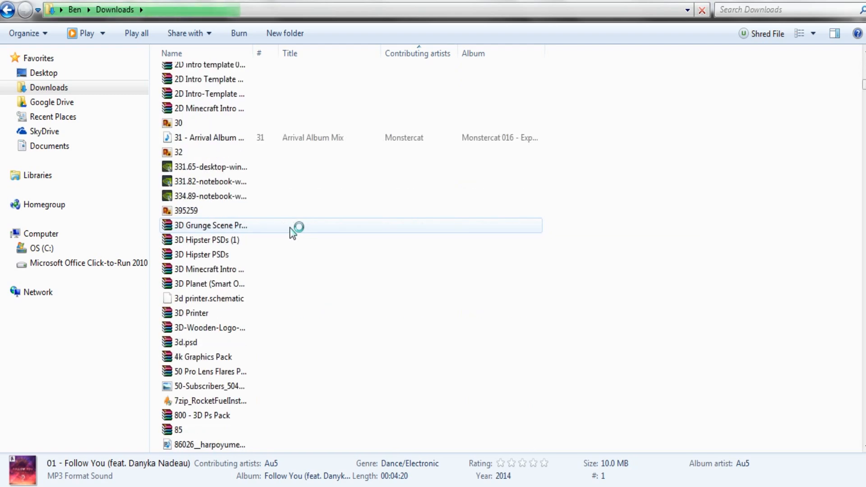
scroll(292, 231, up, 9)
scroll(289, 228, up, 9)
- Search the Downloads folder for "forgot about dre" and play the Kronic & Dimatik bootleg MP3
click(756, 14)
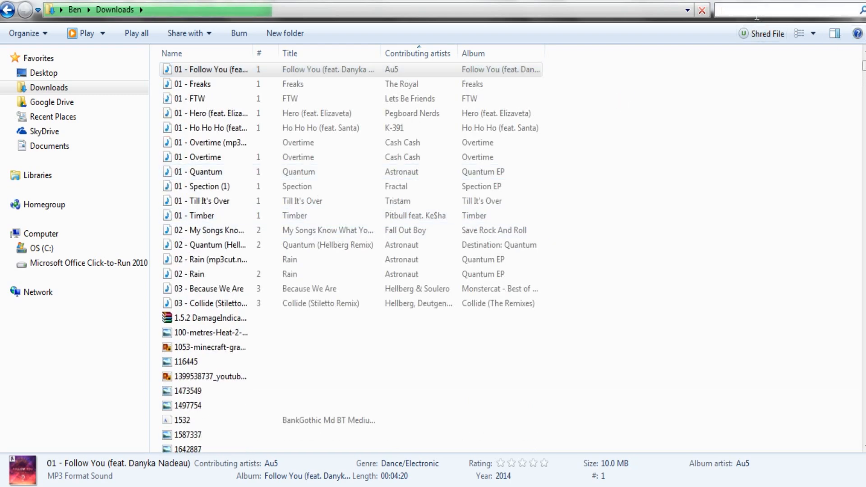
text(forgot a)
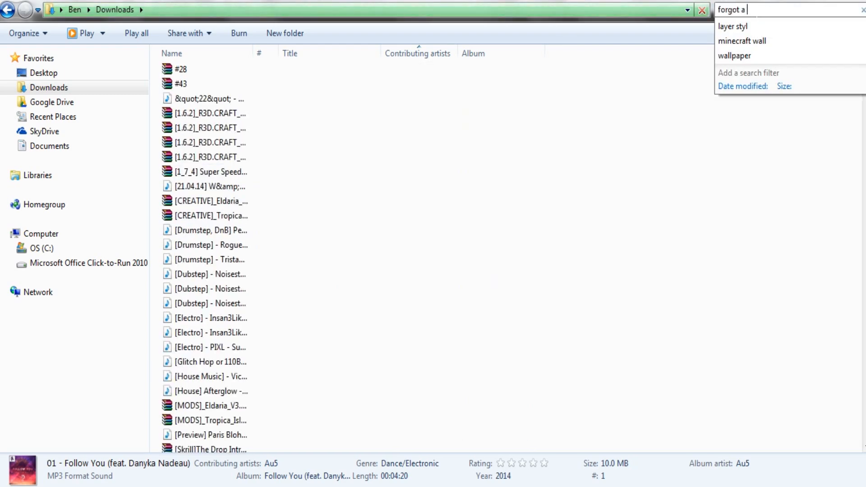
text(bout dr)
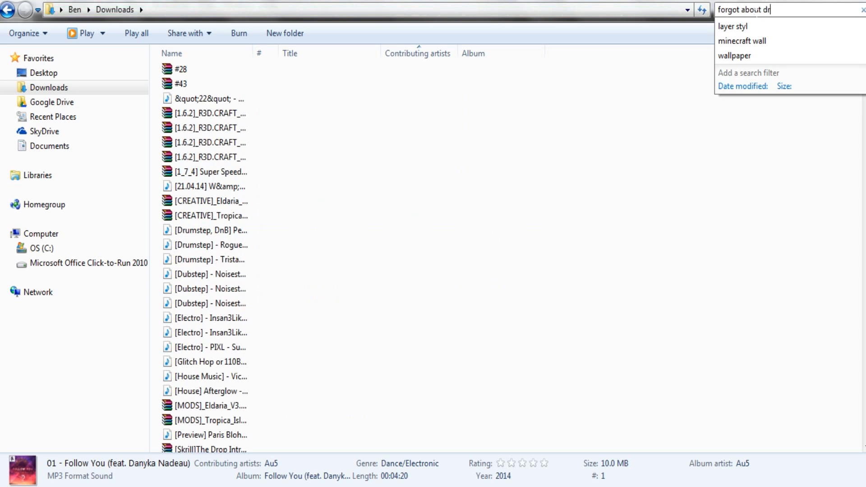
text(e)
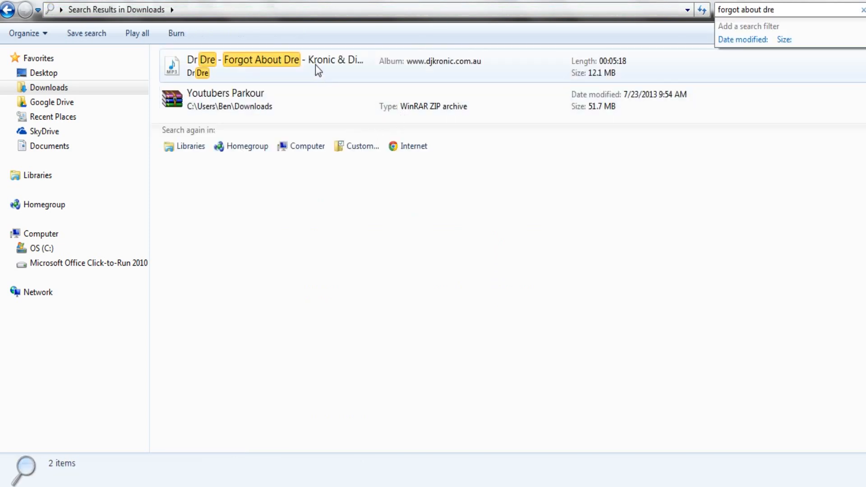
mouse_move(315, 64)
mouse_down()
mouse_move(312, 93)
mouse_move(373, 300)
mouse_move(370, 384)
mouse_move(366, 297)
mouse_move(326, 76)
mouse_up()
double_click(343, 67)
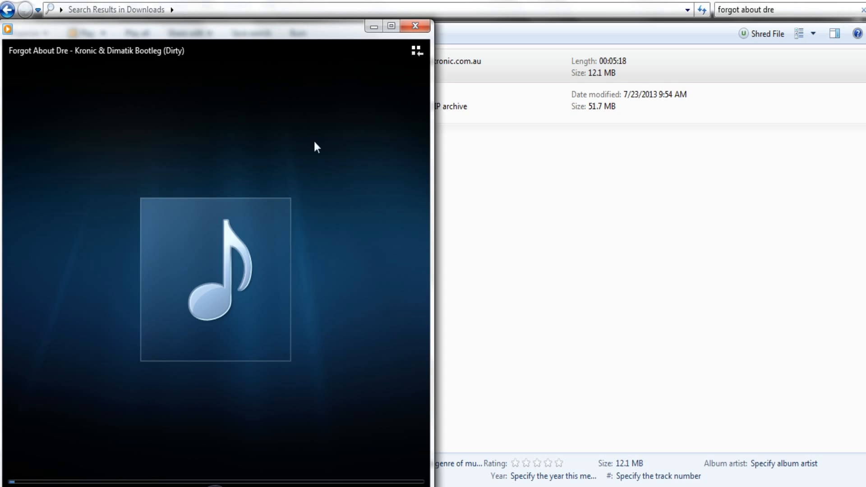
- Enlarge the player, unmute the Forgot About Dre bootleg, sample several points beyond 1:23, and close the player
double_click(332, 28)
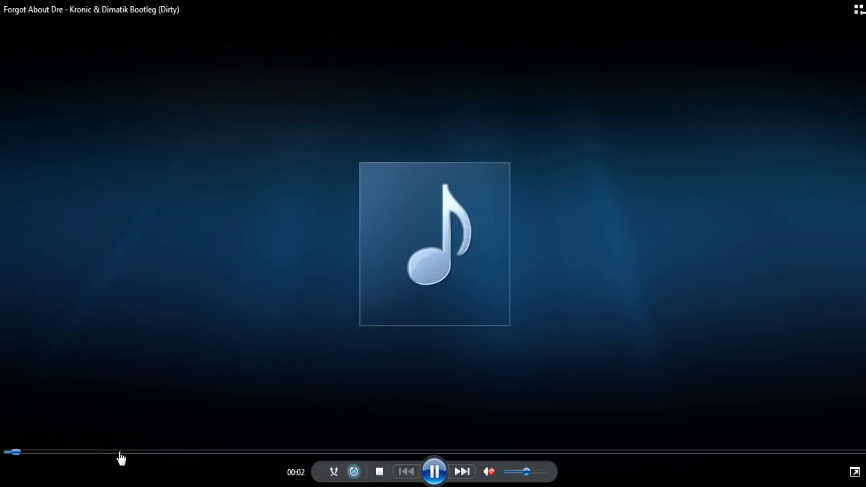
click(49, 452)
click(489, 471)
click(74, 453)
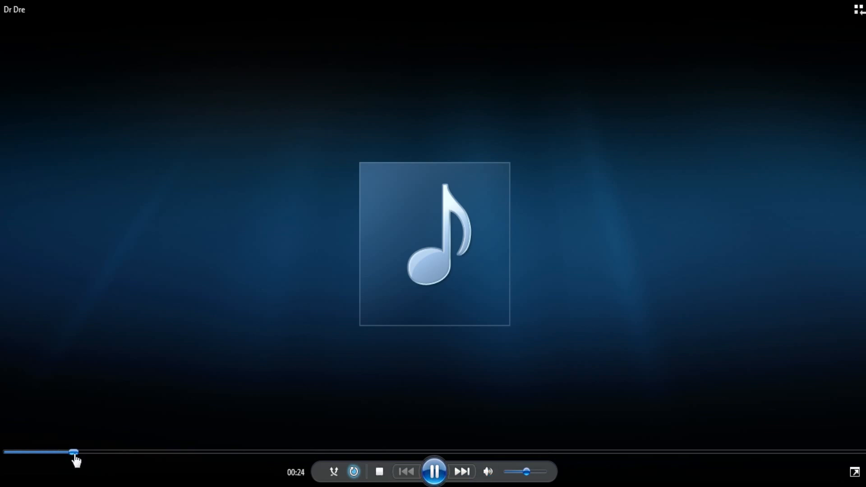
click(112, 453)
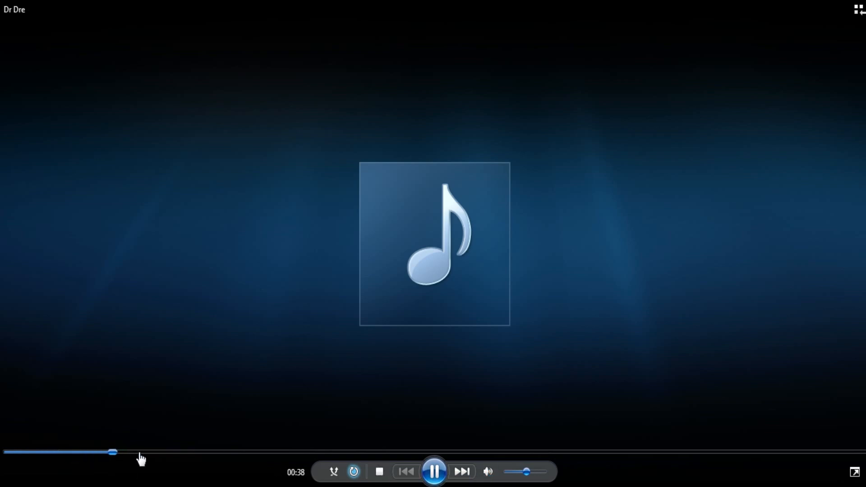
click(185, 453)
click(233, 453)
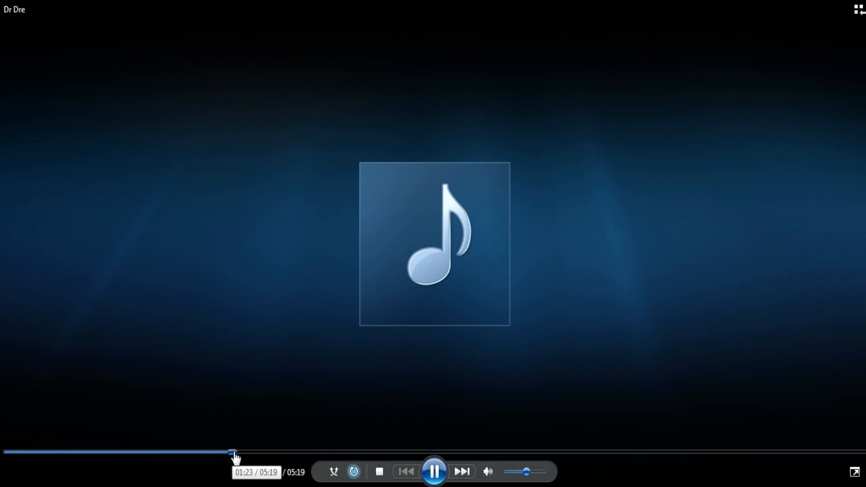
click(267, 453)
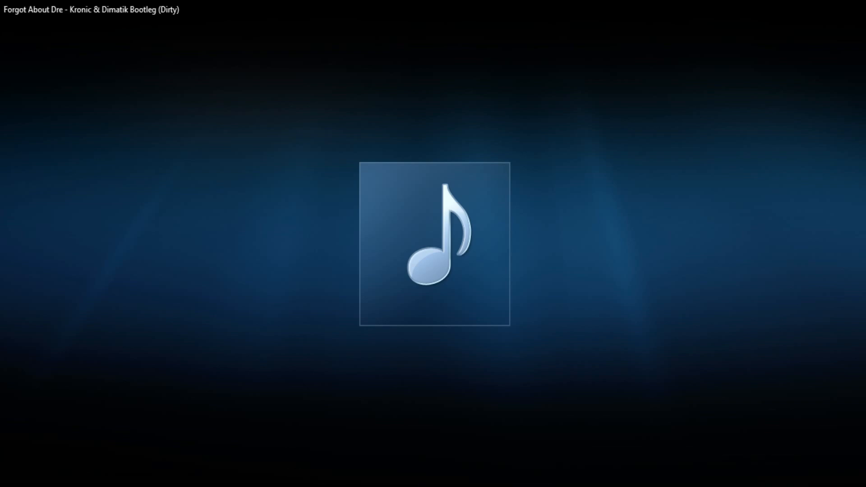
mouse_move(686, 358)
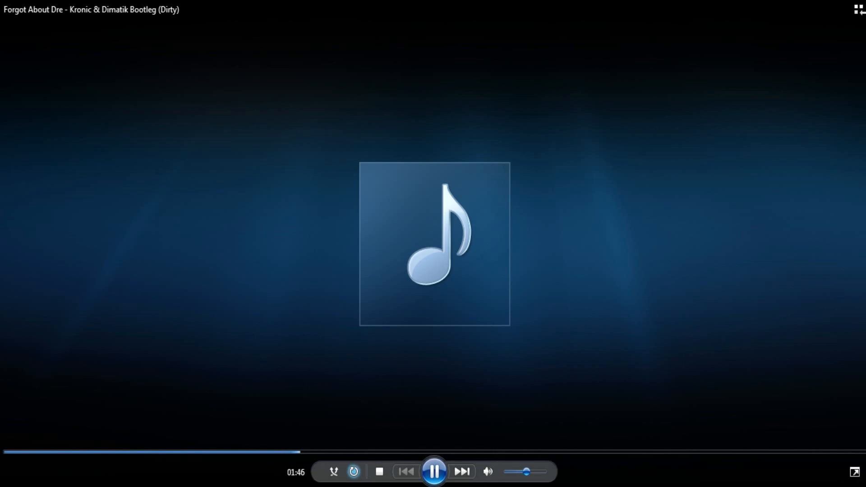
right_click(455, 481)
click(455, 465)
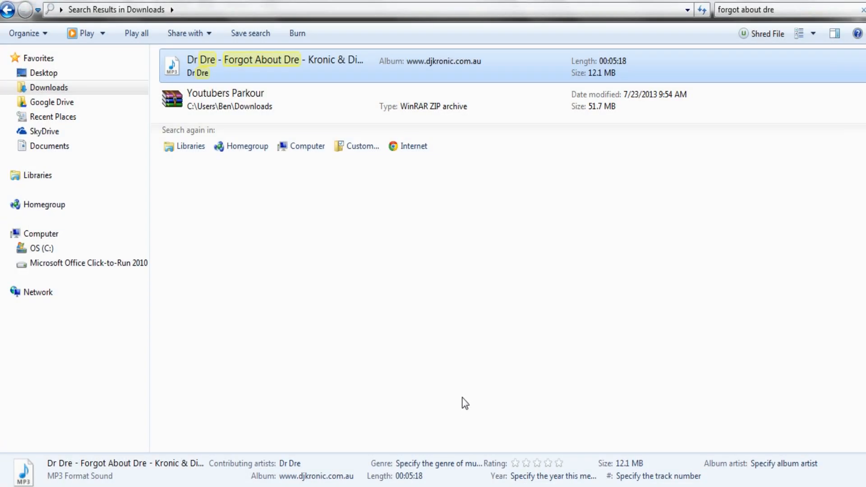
- Import the Forgot About Dre MP3 into the After Effects project and place it in the Tutorial intro composition's timeline
drag(445, 79, 92, 211)
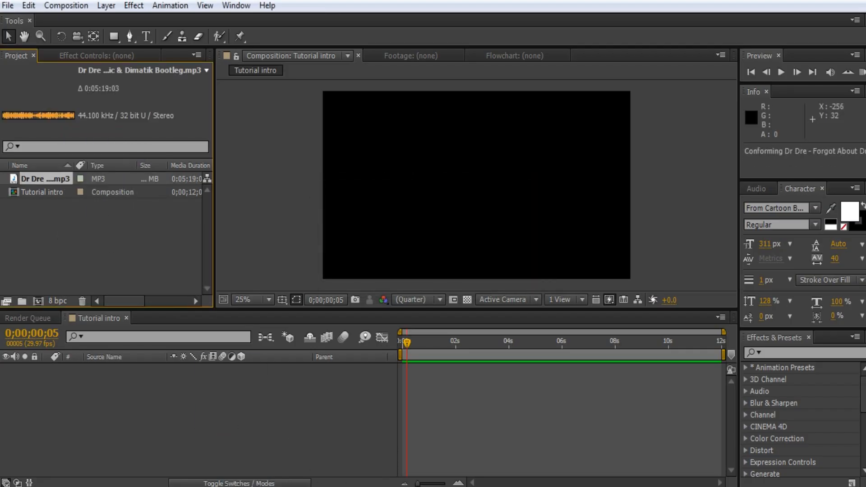
right_click(219, 483)
click(163, 467)
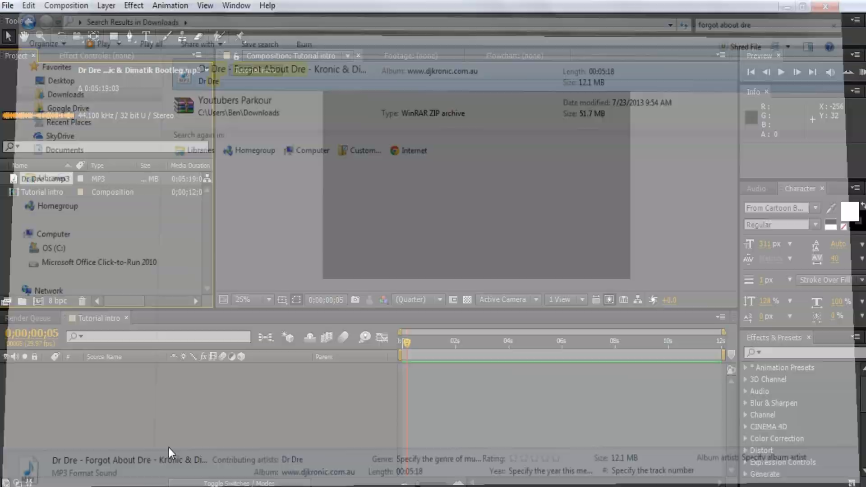
click(165, 422)
drag(33, 175, 64, 387)
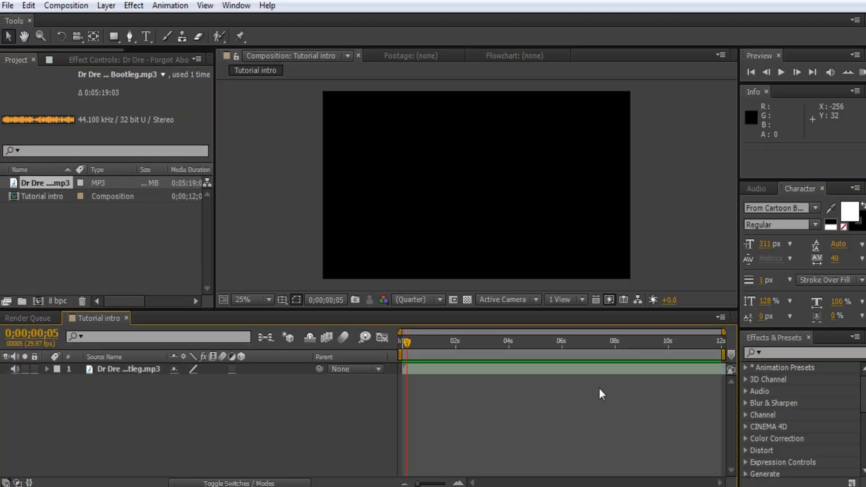
- Slide the music layer far earlier so the composition covers a later part of the song
click(698, 368)
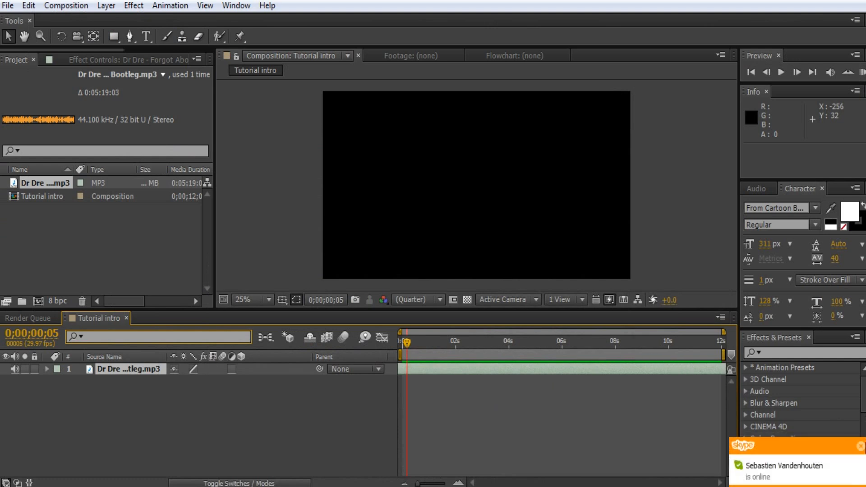
click(861, 447)
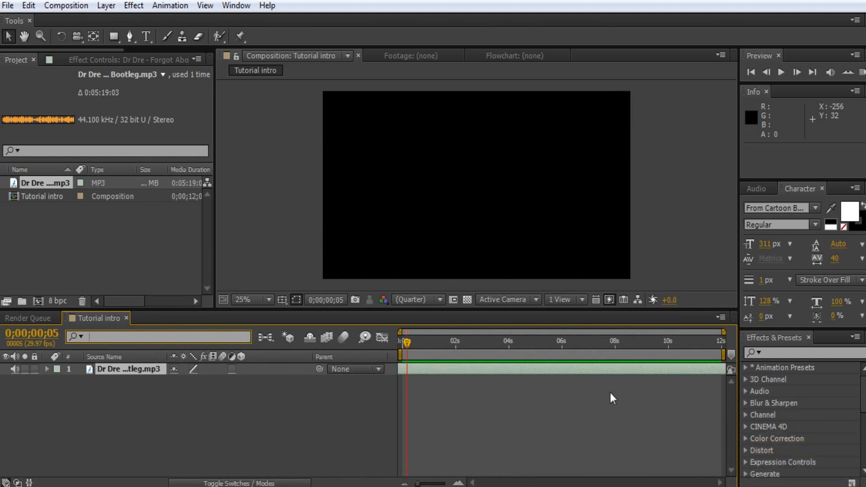
drag(712, 375, 191, 369)
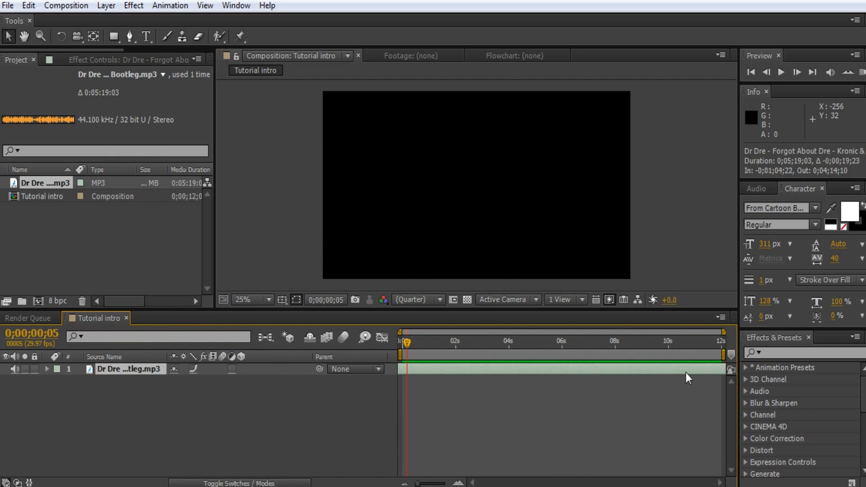
drag(686, 373, 0, 386)
drag(714, 366, 100, 352)
click(100, 353)
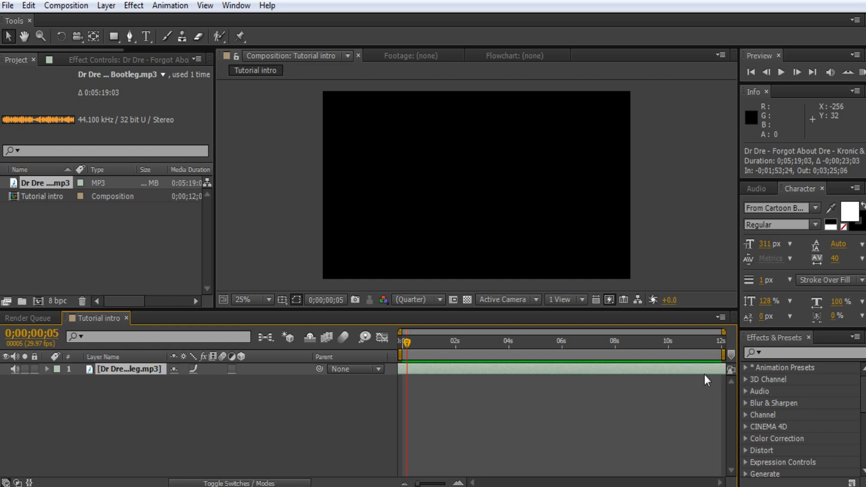
drag(705, 374, 4, 338)
- RAM-preview the composition to hear which part of the song plays, and stop playback
key(KP_0)
key(KP_0)
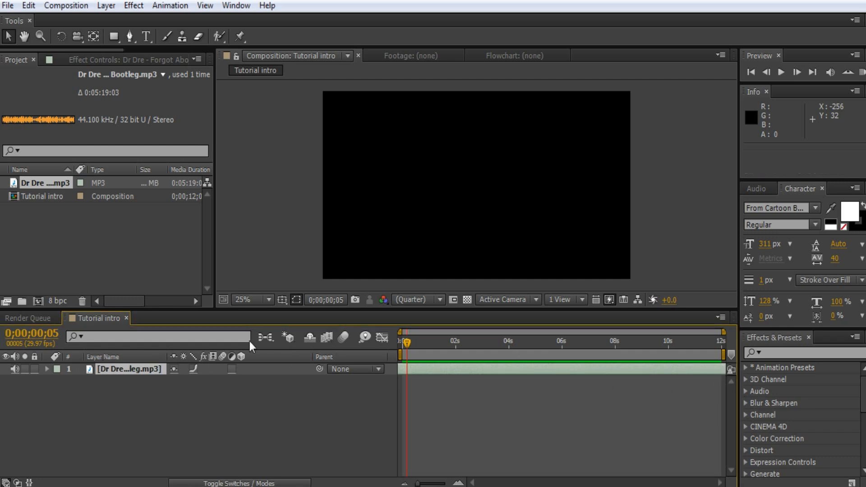
click(861, 71)
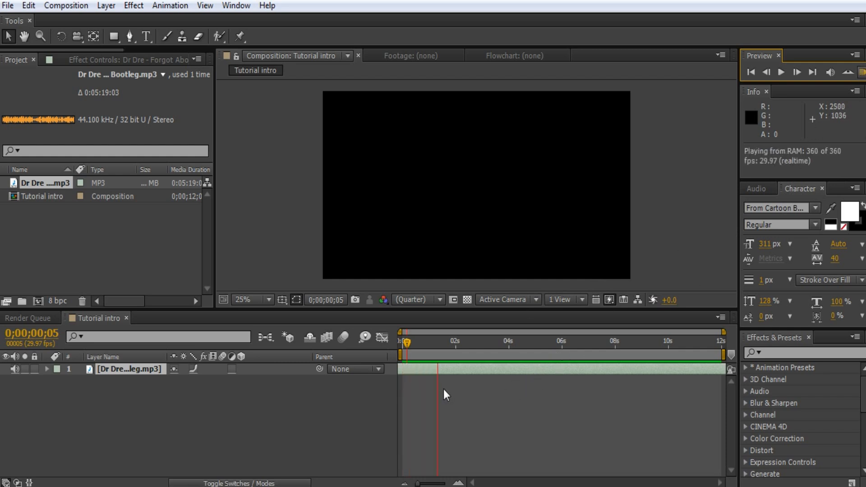
key(space)
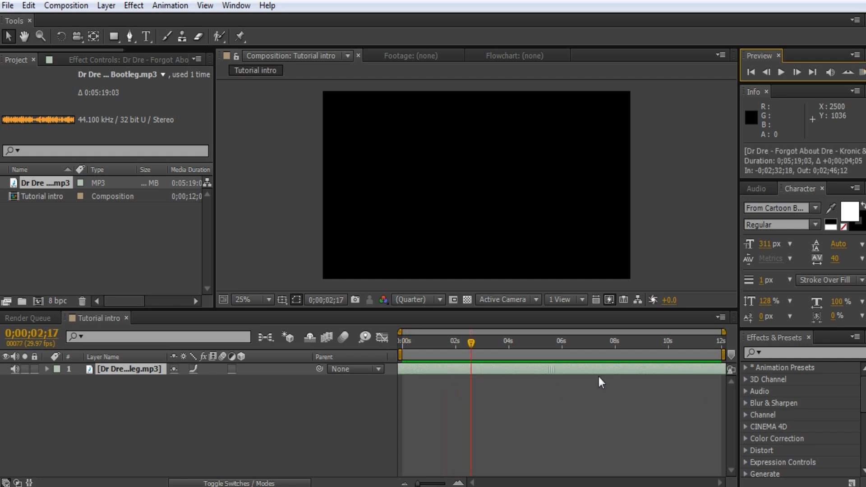
- Lower the Windows system volume slightly and return to the Tutorial intro timeline
click(761, 369)
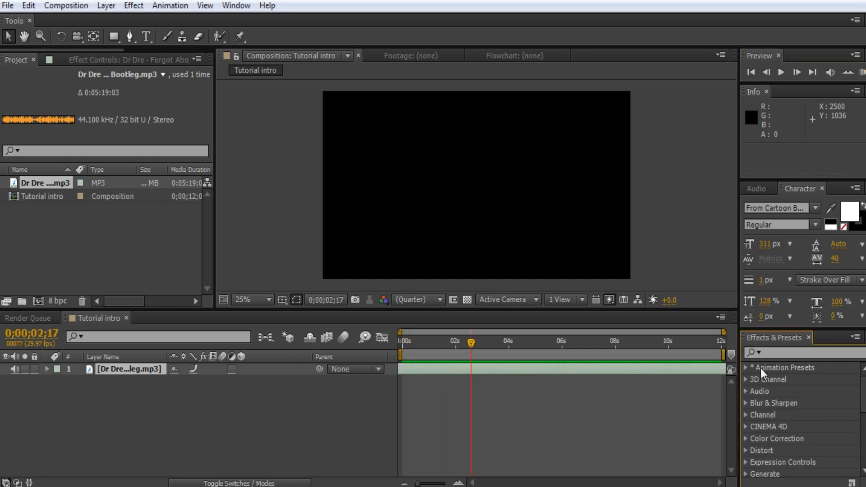
click(770, 410)
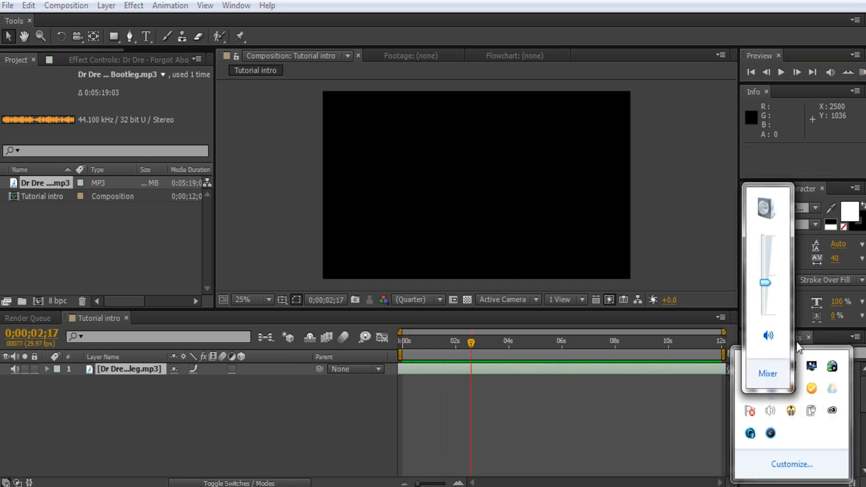
drag(768, 288, 767, 304)
click(679, 423)
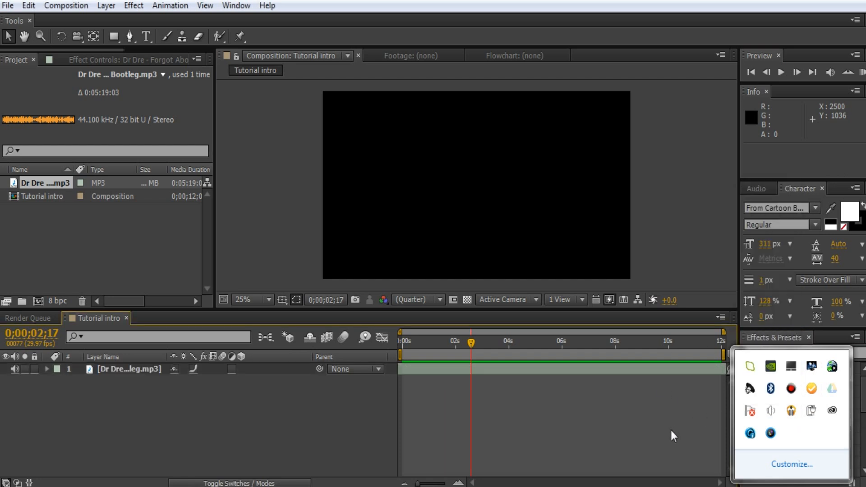
click(644, 429)
- Preview the music, shift its layer later in time, and preview the composition again
key(space)
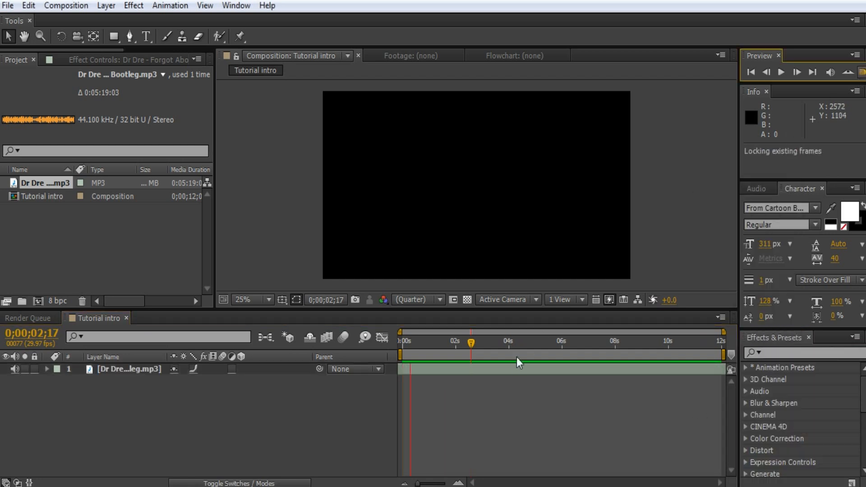
click(432, 375)
click(431, 370)
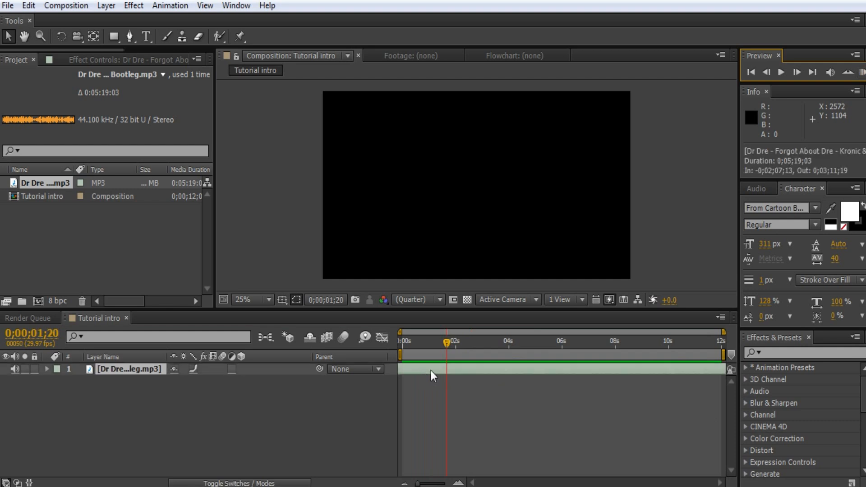
drag(644, 371, 643, 372)
click(863, 72)
key(space)
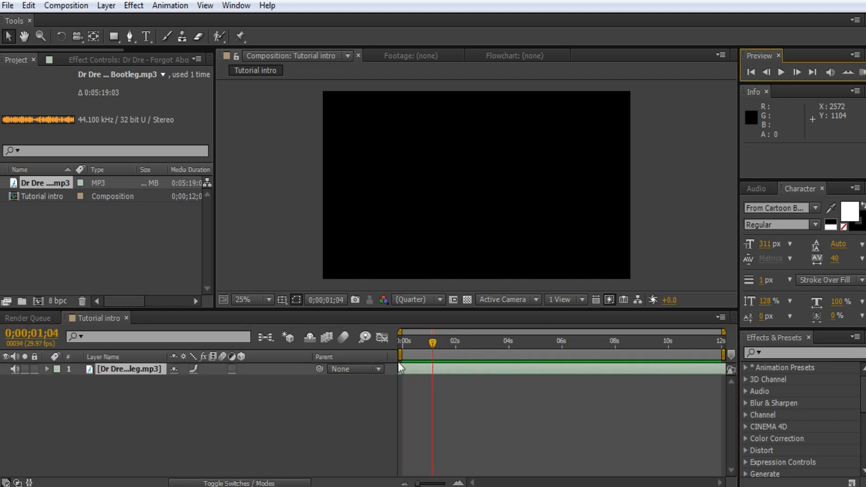
- Slide the music layer later to an in point of about -0;01;41;08 and RAM-preview the composition
drag(400, 367, 861, 365)
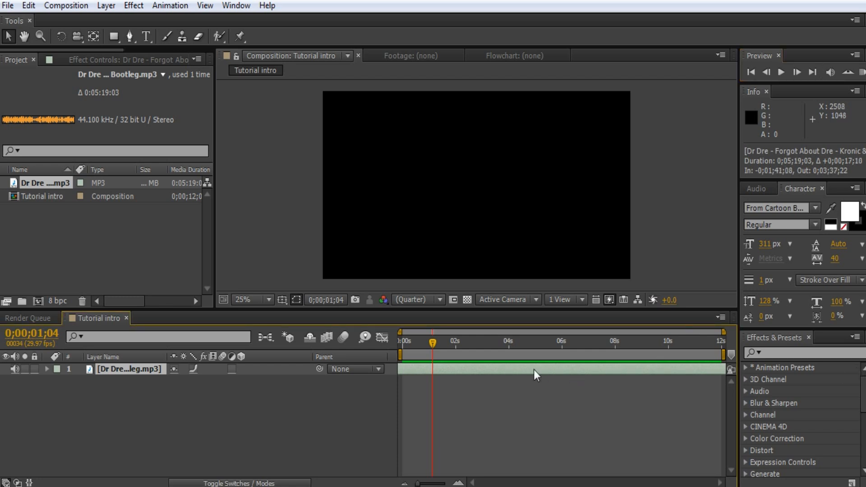
click(862, 72)
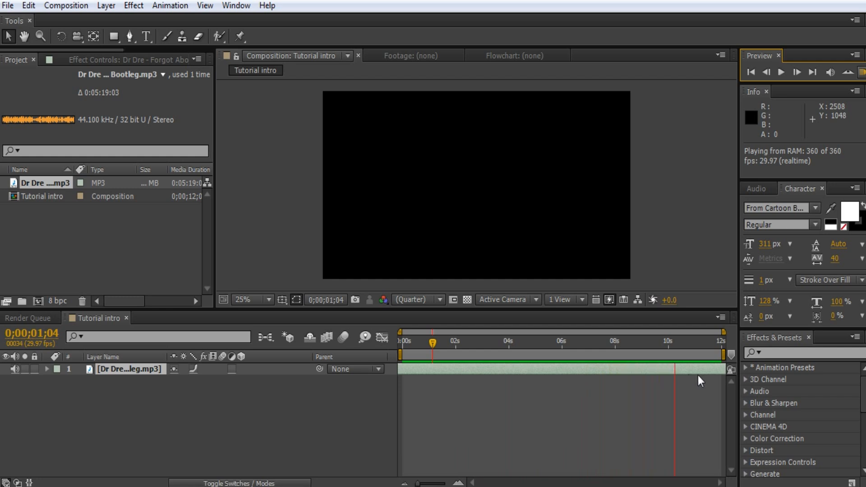
key(space)
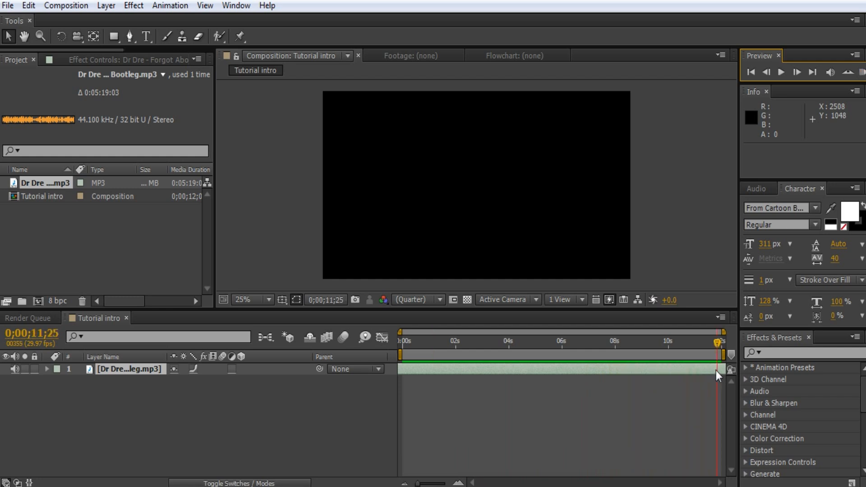
- Fine-tune the music layer's in point to -0;01;41;29 and RAM-preview the result
drag(723, 370, 711, 370)
drag(586, 369, 481, 370)
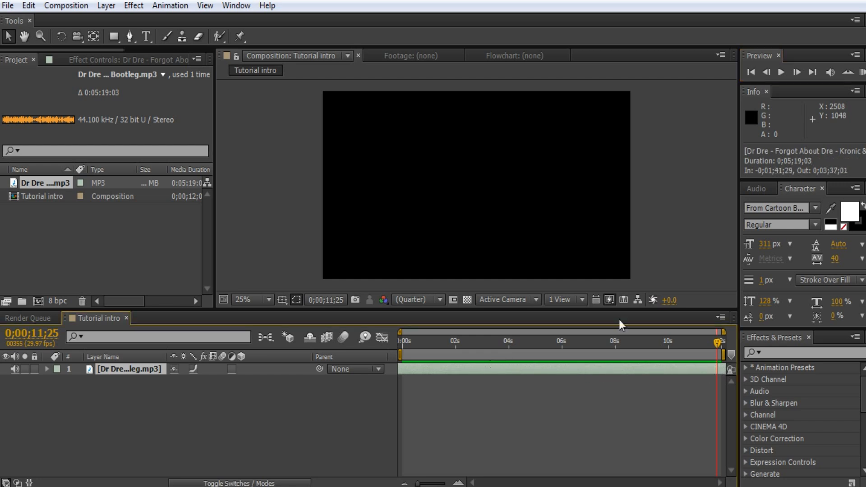
key(KP_0)
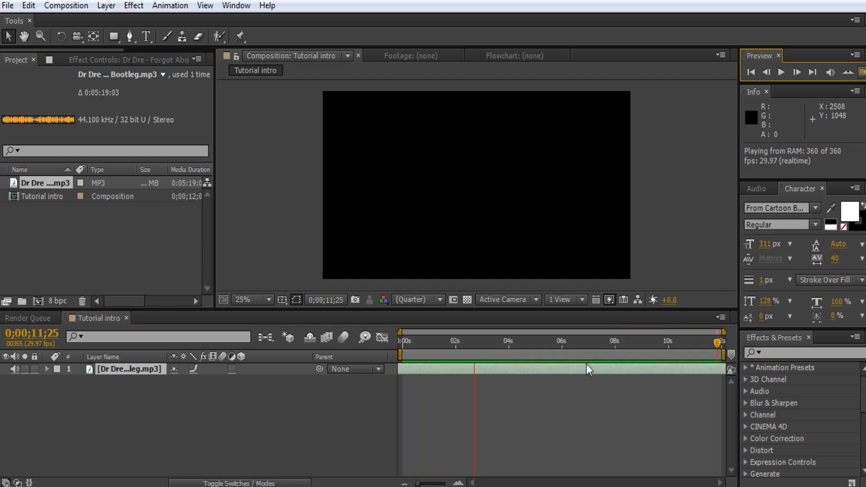
key(space)
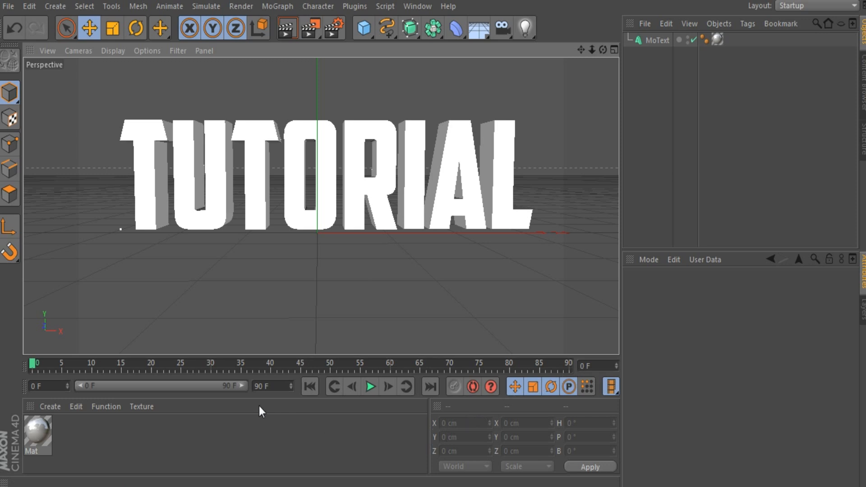
- In Cinema 4D, set the animation end to 210 F, extend the visible range to match, and scrub the playhead to frame 94
click(262, 386)
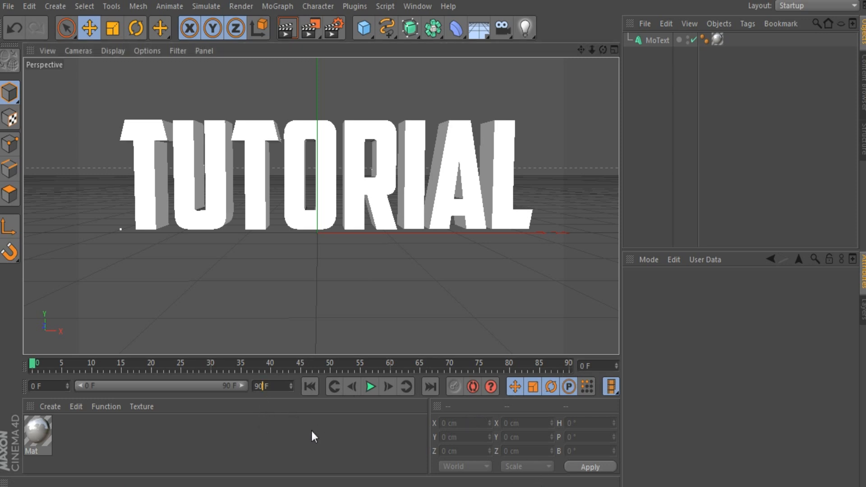
key(BackSpace)
key(BackSpace)
text(210)
click(238, 410)
drag(146, 383, 278, 382)
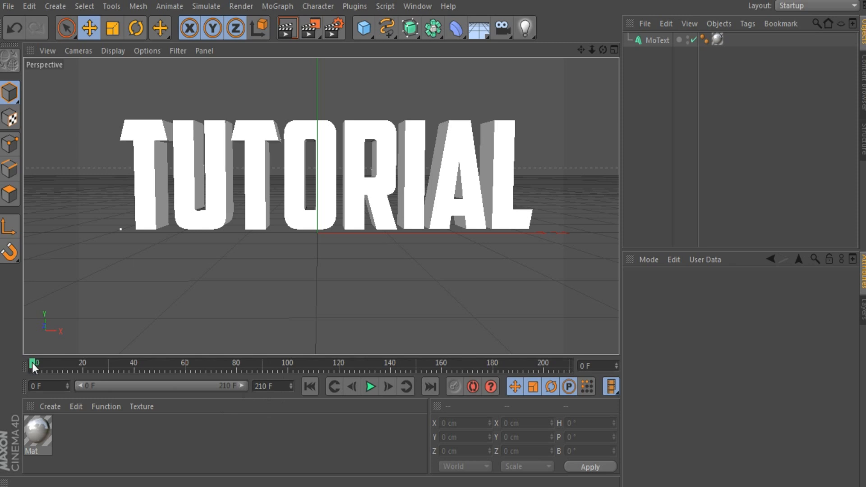
drag(32, 363, 507, 359)
drag(423, 360, 274, 362)
- Set the animation end to 90 F
key(BackSpace)
key(BackSpace)
key(BackSpace)
key(BackSpace)
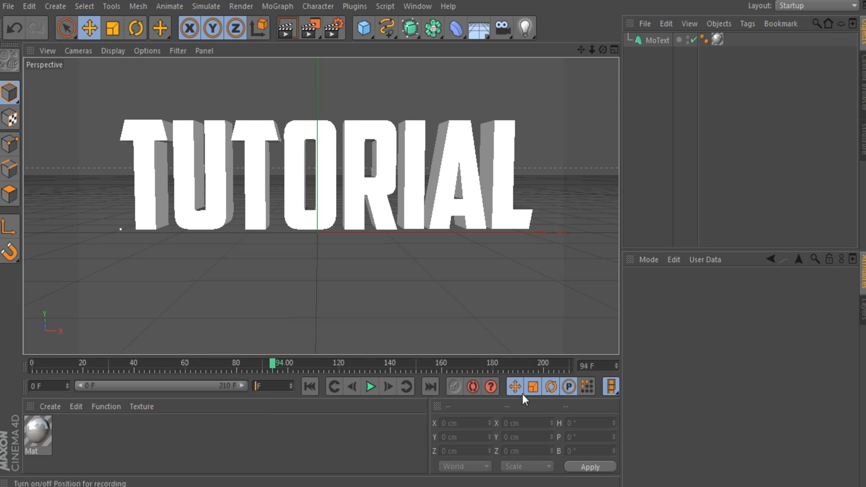
text(90)
key(Return)
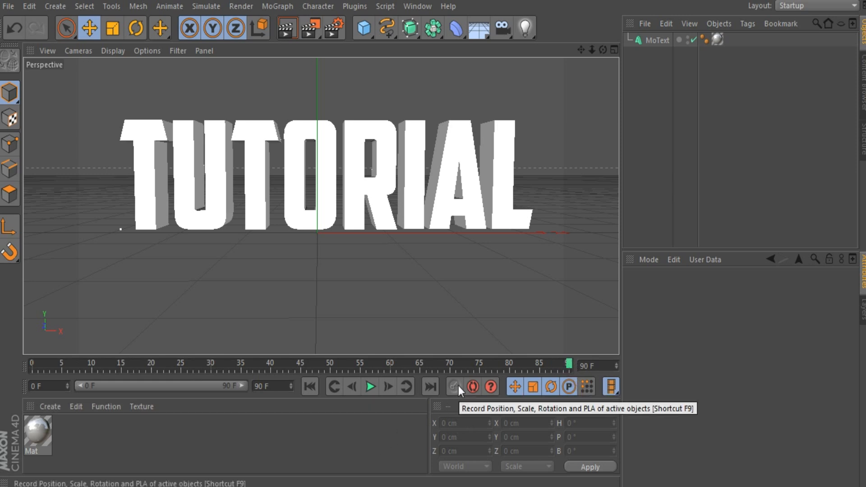
- Record a position, scale and rotation keyframe for the MoText object at frame 90
click(652, 41)
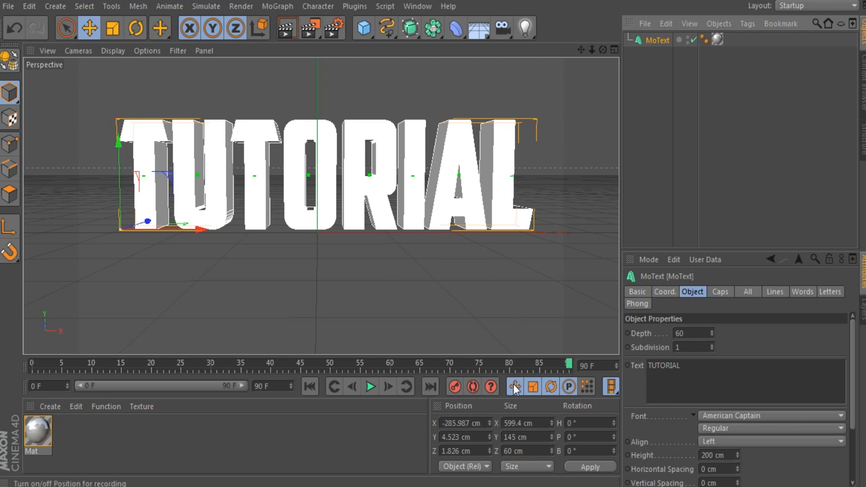
click(455, 387)
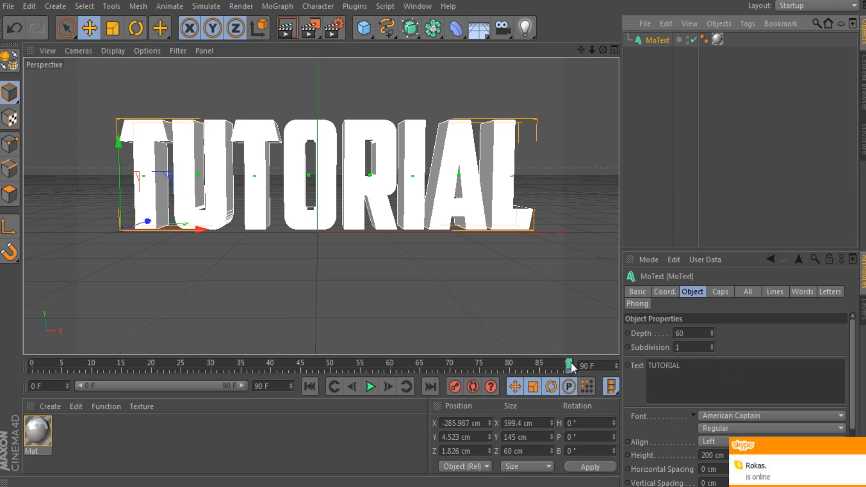
- At frame 0, move the TUTORIAL text up and out of view to about X -701, Y 377, Z 31 cm
drag(555, 363, 58, 363)
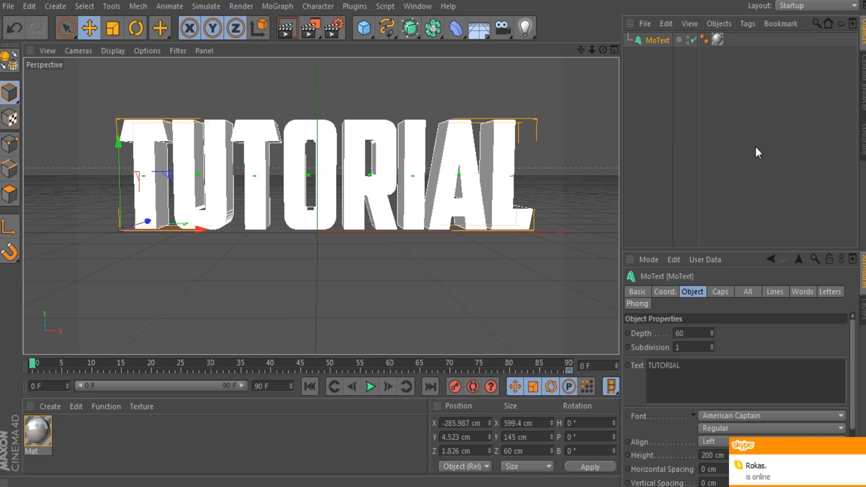
drag(332, 212, 100, 172)
click(333, 212)
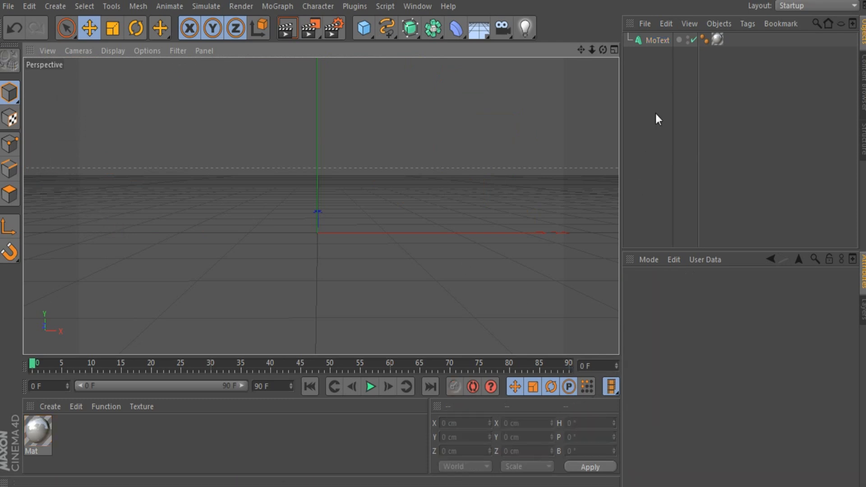
- Rotate the MoText to about H 147°, P -352°, B 45° and record its position, scale and rotation keyframe at frame 0
scroll(293, 149, down, 5)
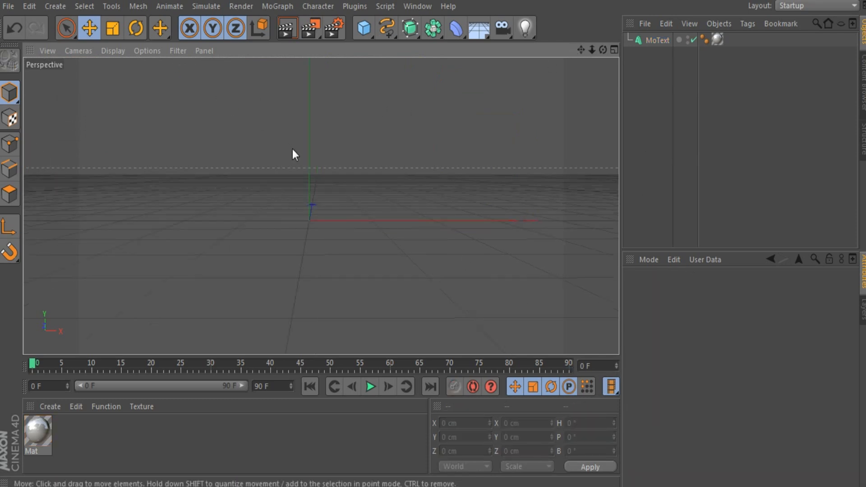
drag(334, 155, 306, 94)
drag(581, 49, 594, 65)
drag(321, 207, 321, 207)
scroll(374, 138, up, 4)
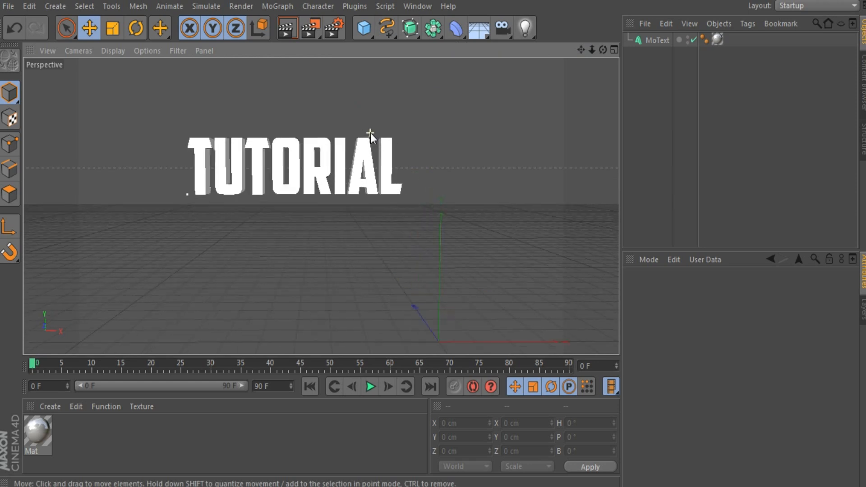
scroll(154, 158, up, 2)
scroll(301, 158, up, 1)
scroll(194, 180, up, 1)
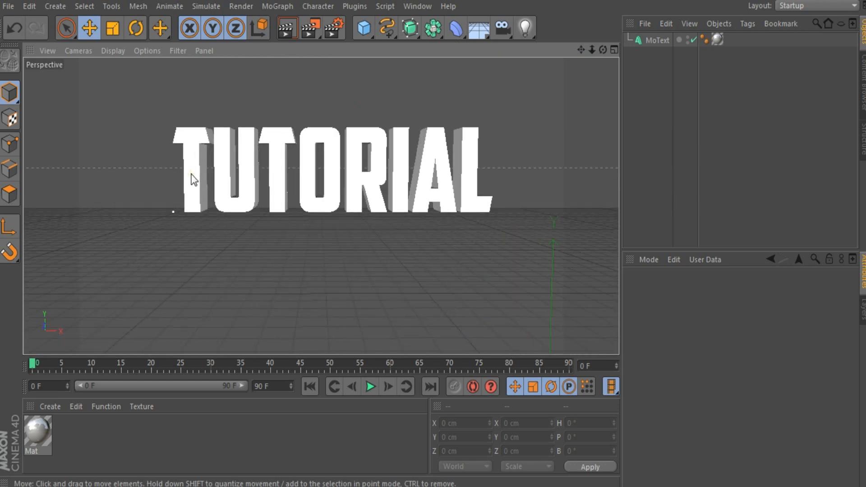
click(328, 201)
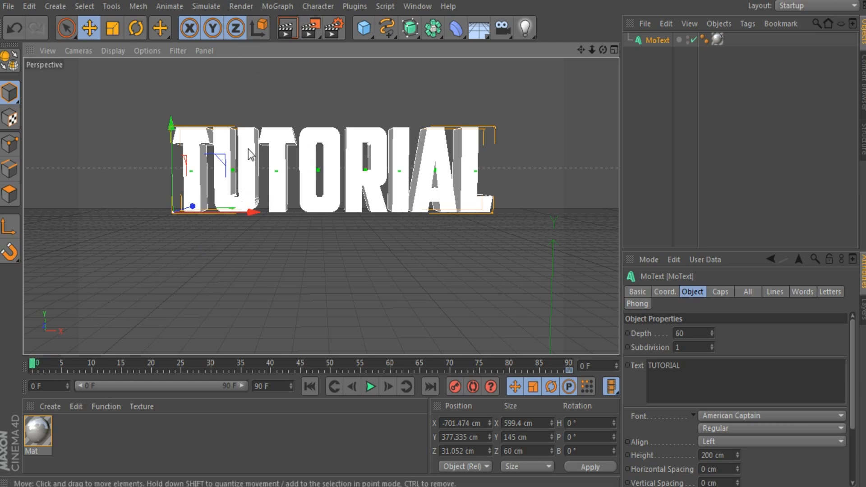
click(136, 28)
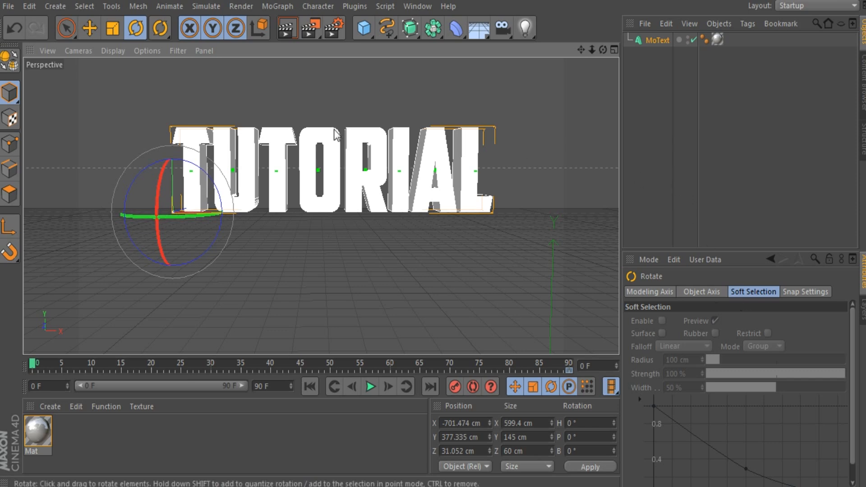
drag(158, 207, 198, 175)
drag(189, 210, 239, 196)
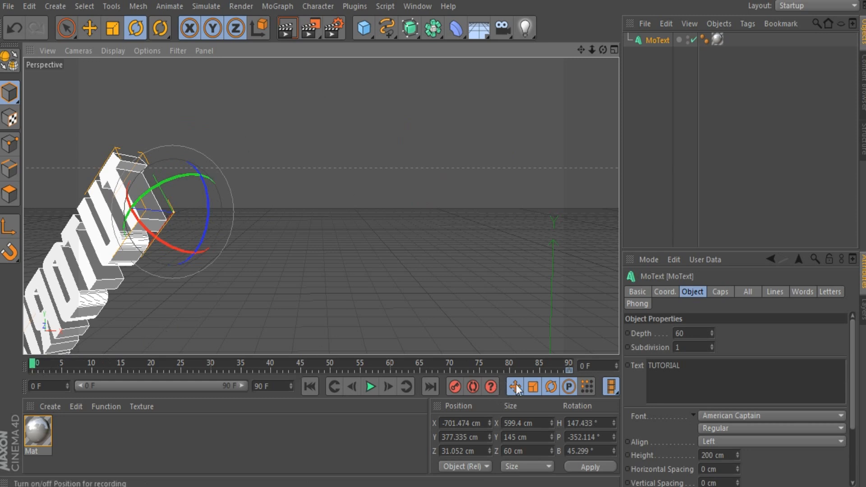
click(456, 389)
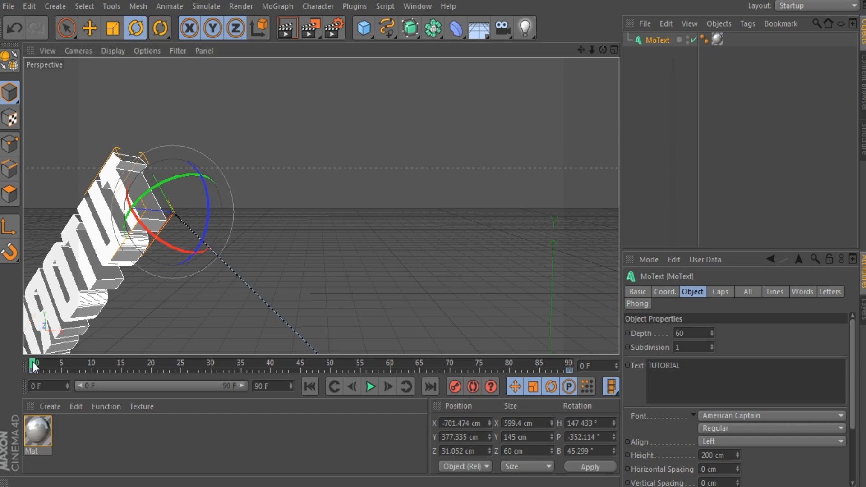
mouse_move(32, 367)
mouse_down()
mouse_move(50, 367)
mouse_move(32, 366)
mouse_up()
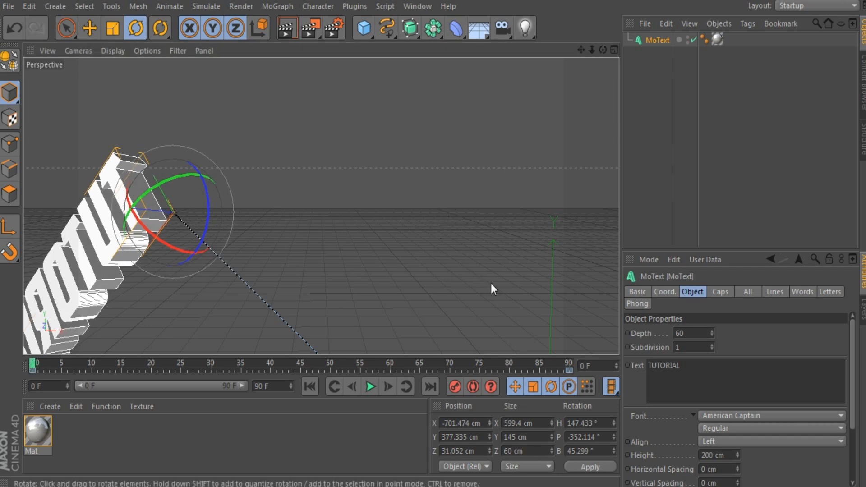
- Reframe the perspective view at frame 90 so the TUTORIAL text sits centred and fills most of the width
drag(581, 50, 321, 207)
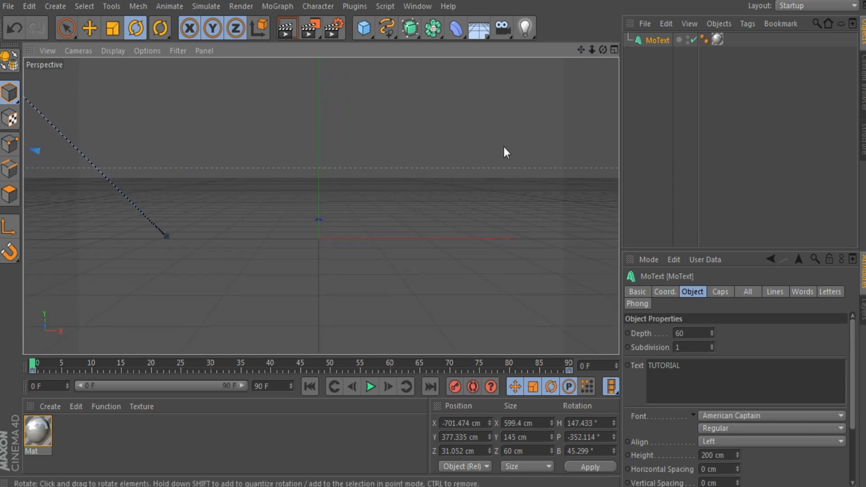
drag(581, 50, 321, 207)
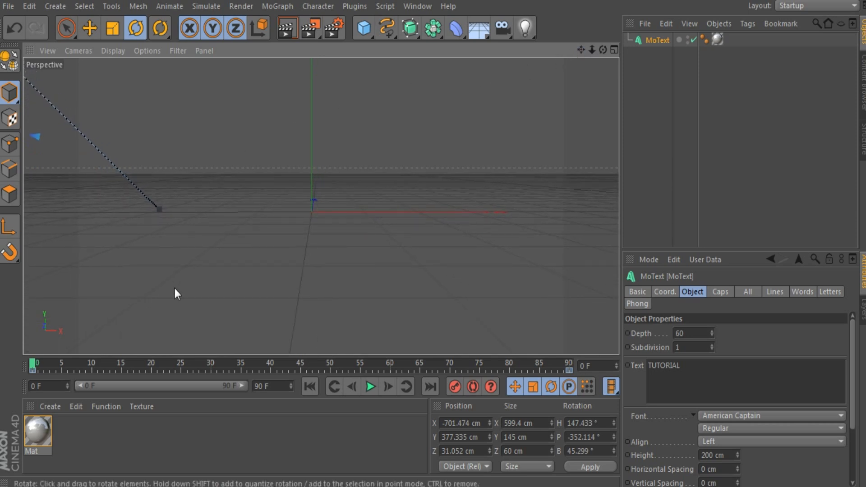
drag(32, 366, 569, 366)
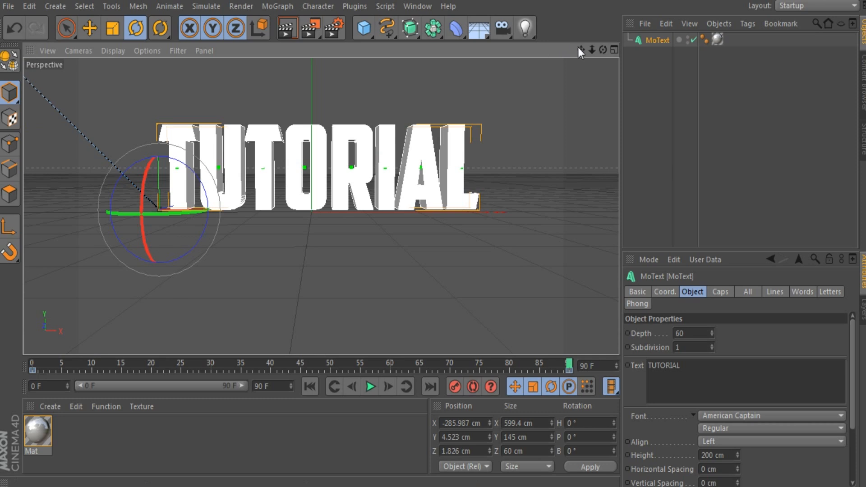
drag(579, 49, 588, 50)
scroll(387, 108, up, 2)
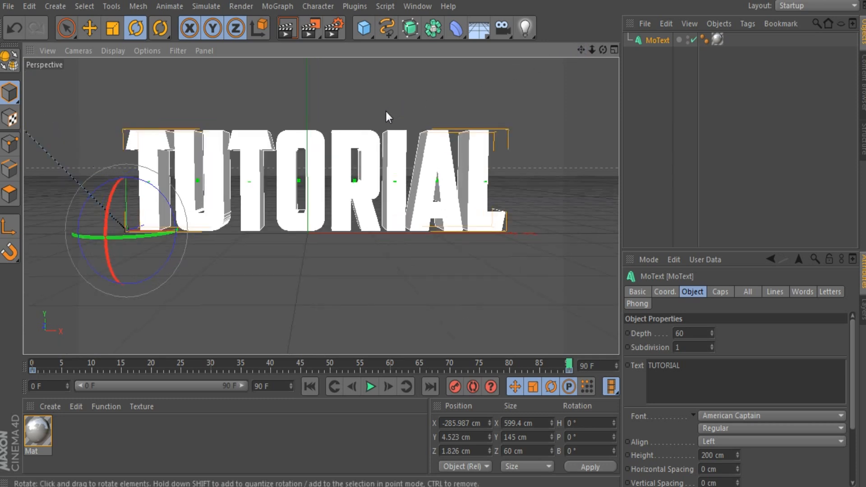
key(e)
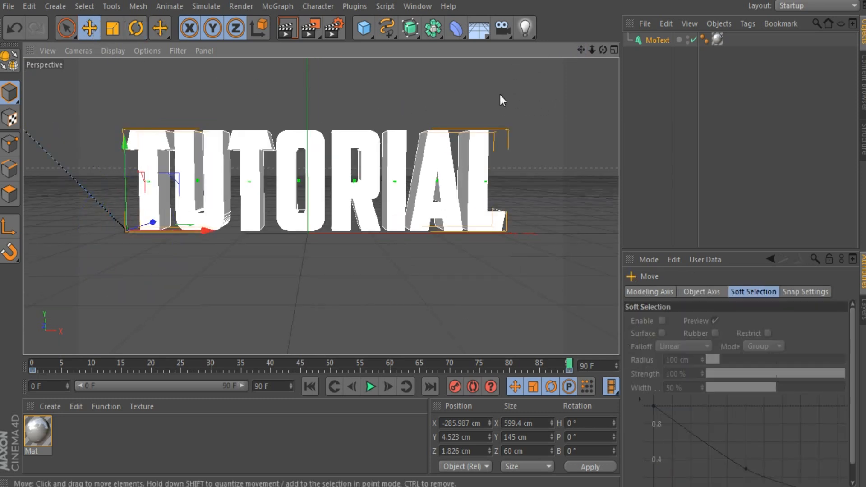
scroll(491, 148, up, 1)
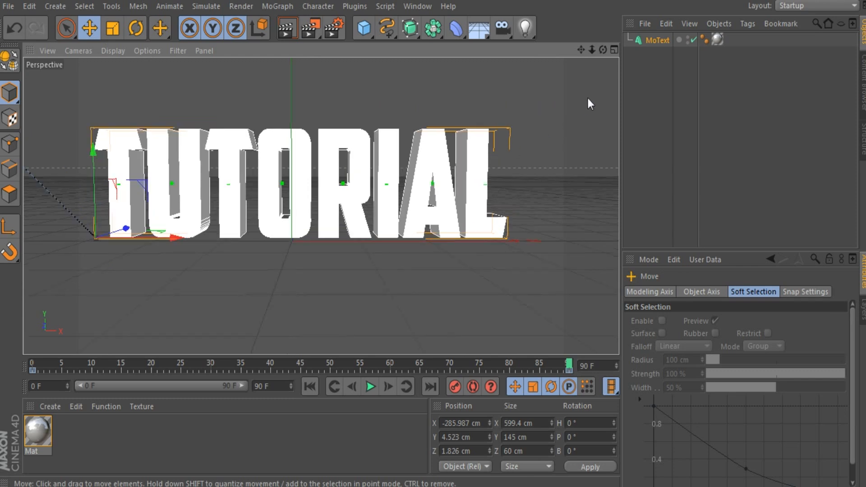
drag(580, 49, 589, 50)
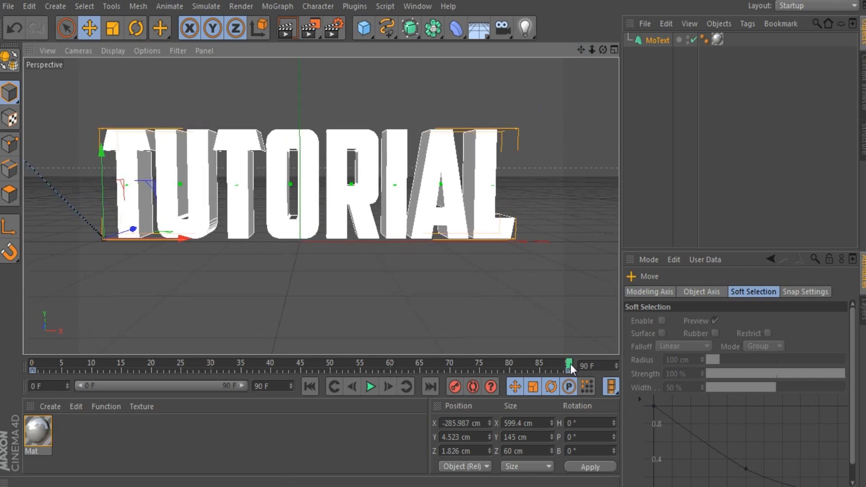
- Play the text's fly-in animation from frame 0 to check its motion, and stop playback
drag(570, 367, 31, 366)
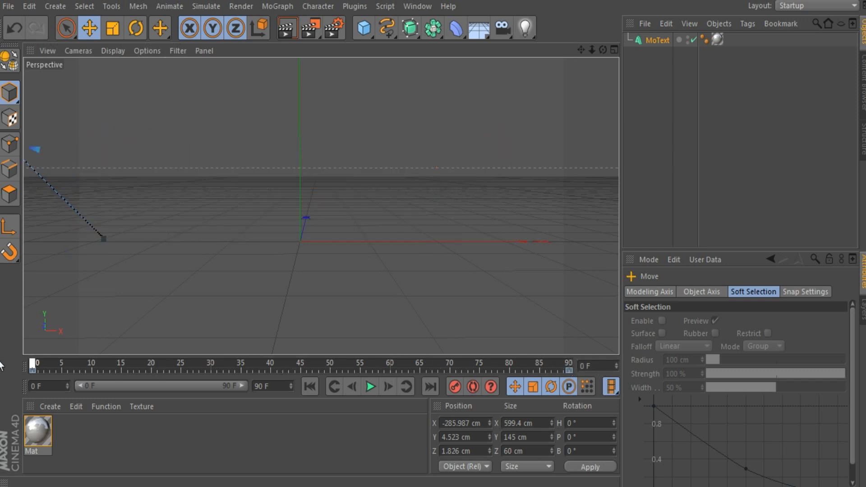
click(371, 386)
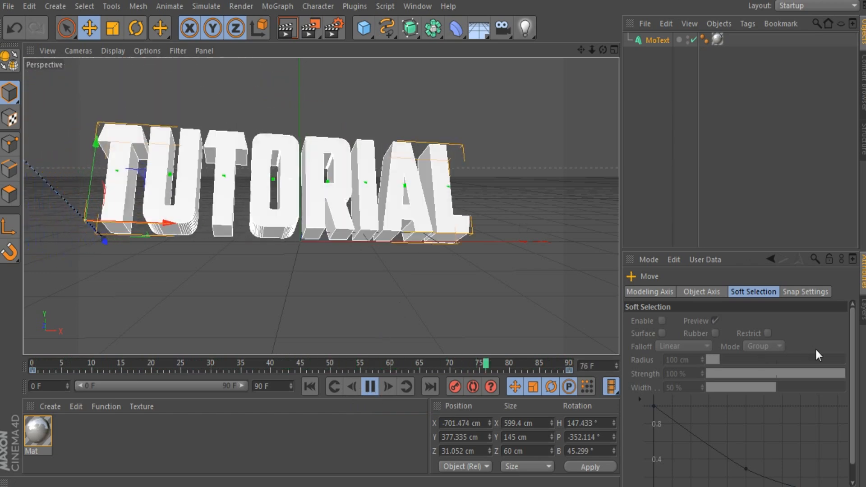
key(space)
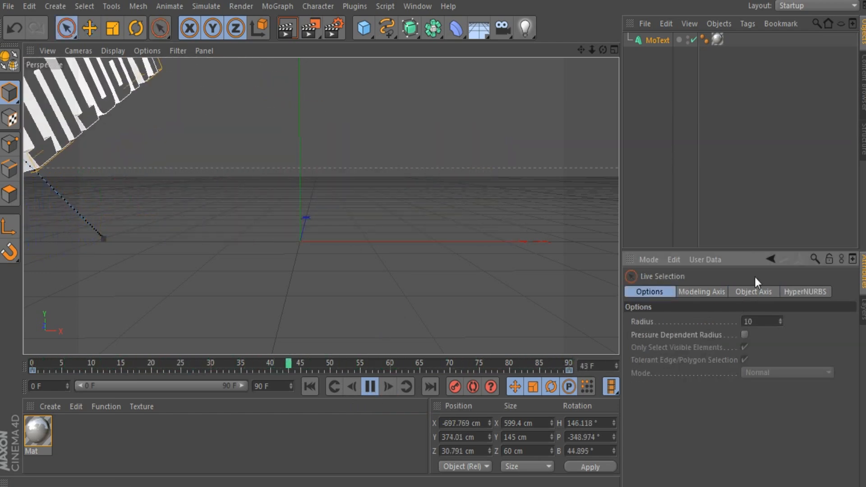
click(655, 42)
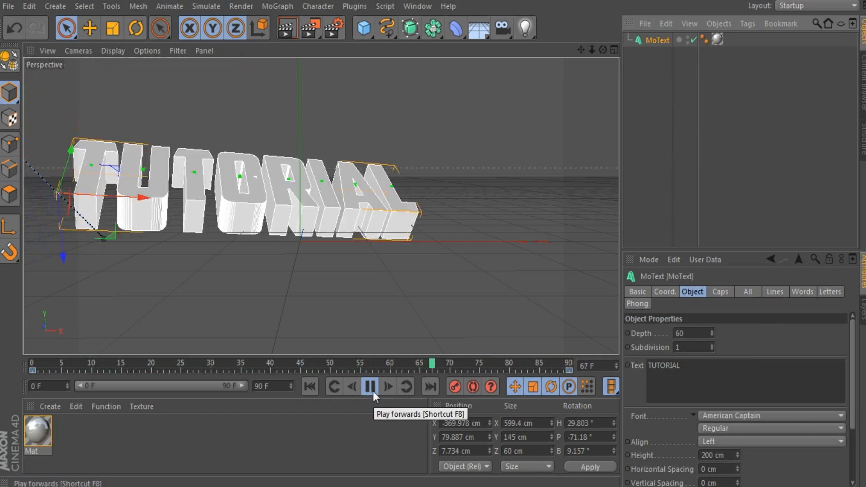
click(370, 387)
click(370, 386)
click(369, 387)
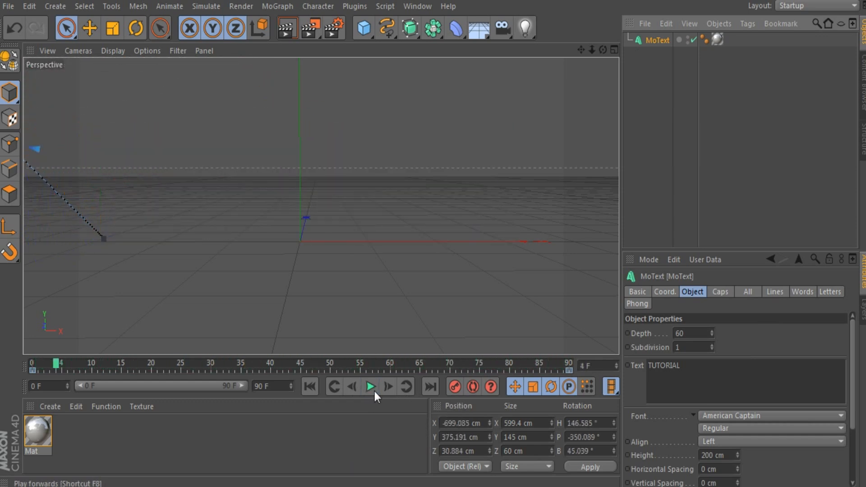
- Set the animation end to 210 F, extend the visible range to match, and preview the playback
click(262, 386)
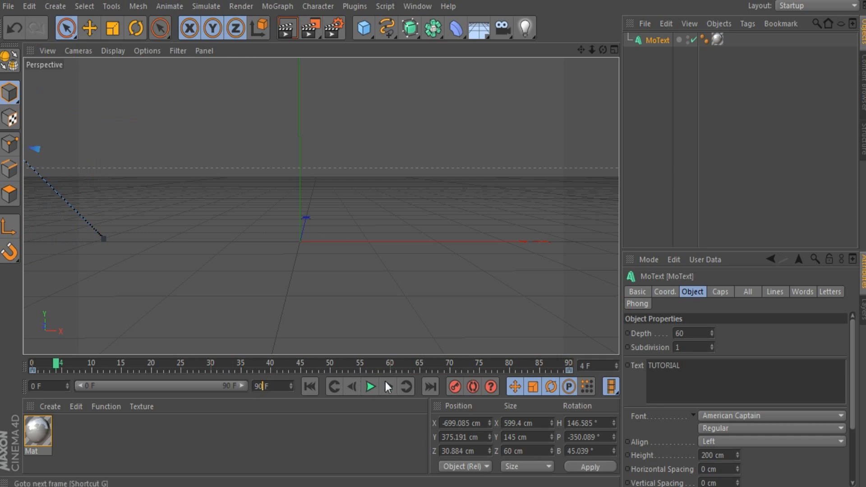
key(BackSpace)
key(BackSpace)
text(210)
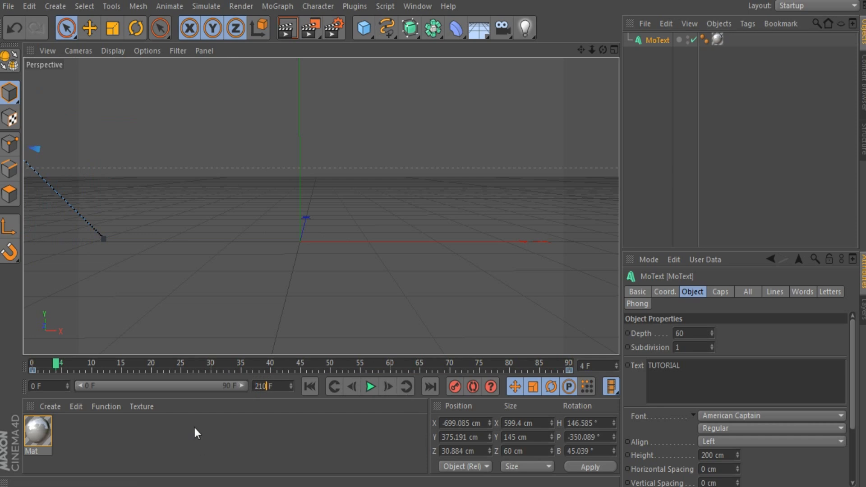
key(Return)
drag(151, 386, 243, 386)
click(374, 388)
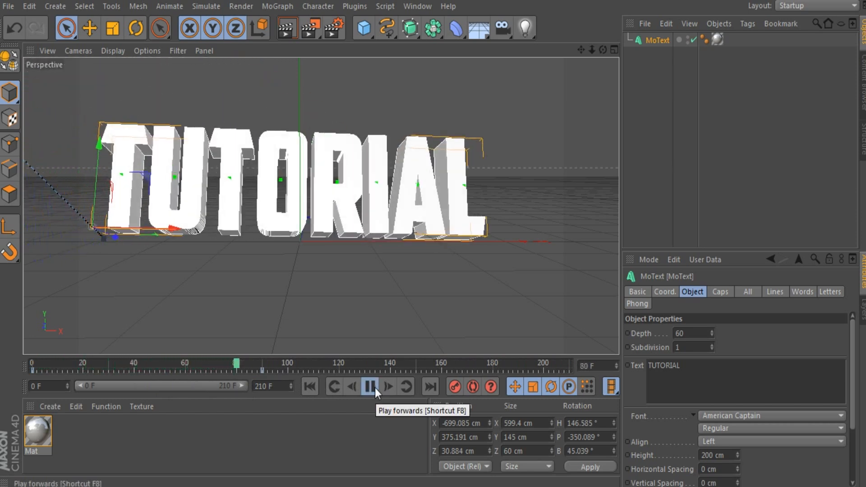
click(375, 388)
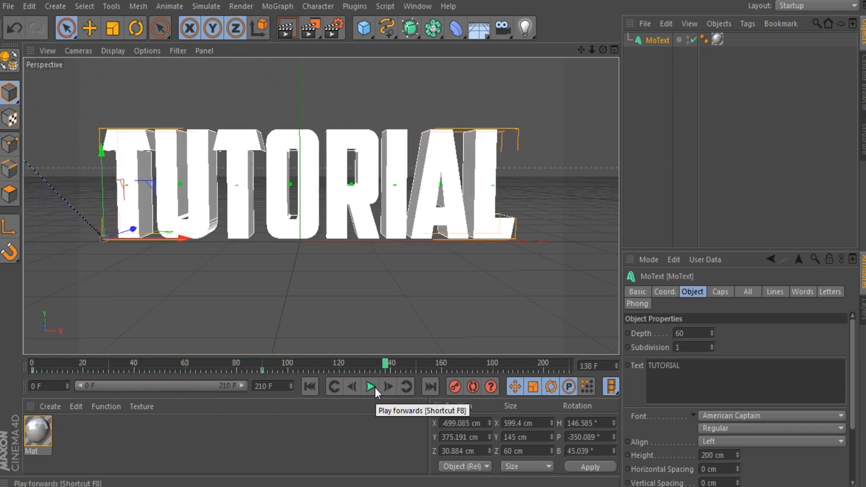
- Record a position, scale and rotation keyframe for the MoText at frame 160
click(385, 364)
drag(386, 366, 347, 369)
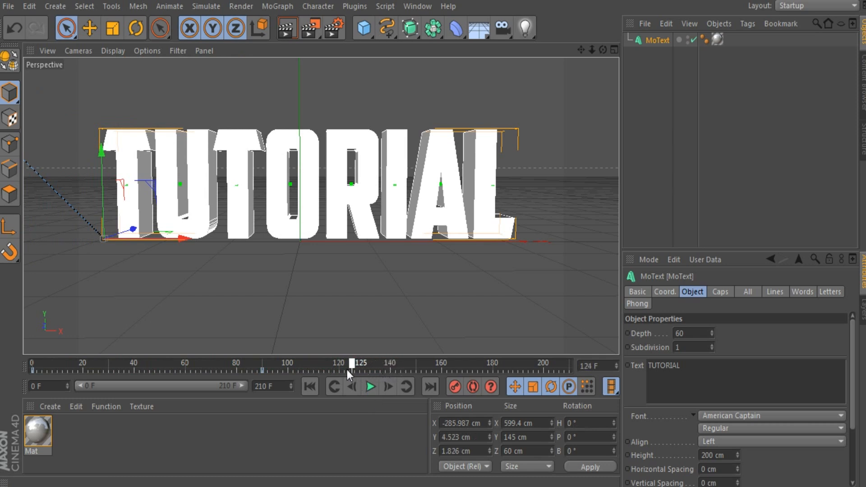
drag(285, 372, 309, 365)
drag(363, 358, 379, 365)
click(454, 389)
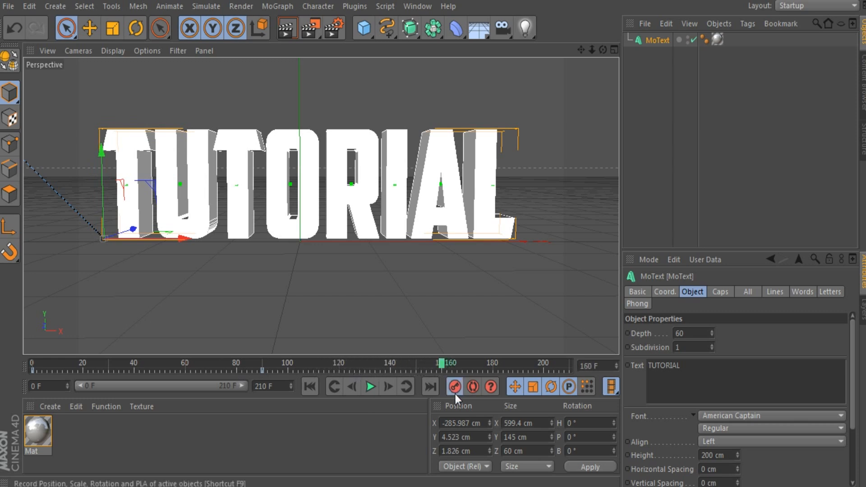
- Try tilting the MoText to a pitch of about 375° at frame 90 and scrub to frame 160 to check it
drag(440, 364, 320, 362)
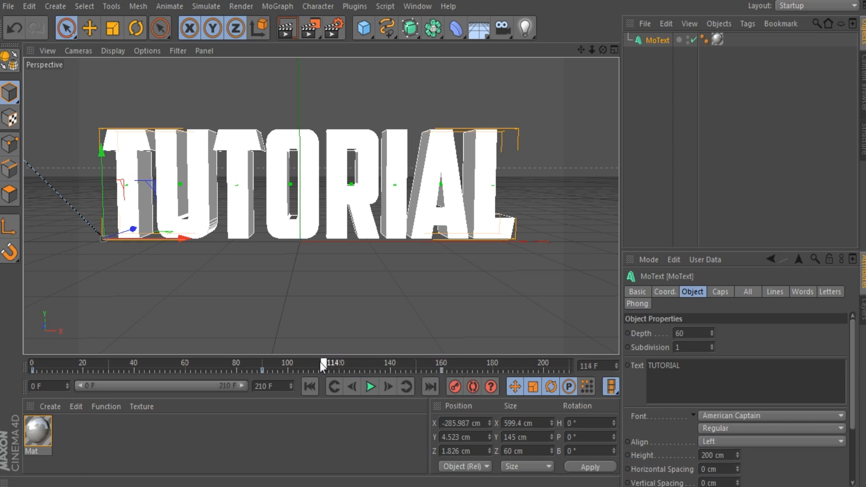
drag(267, 363, 262, 362)
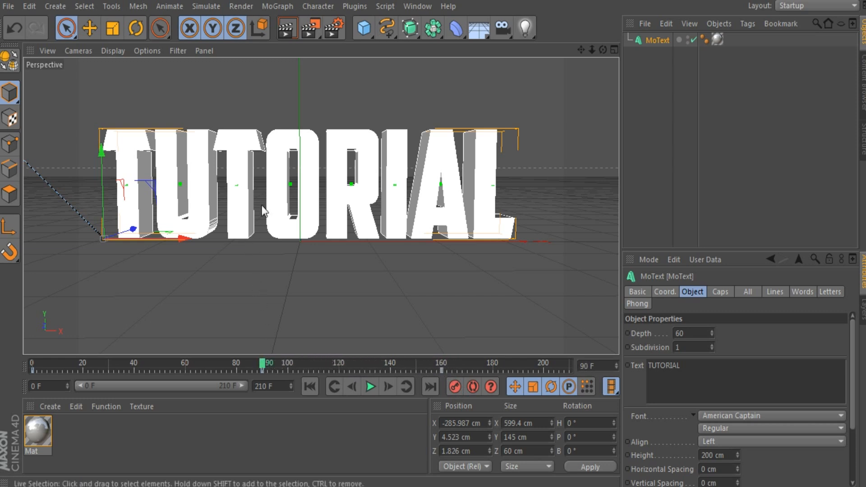
click(134, 29)
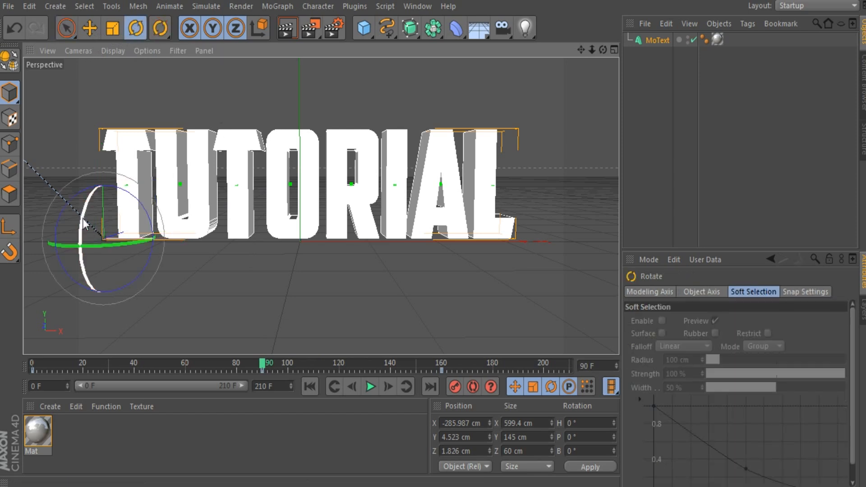
drag(90, 228, 80, 205)
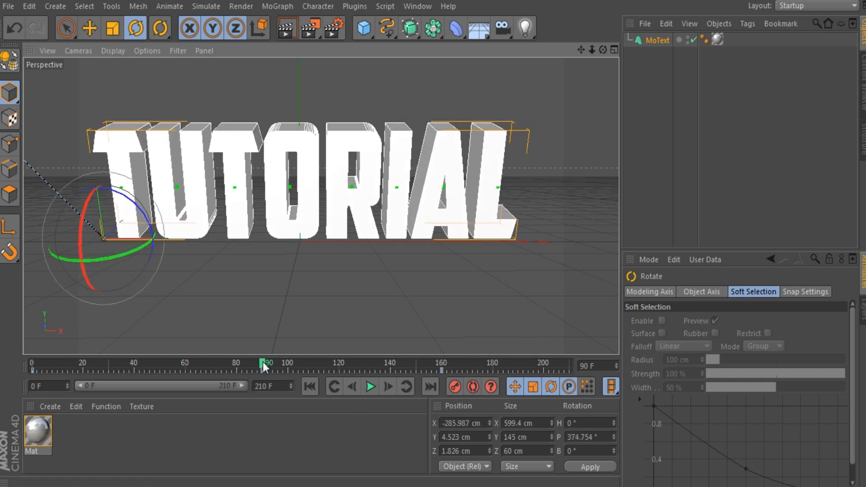
drag(261, 364, 361, 370)
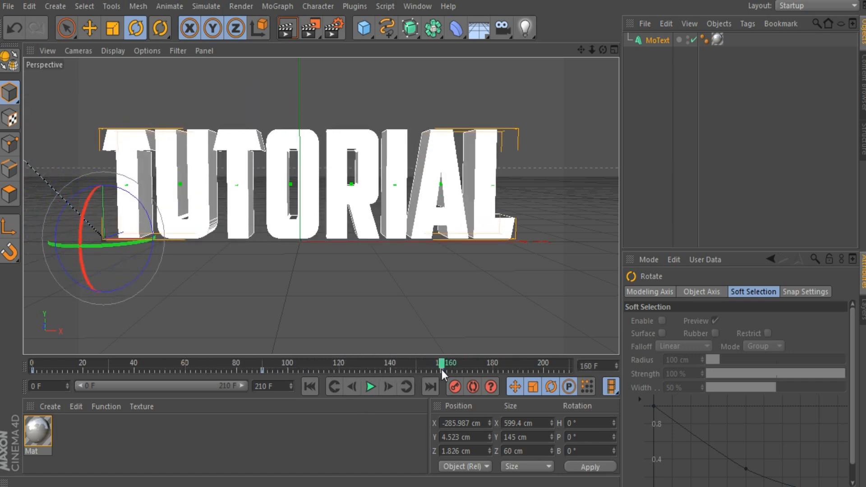
- Try tilting the MoText to a pitch of about 773° at frame 91 and record the keyframe
drag(443, 370, 272, 362)
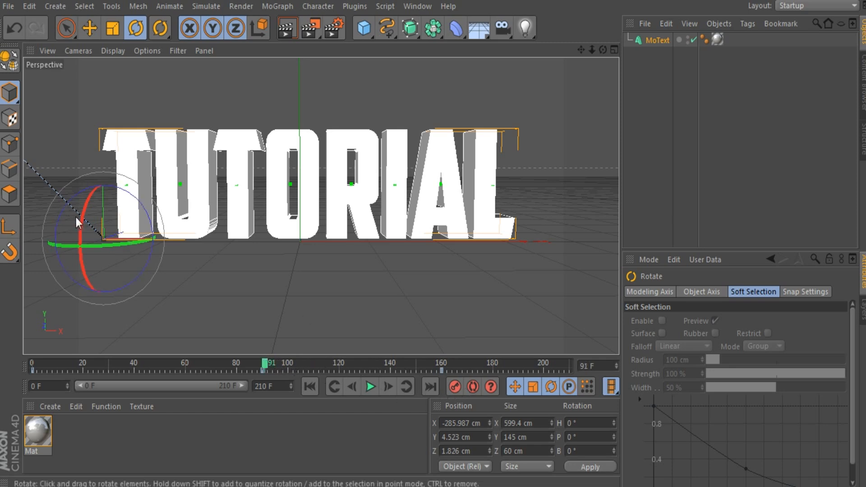
drag(79, 221, 121, 212)
click(76, 181)
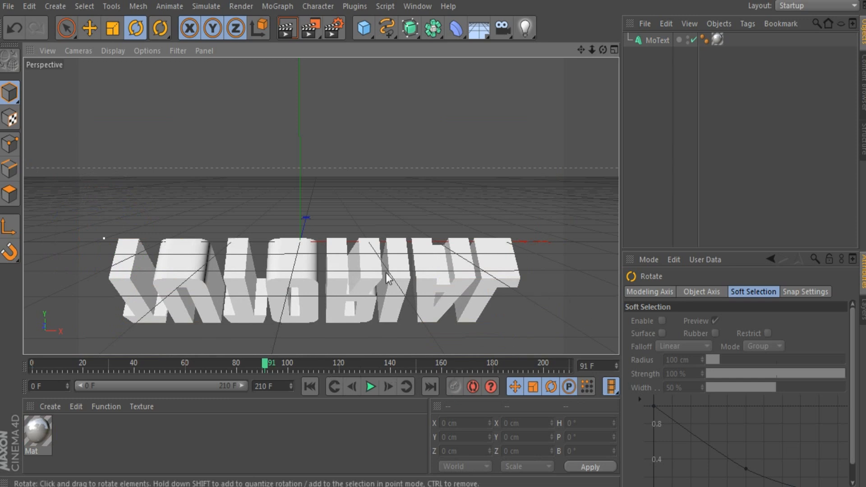
click(152, 258)
drag(85, 201, 130, 294)
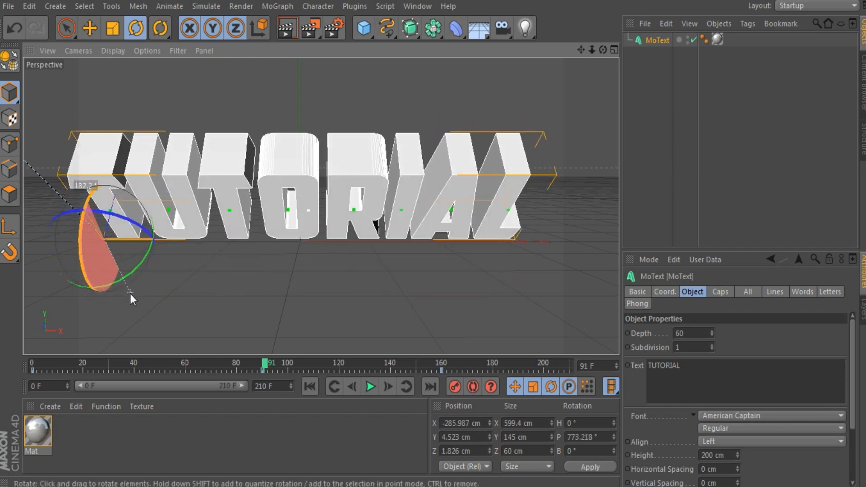
click(129, 294)
click(654, 40)
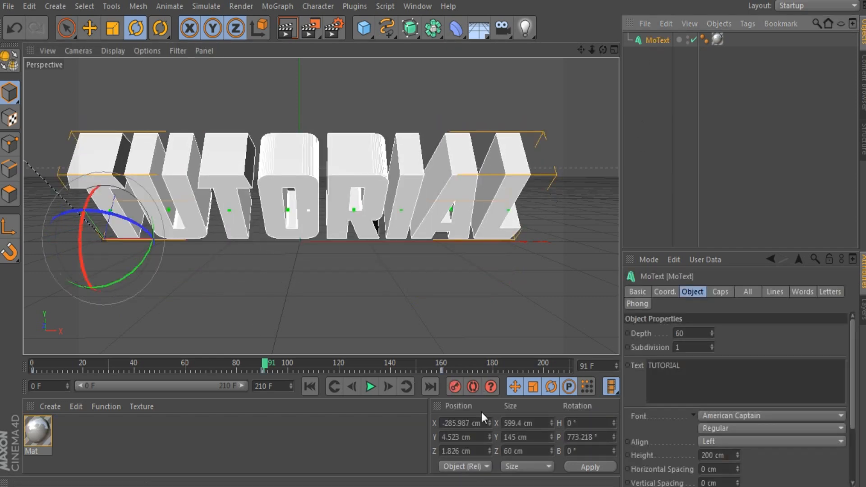
- Scrub back to frame 83, play the animation past frame 160 to check the spin, and stop playback
drag(269, 355, 244, 365)
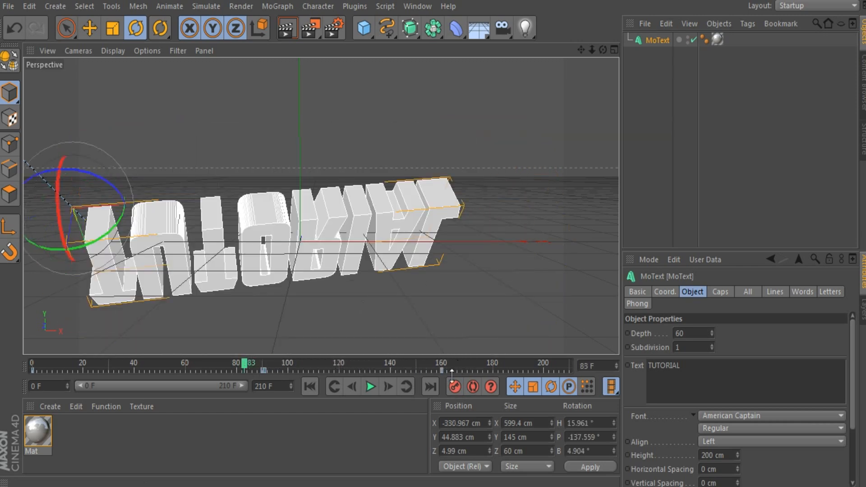
click(370, 387)
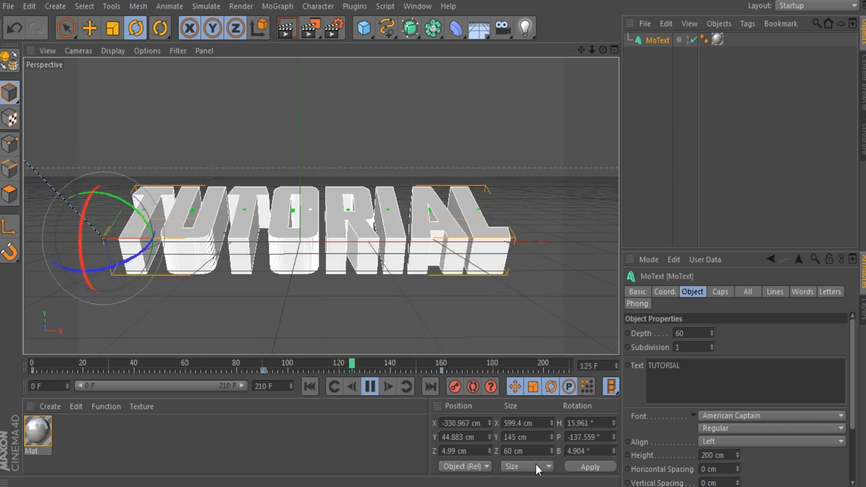
key(space)
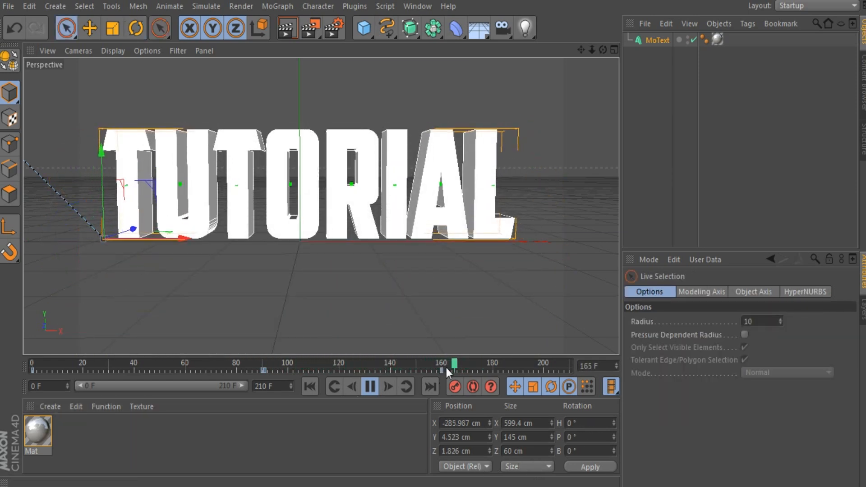
click(370, 386)
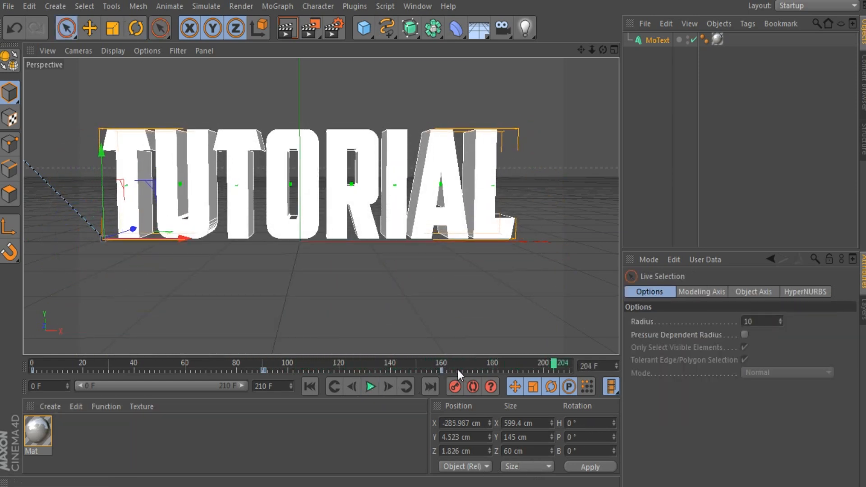
- Delete the MoText keyframes at frames 160 and 91
click(441, 369)
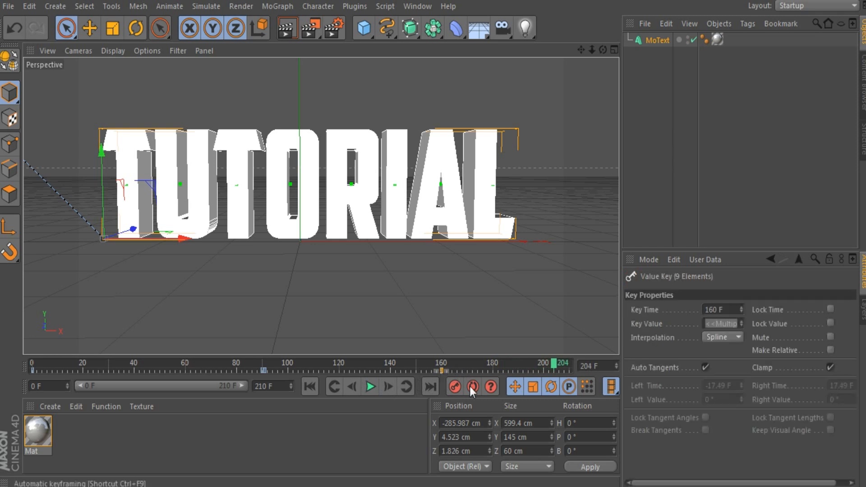
key(Delete)
click(264, 369)
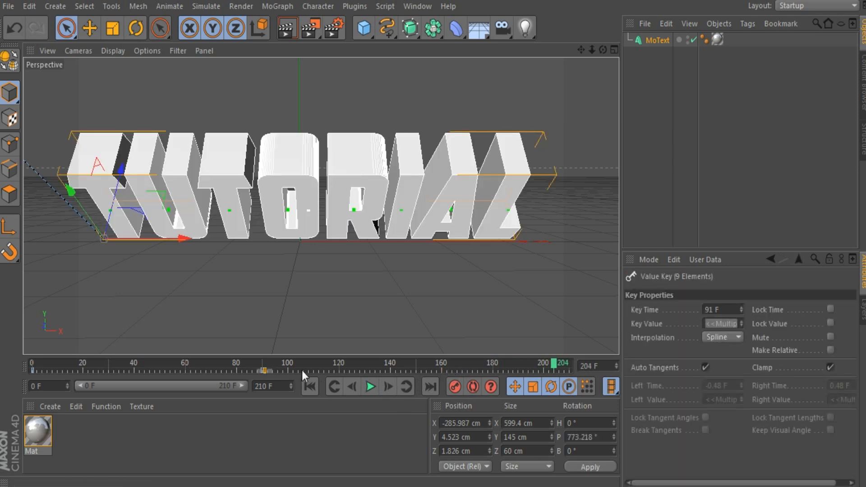
key(Delete)
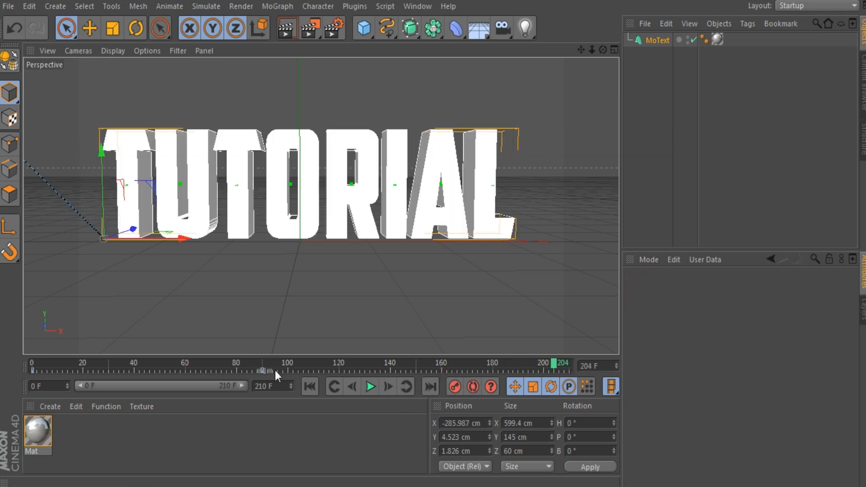
- Play back the text animation to check its motion, and review the save options in the render settings
click(370, 387)
key(r)
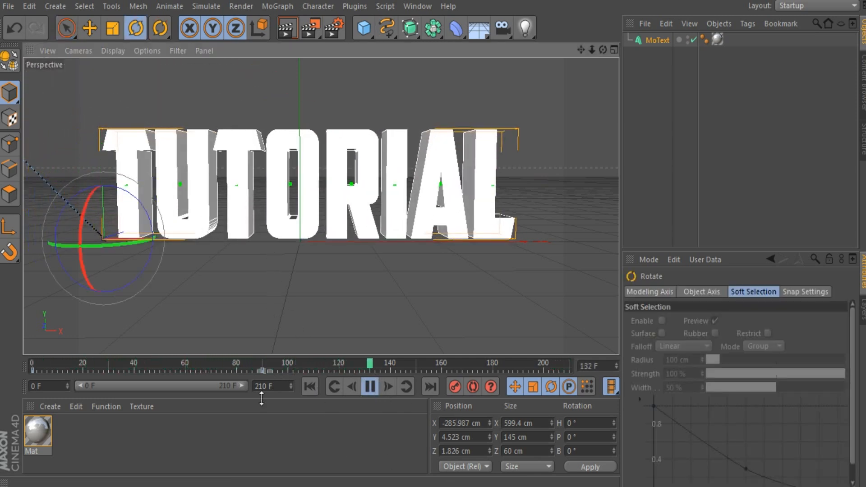
click(90, 28)
click(369, 387)
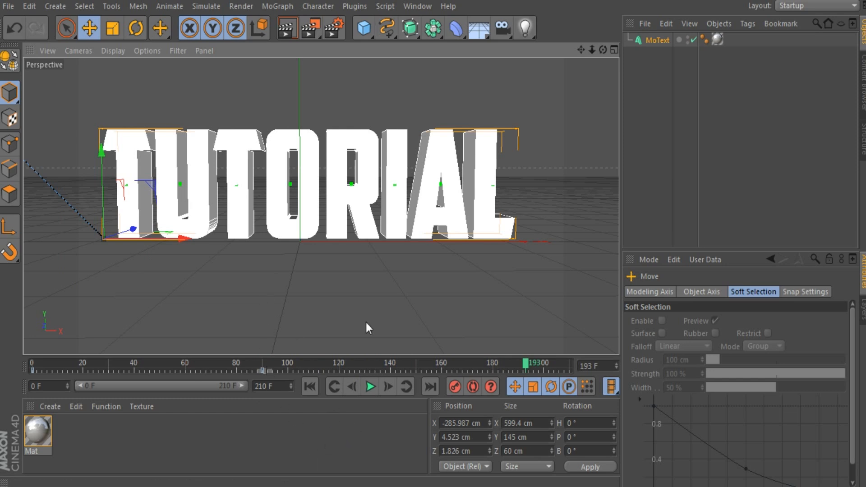
click(333, 27)
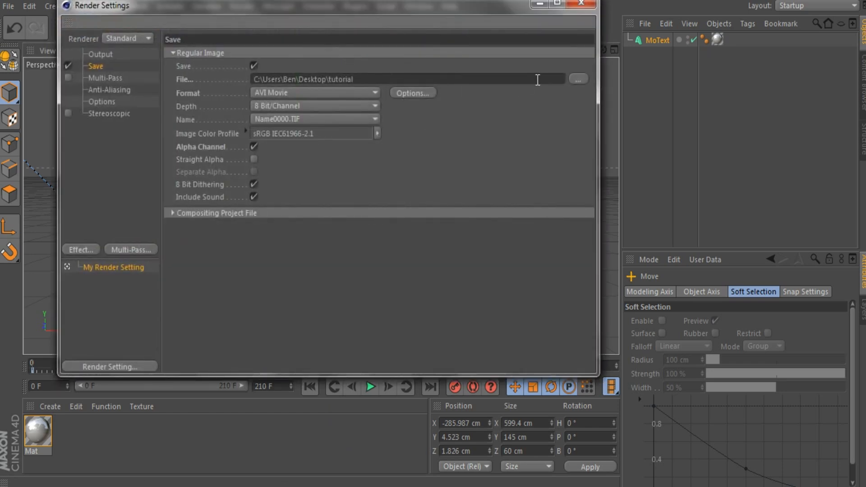
click(584, 5)
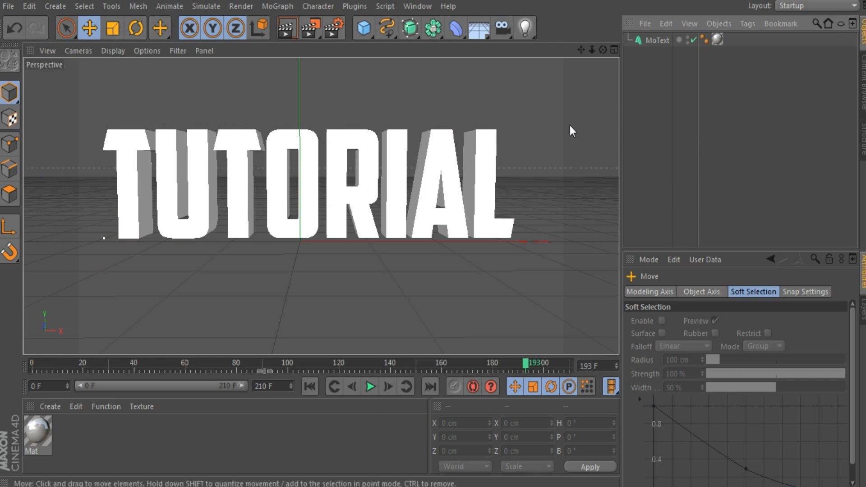
- Add a Metaball object and move it above the final letter L, to about X 279, Y 156, Z 10 cm
click(416, 35)
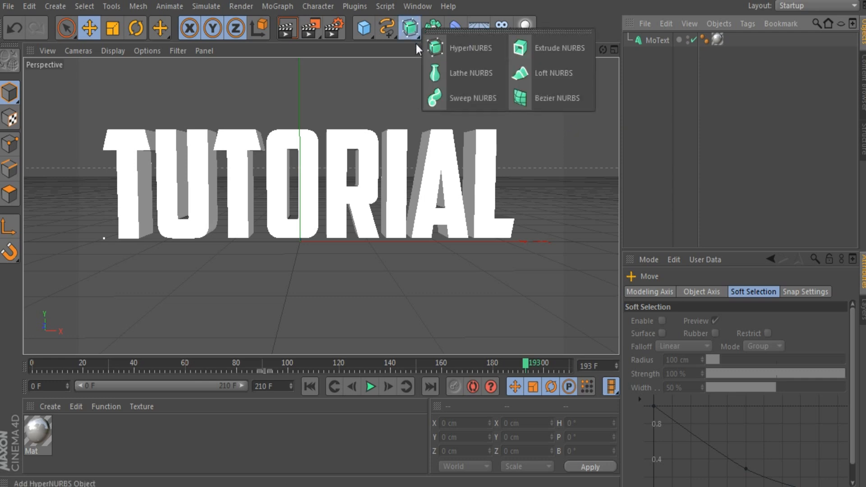
click(416, 47)
click(434, 33)
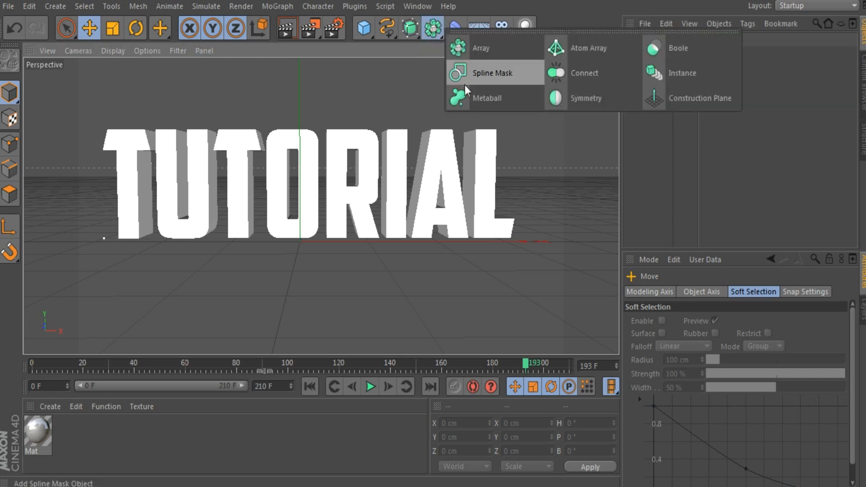
click(479, 104)
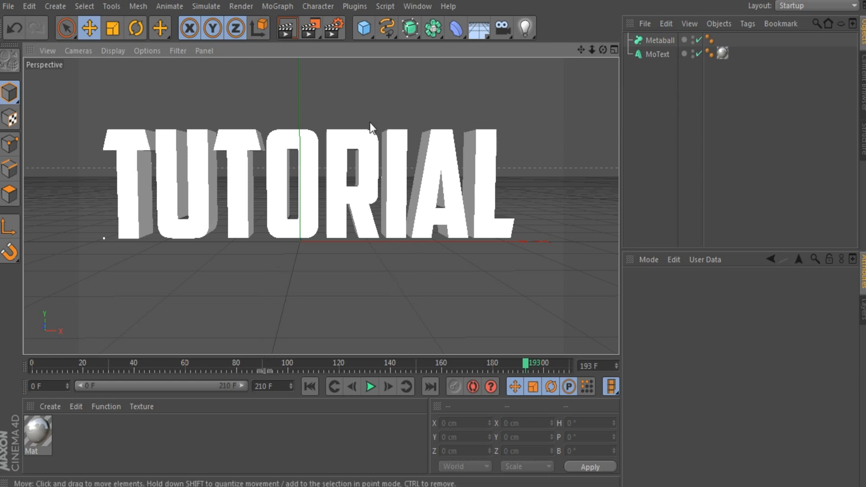
click(667, 40)
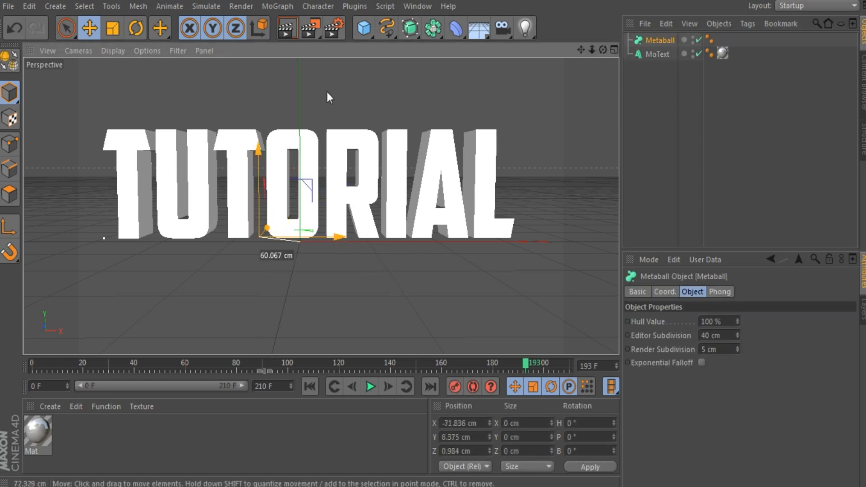
drag(329, 96, 539, 136)
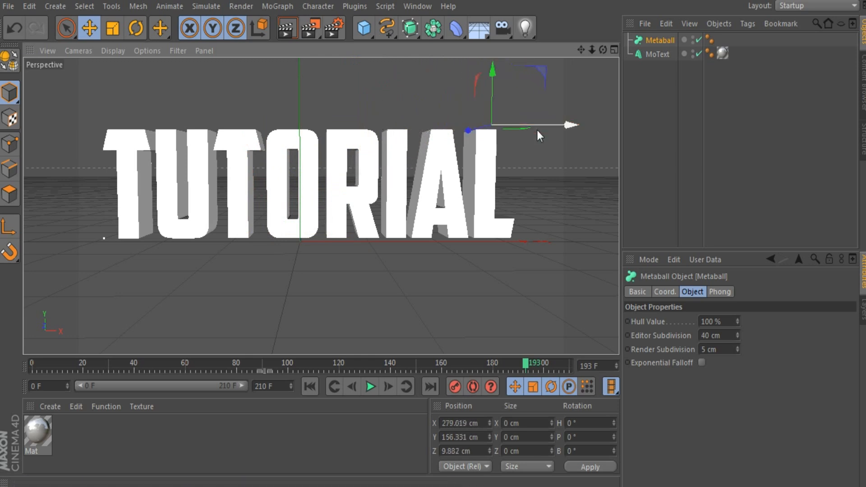
- Render a preview of the view and delete the Metaball object
click(284, 33)
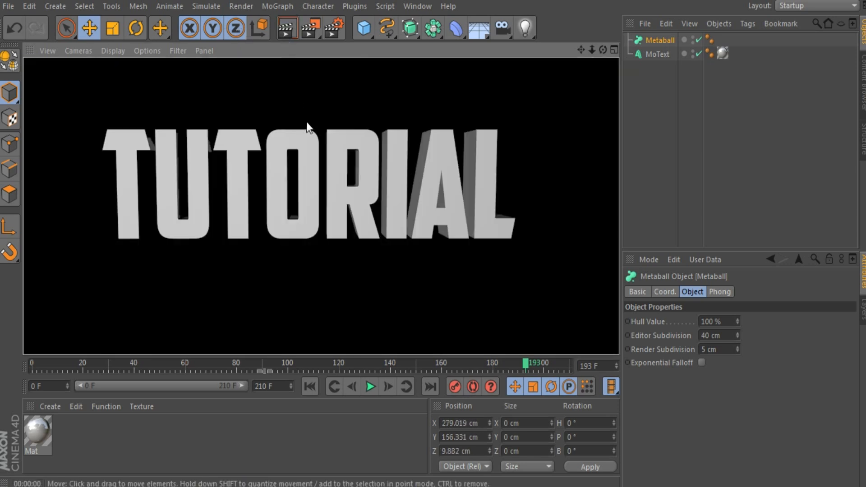
click(657, 54)
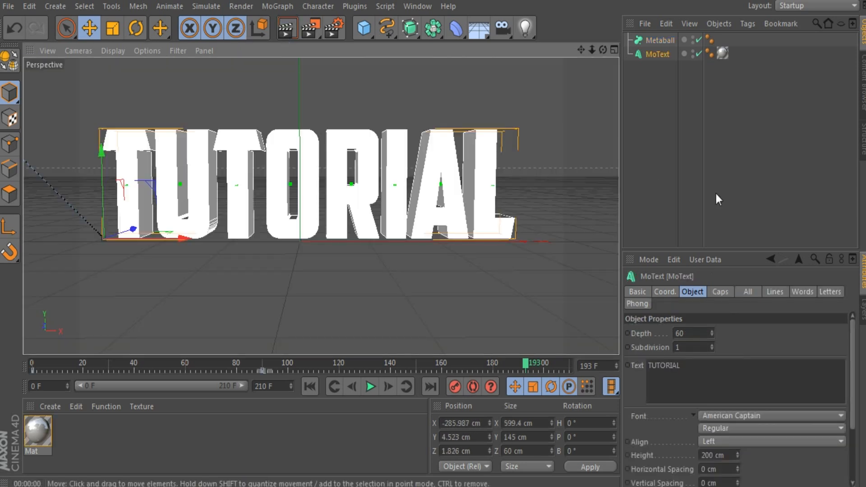
click(662, 42)
key(Delete)
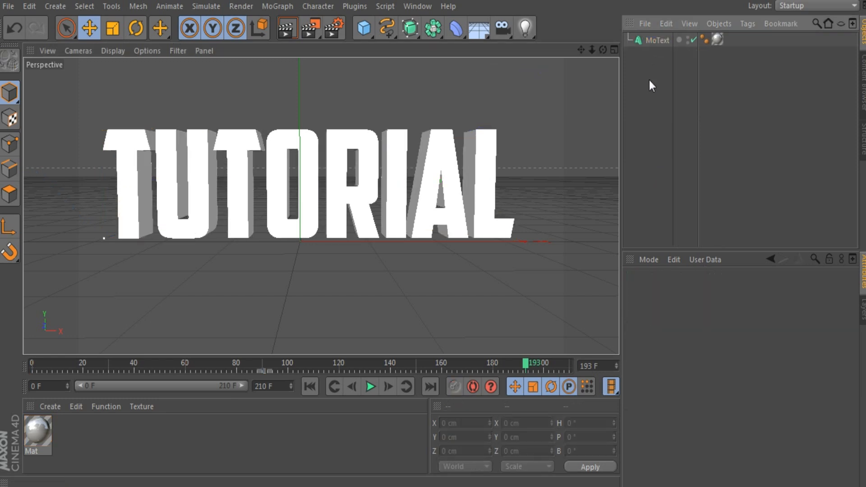
- Examine the MoText's object settings, effects list, and caps and rounding options
click(657, 40)
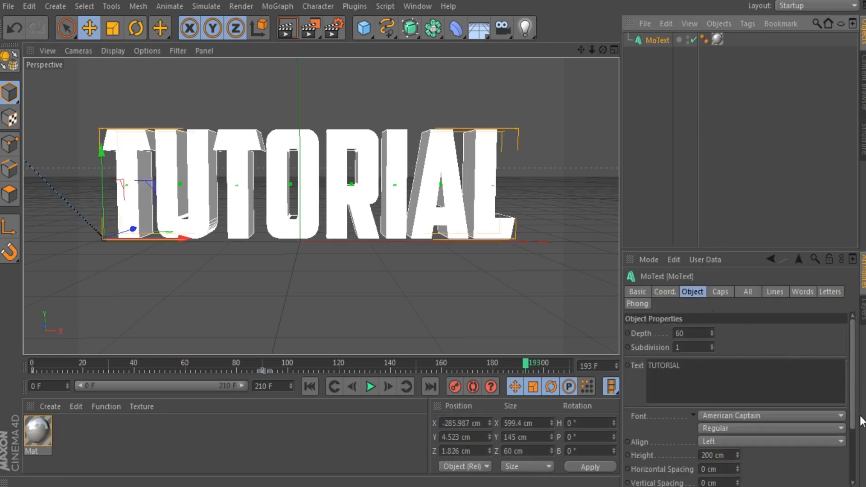
drag(850, 333, 858, 409)
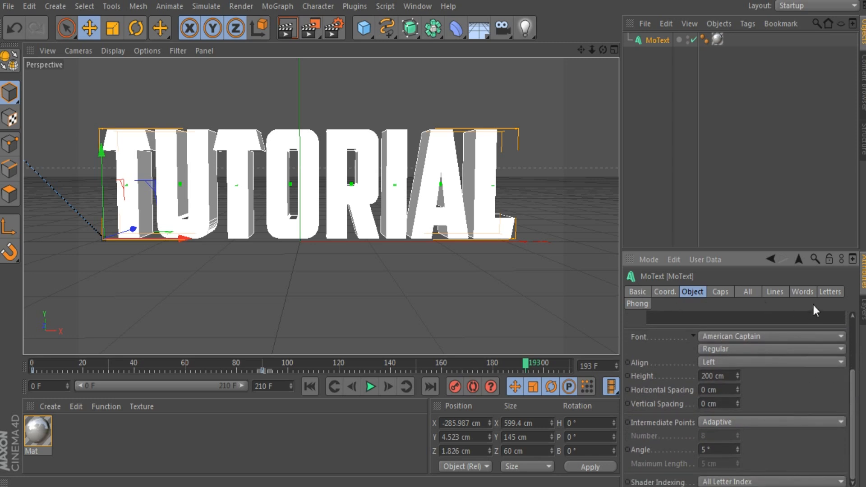
click(718, 294)
click(748, 295)
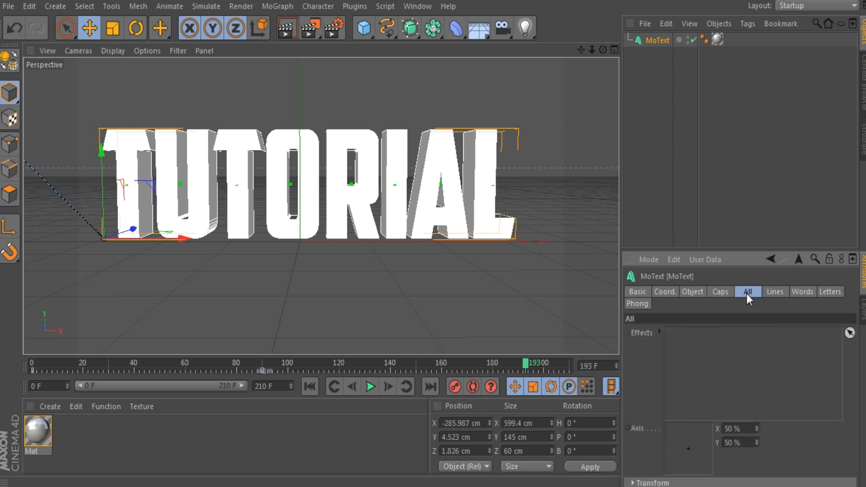
click(711, 292)
scroll(809, 351, down, 2)
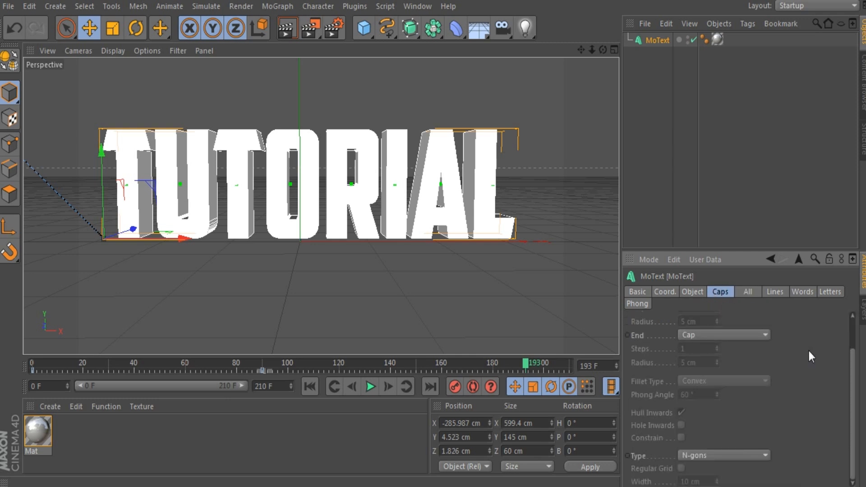
scroll(809, 351, up, 2)
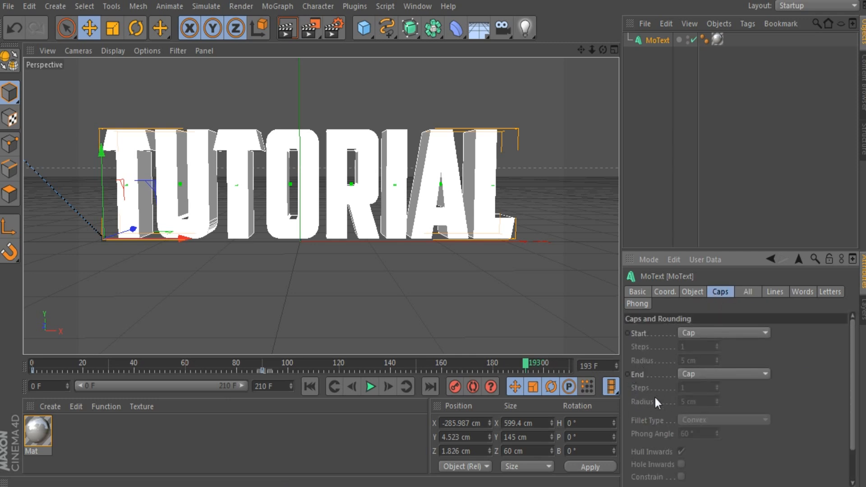
scroll(642, 383, down, 1)
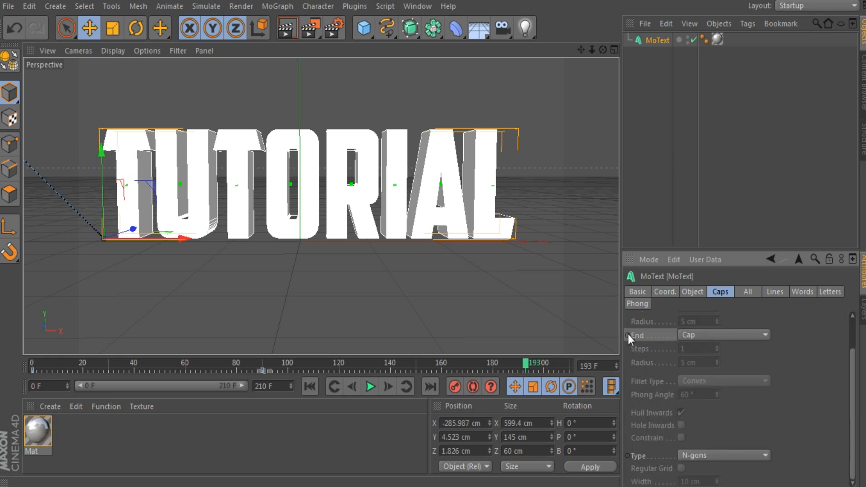
scroll(628, 334, up, 1)
- Try a Fillet Cap for the MoText's start cap and render a preview of the view
click(753, 334)
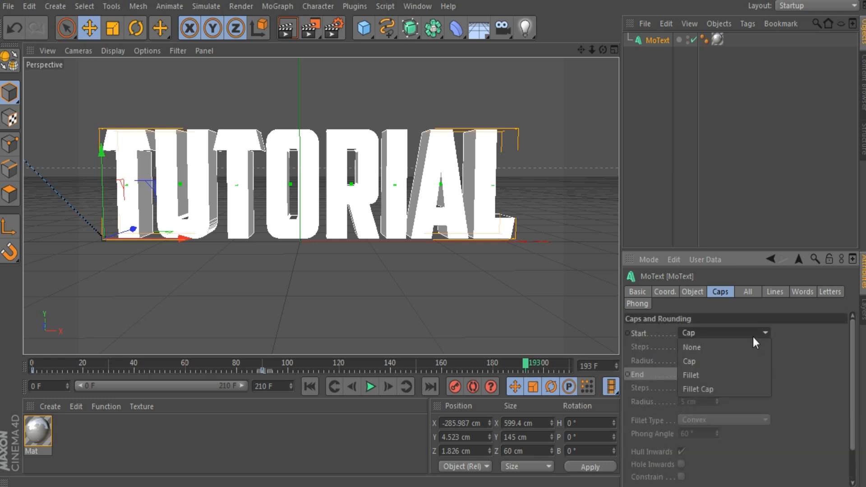
click(748, 389)
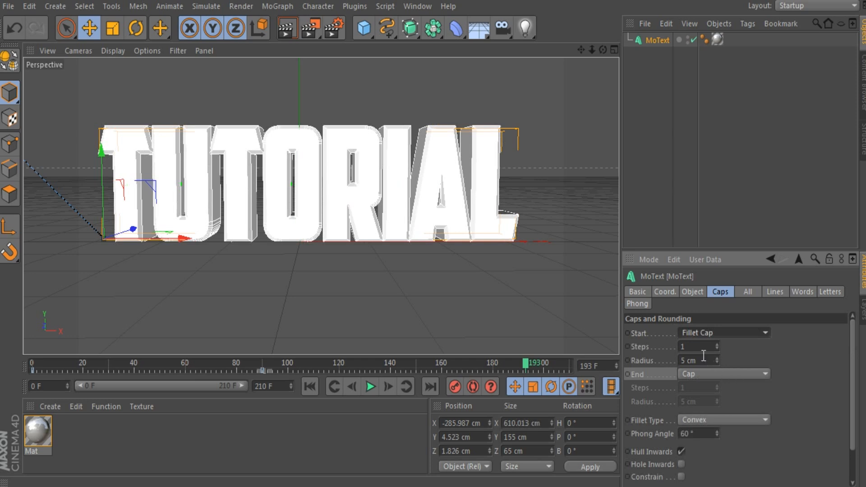
click(284, 32)
click(299, 228)
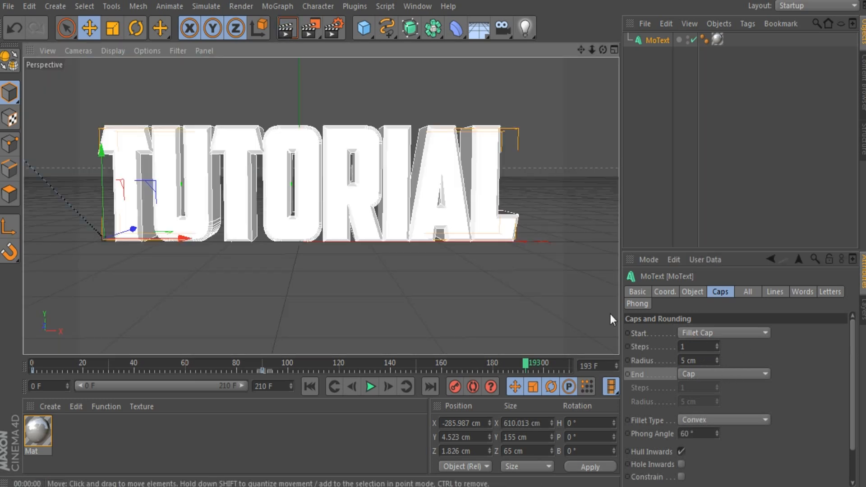
- Set the MoText's start cap back to Cap and display its basic properties
click(714, 331)
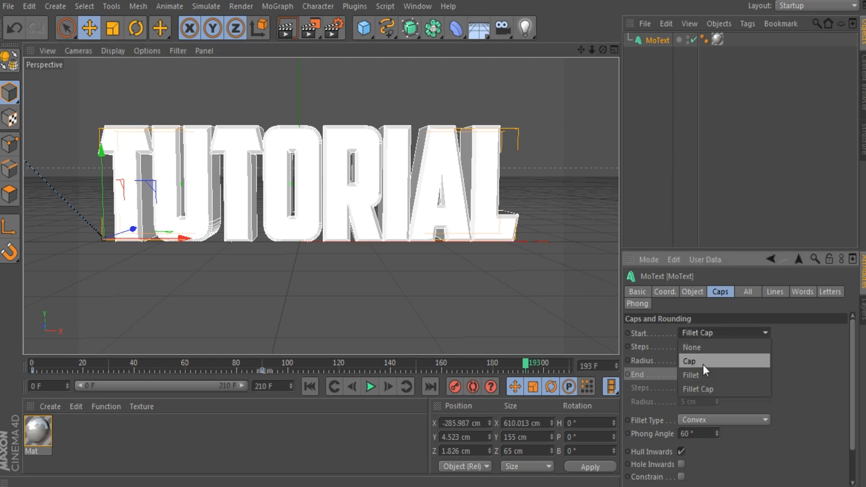
click(703, 364)
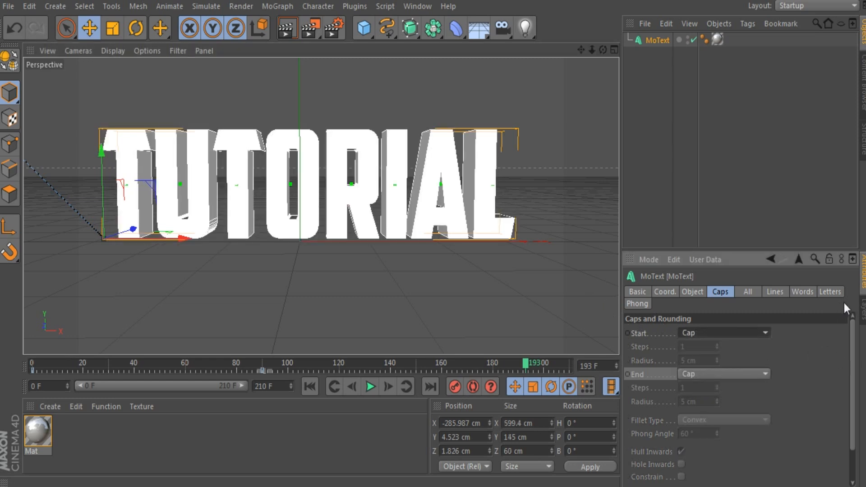
click(640, 294)
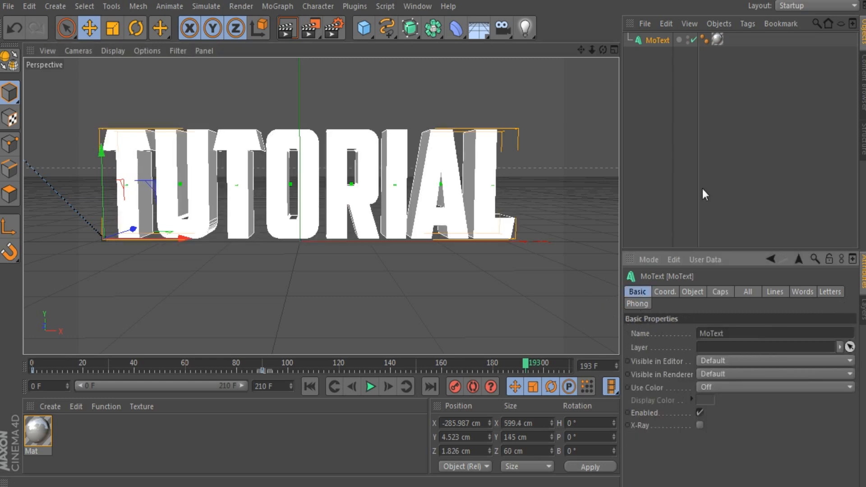
- Move the playhead to frame 97 and render a preview of the TUTORIAL text in the view
click(705, 183)
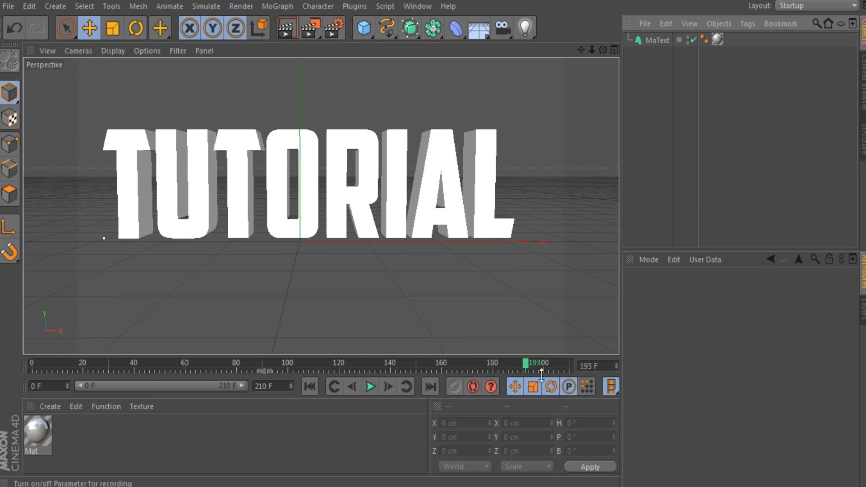
drag(526, 367, 280, 383)
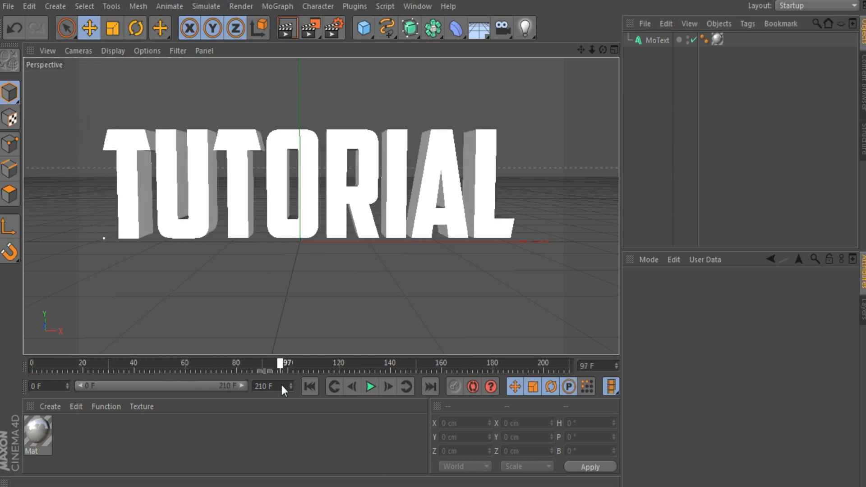
key(ctrl+r)
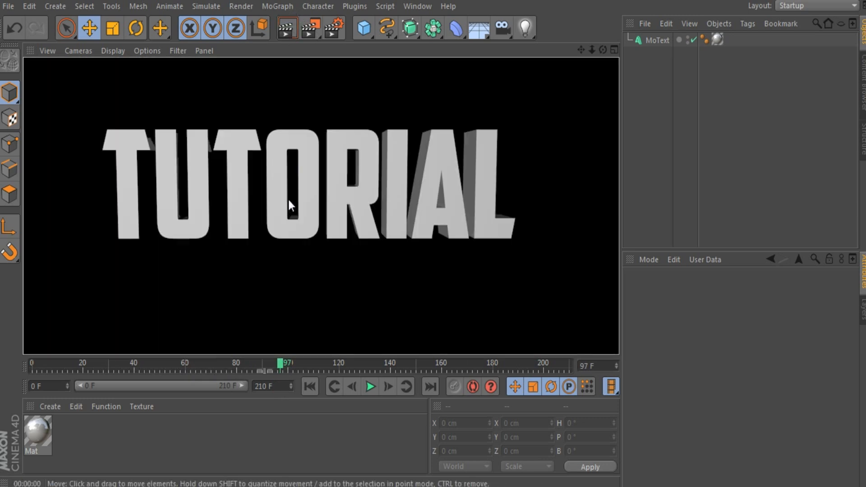
click(289, 205)
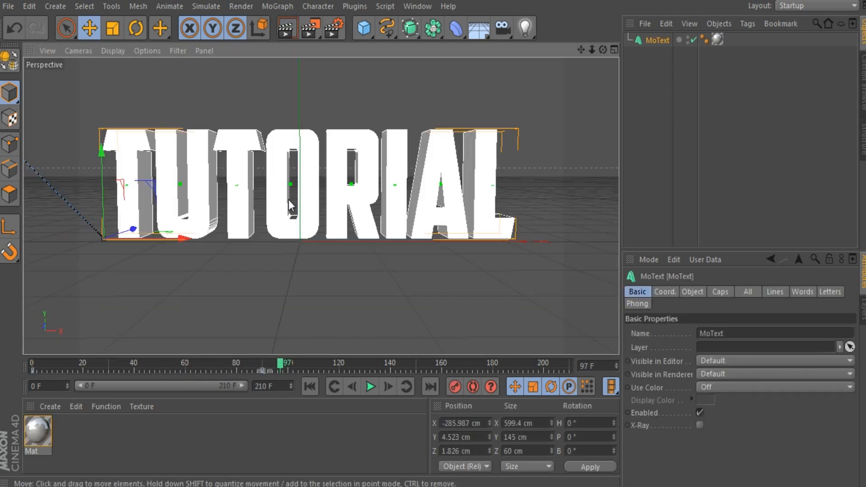
- Add an Infinite Light and an Area Light to the scene
click(525, 28)
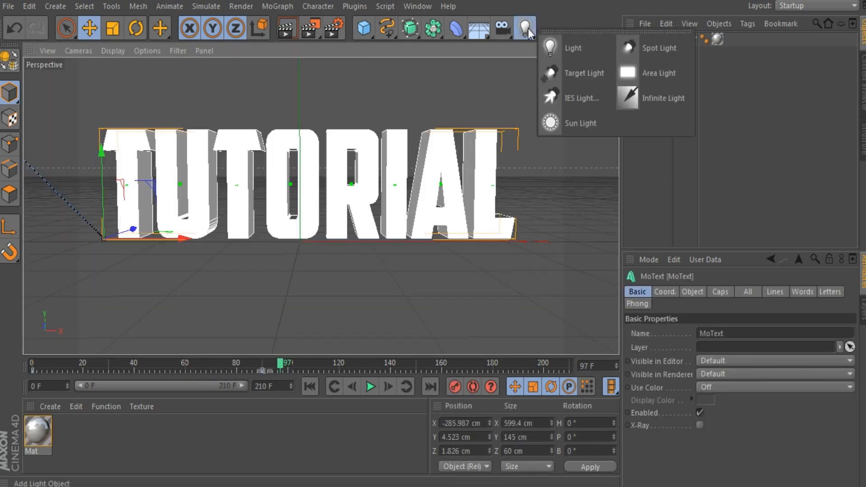
click(646, 99)
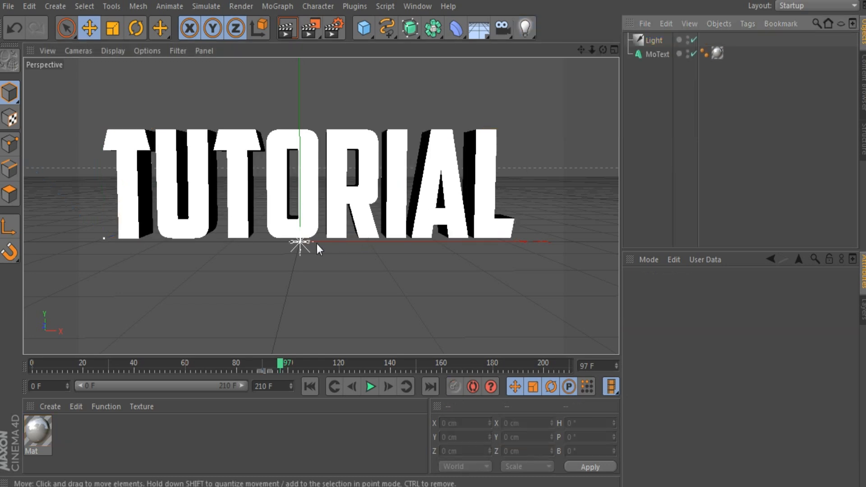
click(526, 28)
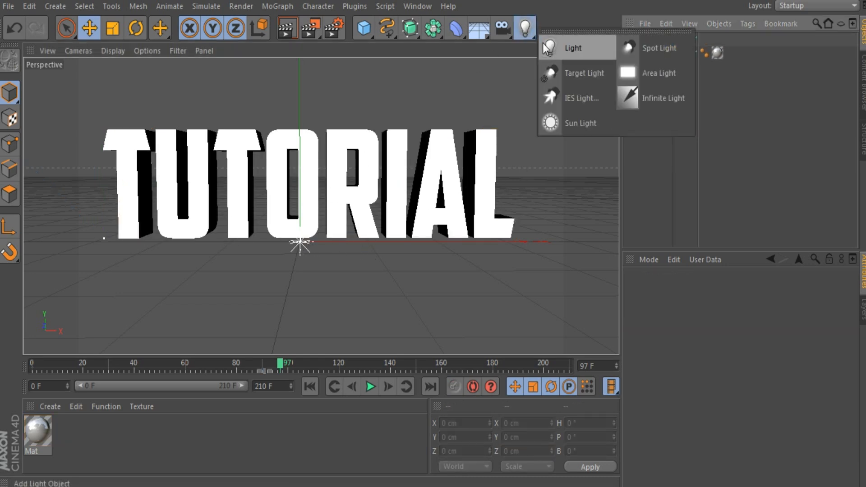
click(631, 74)
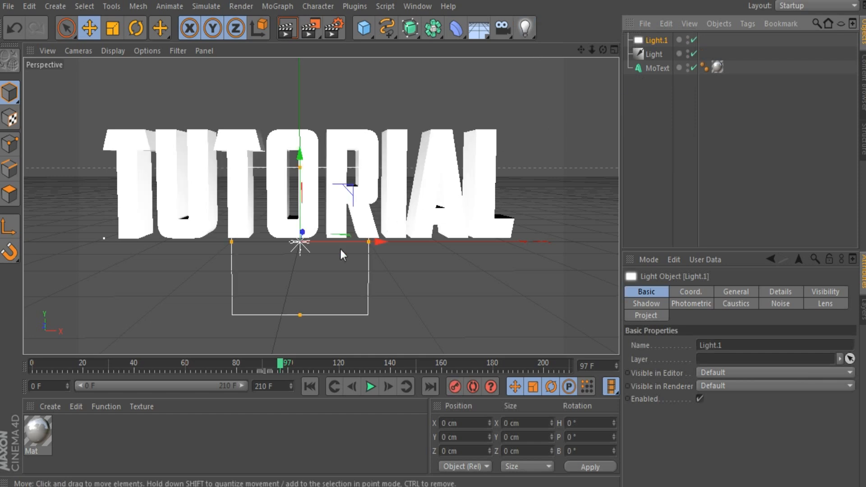
- Move the area light in front of the text to about X 10.6, Y 56.9, Z -439.9 cm
drag(302, 245, 312, 106)
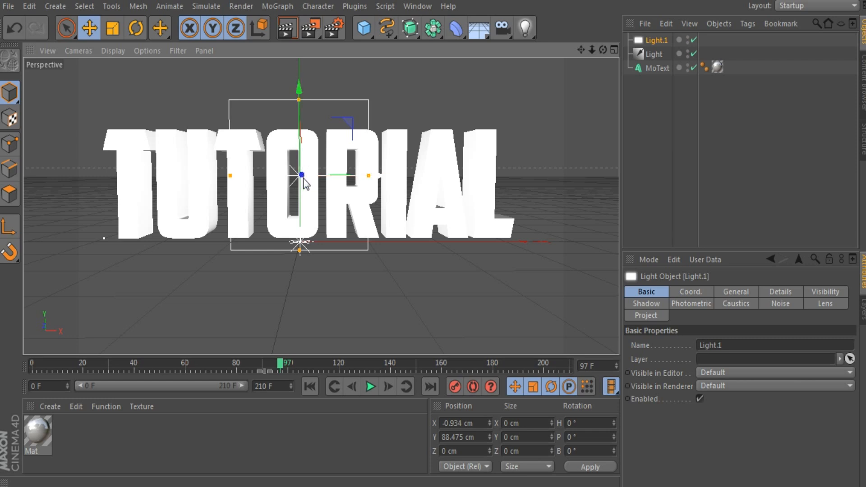
drag(345, 121, 323, 153)
drag(279, 197, 222, 258)
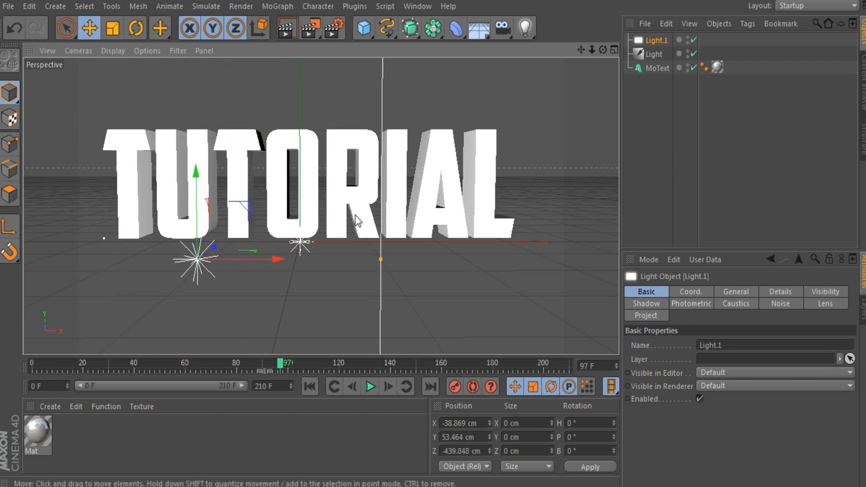
drag(355, 214, 446, 207)
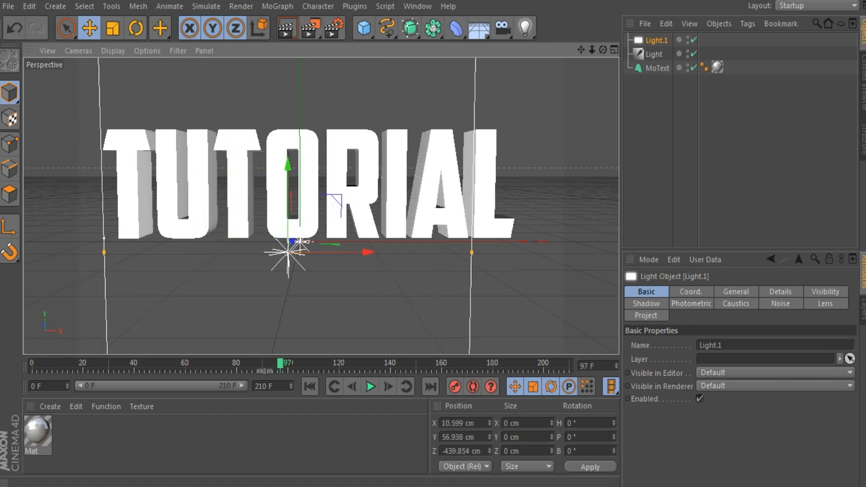
- Render a preview of the lit text and play the animation from frame 0 to frame 100
click(287, 29)
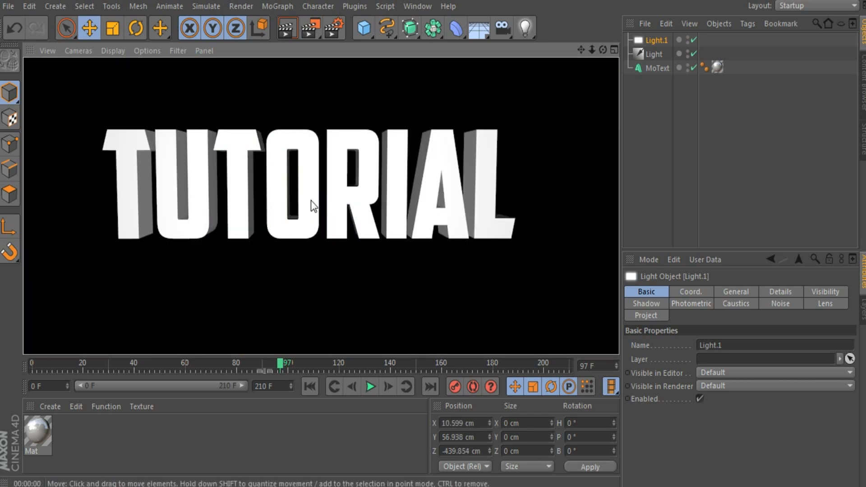
click(310, 200)
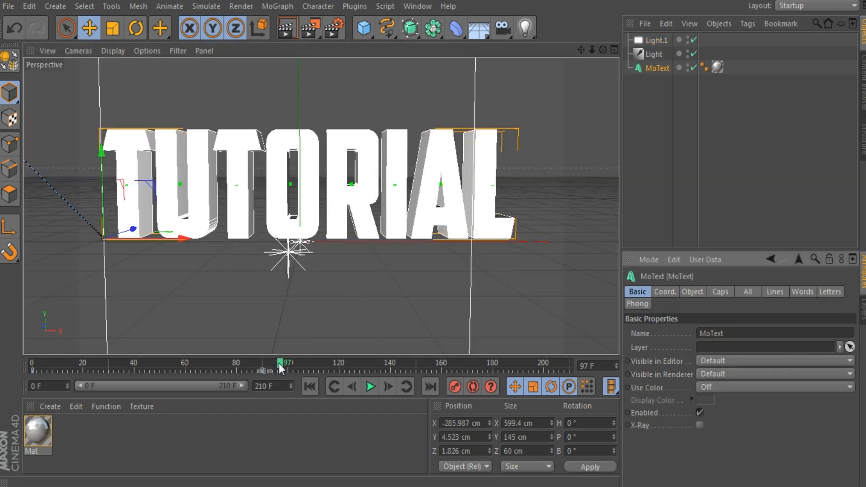
drag(281, 368, 31, 362)
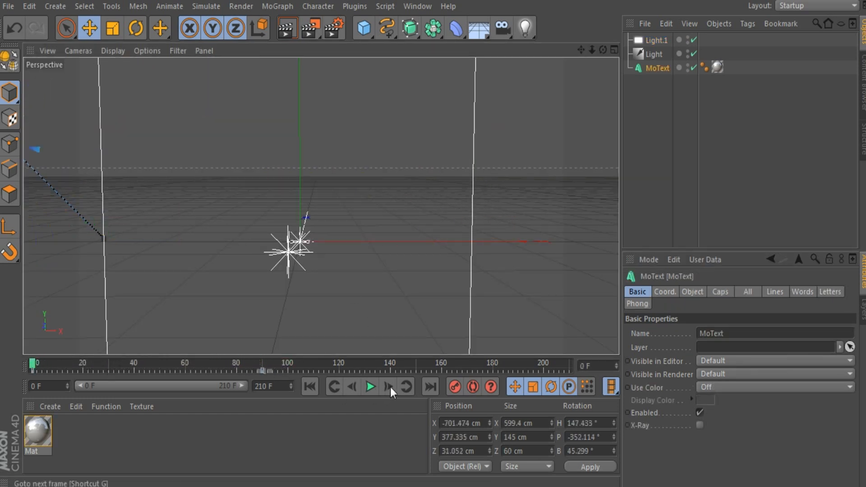
click(369, 387)
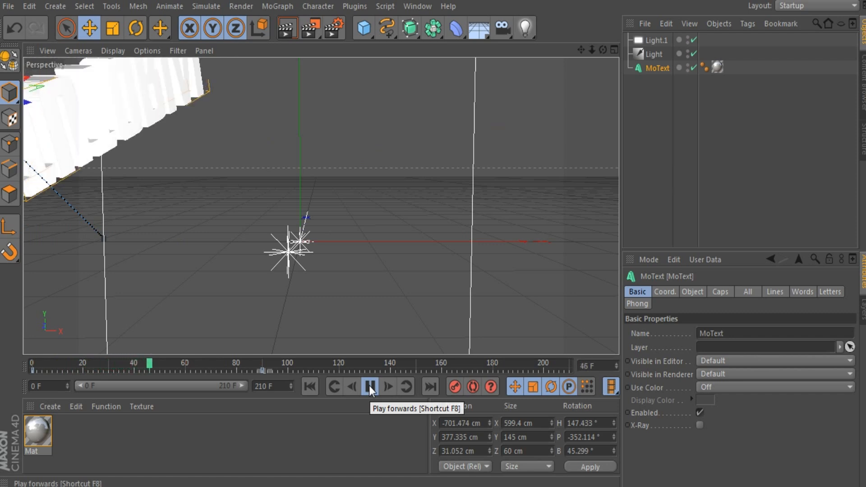
click(370, 388)
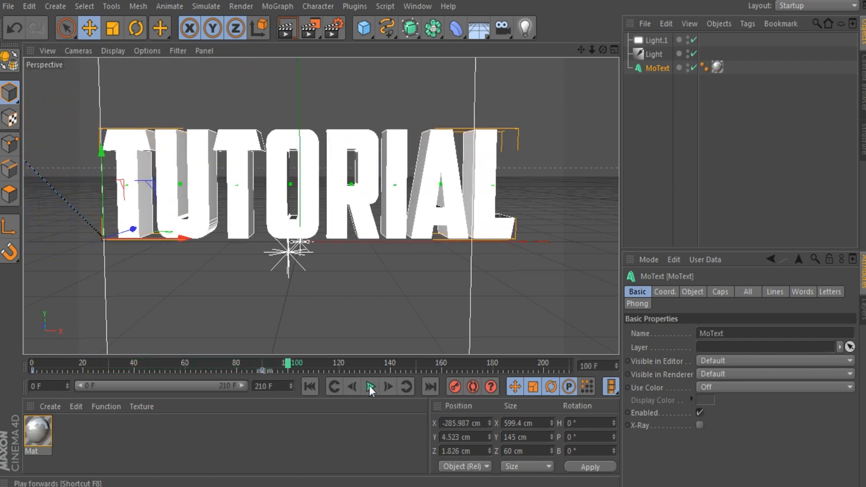
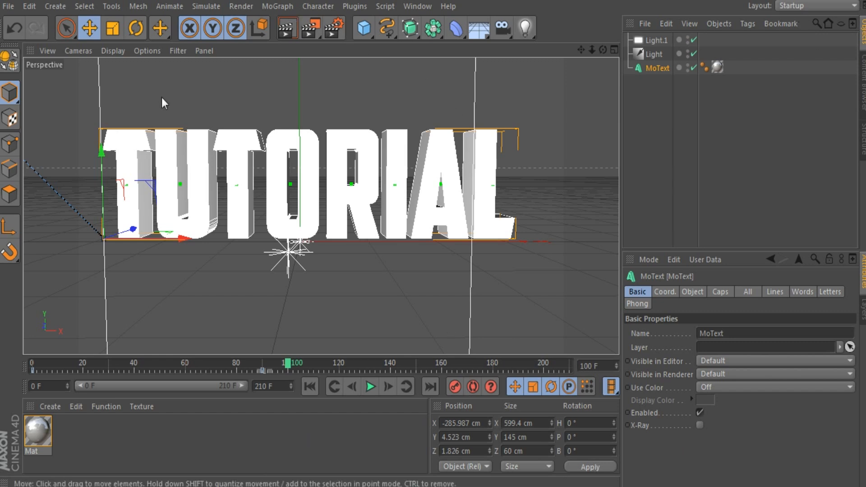
- Start and dismiss a Picture Viewer render of tutorial.avi, and enable Multi-Pass in the render settings
click(315, 34)
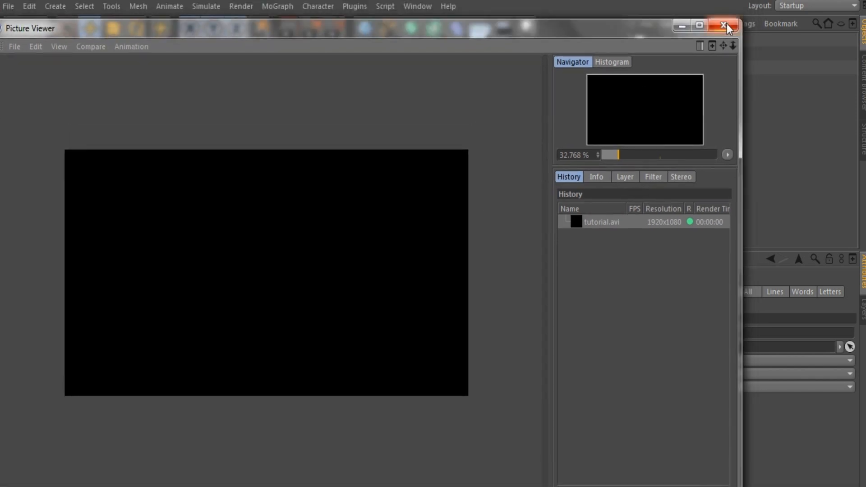
click(727, 23)
click(333, 29)
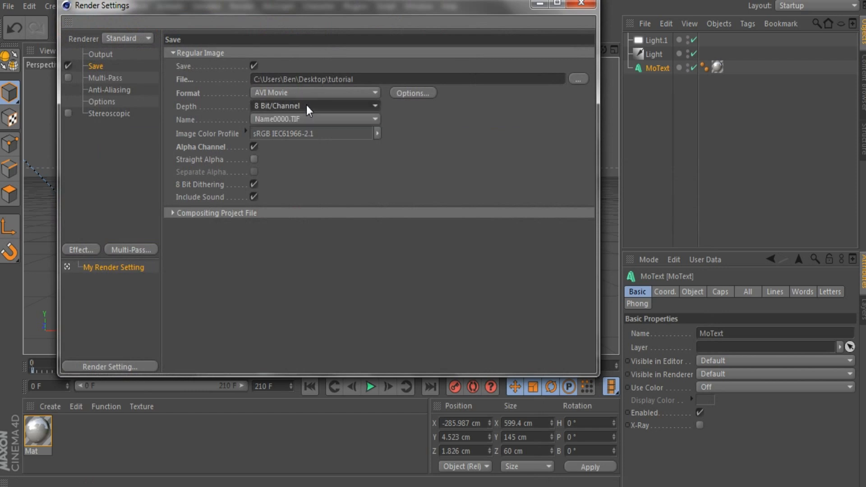
click(110, 77)
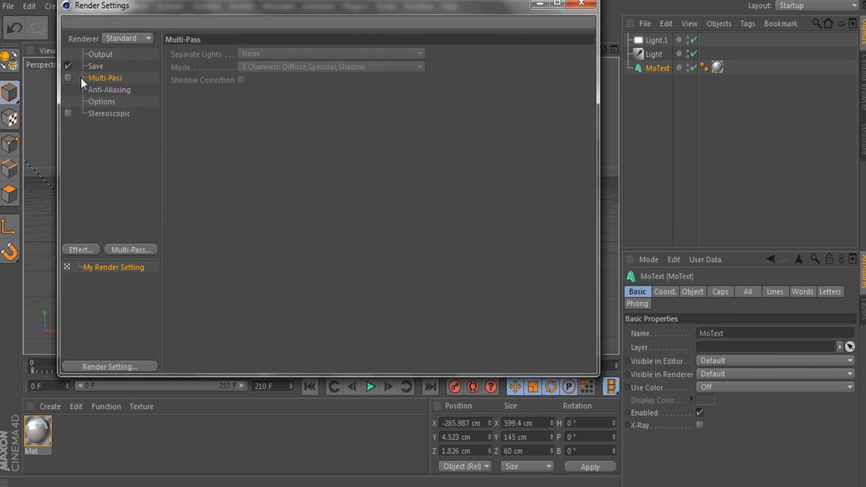
- Review the general render options and open the anti-aliasing mode choices in the render settings
click(98, 90)
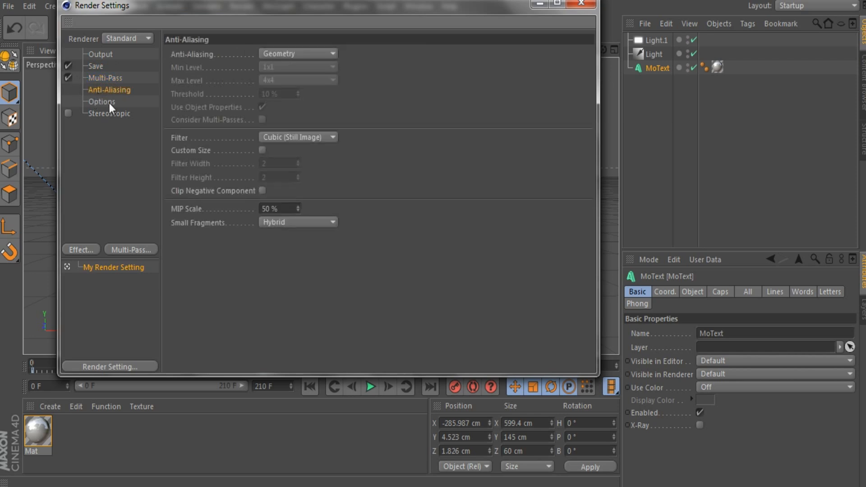
click(110, 103)
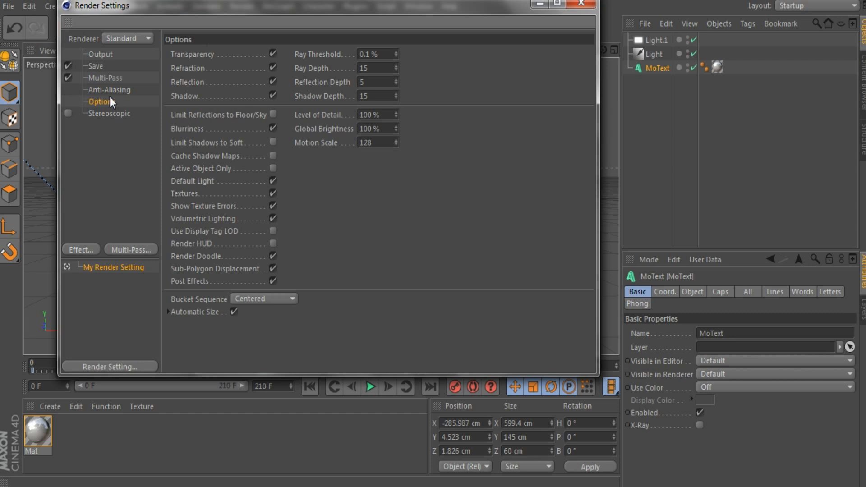
click(110, 90)
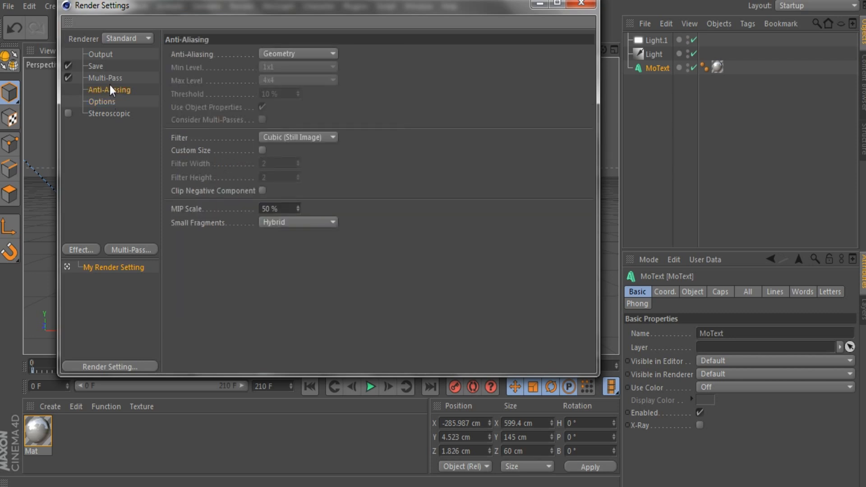
click(316, 54)
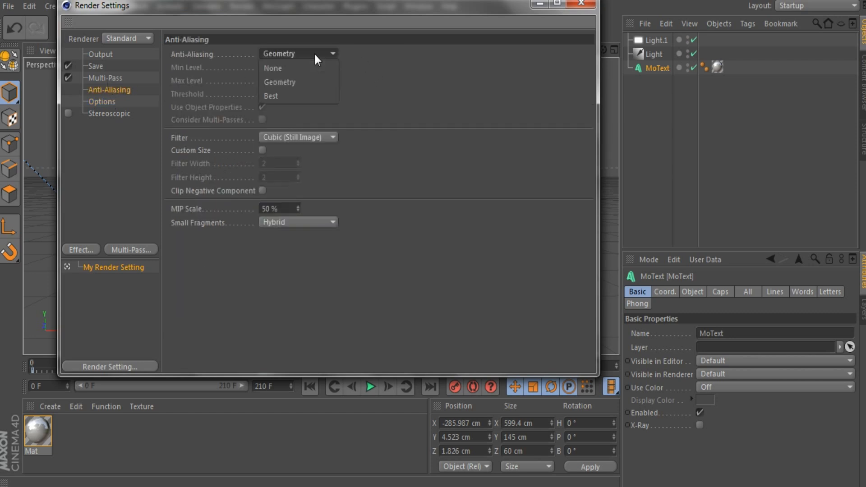
- Set the render's anti-aliasing to Best and close the render settings
click(314, 53)
click(310, 55)
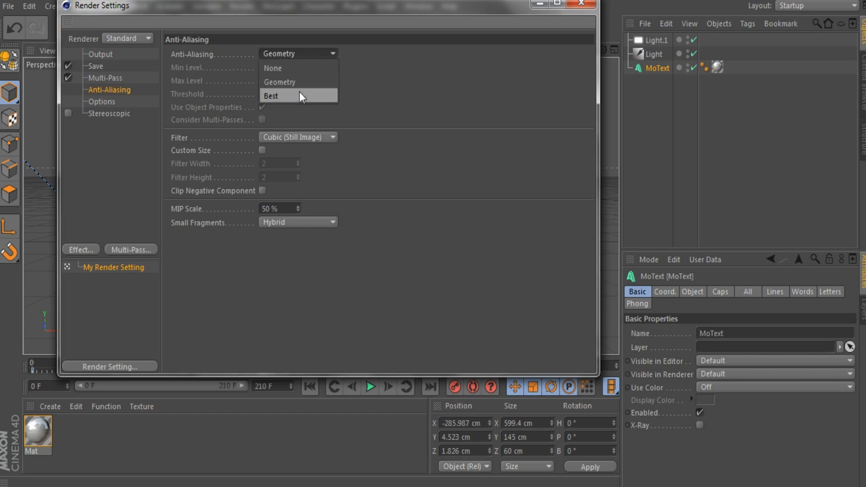
click(299, 92)
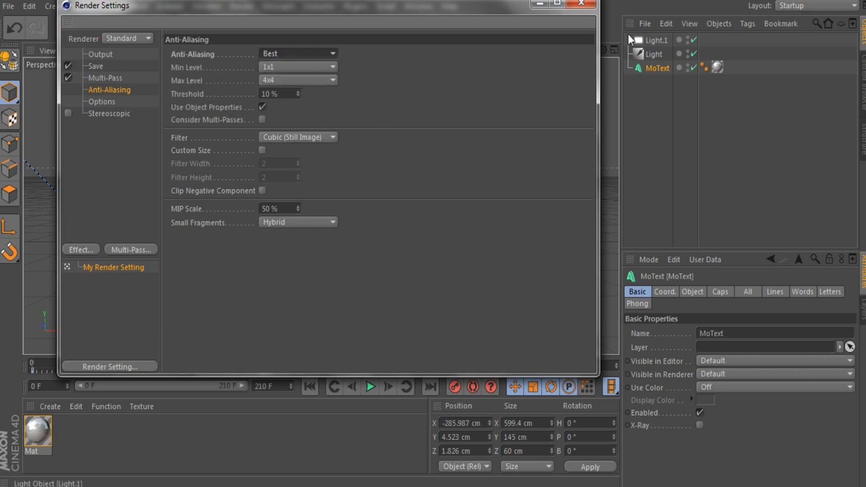
click(581, 5)
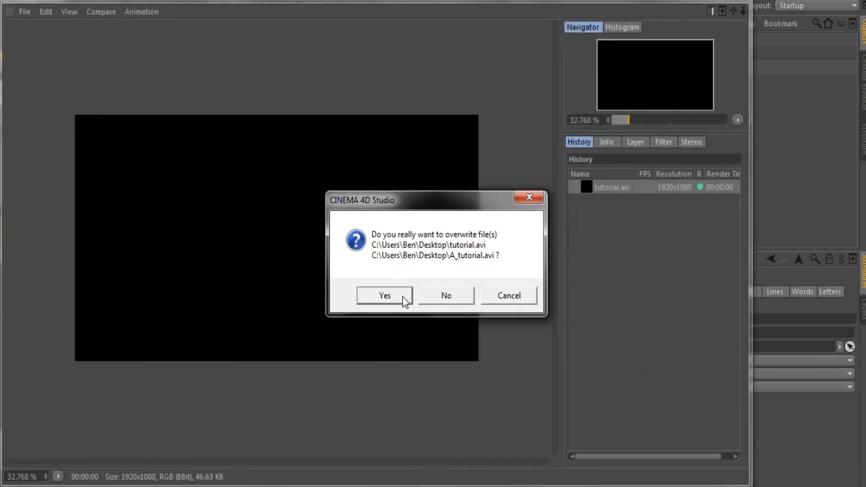
- Render to tutorial.avi, allowing the existing files to be overwritten, and close the rendered image's window
click(402, 298)
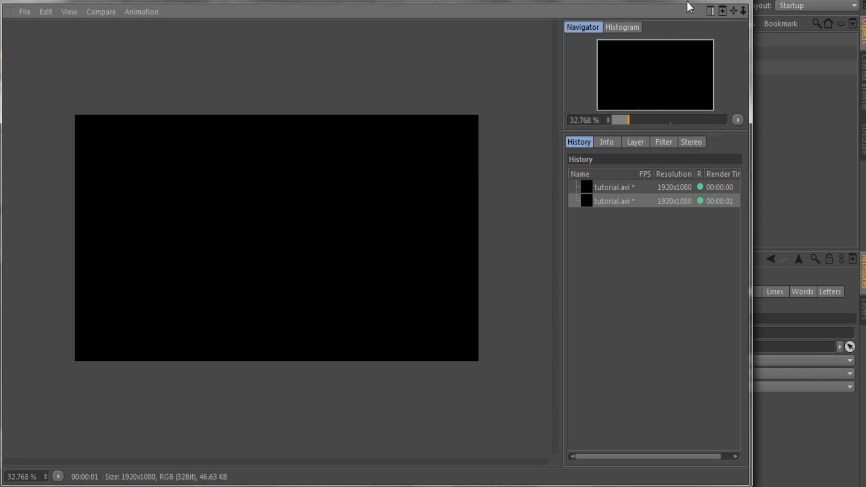
drag(687, 1, 683, 20)
click(725, 12)
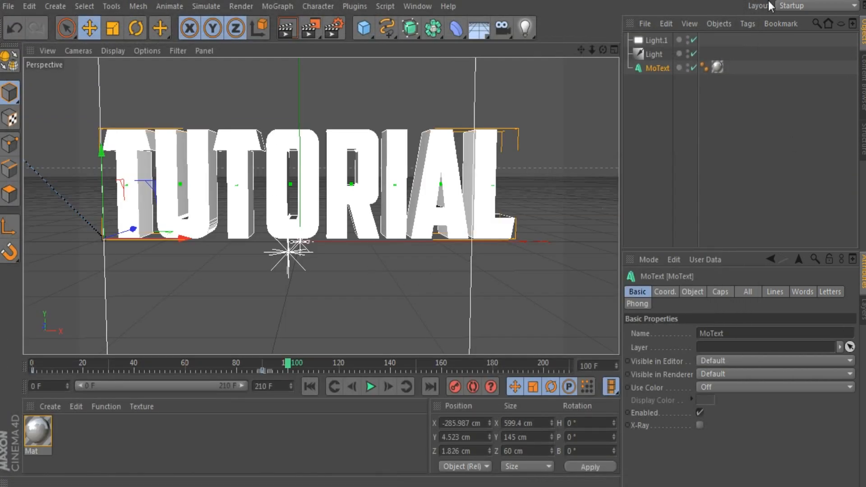
- Rewind the animation to frame 0 and check the manual frame range in the render output settings
drag(288, 365, 32, 367)
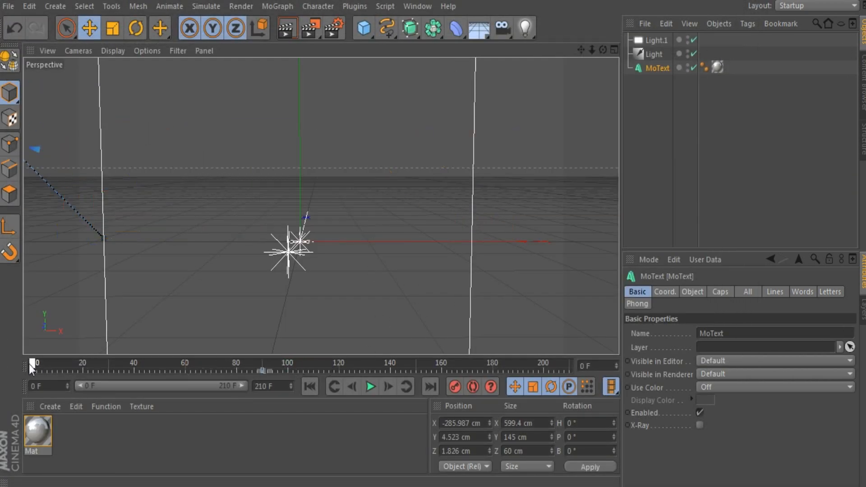
click(333, 28)
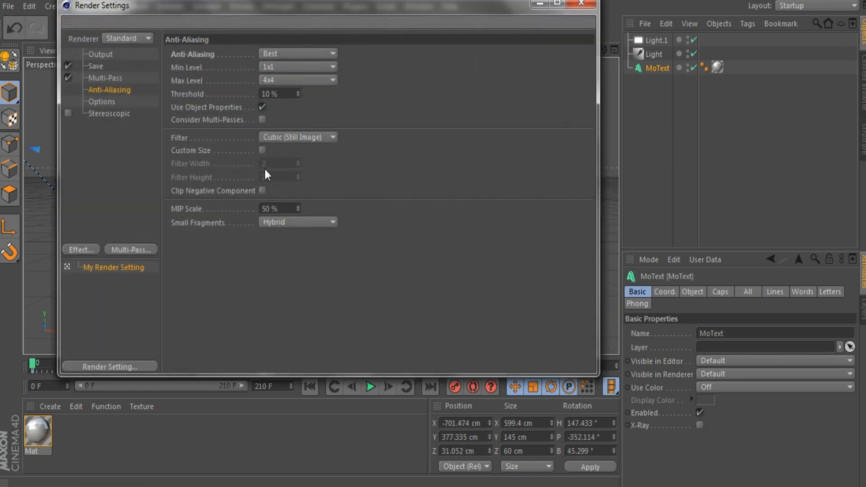
click(97, 54)
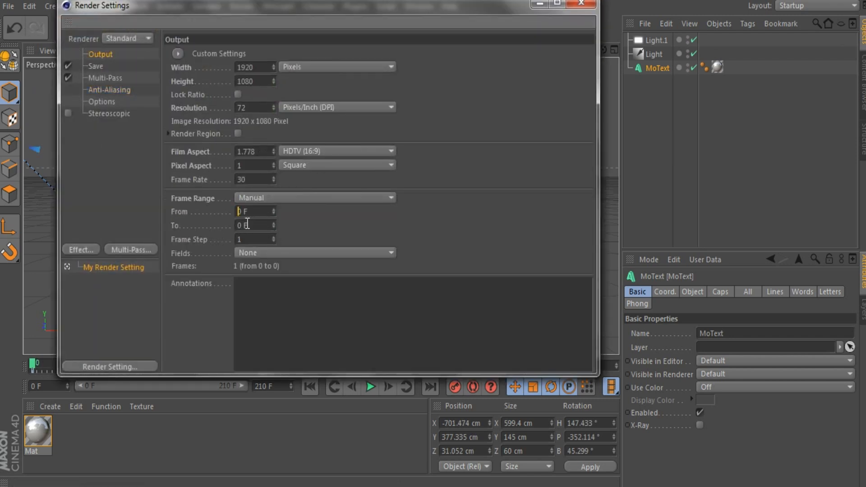
click(240, 225)
click(573, 5)
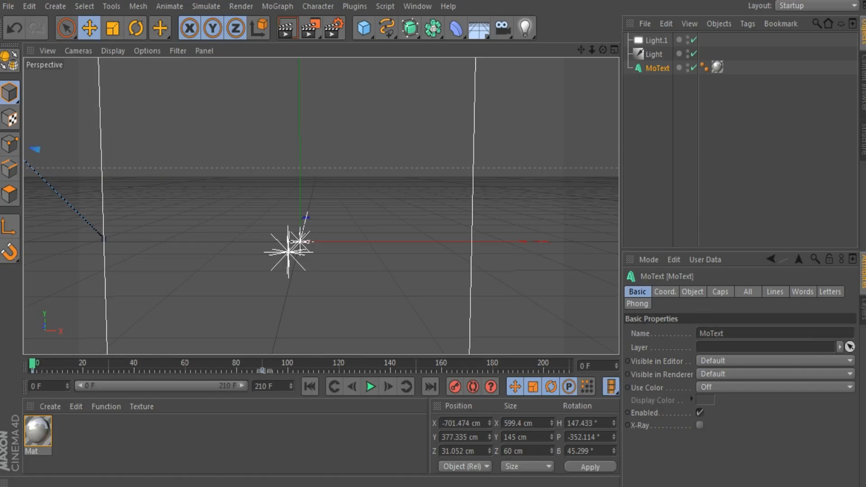
- Quit Cinema 4D without saving the Untitled 1 project and unpin the program from the taskbar
right_click(412, 486)
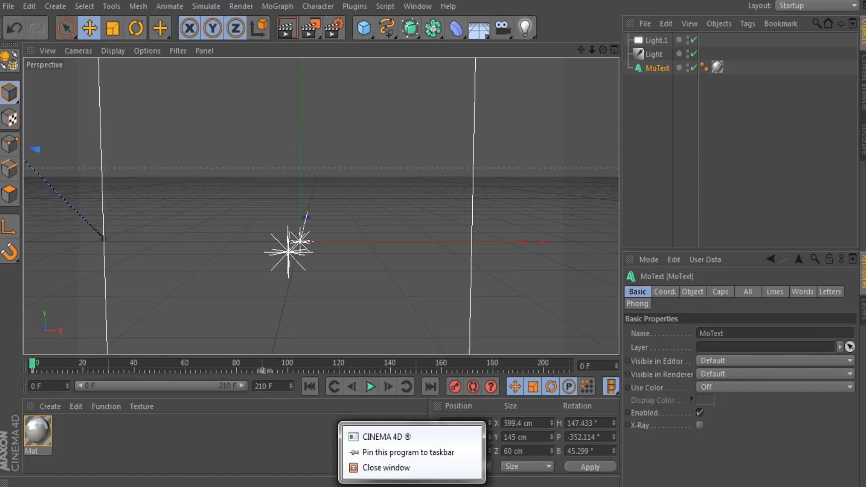
click(463, 467)
right_click(412, 486)
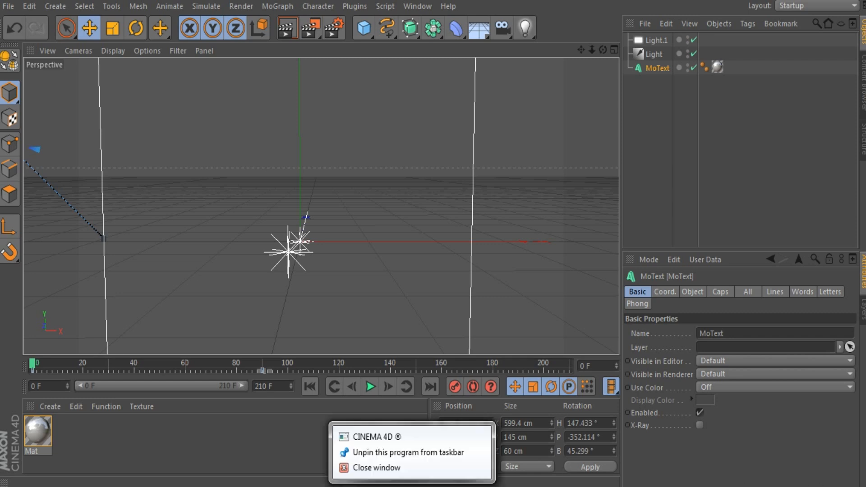
click(424, 468)
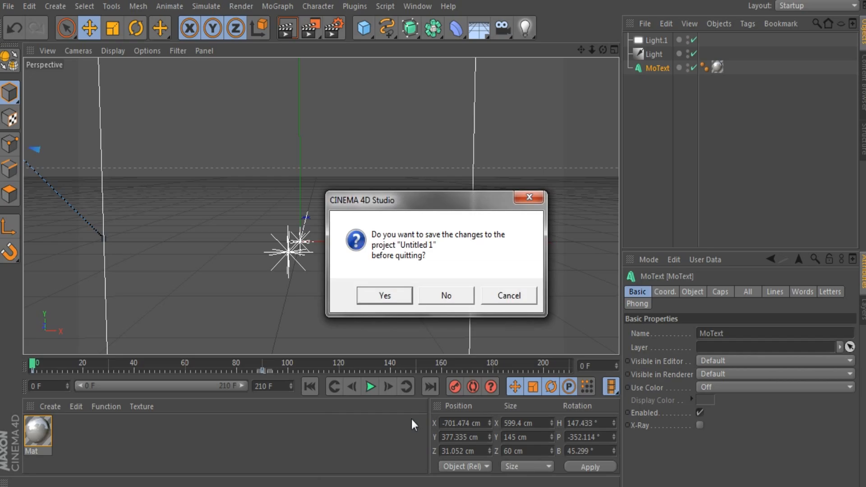
click(455, 297)
right_click(413, 486)
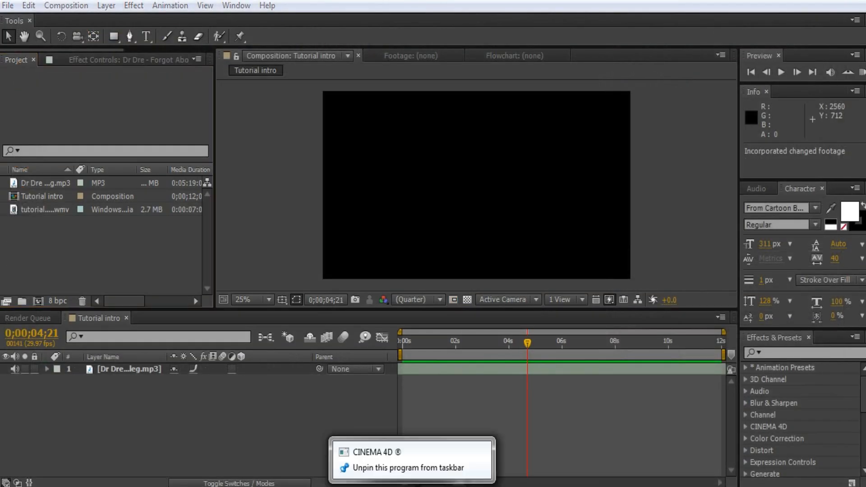
click(426, 468)
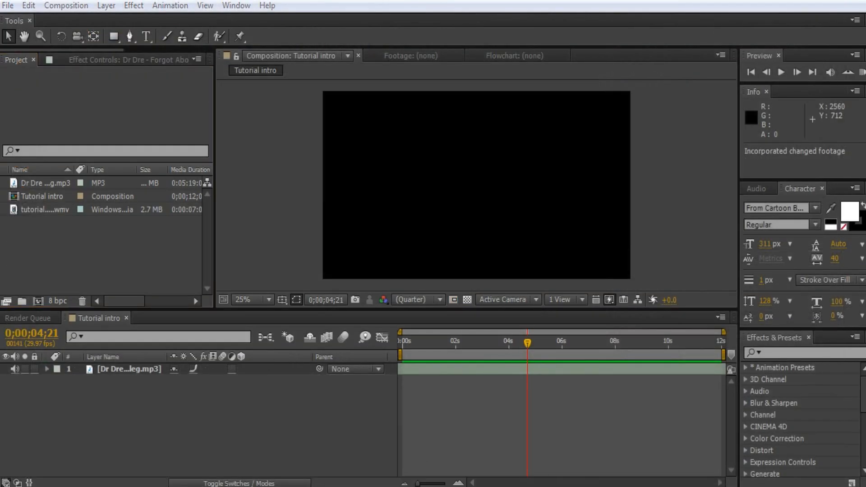
- View the tutorial WMV footage on its own in After Effects and return to the Tutorial intro composition
click(863, 481)
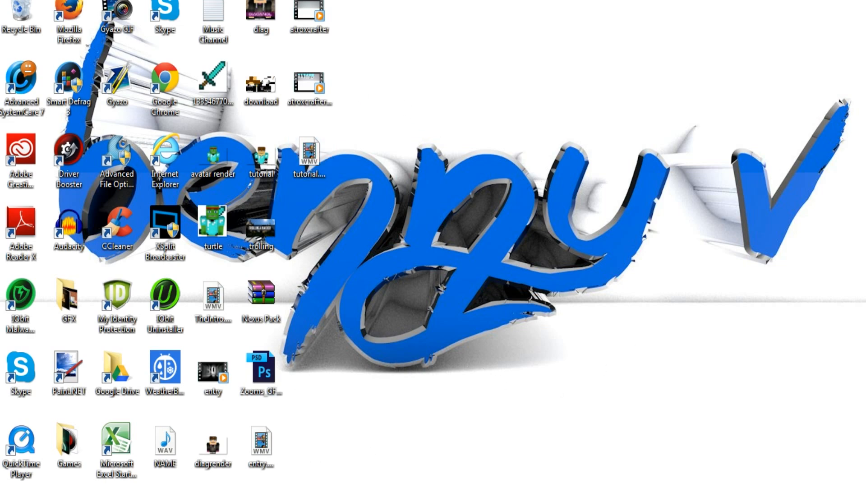
click(247, 486)
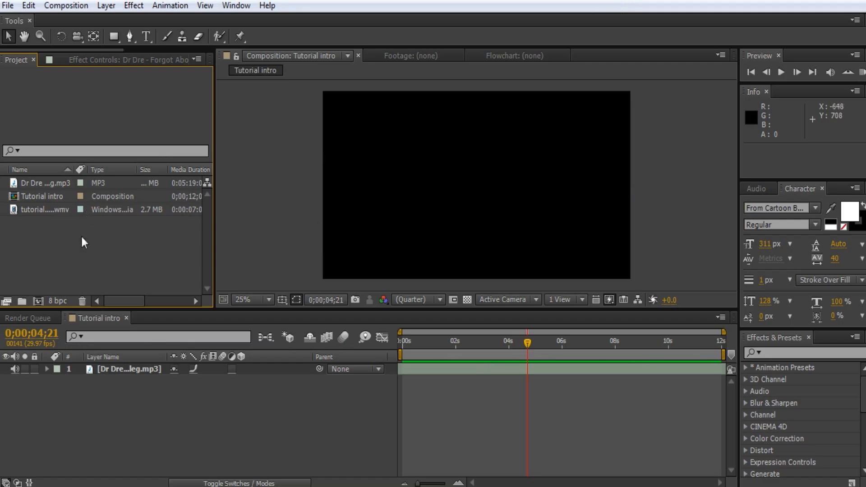
double_click(59, 209)
click(67, 241)
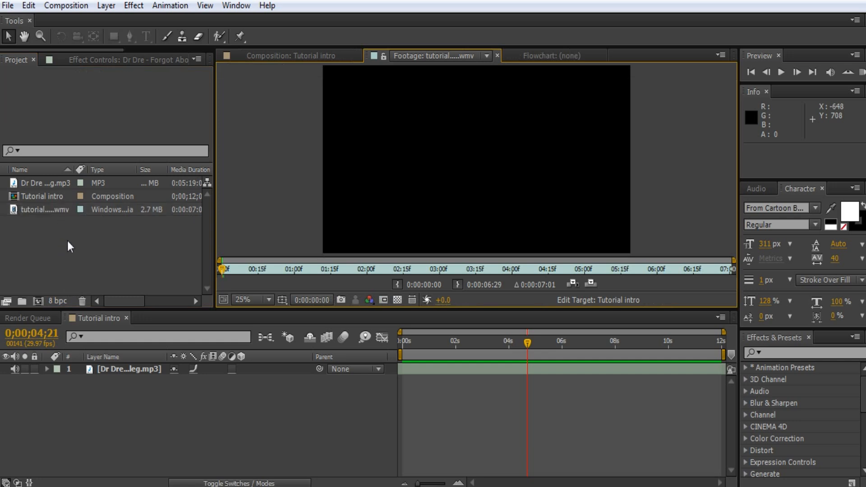
click(497, 55)
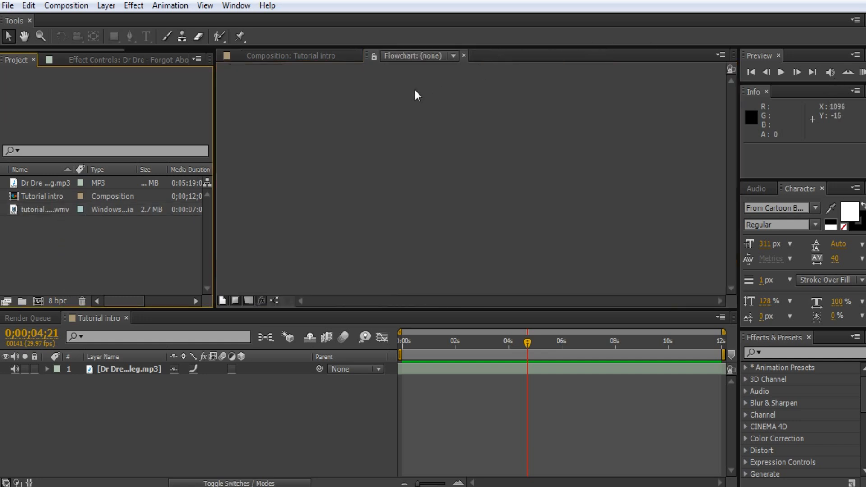
click(315, 56)
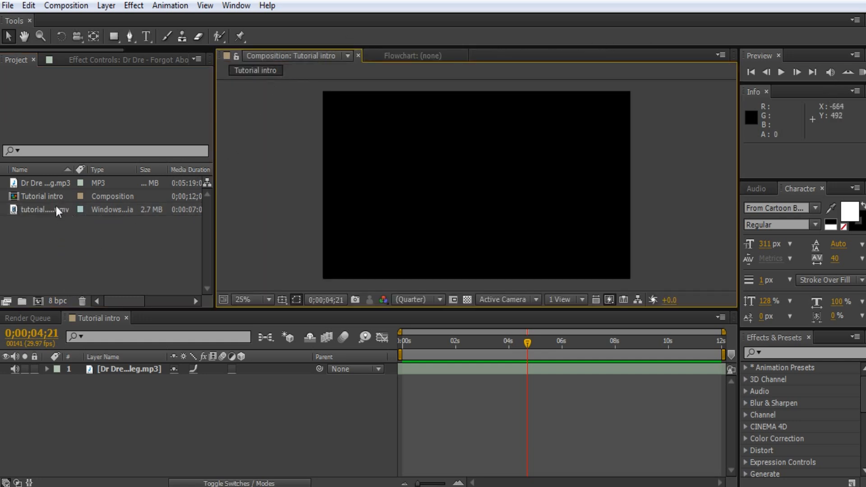
- Add the tutorial WMV clip above the audio layer and end the work area at 0;00;07;00
drag(56, 207, 93, 364)
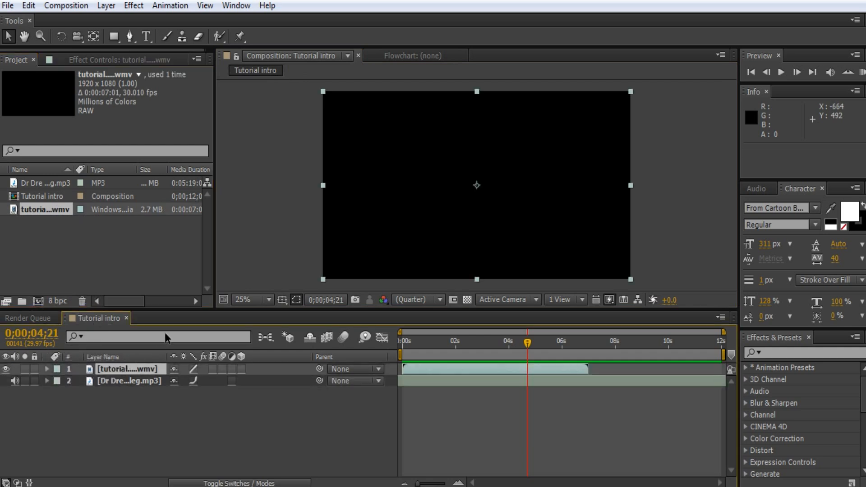
click(226, 187)
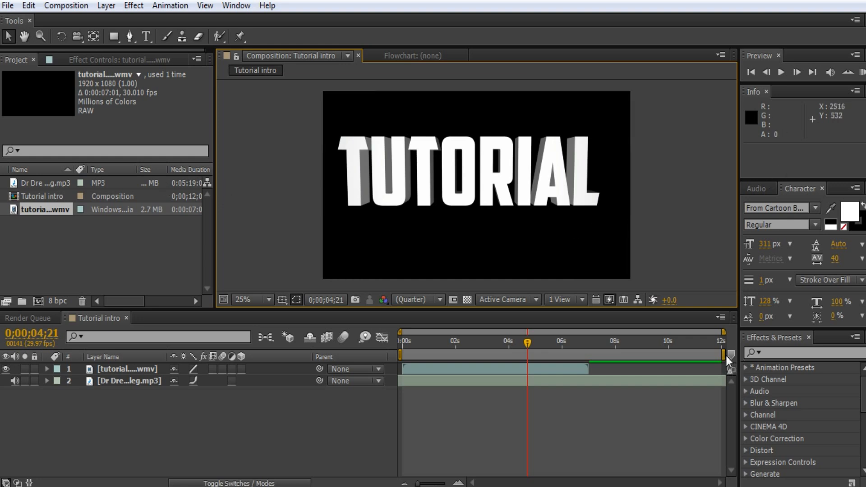
drag(725, 356, 592, 355)
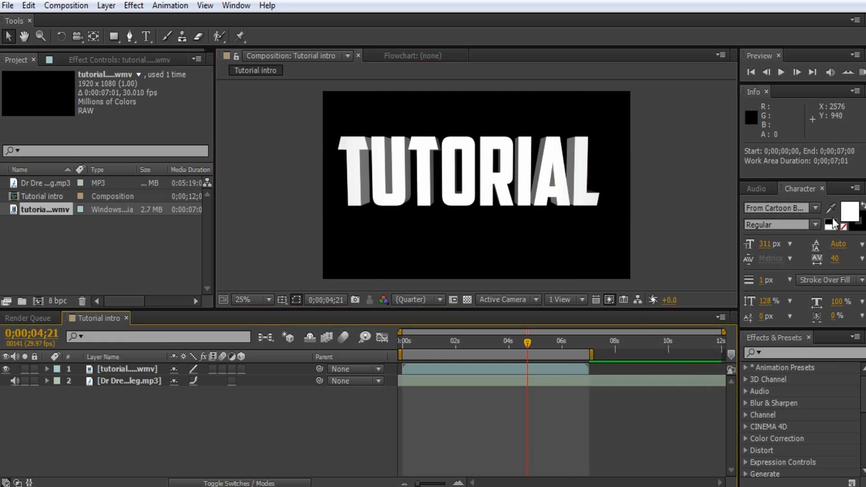
- Play a RAM preview of the clip with the music and stop it
click(862, 73)
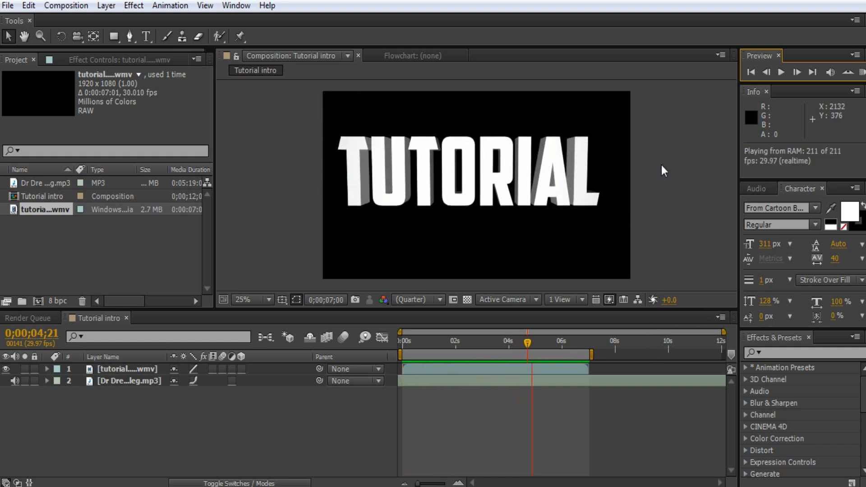
click(624, 167)
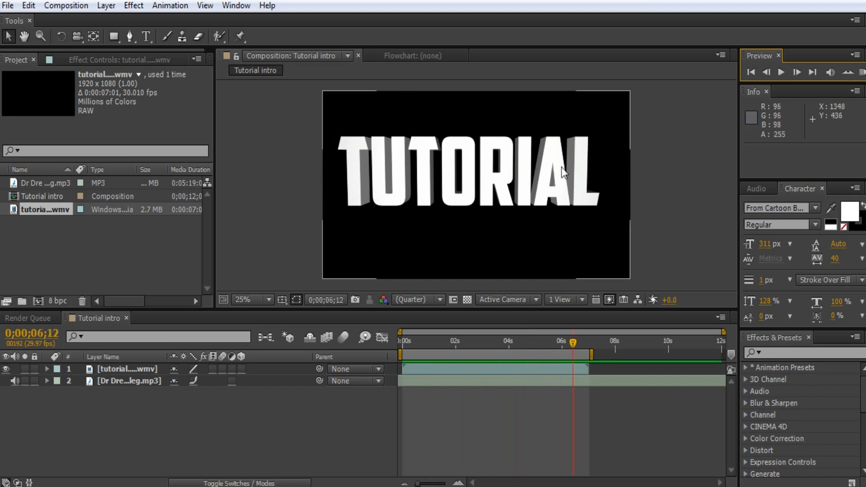
- Widen the tutorial clip slightly, move it to position 1004, 536 in the composition, and deselect it
mouse_move(632, 186)
mouse_down()
mouse_move(640, 186)
mouse_move(632, 186)
mouse_up()
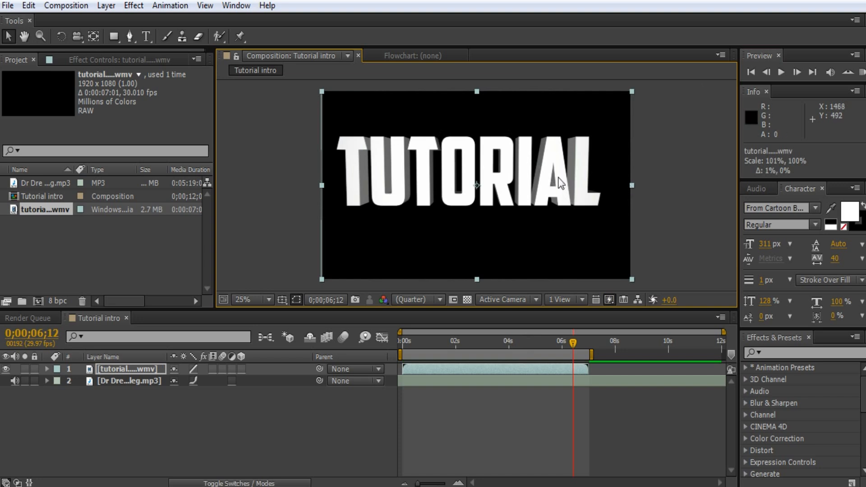
drag(632, 186, 614, 195)
double_click(613, 196)
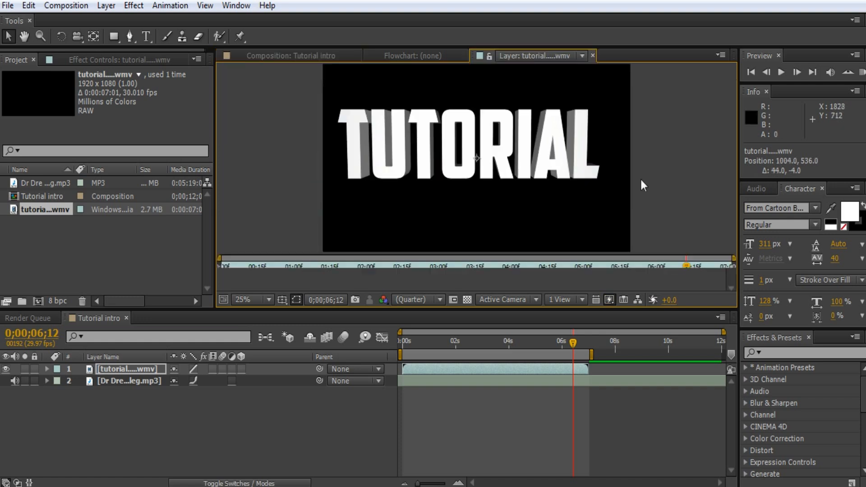
click(592, 56)
click(337, 56)
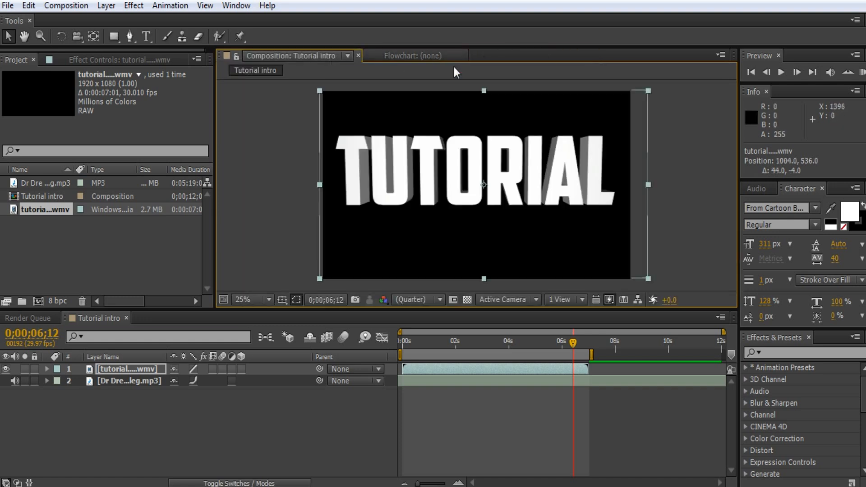
click(690, 138)
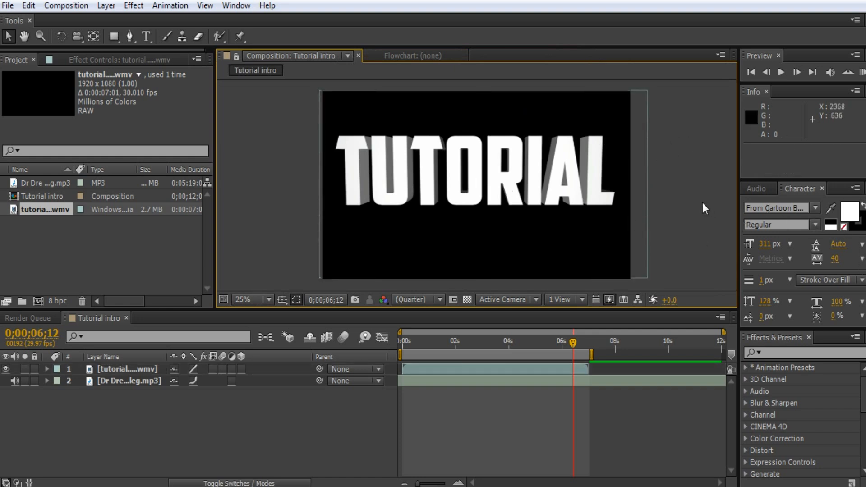
- Run a RAM preview of the resized clip and stop the playback
click(861, 72)
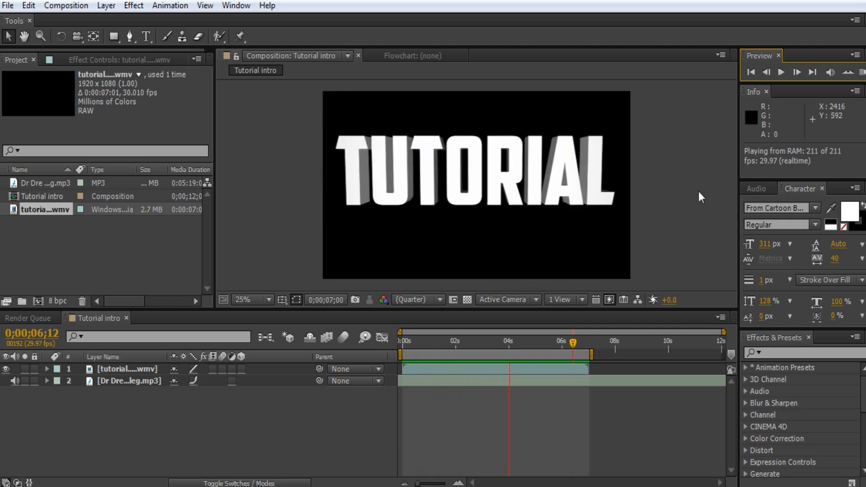
key(space)
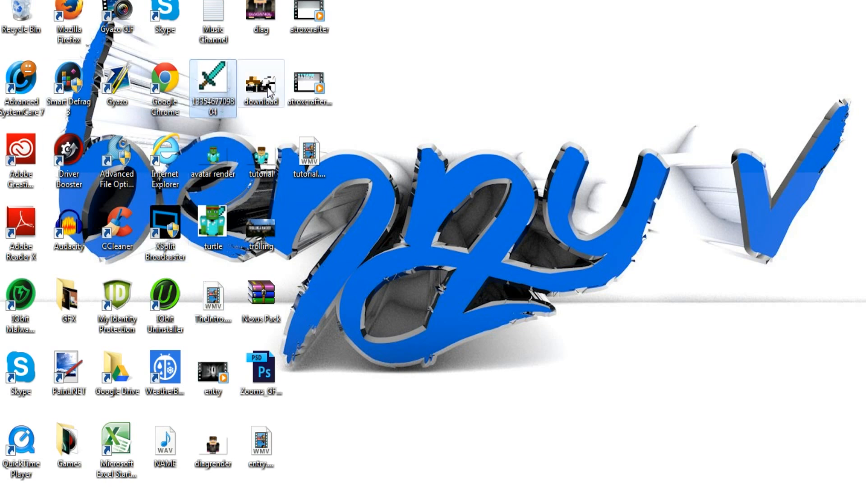
- Delete the sword JPEG image and the download PNG image from the desktop
key(Delete)
click(501, 296)
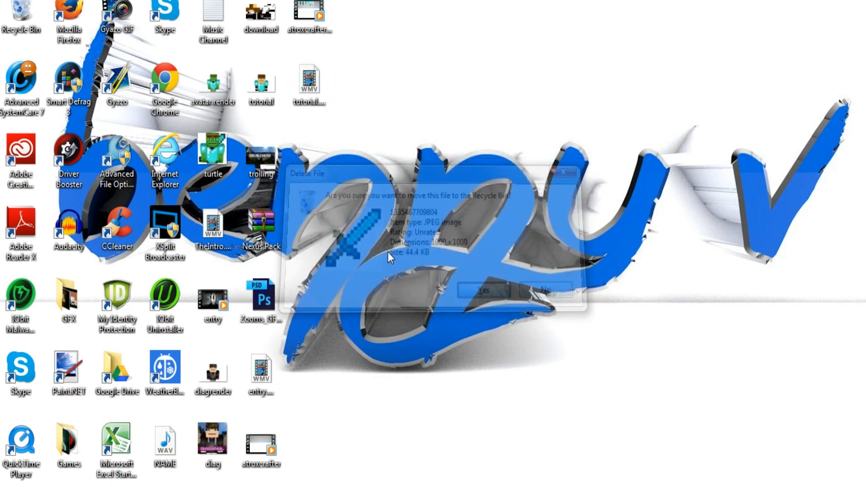
drag(218, 95, 219, 89)
click(220, 91)
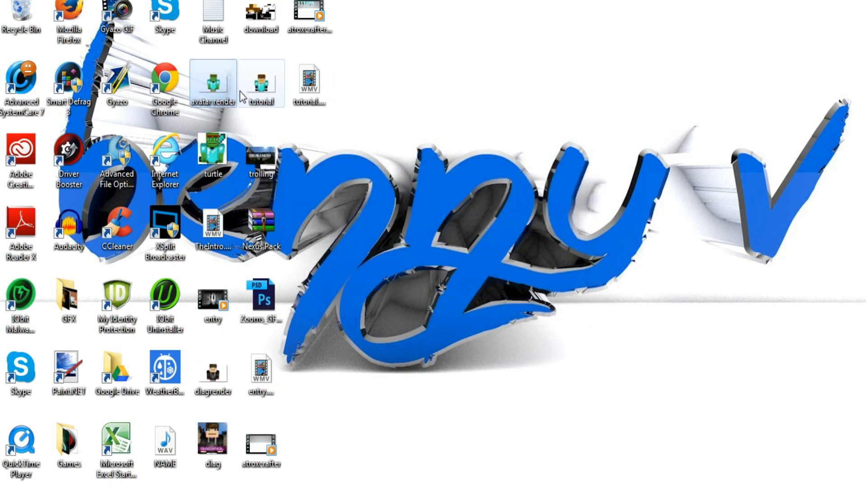
click(467, 126)
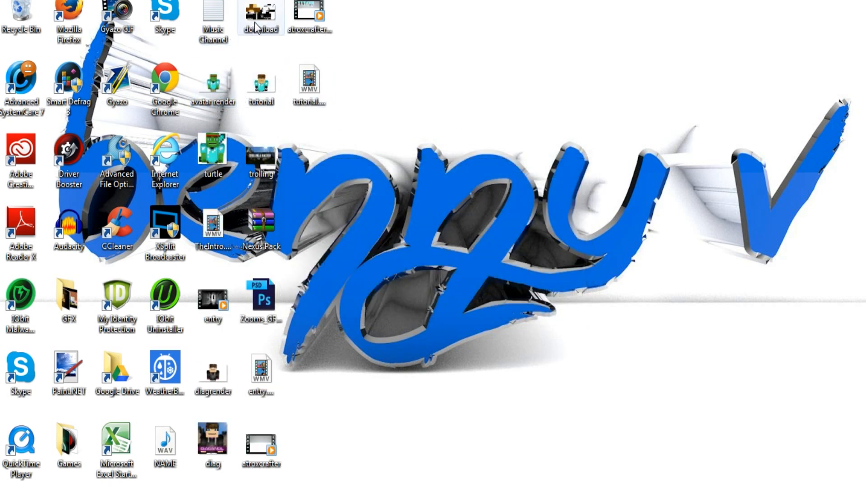
key(Delete)
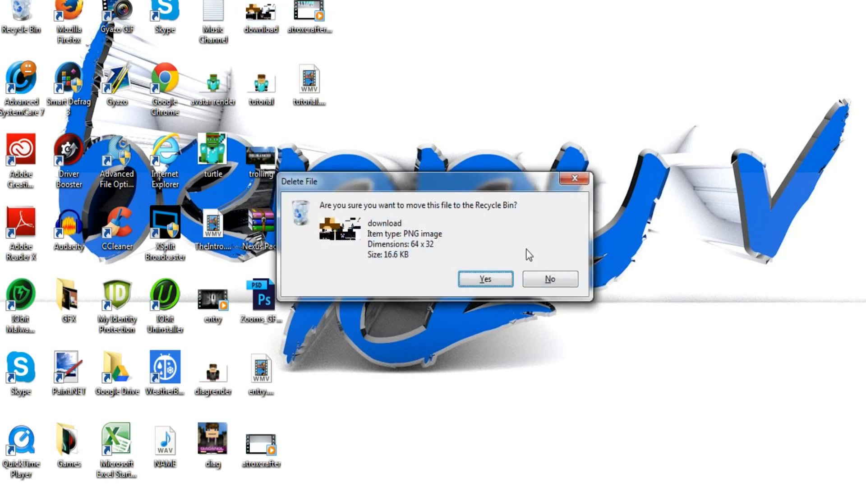
click(496, 289)
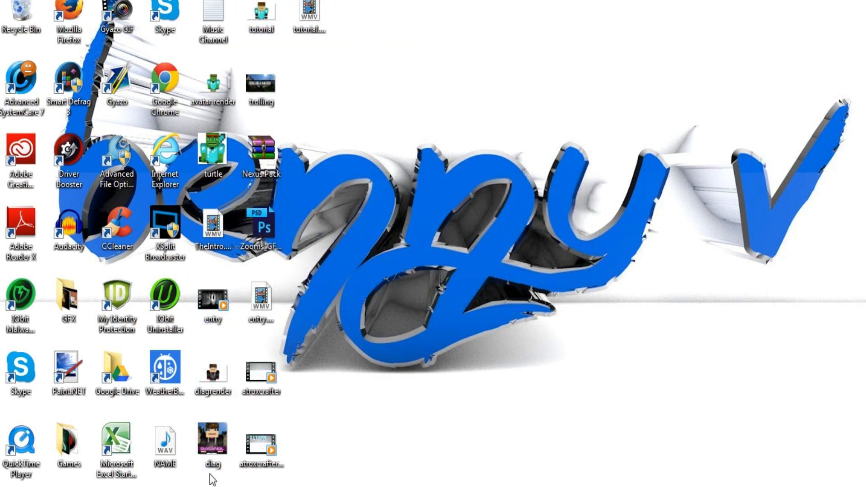
- Open the avatar render image from the desktop to view it and close the image viewer
drag(210, 475, 211, 137)
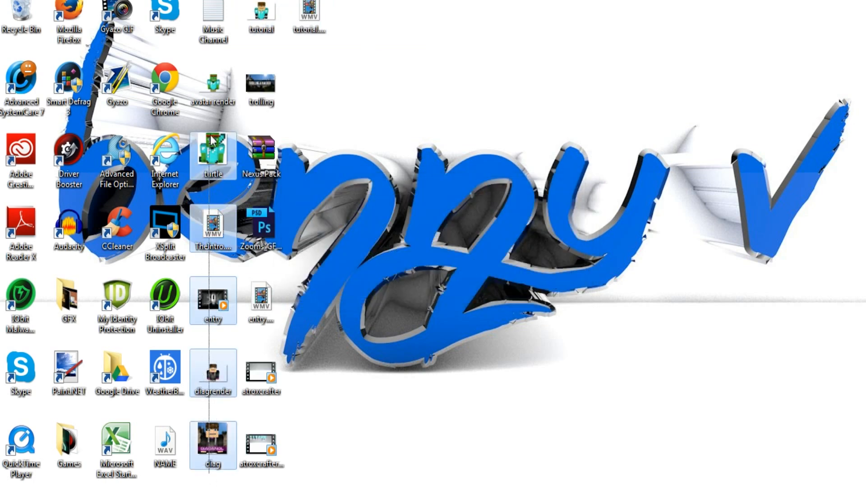
drag(220, 83, 221, 83)
click(222, 83)
click(498, 172)
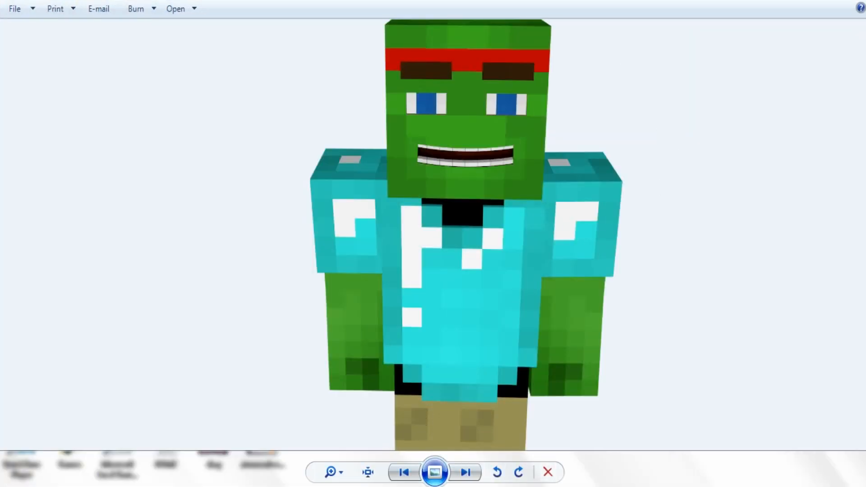
right_click(405, 469)
click(406, 466)
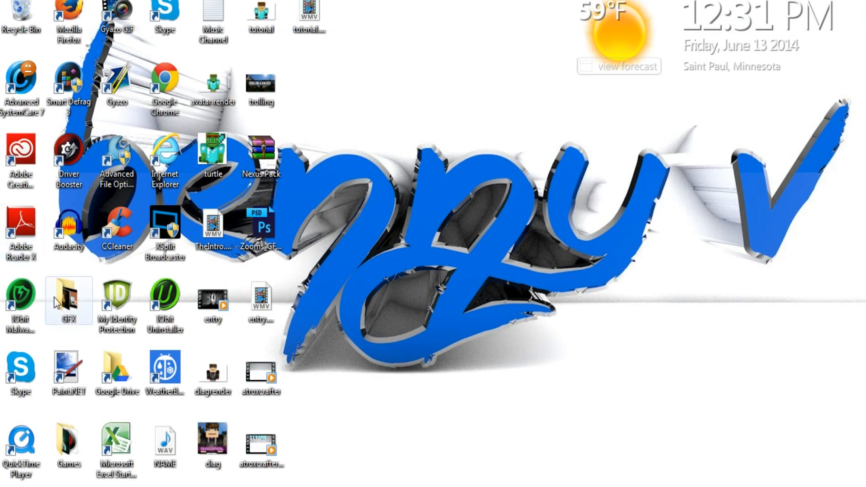
- Open the GFX folder on the desktop, preview the Selfmade video, and close the media player
double_click(69, 302)
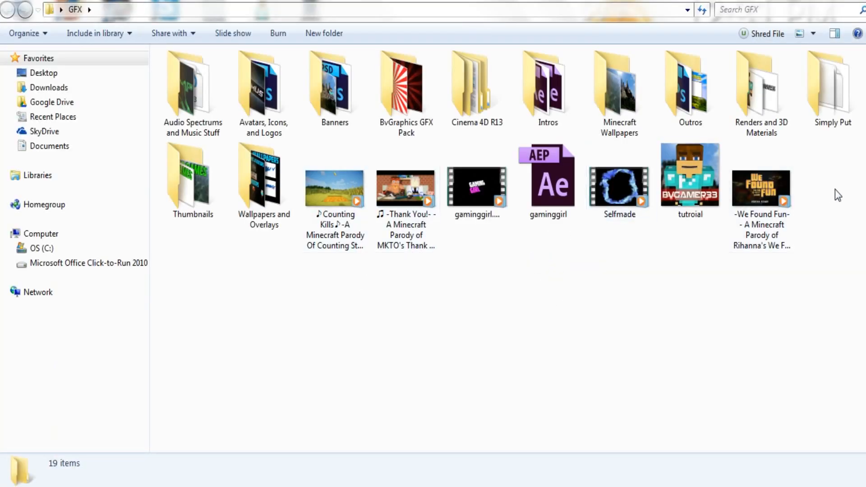
click(642, 204)
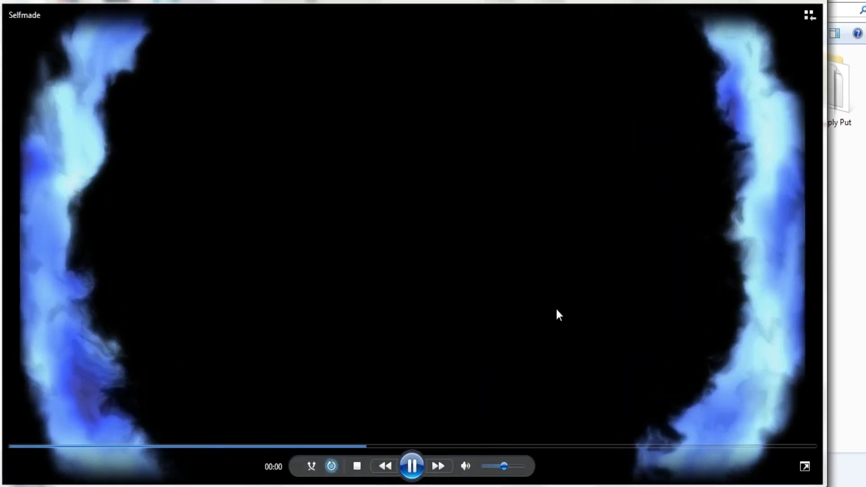
right_click(411, 486)
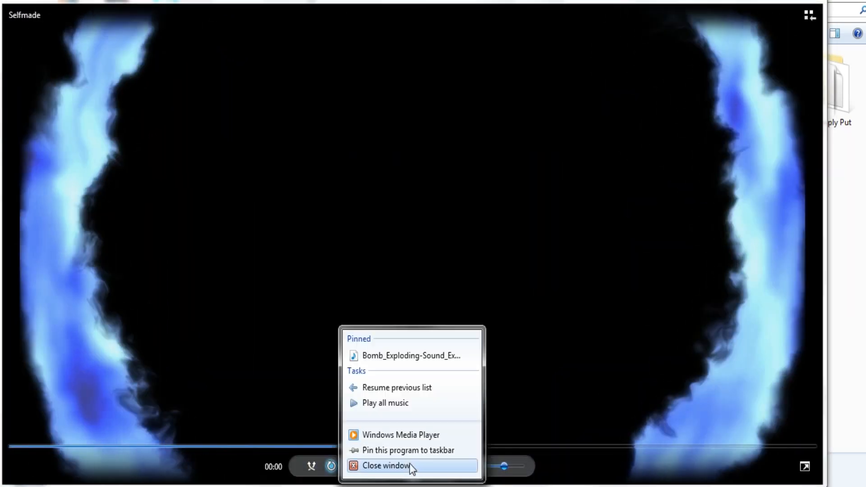
click(409, 467)
click(532, 301)
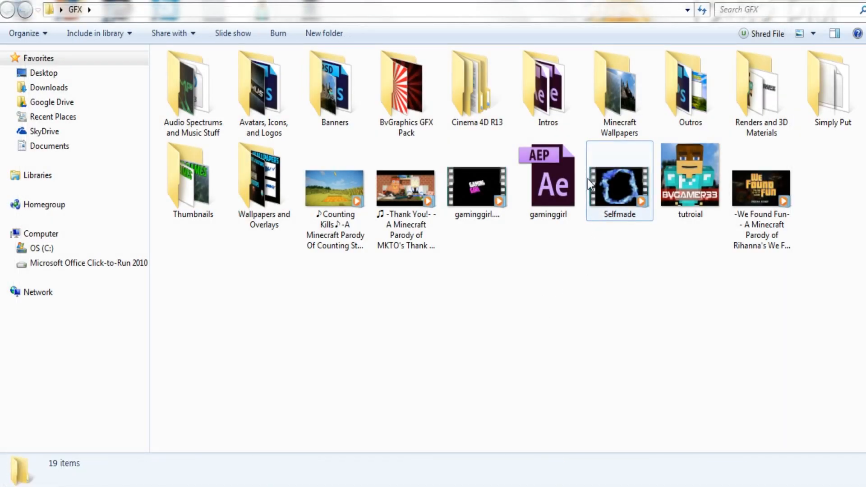
- Import the Selfmade video from the GFX folder into the After Effects project and return to the folder
drag(605, 169, 101, 275)
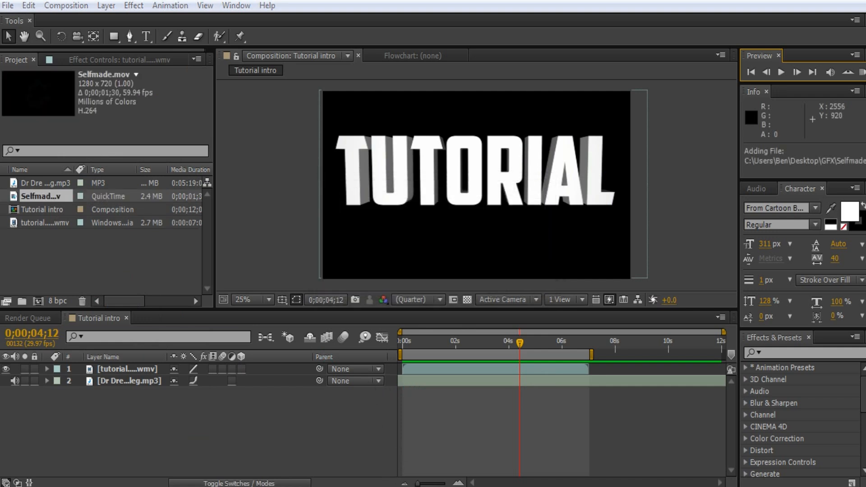
right_click(175, 486)
click(175, 486)
click(175, 486)
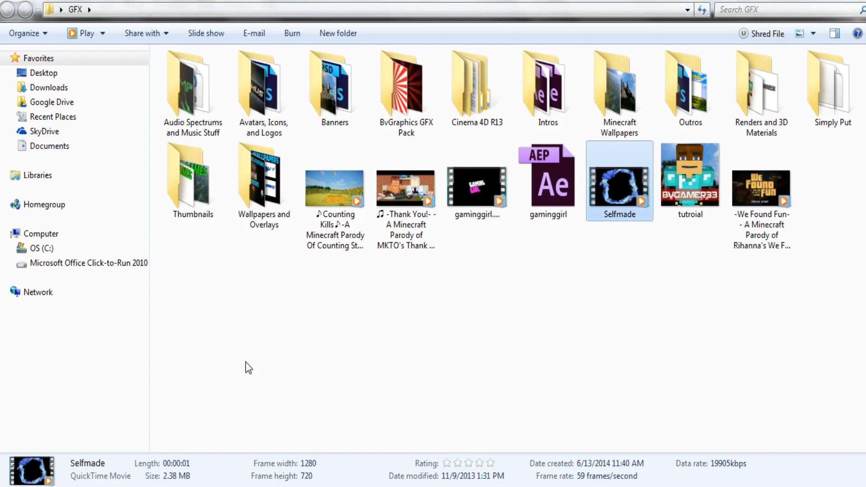
click(246, 362)
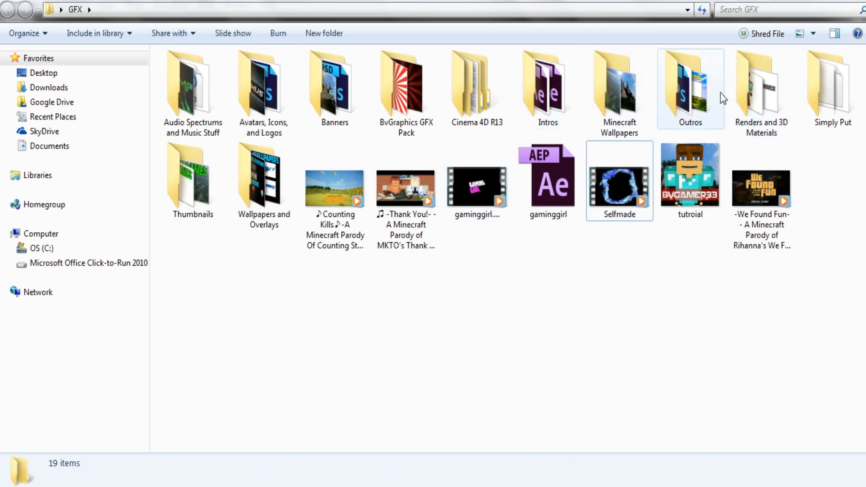
- Check the Renders and 3D Materials folder, go back to GFX, and open the Intros folder
double_click(760, 112)
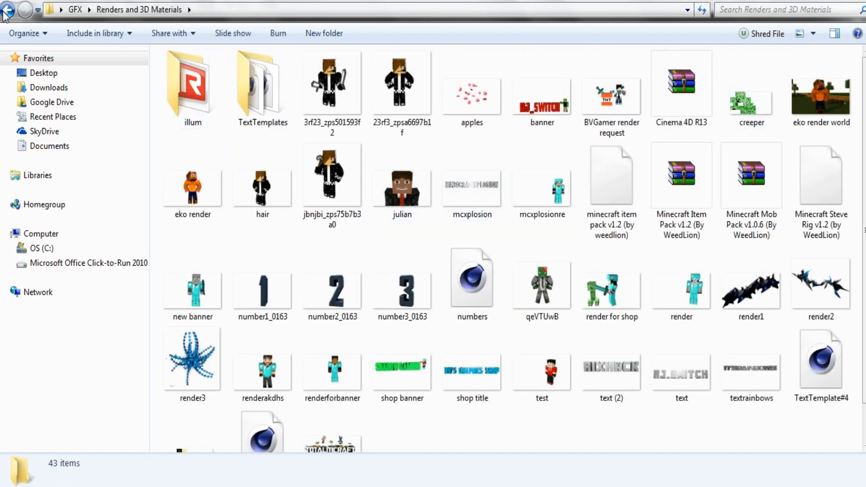
click(4, 13)
click(479, 280)
double_click(570, 85)
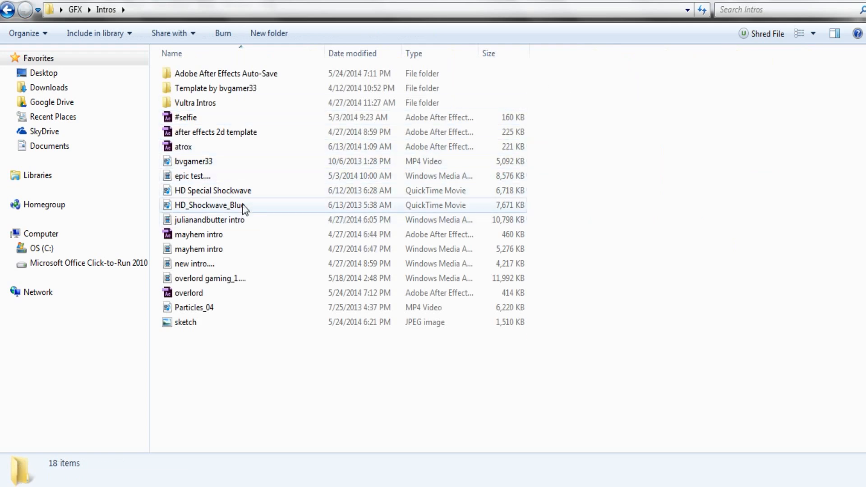
- Pick out the two HD shockwave clips, preview HD Special Shockwave, and close the player
click(275, 191)
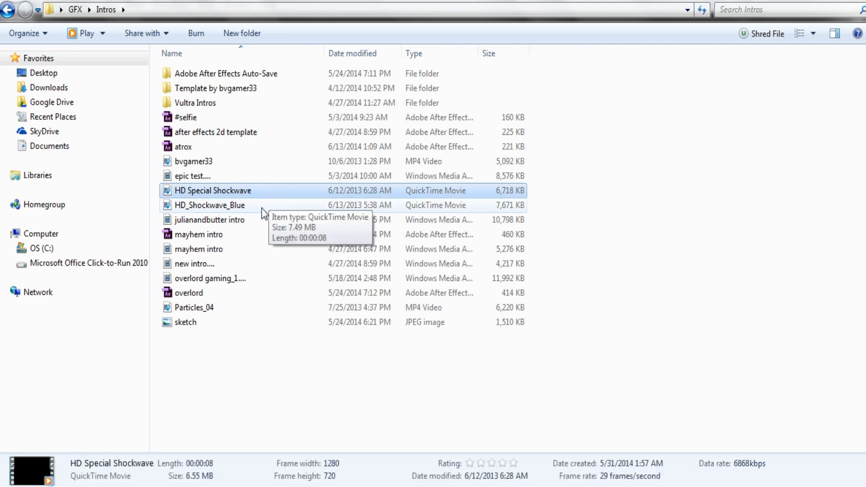
shift+click(261, 208)
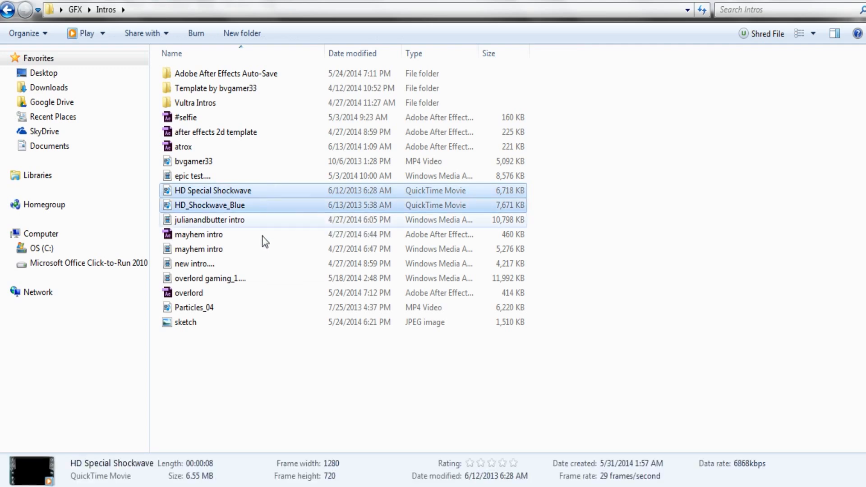
click(272, 402)
double_click(307, 186)
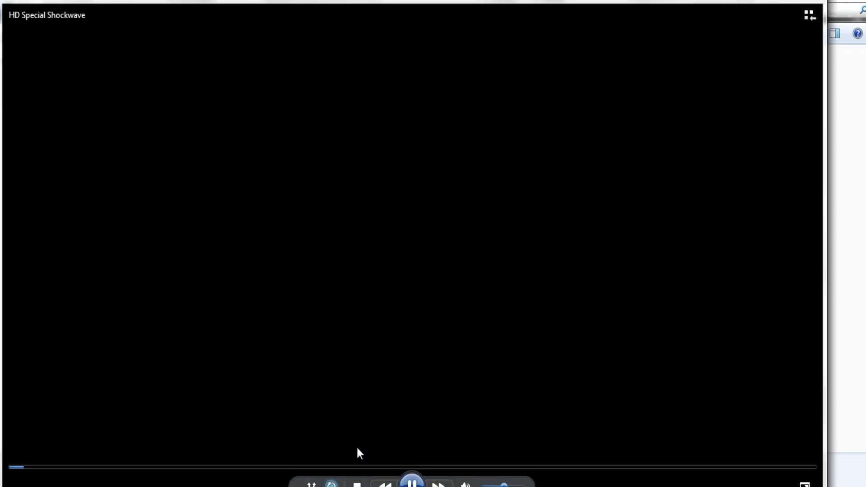
right_click(417, 486)
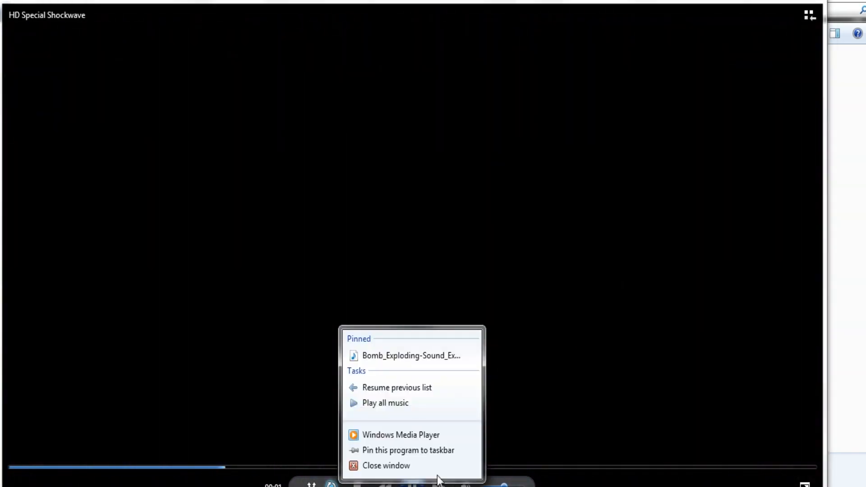
click(441, 467)
- Preview the HD_Shockwave_Blue clip and replay HD Special Shockwave to compare them, closing the player after each
double_click(262, 208)
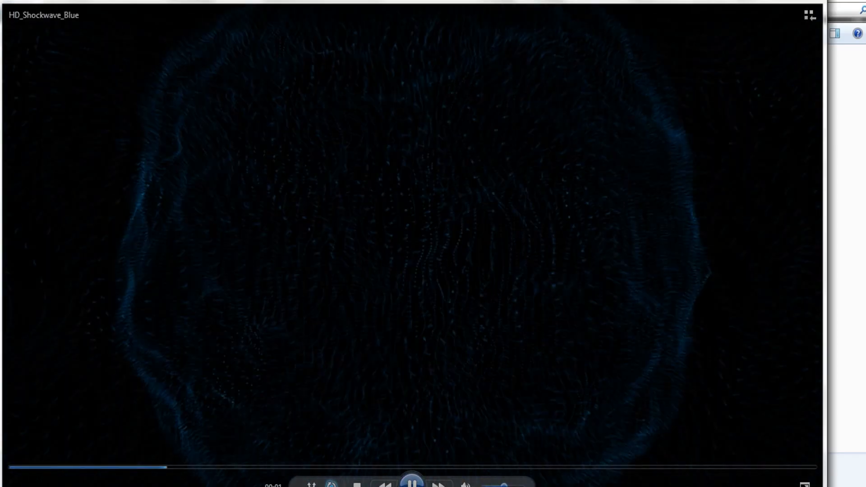
right_click(415, 485)
click(415, 471)
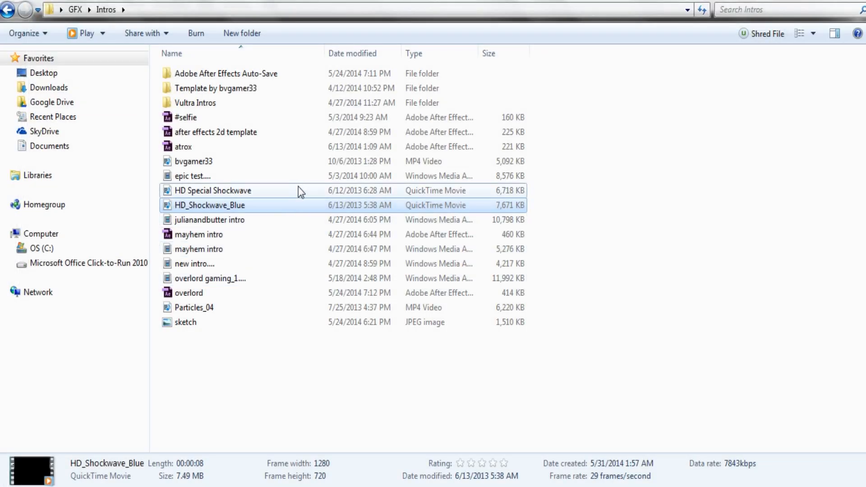
drag(299, 185, 281, 191)
double_click(282, 191)
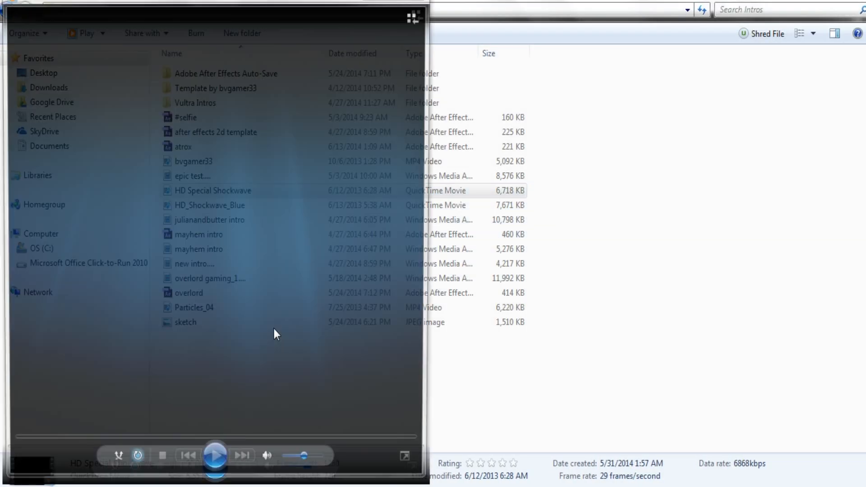
right_click(415, 486)
click(415, 464)
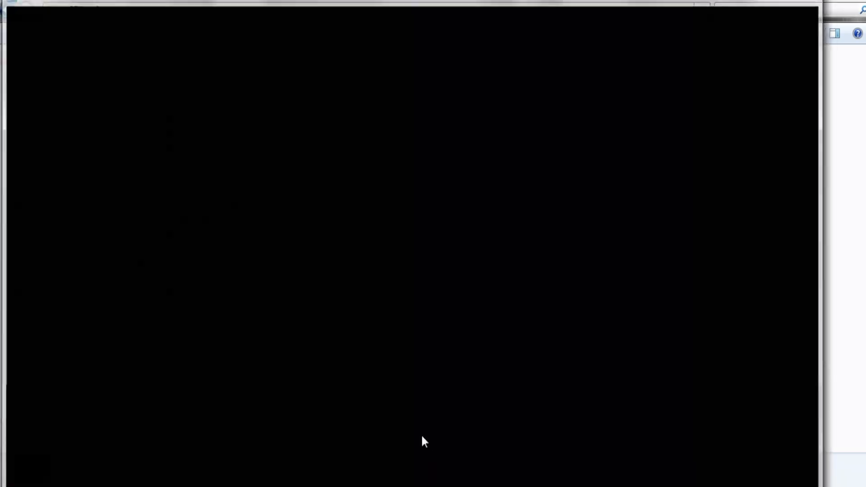
- Preview HD_Shockwave_Blue once more, import it into the After Effects project, and return to the Intros folder
mouse_move(253, 198)
mouse_down()
mouse_move(278, 328)
mouse_move(352, 458)
mouse_move(271, 483)
mouse_move(284, 391)
mouse_move(354, 483)
mouse_move(186, 484)
mouse_move(212, 235)
mouse_move(244, 212)
mouse_up()
click(248, 205)
click(271, 193)
click(262, 217)
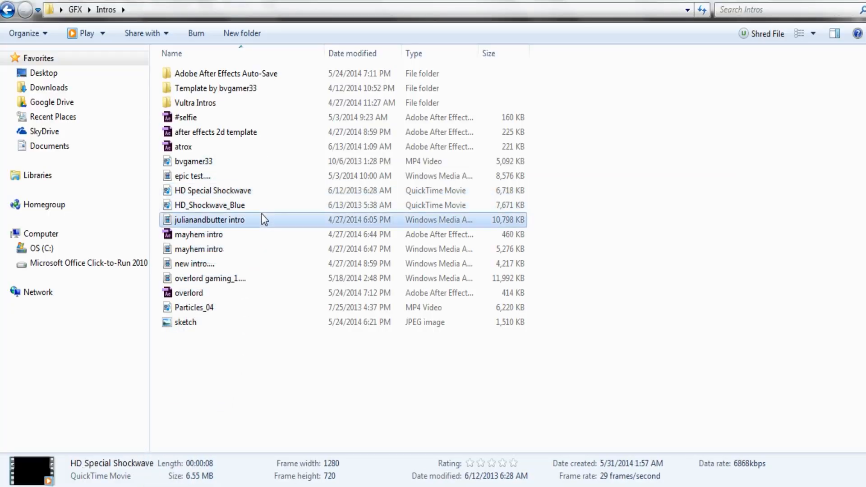
double_click(261, 206)
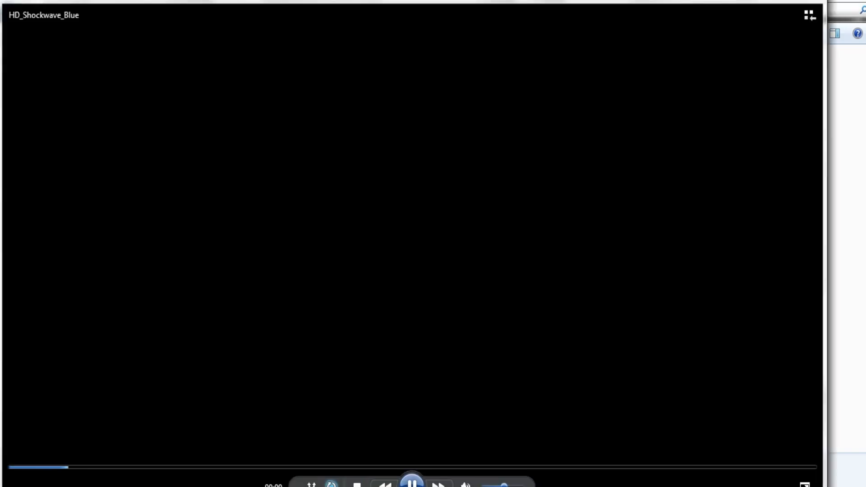
right_click(401, 485)
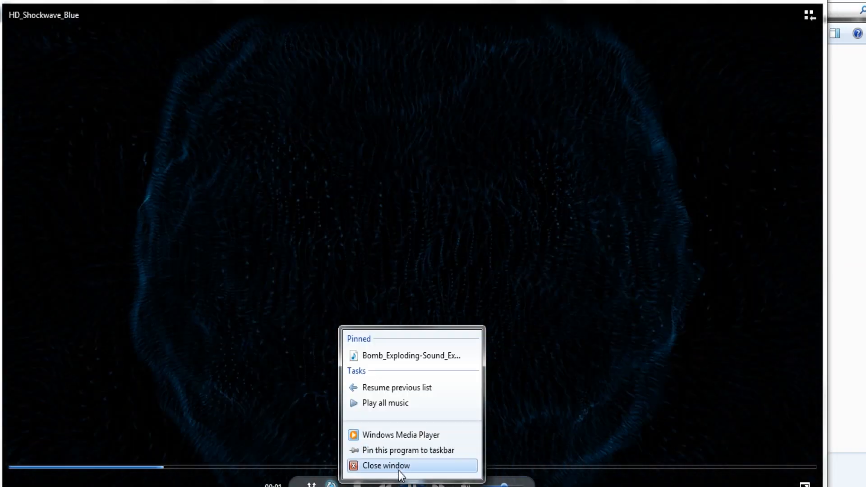
click(400, 463)
drag(218, 209, 87, 263)
click(221, 486)
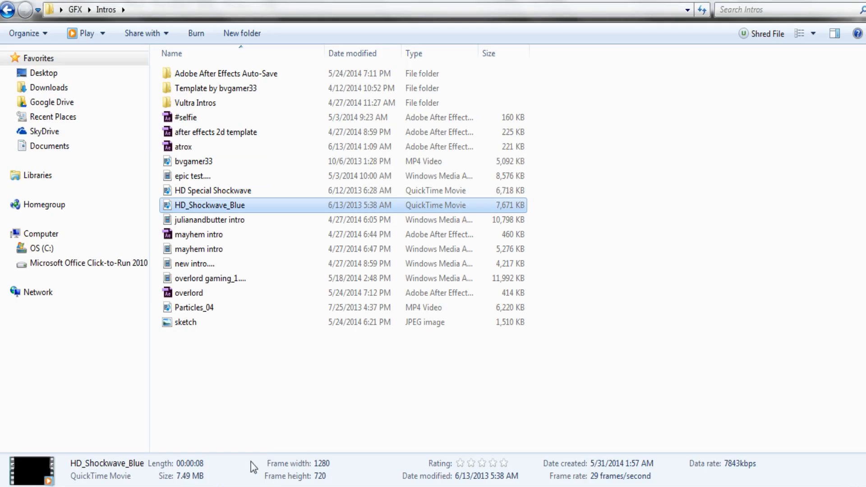
- Preview the Particles_04 video from the Intros folder, close the player, and clear the file selection
click(216, 310)
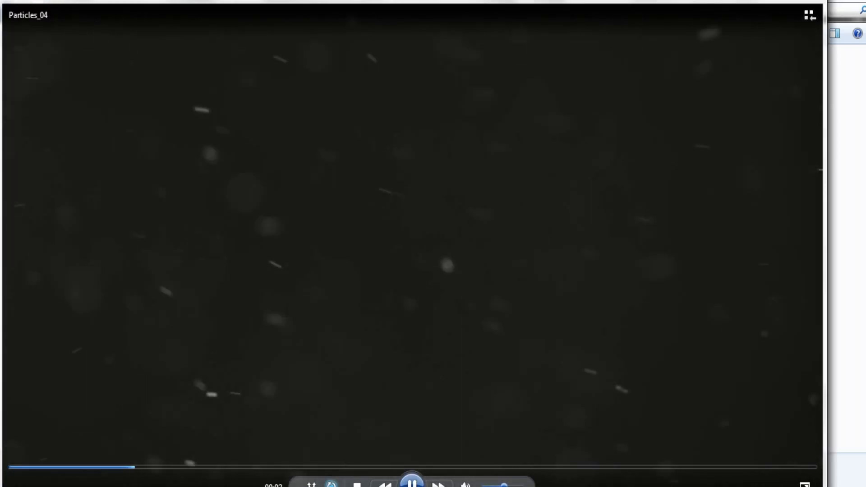
right_click(174, 486)
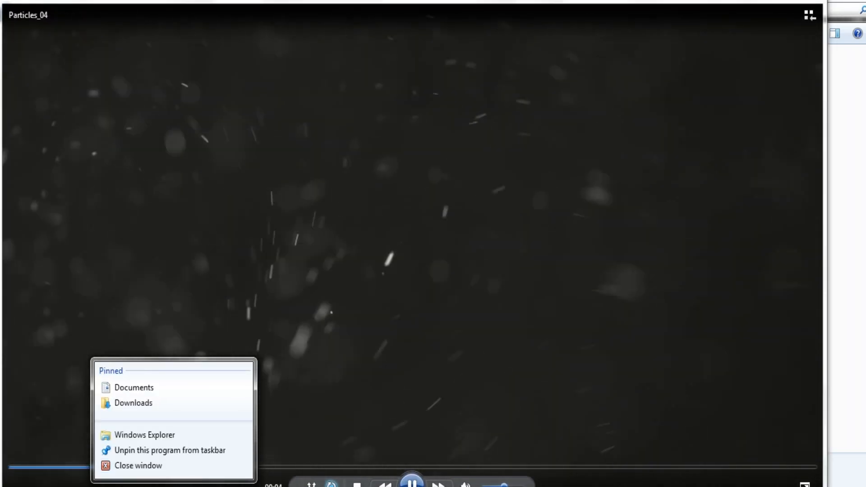
right_click(432, 486)
right_click(412, 486)
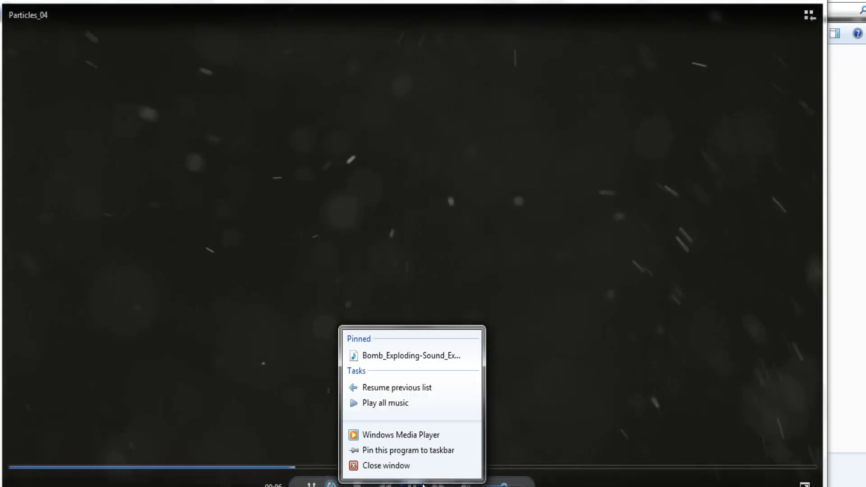
click(417, 466)
click(401, 406)
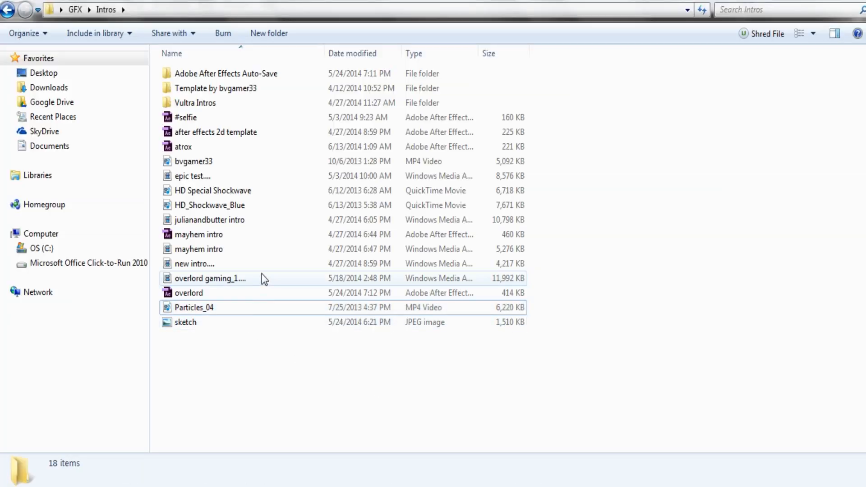
- Preview the bvgamer33 video and the new intro video, closing the player after each
double_click(238, 167)
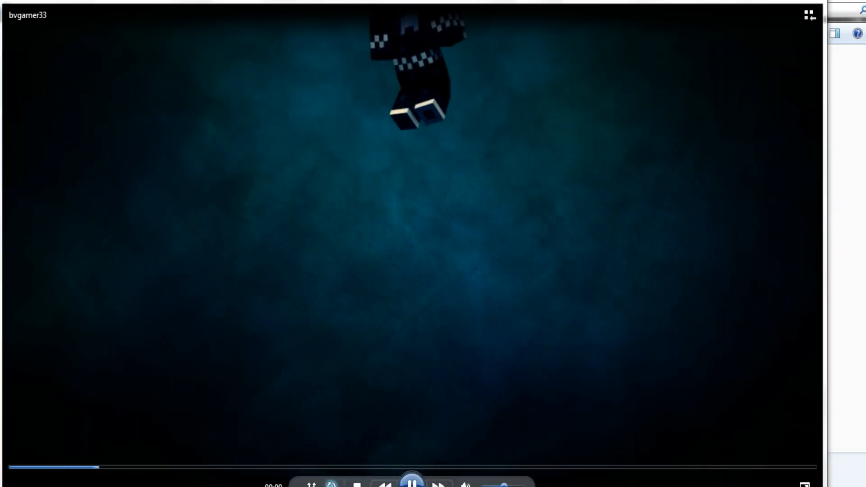
right_click(412, 486)
click(399, 465)
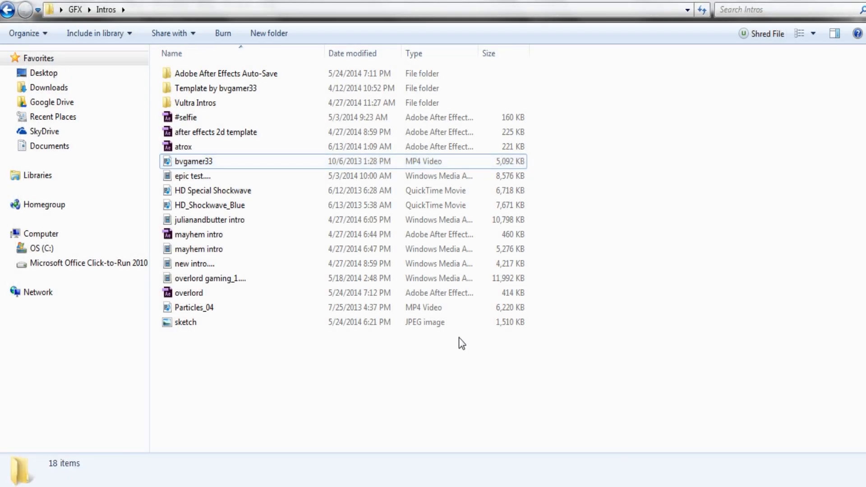
double_click(265, 263)
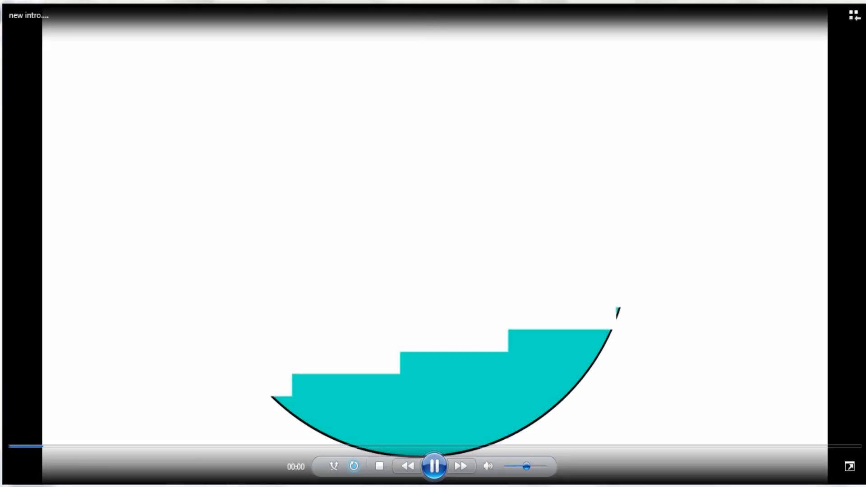
right_click(411, 485)
click(418, 469)
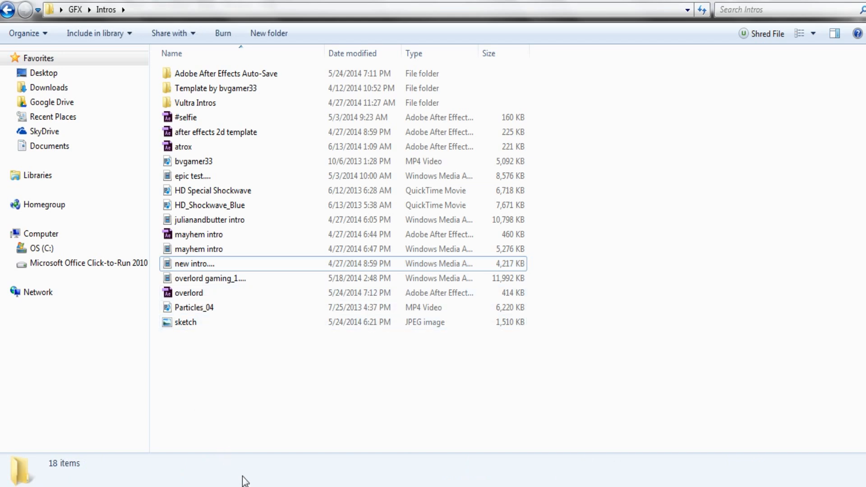
- Close the Intros folder window, switch to YouTube in the web browser, and search for enderhydra
right_click(189, 485)
click(189, 467)
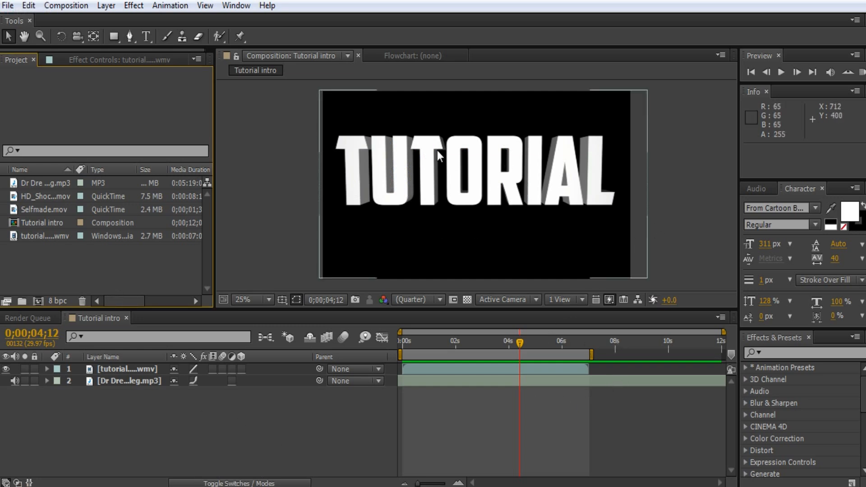
click(72, 484)
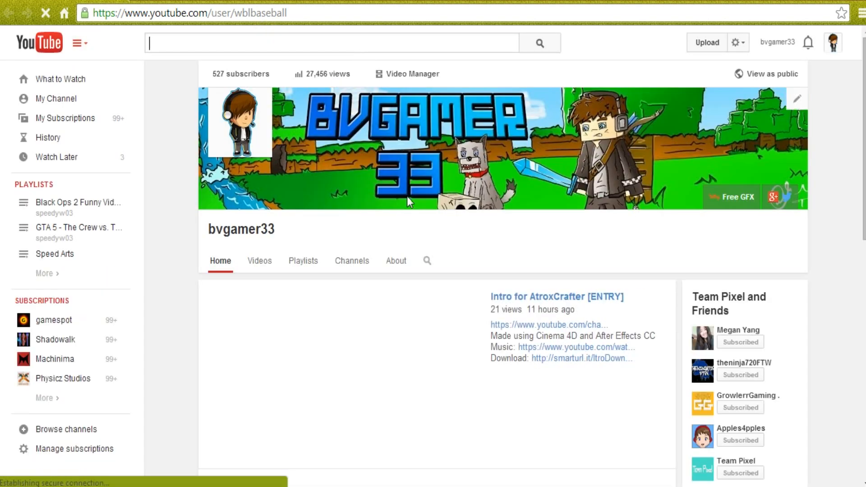
text(nderhydra)
key(Return)
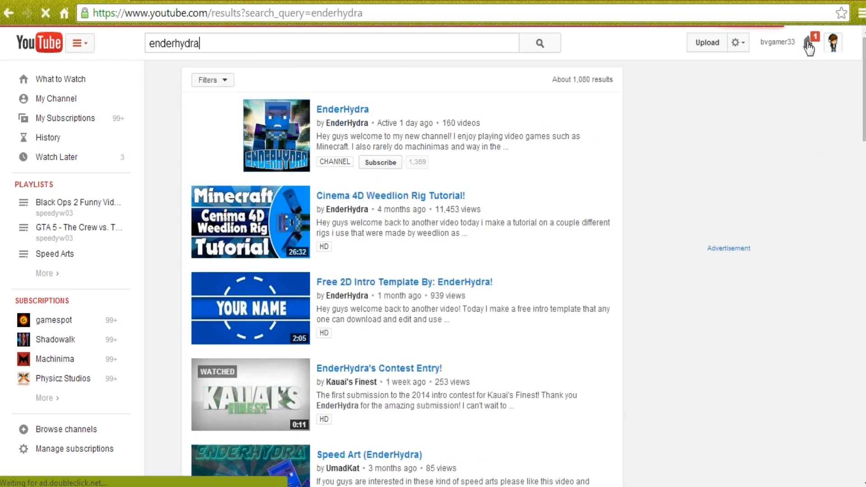
- Check the latest YouTube notification and close the notifications list
click(808, 44)
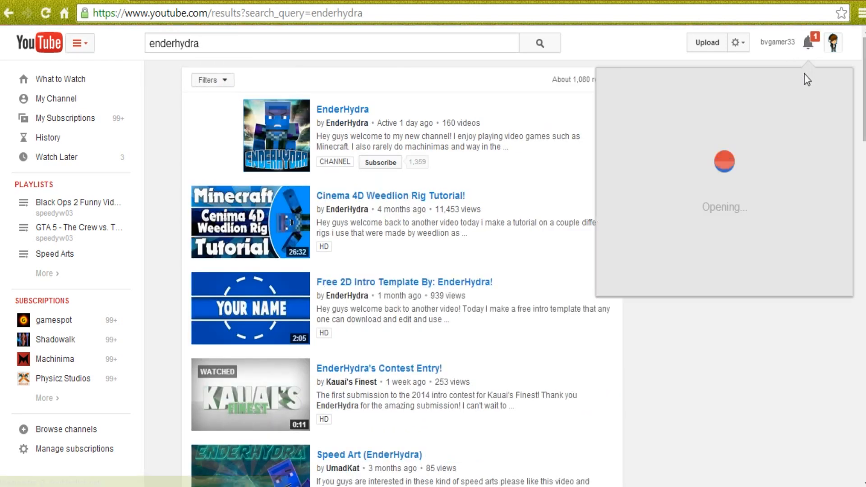
click(804, 131)
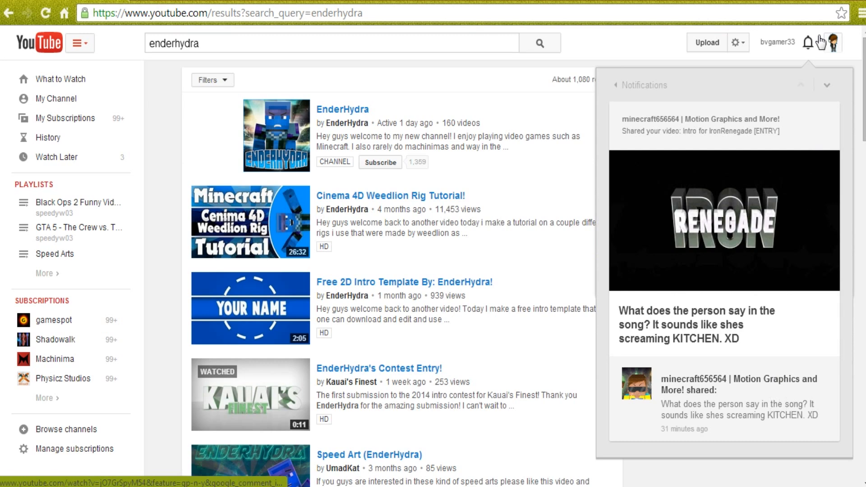
click(808, 47)
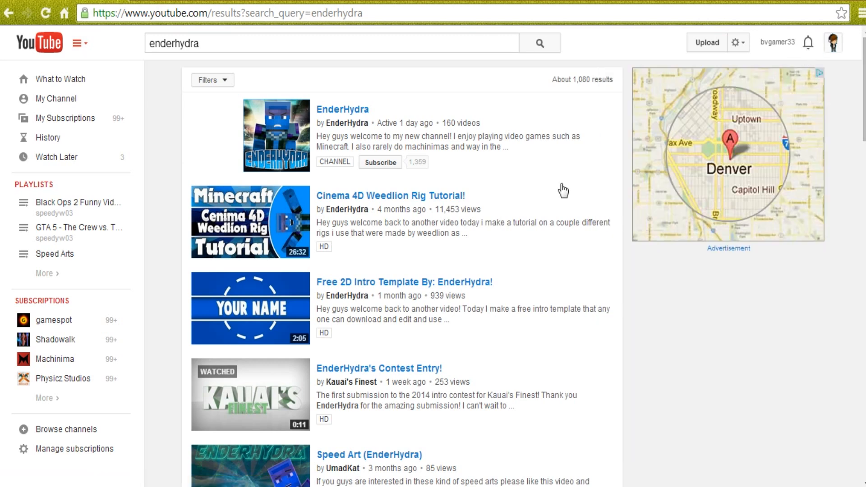
- Visit the EnderHydra channel, return to the search results, watch EnderHydra's Contest Entry!, and close the browser to return to After Effects
click(261, 162)
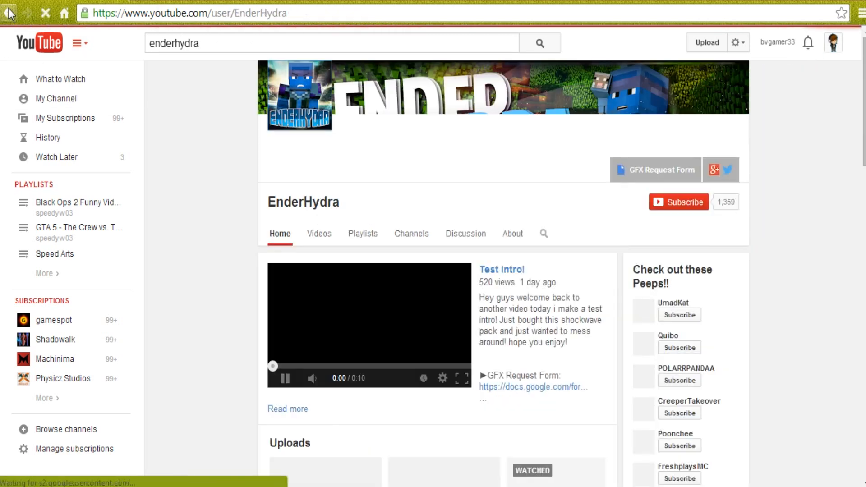
click(10, 14)
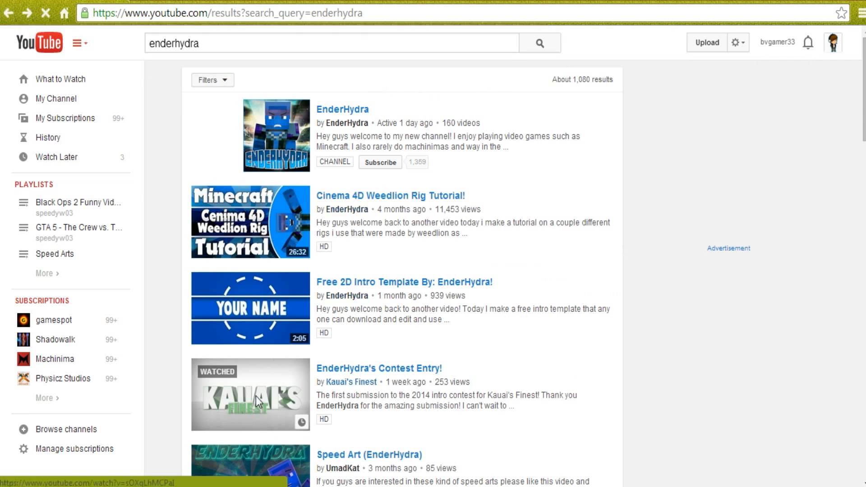
click(258, 402)
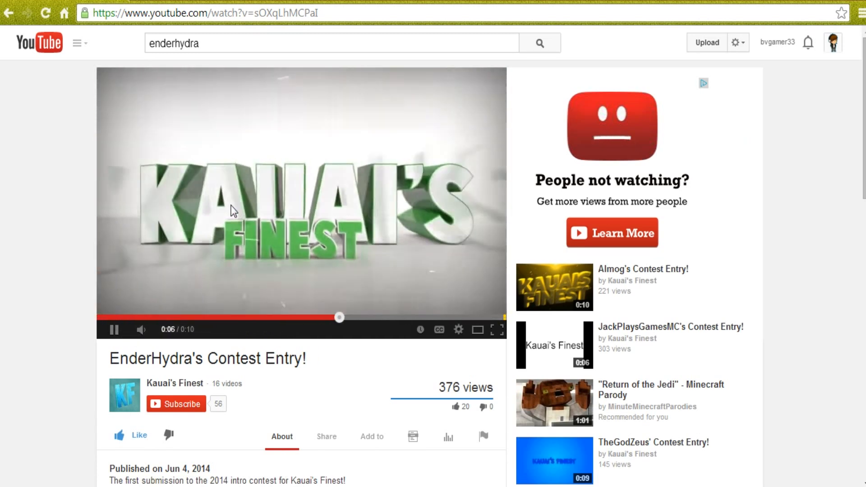
click(219, 227)
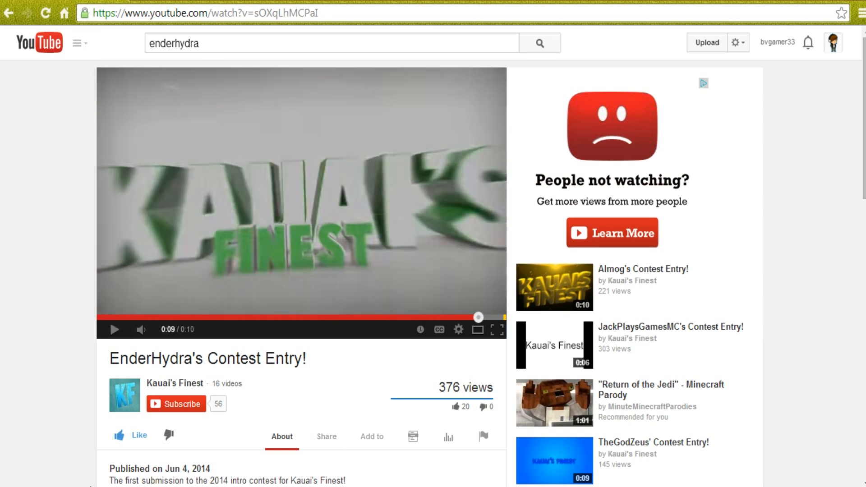
right_click(83, 486)
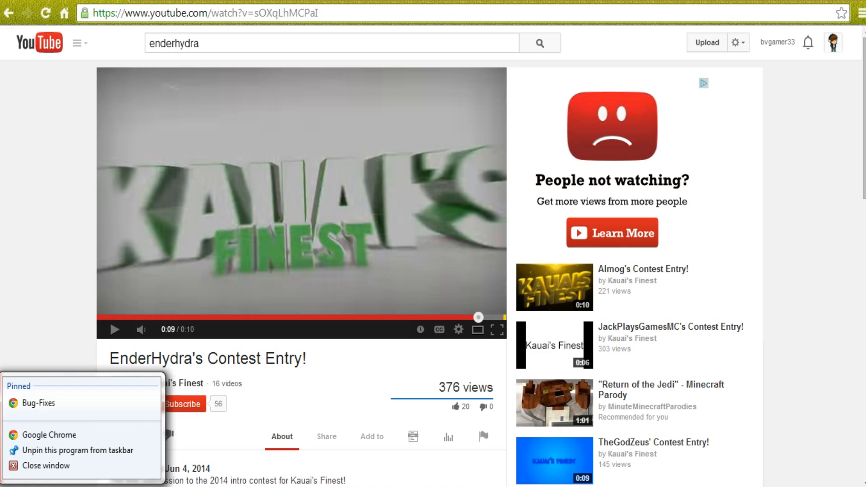
click(42, 466)
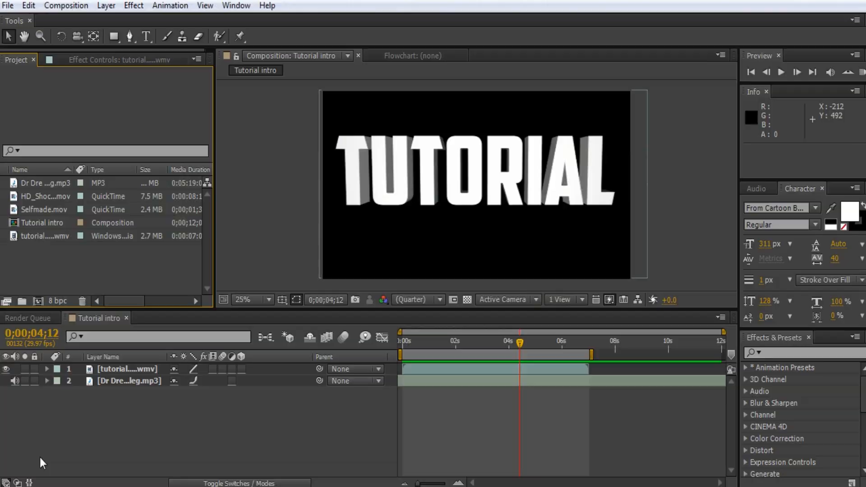
- Add the default transform.scale expression to the Scale property of the tutorial video layer and collapse the layer
click(142, 412)
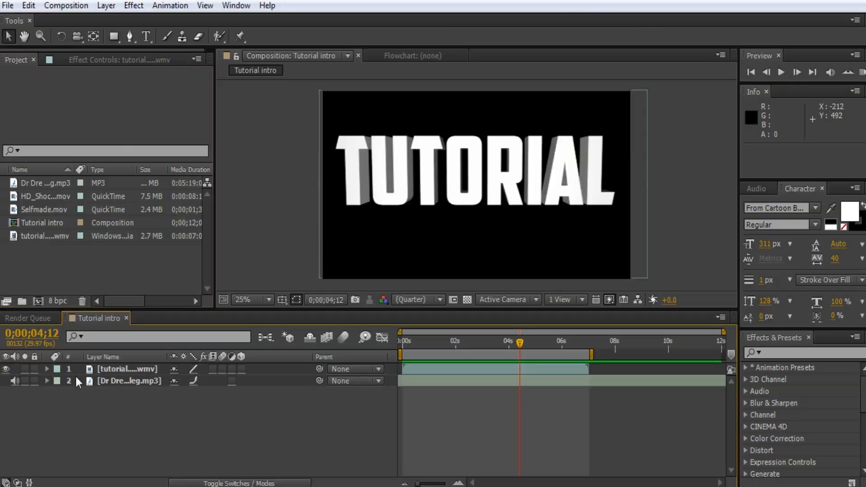
click(47, 369)
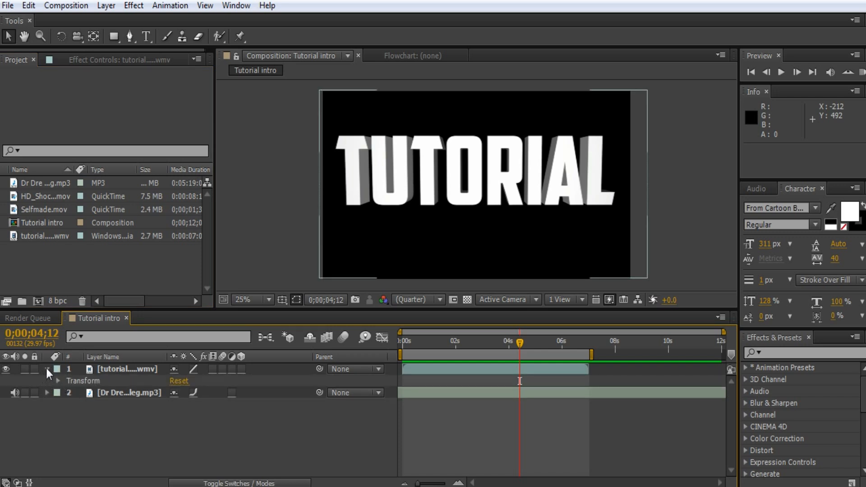
click(47, 369)
click(115, 373)
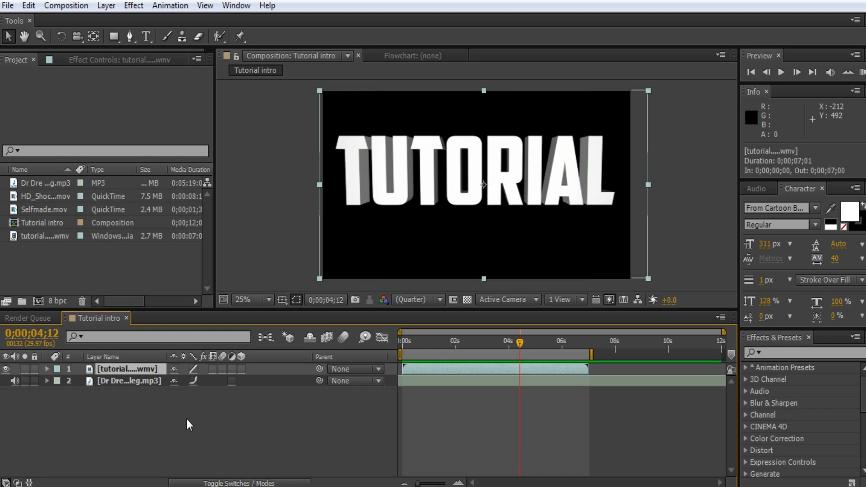
key(s)
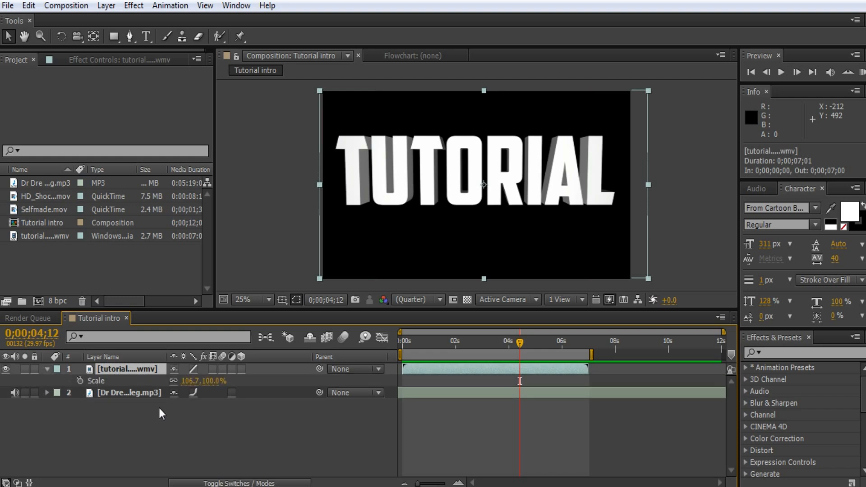
alt+click(81, 381)
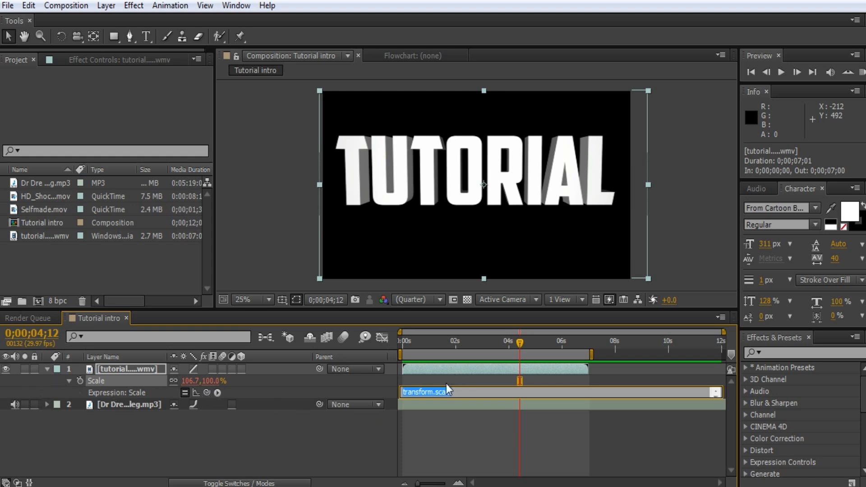
click(221, 439)
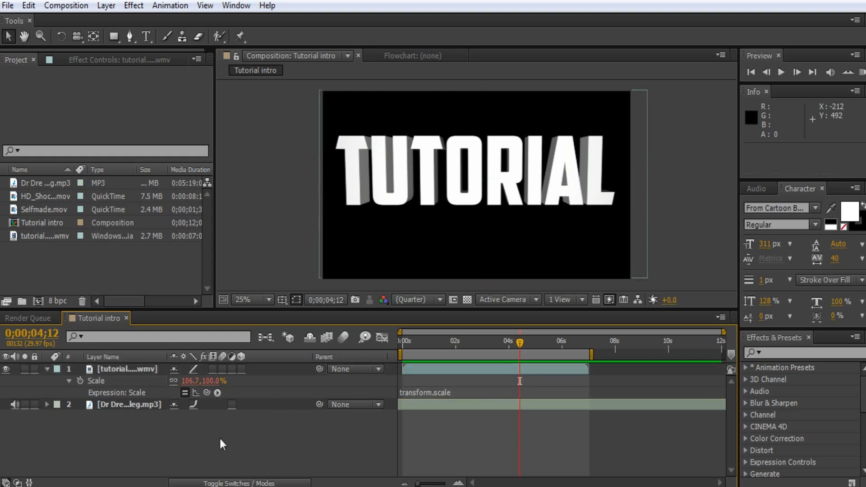
click(69, 381)
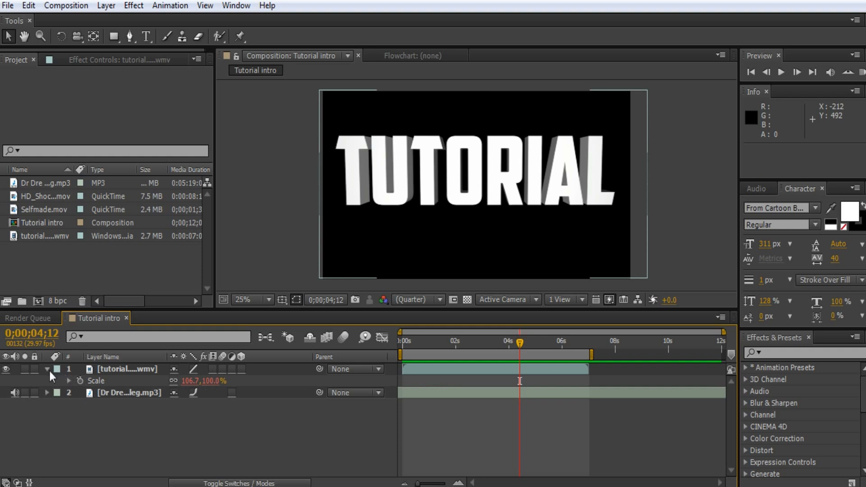
double_click(48, 370)
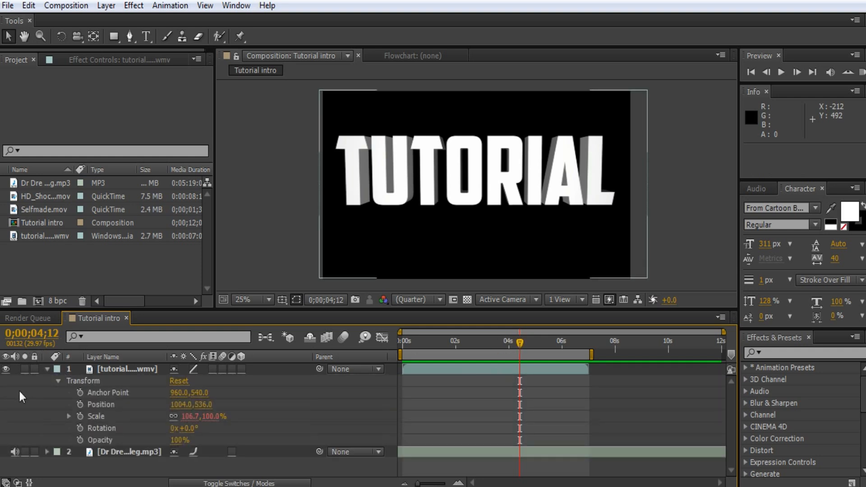
click(45, 371)
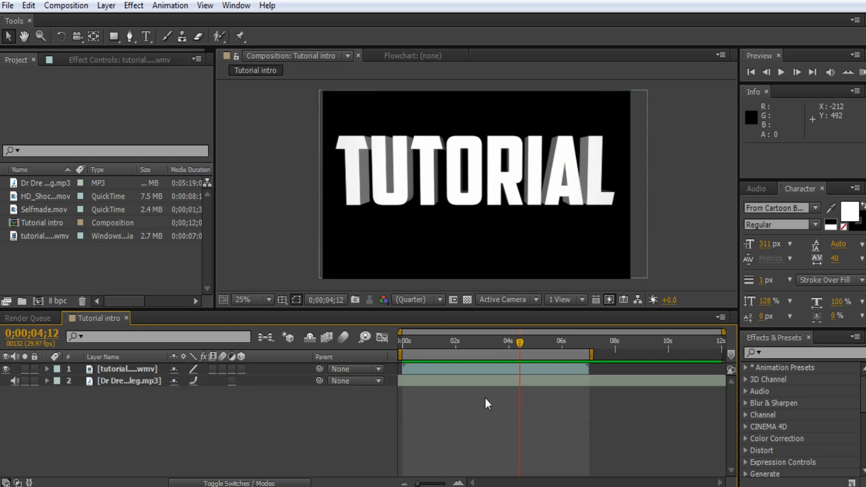
- Add HD_Shockwave_Blue.mov as the top layer of the Tutorial intro composition and scale it to 150% to fill the frame
drag(520, 345, 544, 362)
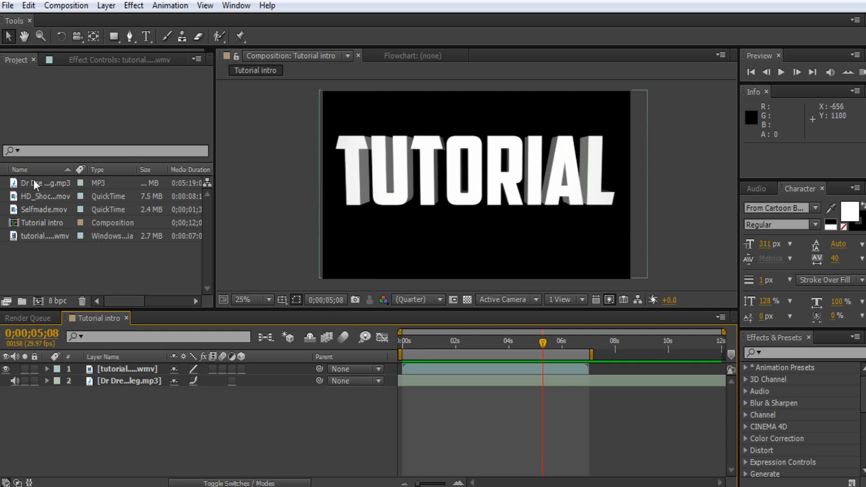
drag(35, 197, 51, 365)
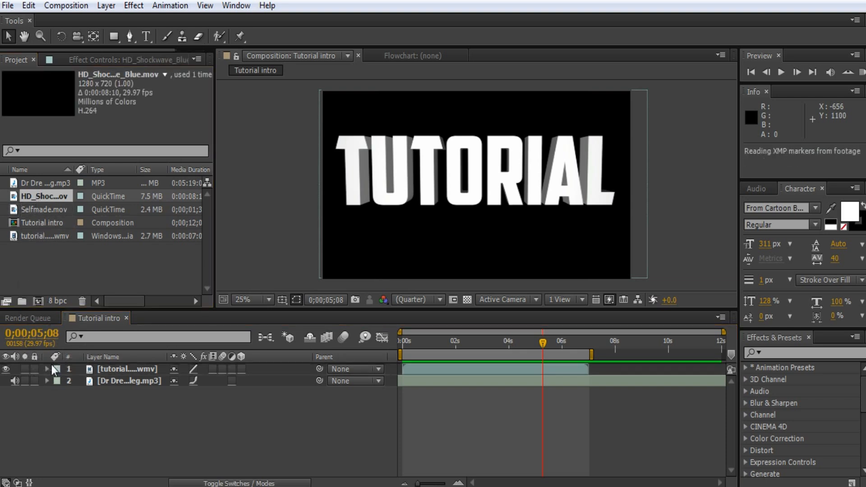
click(53, 209)
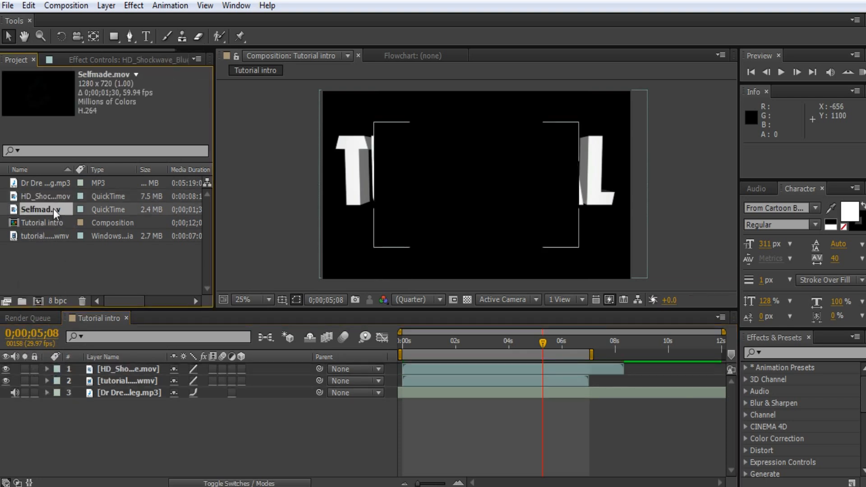
click(60, 282)
click(131, 370)
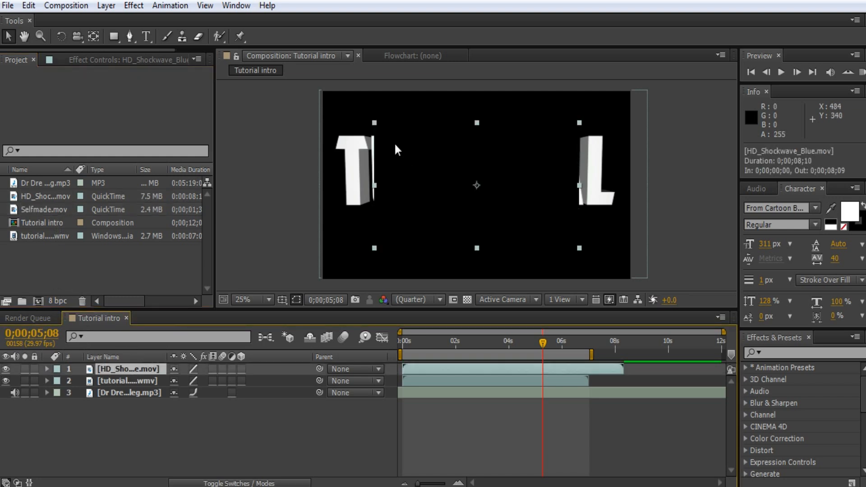
drag(377, 125, 320, 93)
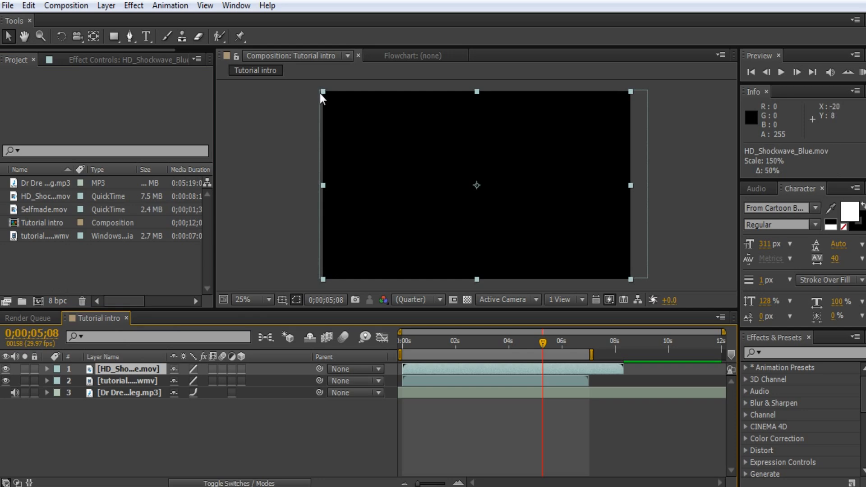
click(263, 186)
- Set the blending mode of the HD_Shockwave_Blue layer to Add
click(137, 366)
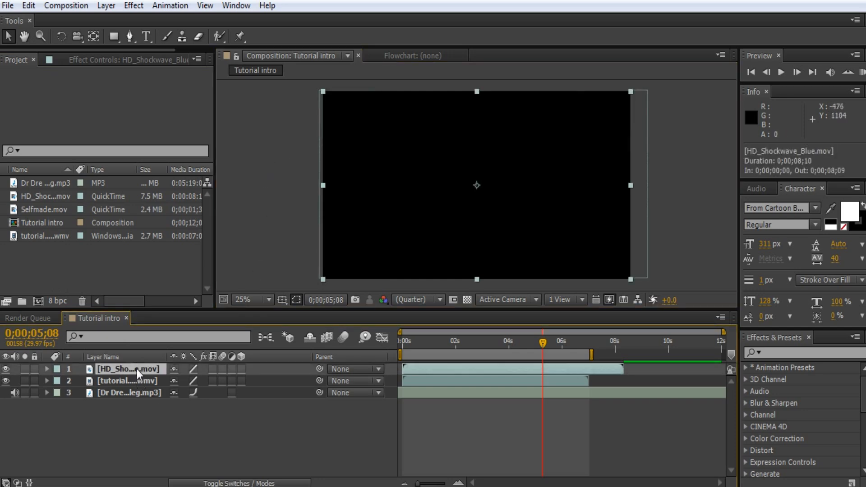
right_click(136, 369)
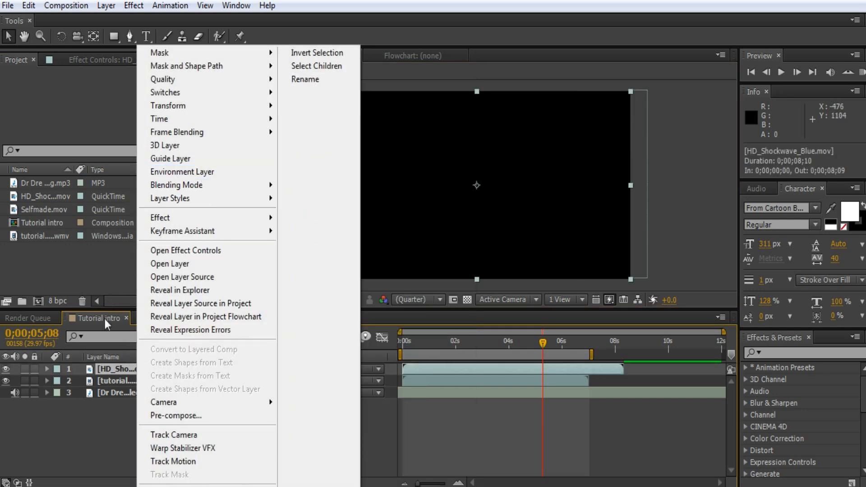
mouse_move(203, 181)
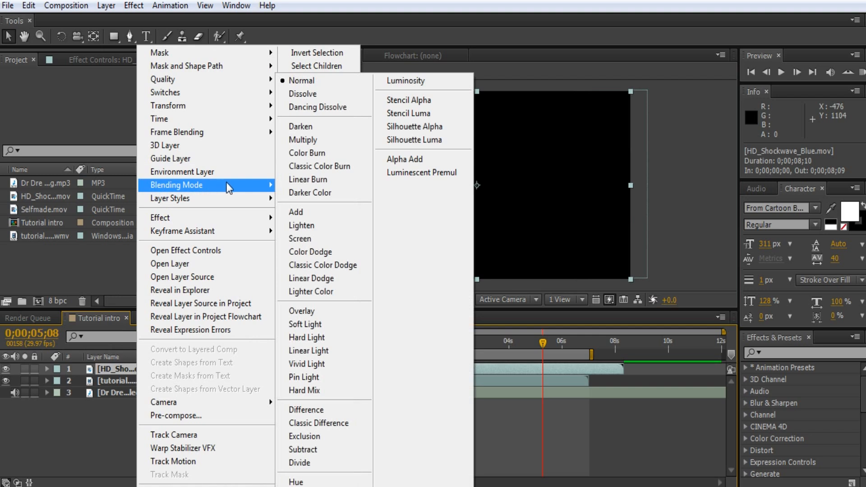
click(307, 217)
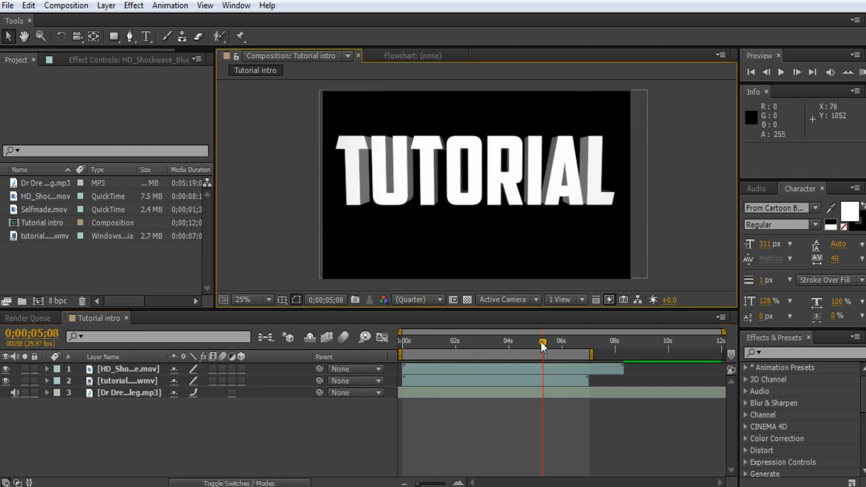
- Shift the HD_Shockwave_Blue layer to start at 0;00;02;22 and preview the composition with sound
drag(541, 342, 492, 349)
click(482, 353)
drag(449, 370, 515, 370)
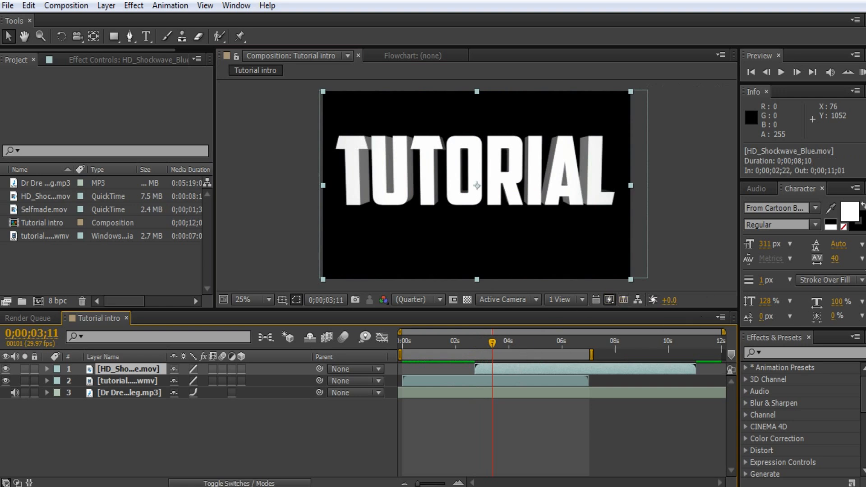
key(KP_0)
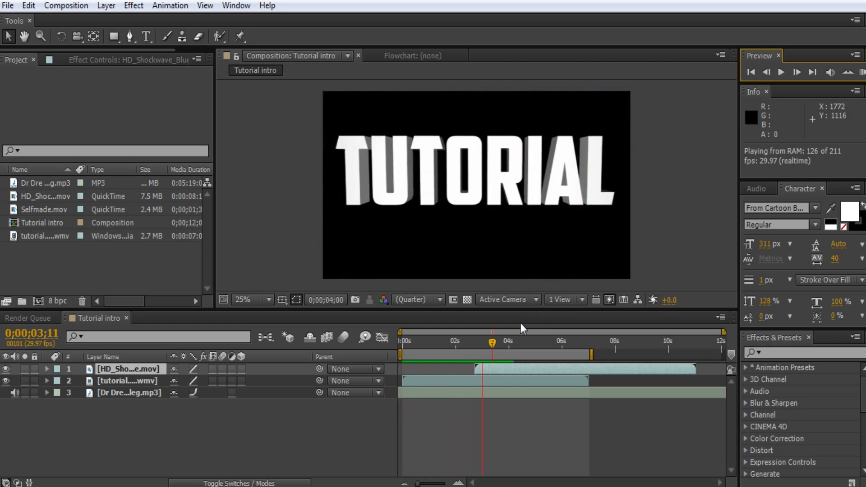
key(space)
- Move the HD_Shockwave_Blue layer earlier to start at 0;00;02;06, preview the timing again, and deselect the layer
drag(479, 371, 464, 371)
key(KP_0)
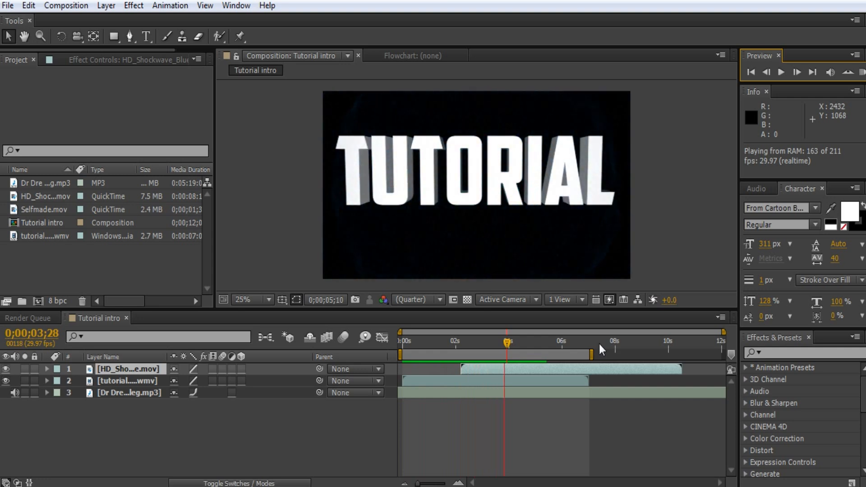
key(space)
click(134, 425)
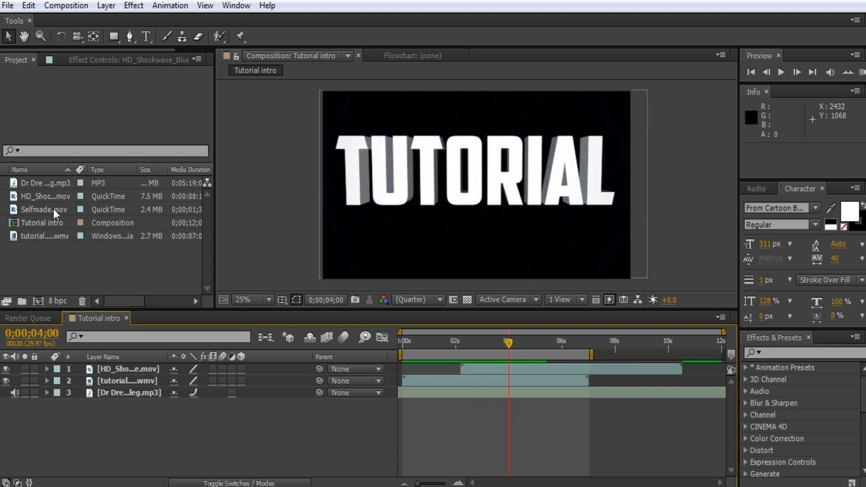
- Add Selfmade.mov to the composition between the HD_Shockwave_Blue and tutorial video layers, and select its layer
drag(53, 209, 58, 374)
click(59, 375)
click(166, 425)
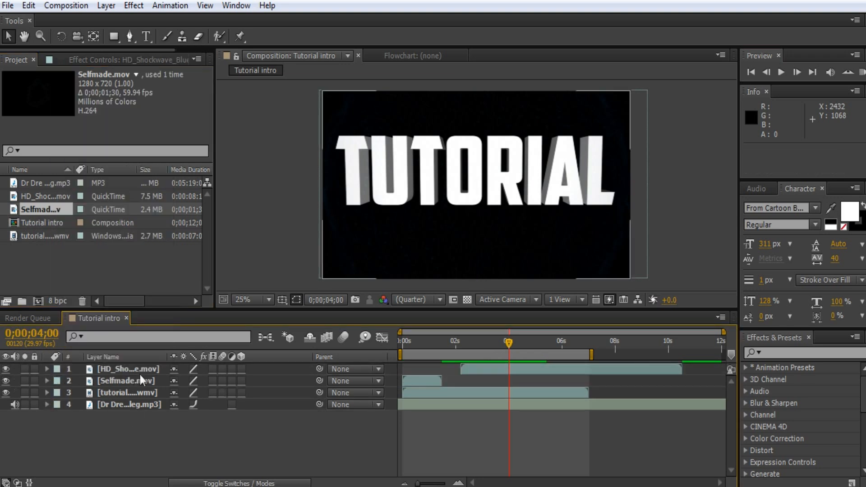
click(135, 378)
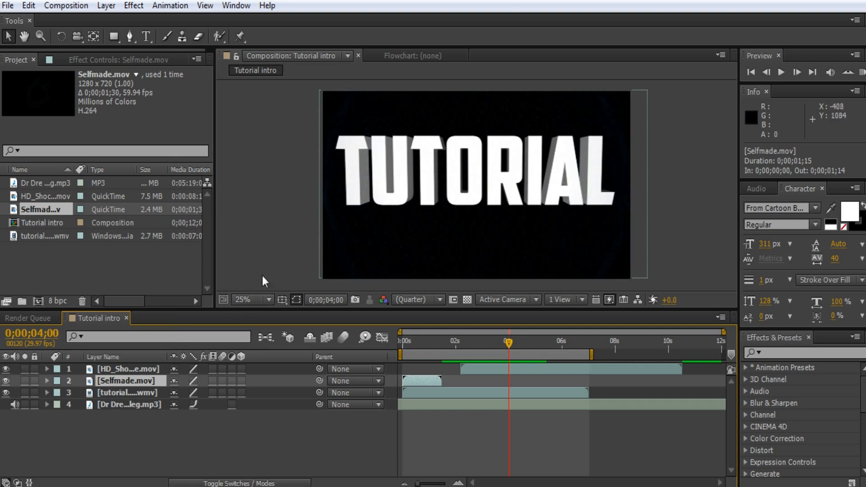
click(114, 369)
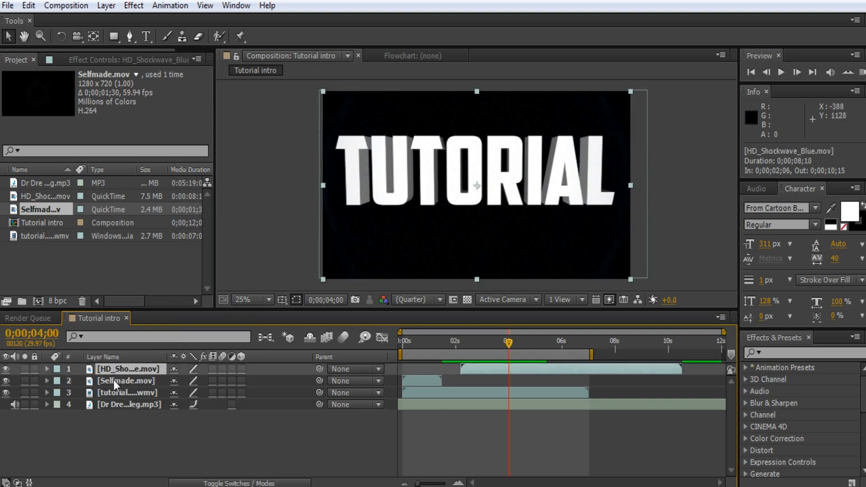
click(114, 383)
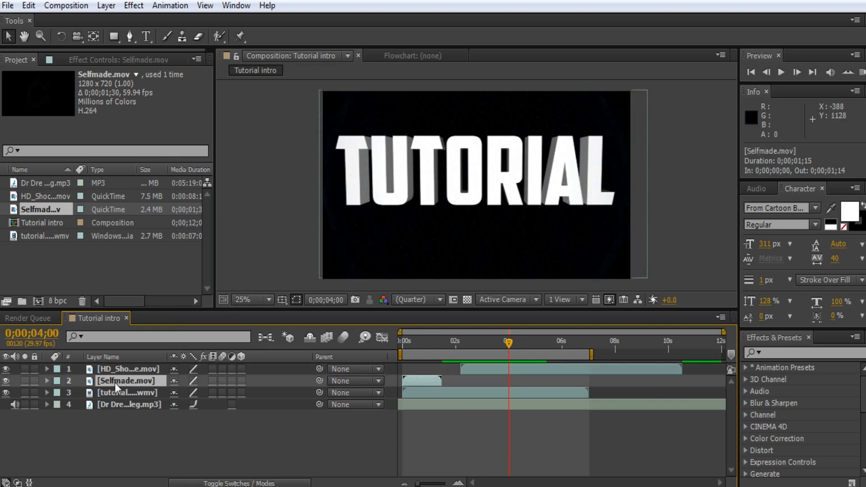
- Move the Selfmade.mov layer to the top of the layer stack and shift it to start at 0;00;02;06
drag(115, 382, 116, 364)
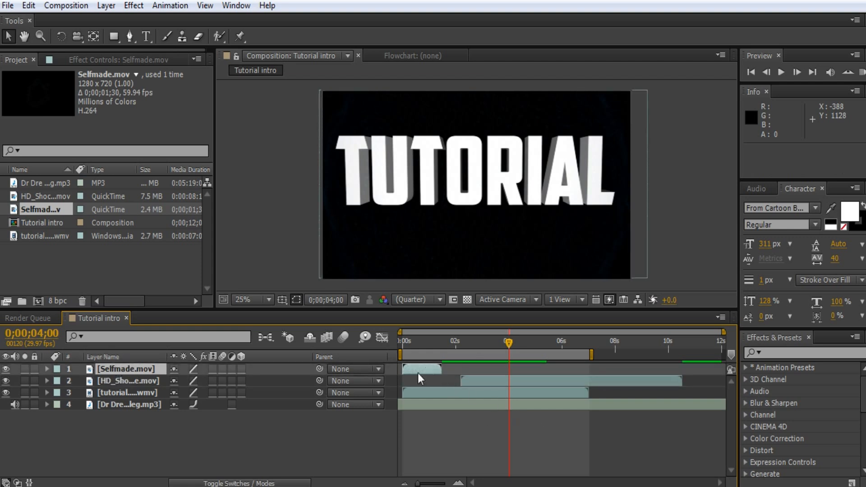
drag(431, 369, 470, 369)
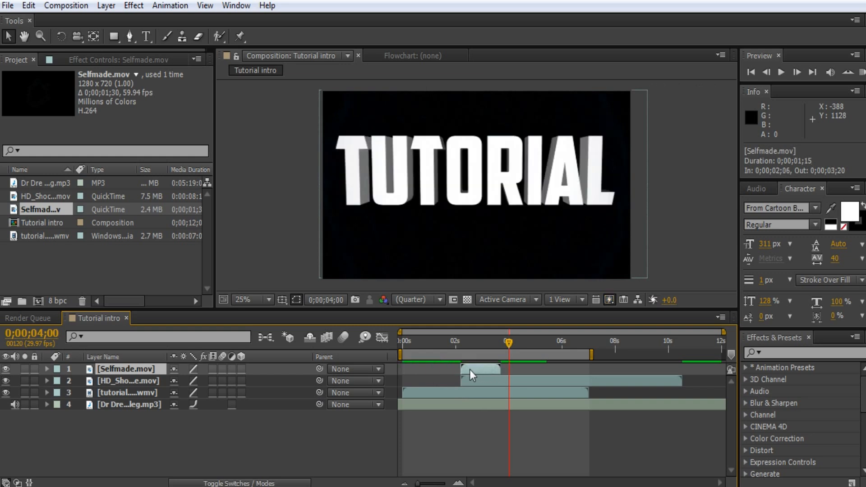
- Scale the Selfmade.mov layer to about 153% so it fills the frame, and set its blending mode to Add
drag(509, 342, 468, 345)
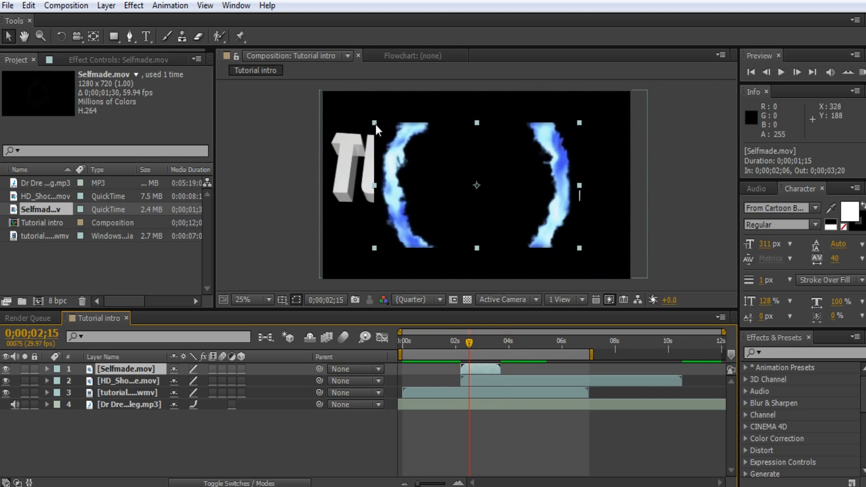
drag(375, 123, 318, 90)
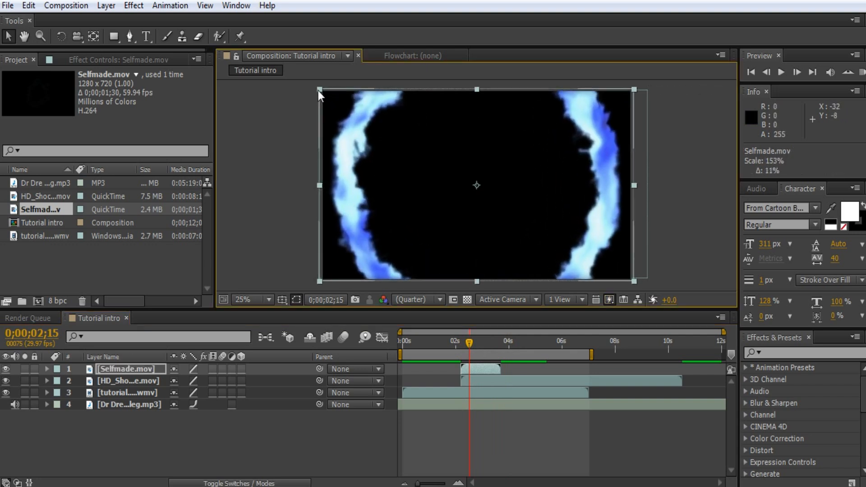
right_click(134, 367)
mouse_move(225, 186)
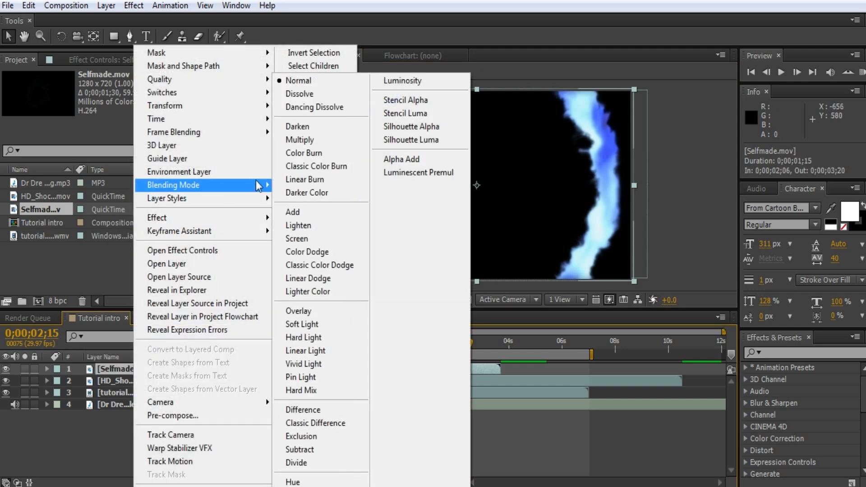
click(331, 218)
click(270, 206)
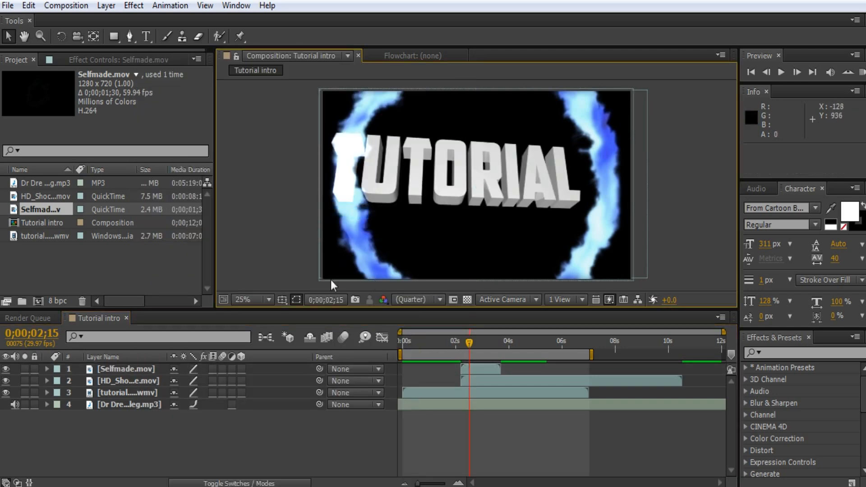
- Shift the Selfmade.mov layer later in small increments until it starts at about 3 seconds, previewing the composition after each move
drag(475, 370, 490, 373)
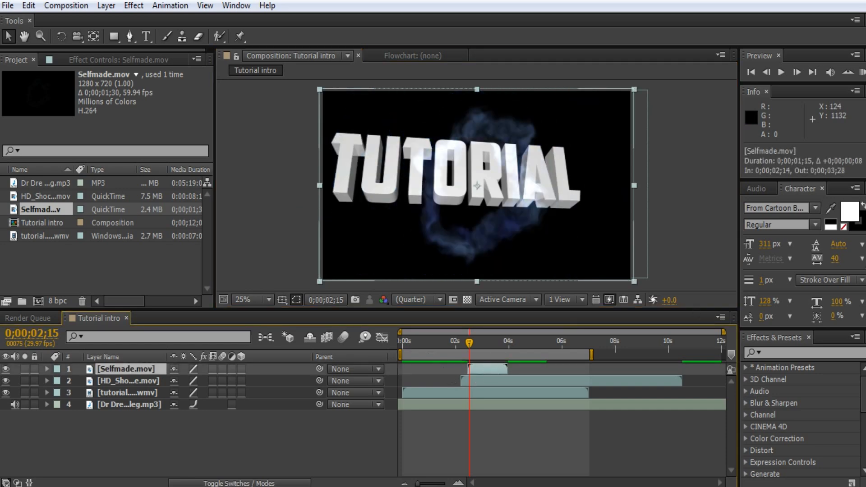
click(862, 72)
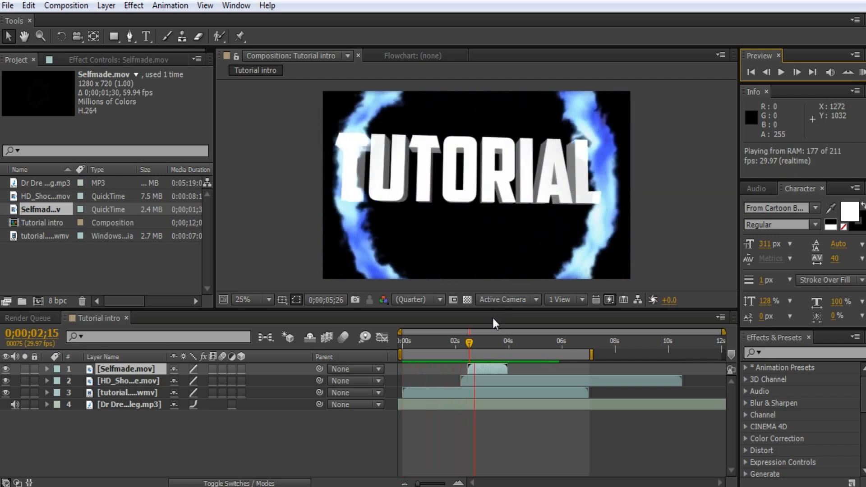
click(472, 370)
drag(472, 369, 487, 369)
key(KP_0)
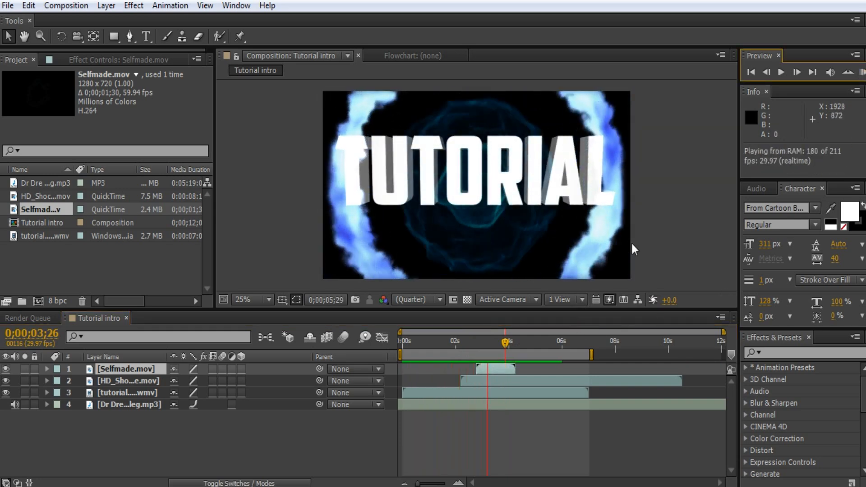
key(space)
drag(486, 371, 491, 372)
click(862, 72)
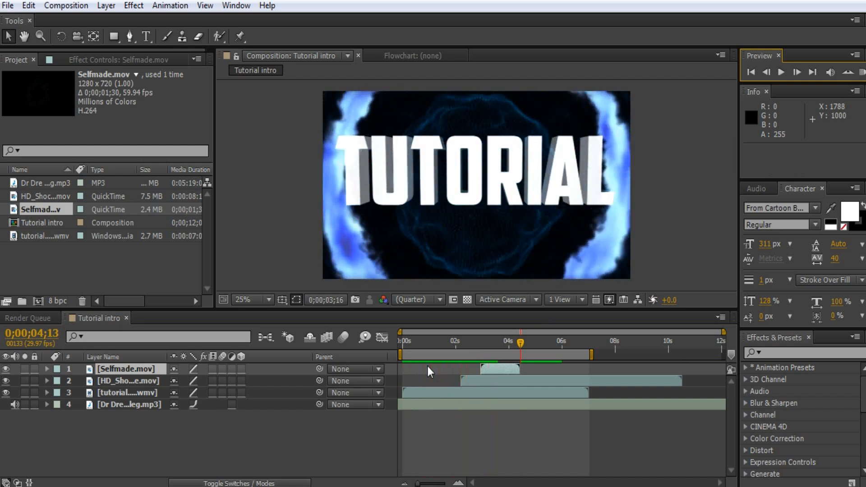
key(space)
click(862, 72)
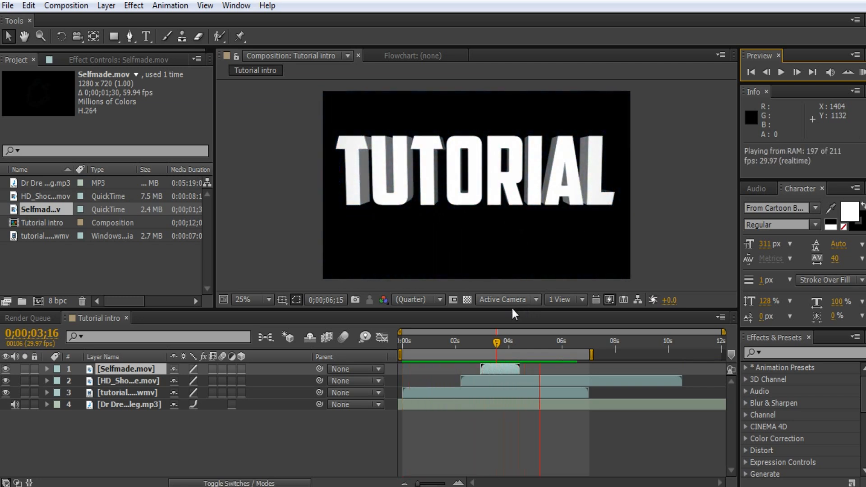
- Play the atroxcrafter_1 video from the desktop as a particle reference, and return to the After Effects composition
click(407, 399)
click(273, 238)
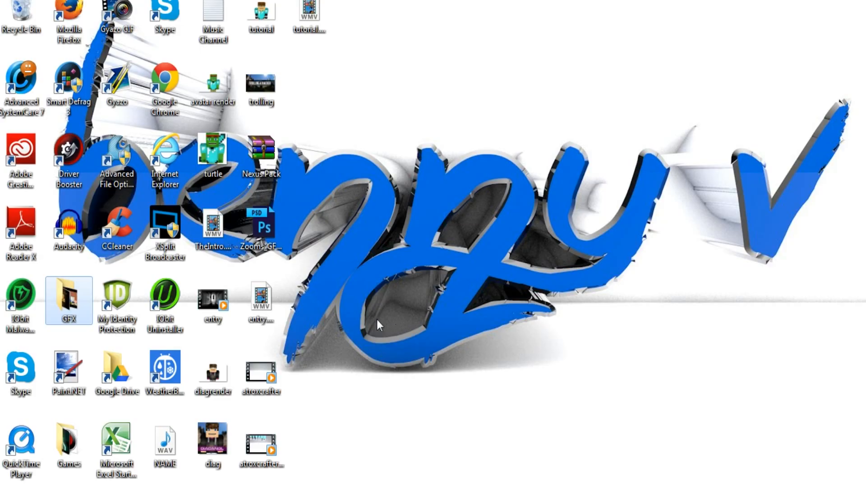
click(295, 419)
click(264, 442)
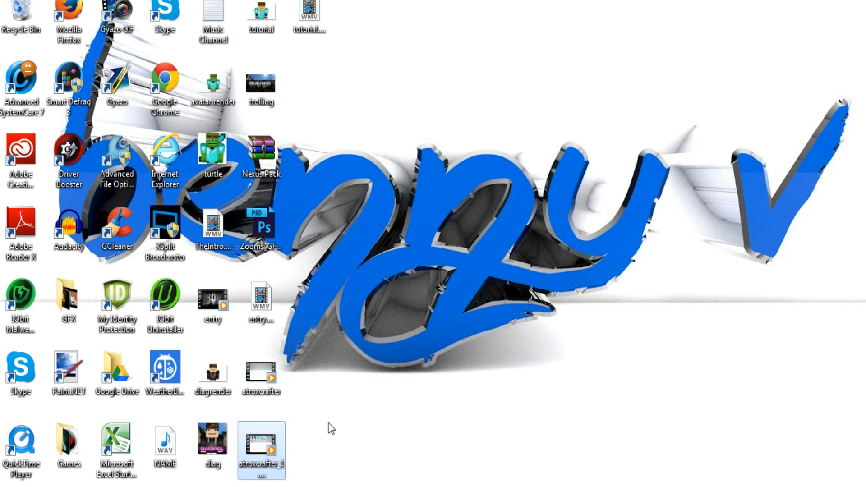
double_click(268, 437)
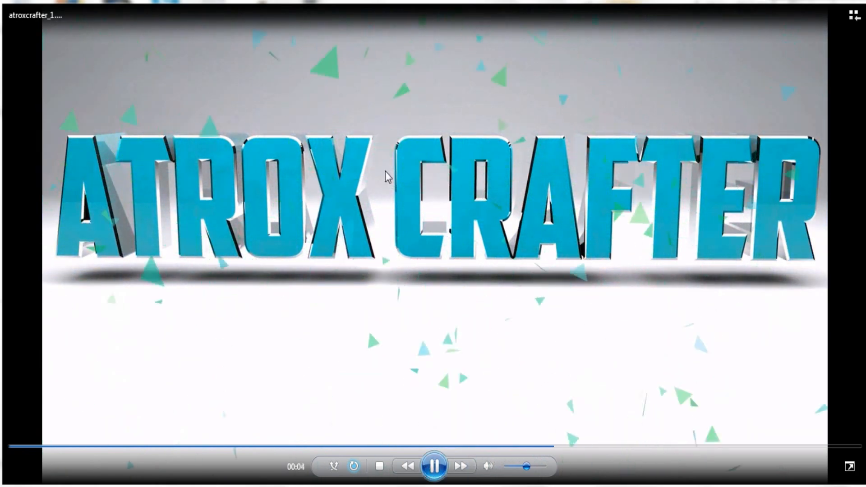
right_click(412, 486)
click(415, 469)
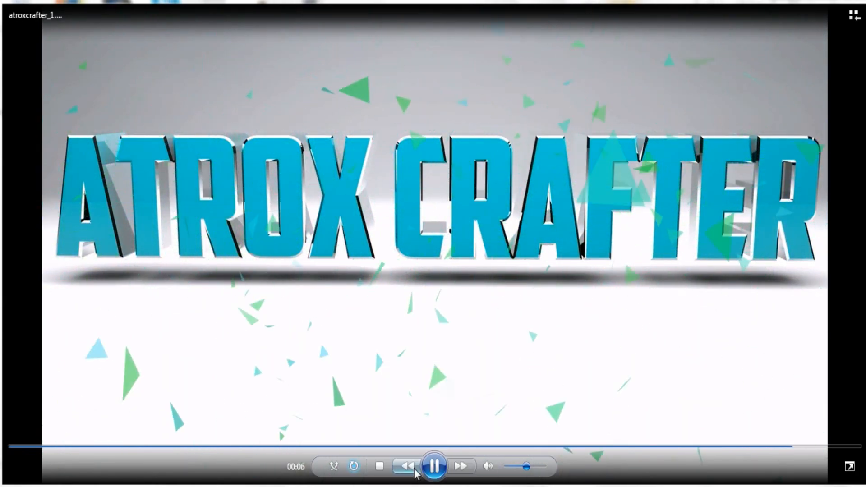
click(378, 486)
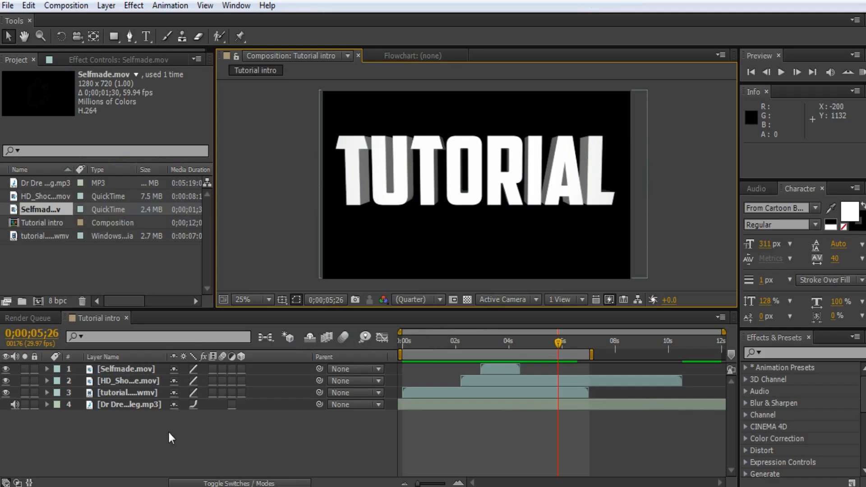
- Create a gray solid of 1920 x 1080 px, named Gray Solid 1, in the Tutorial intro composition
click(169, 432)
click(85, 283)
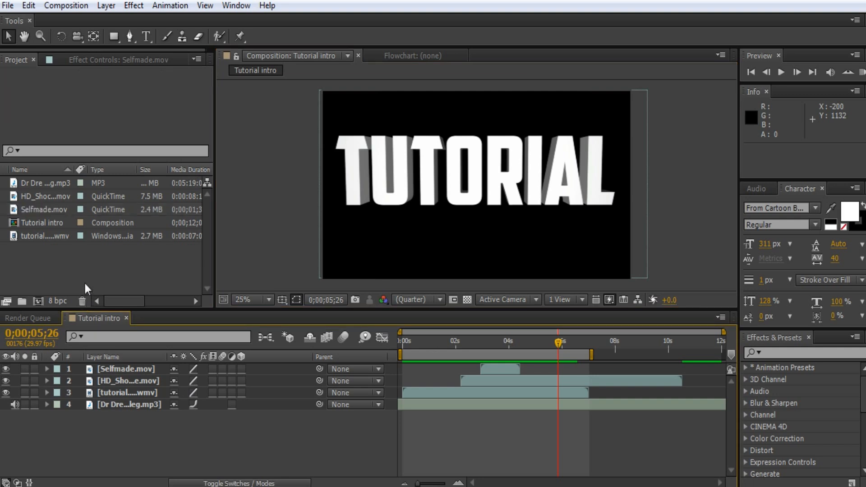
click(129, 435)
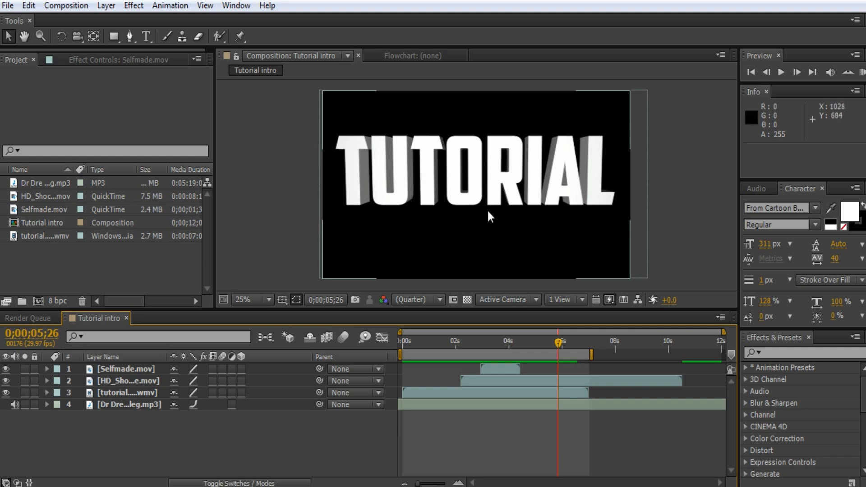
right_click(73, 416)
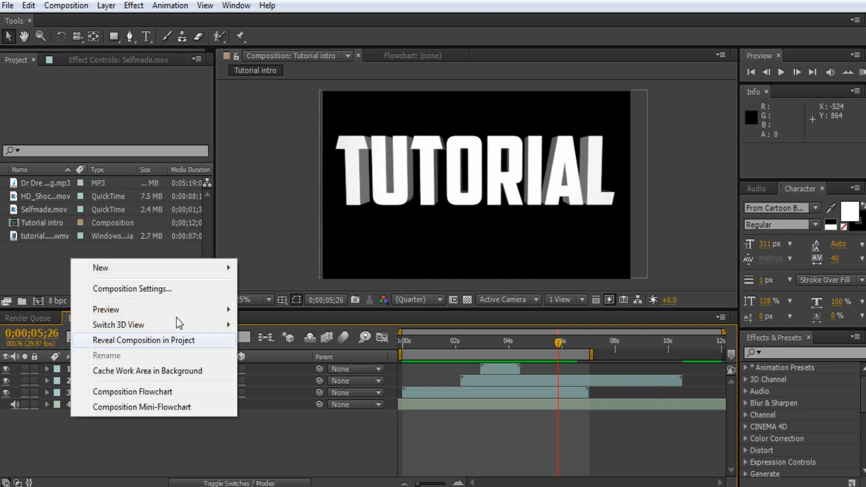
mouse_move(207, 272)
click(333, 308)
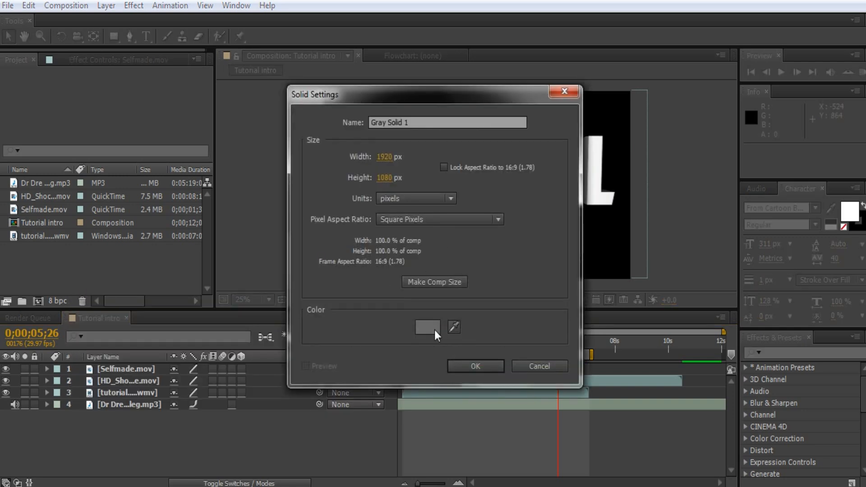
click(434, 329)
click(719, 295)
click(483, 369)
- Apply the CC Particle World simulation effect to the gray solid layer
right_click(132, 373)
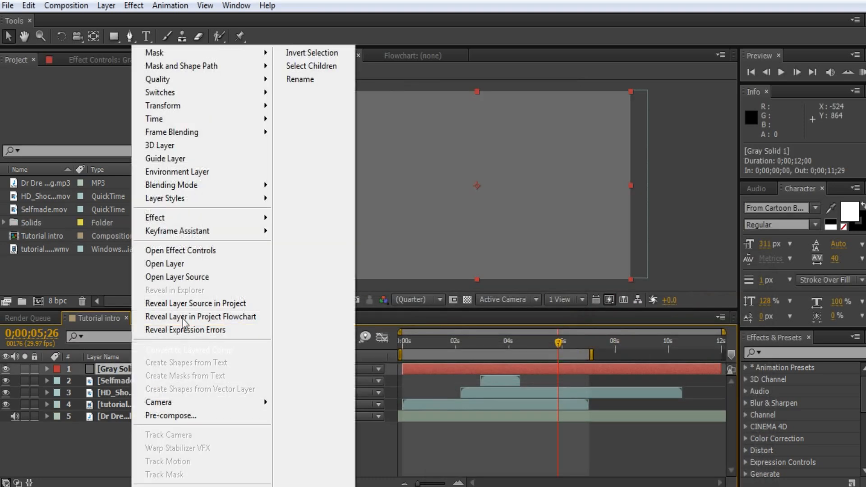
mouse_move(191, 215)
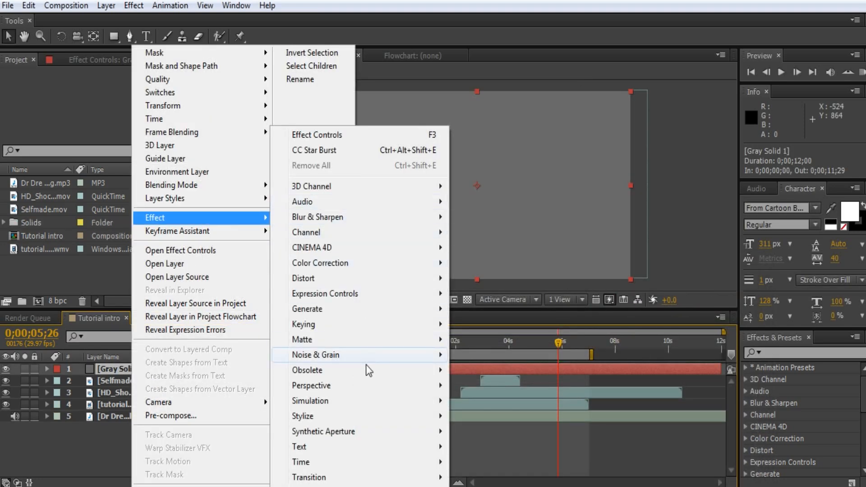
mouse_move(358, 401)
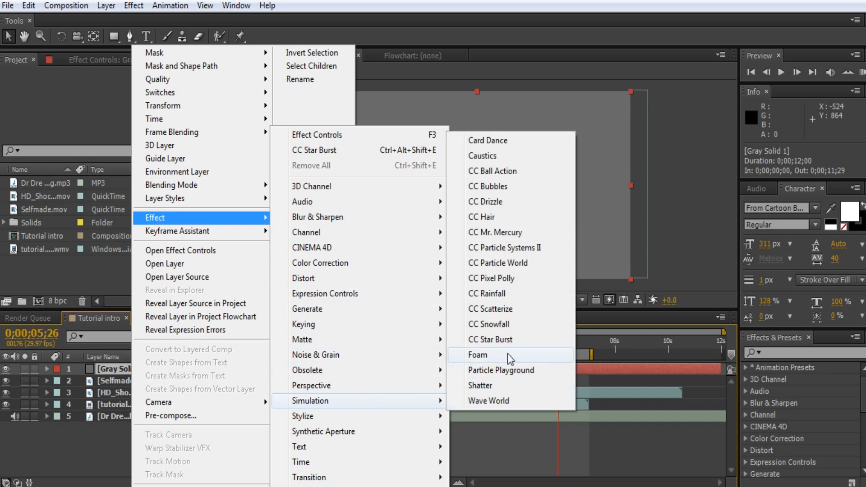
click(536, 263)
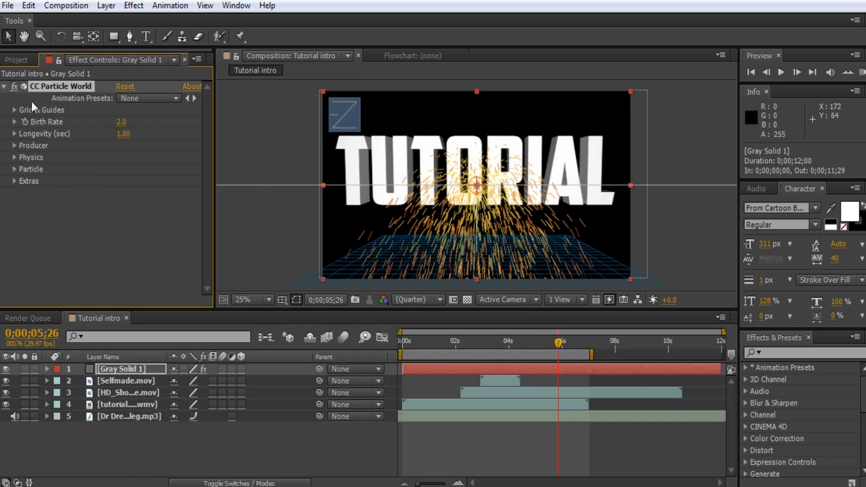
- Turn off the Position, Radius, Motion Path, Grid, Horizon and Axis Box guides of CC Particle World
click(8, 111)
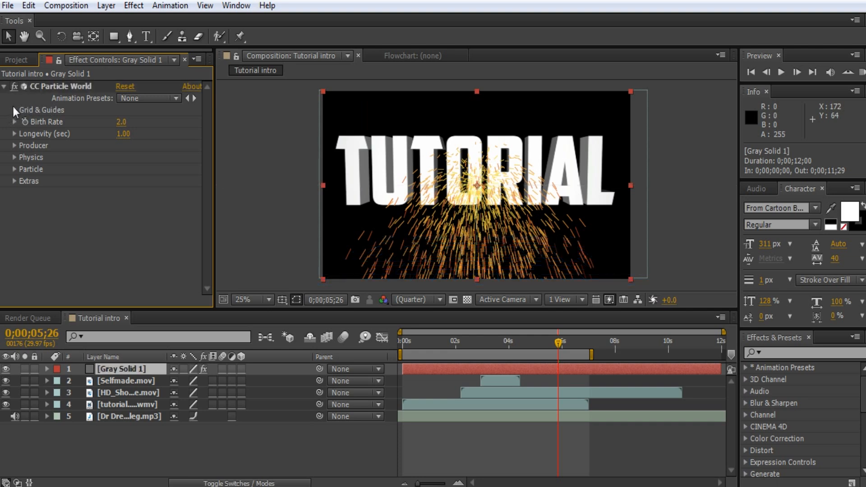
click(15, 110)
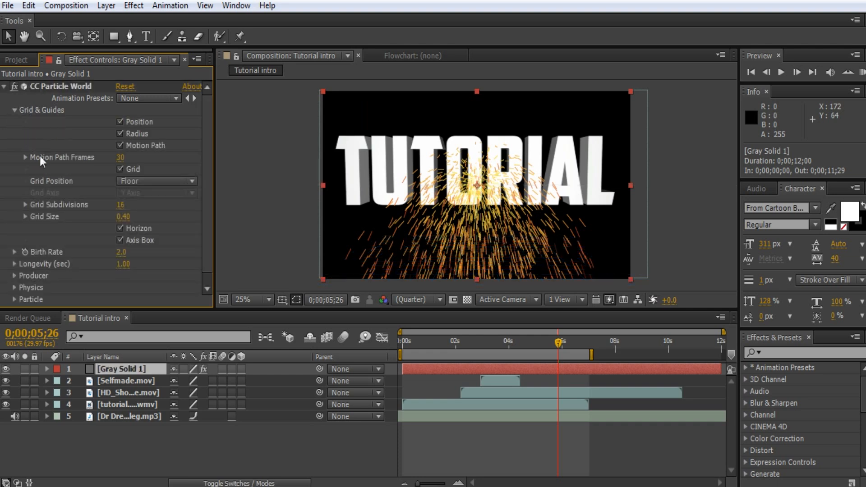
click(120, 122)
click(120, 134)
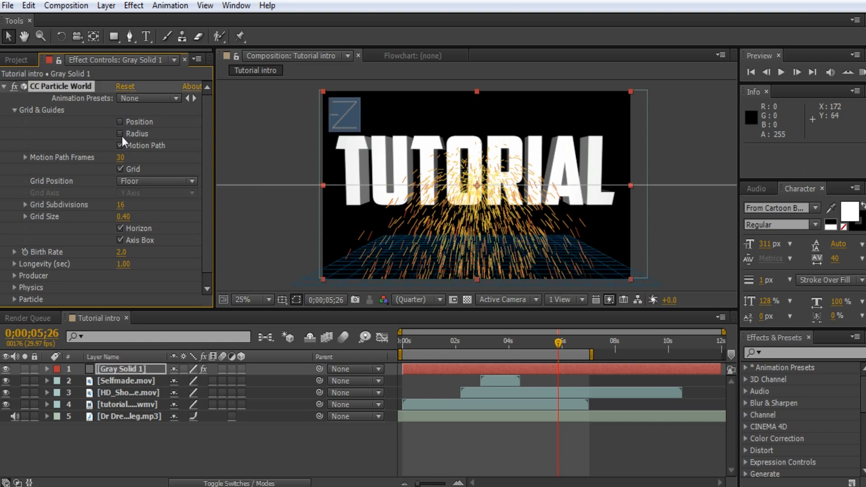
click(120, 145)
click(120, 168)
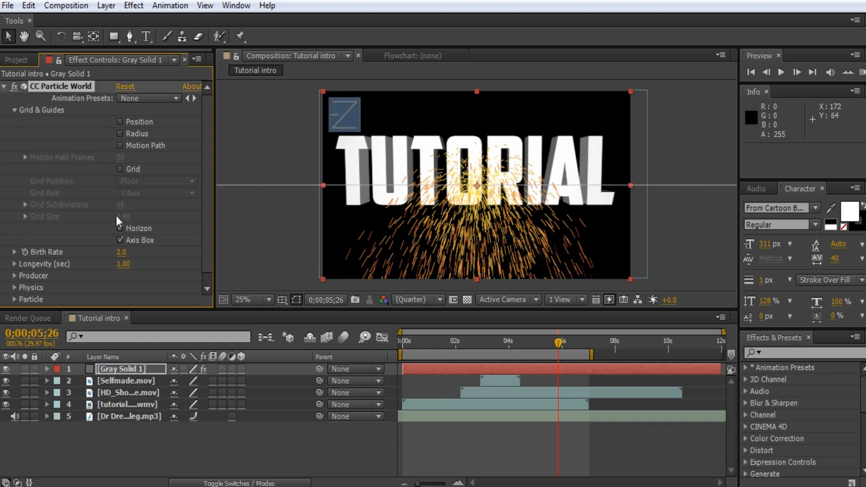
click(120, 229)
click(121, 240)
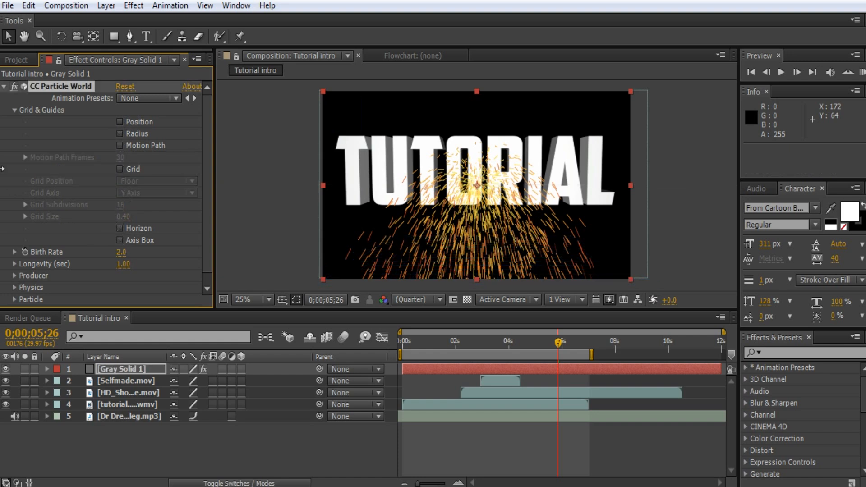
click(13, 110)
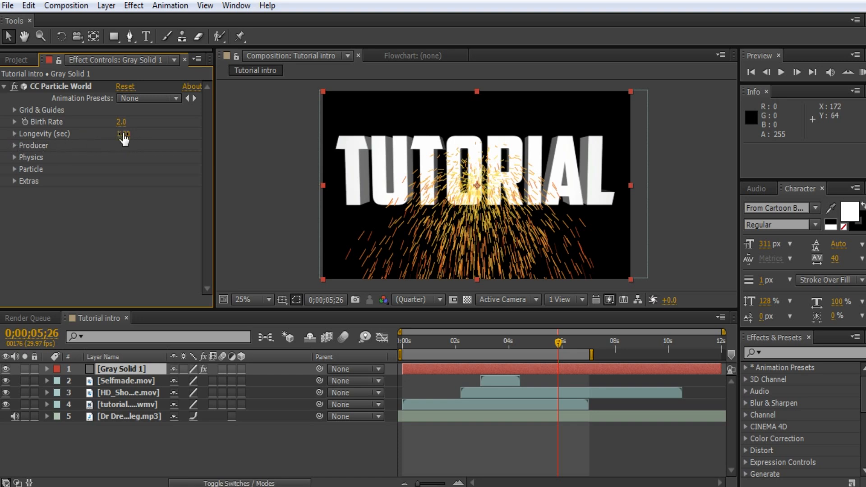
- Set the particle longevity to 0.74 seconds and the producer radii to X 0.505, Y 0.520 and Z 0.915
drag(123, 135, 107, 132)
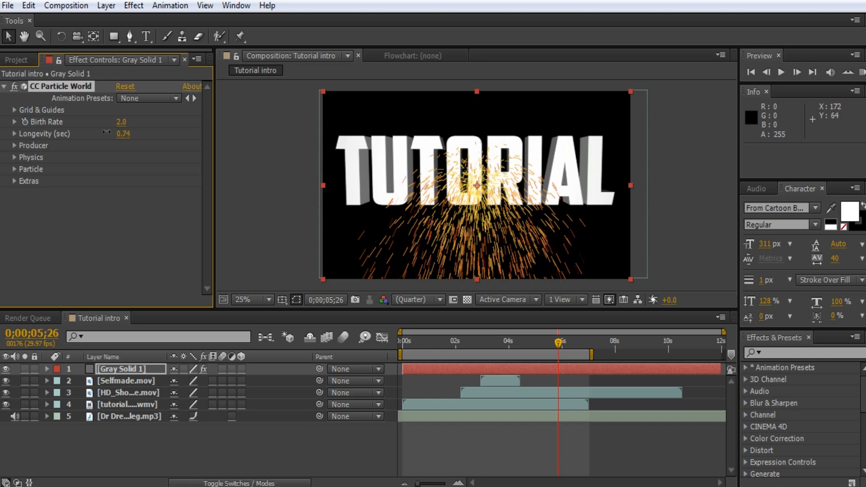
click(15, 145)
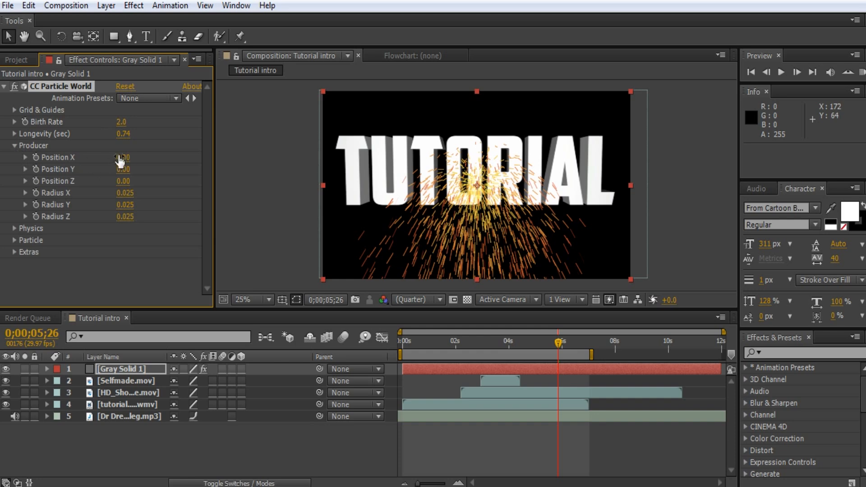
mouse_move(122, 157)
mouse_down()
mouse_move(134, 153)
mouse_move(120, 153)
mouse_up()
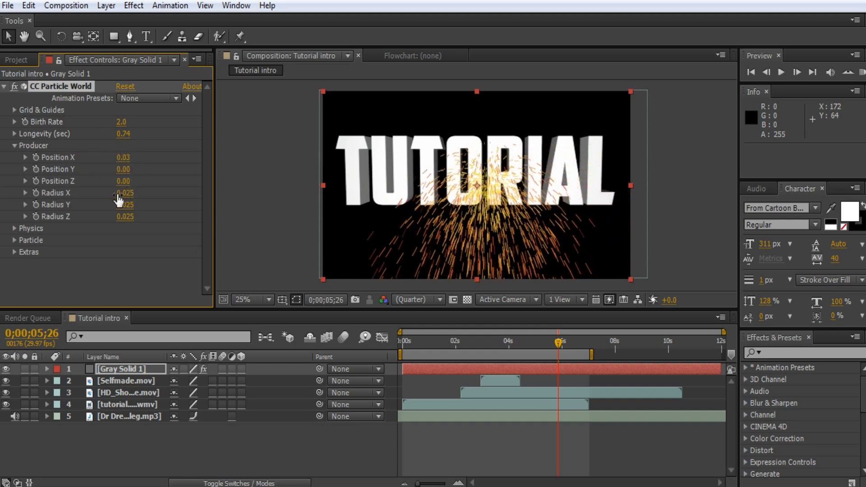
key(ctrl+z)
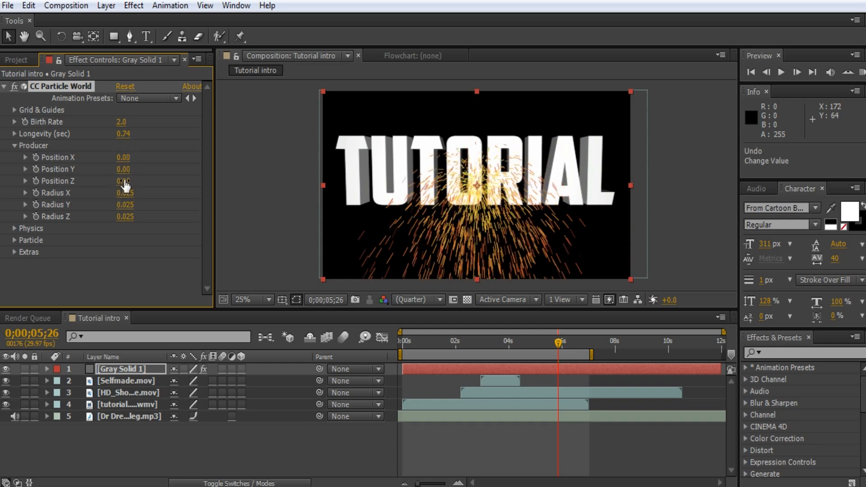
mouse_move(122, 193)
mouse_down()
mouse_move(155, 197)
mouse_move(107, 197)
mouse_move(146, 204)
mouse_move(139, 216)
mouse_move(193, 226)
mouse_up()
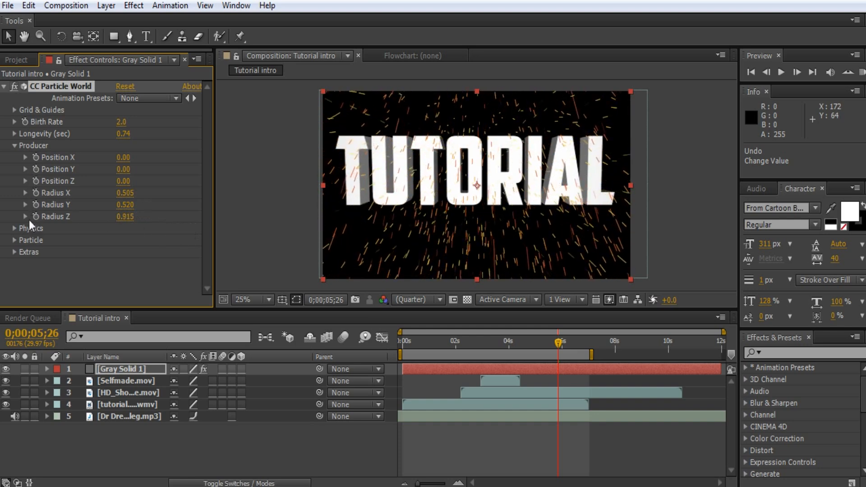
- Set the physics animation of CC Particle World to Cone Axis and expand the Particle settings
click(14, 146)
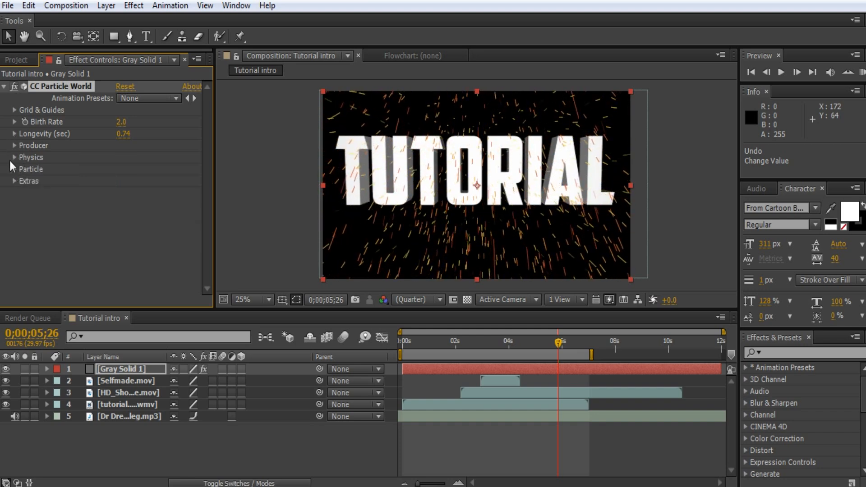
click(15, 157)
click(15, 157)
click(15, 157)
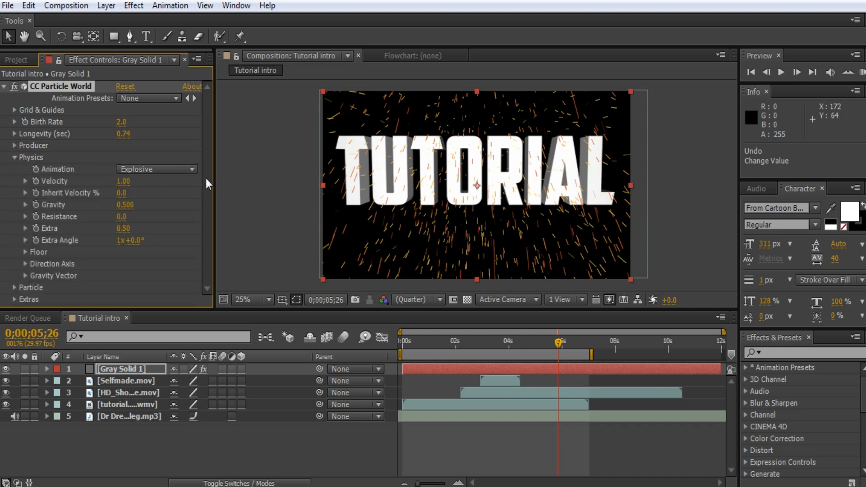
click(188, 169)
click(183, 214)
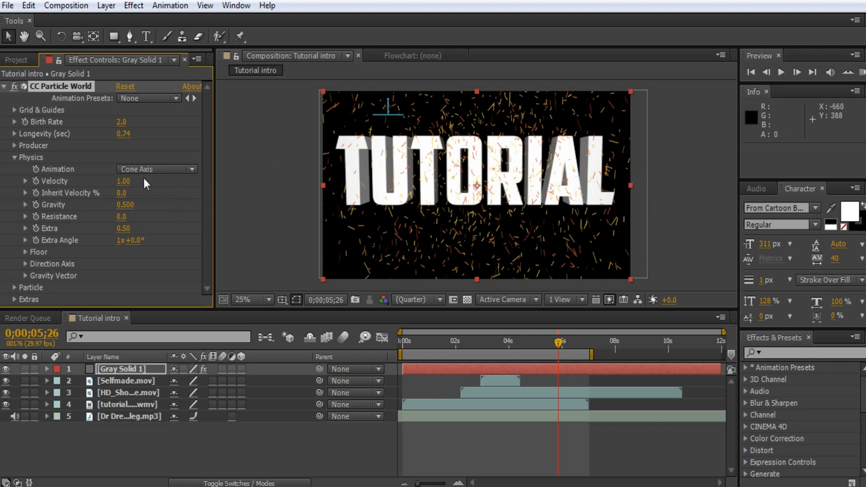
click(142, 205)
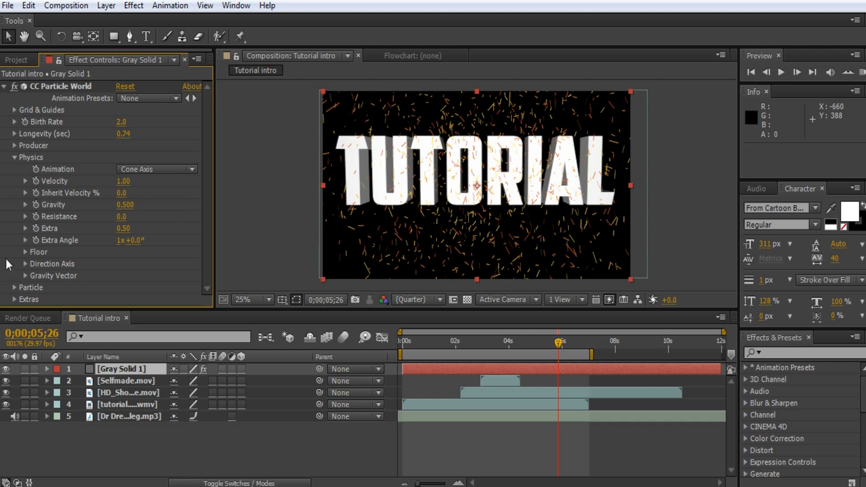
click(25, 252)
click(27, 217)
click(14, 158)
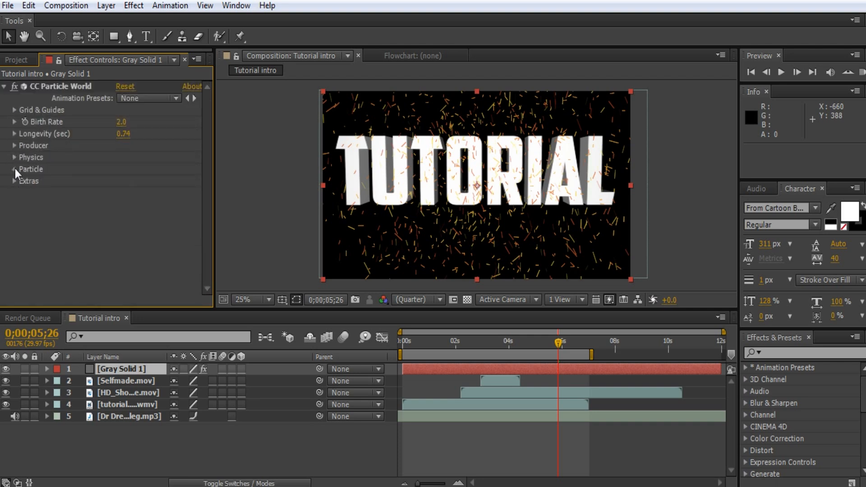
click(14, 169)
click(123, 252)
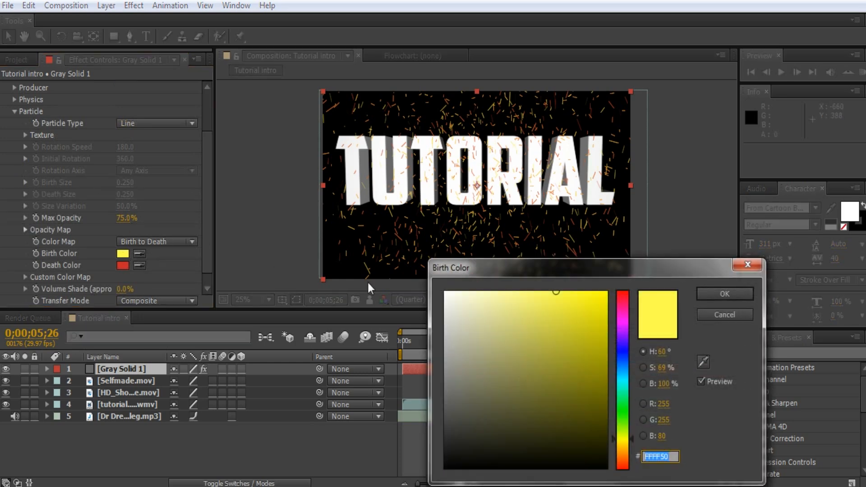
click(747, 265)
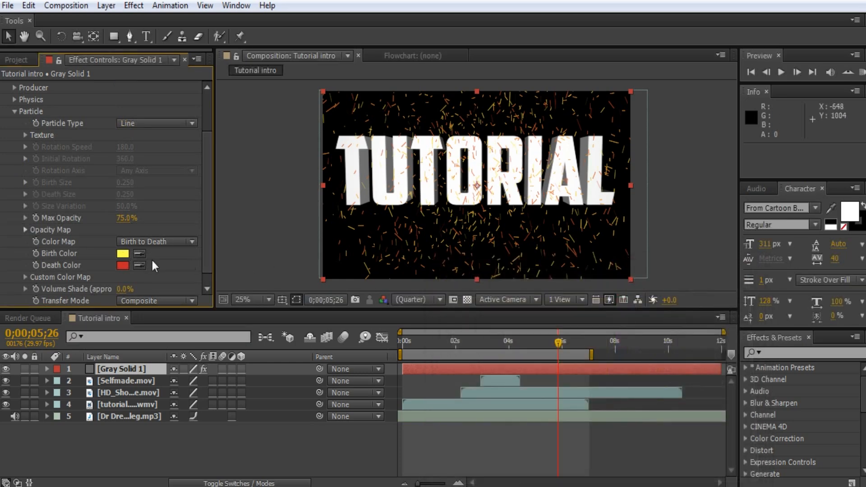
double_click(113, 255)
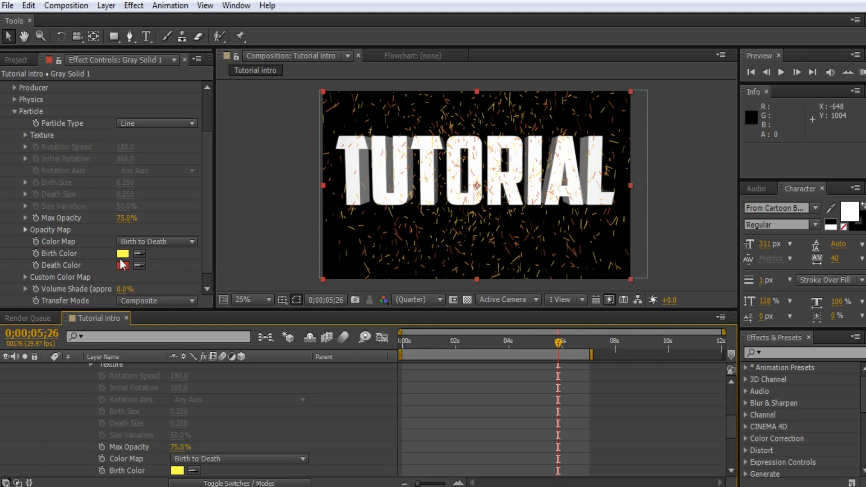
scroll(90, 410, up, 3)
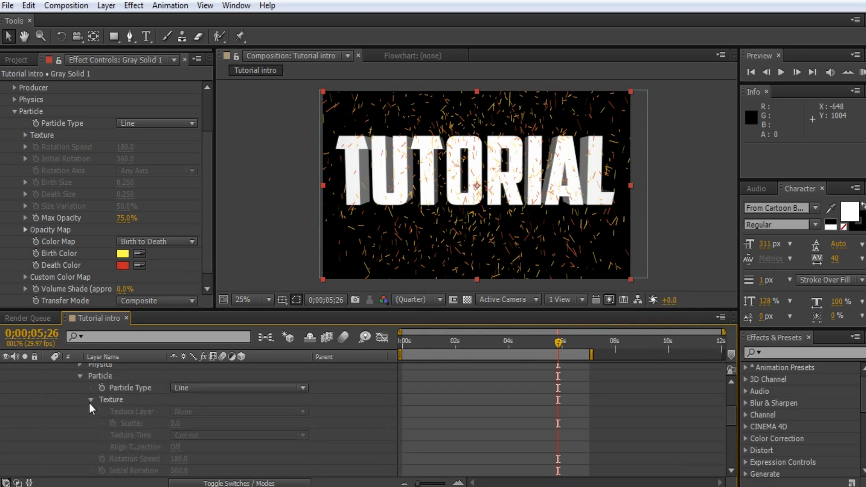
scroll(84, 413, up, 3)
scroll(83, 417, down, 4)
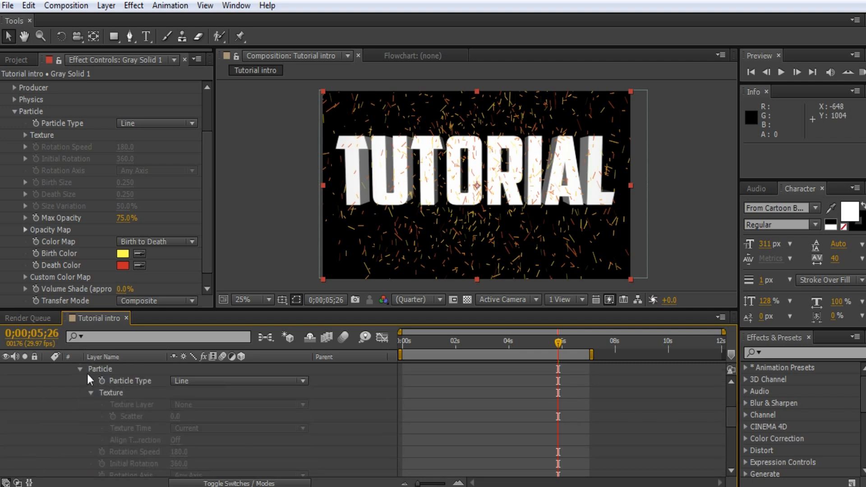
scroll(79, 370, up, 6)
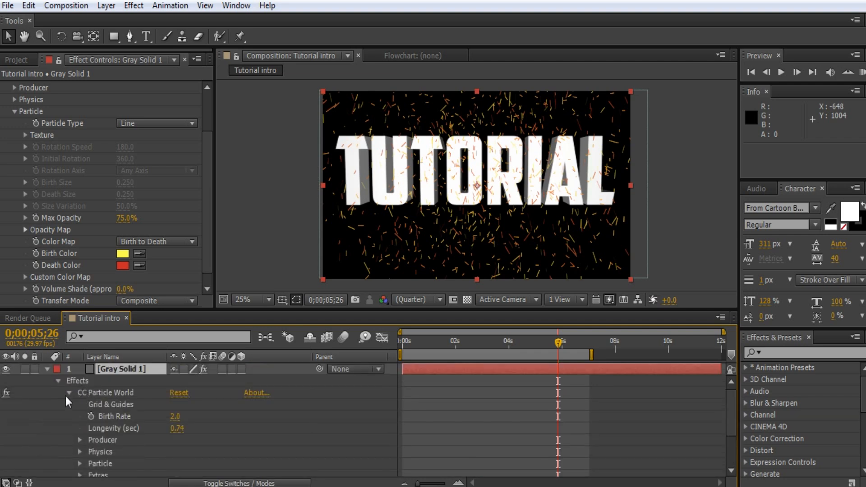
click(47, 369)
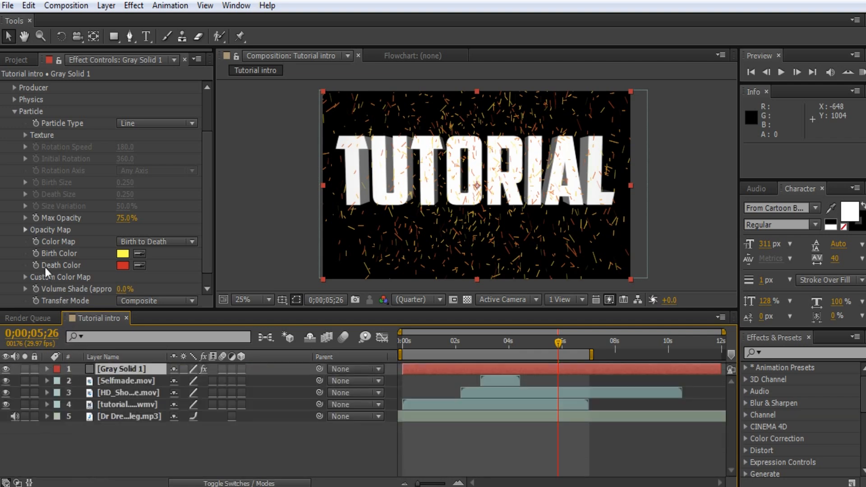
- Set the particle birth color to turquoise 00FFD8 and the death color to blue 00CCFF
click(124, 253)
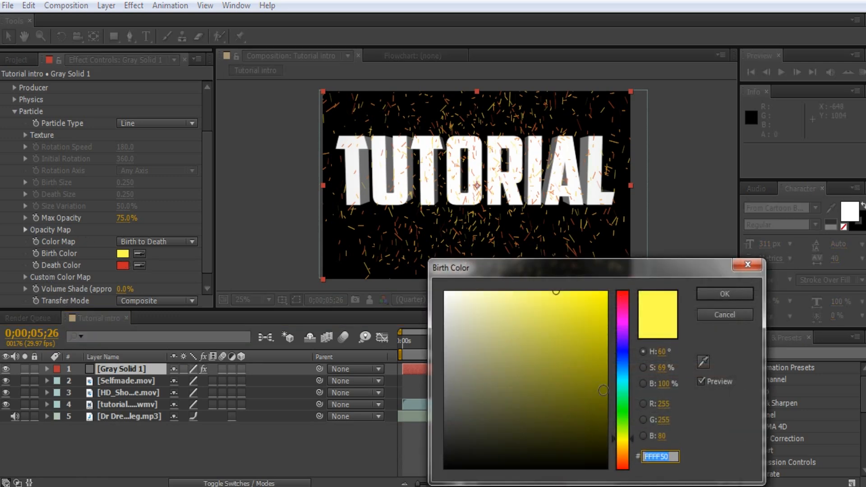
click(621, 394)
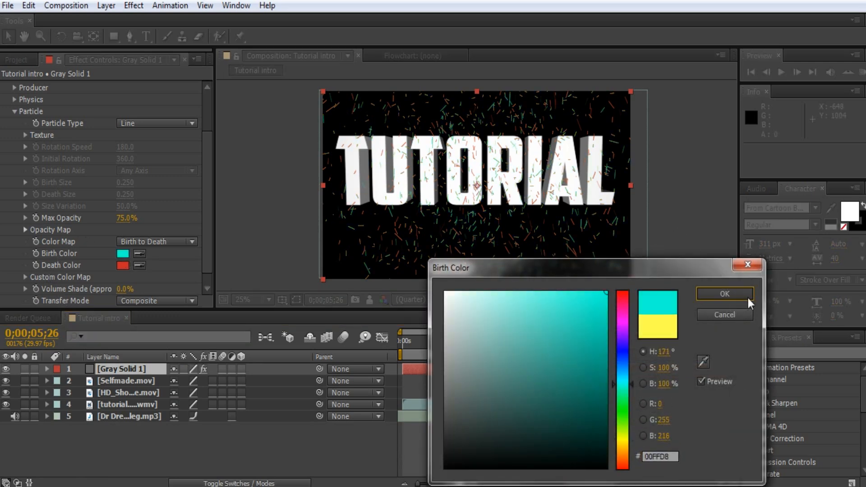
click(736, 293)
click(122, 265)
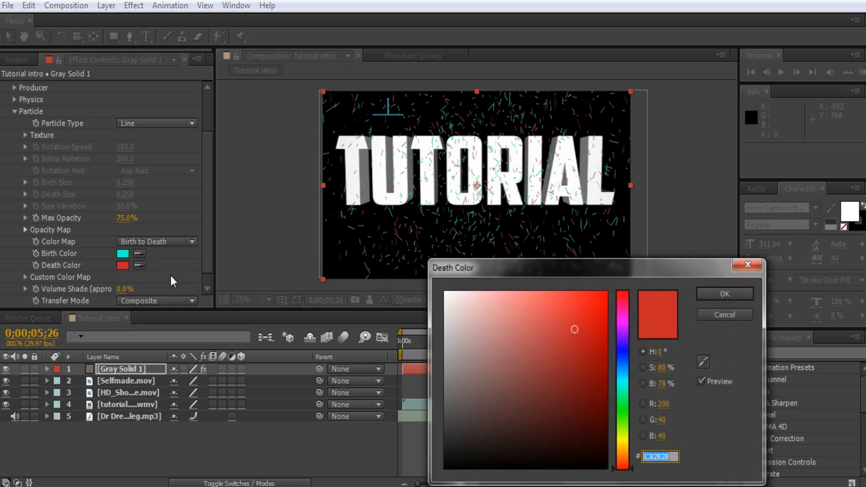
click(622, 374)
click(584, 335)
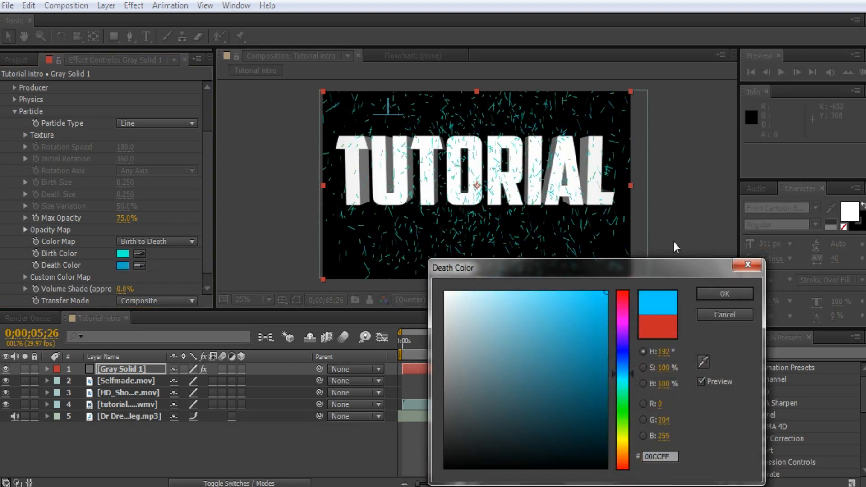
click(710, 294)
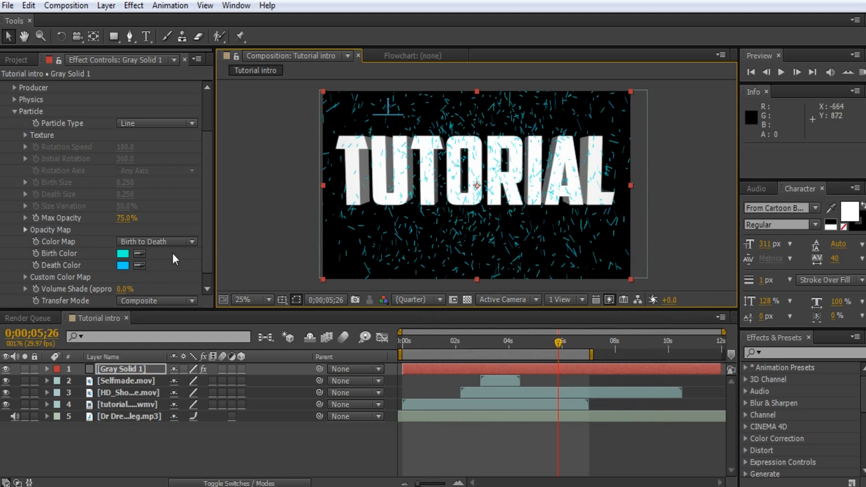
scroll(173, 255, down, 1)
click(166, 289)
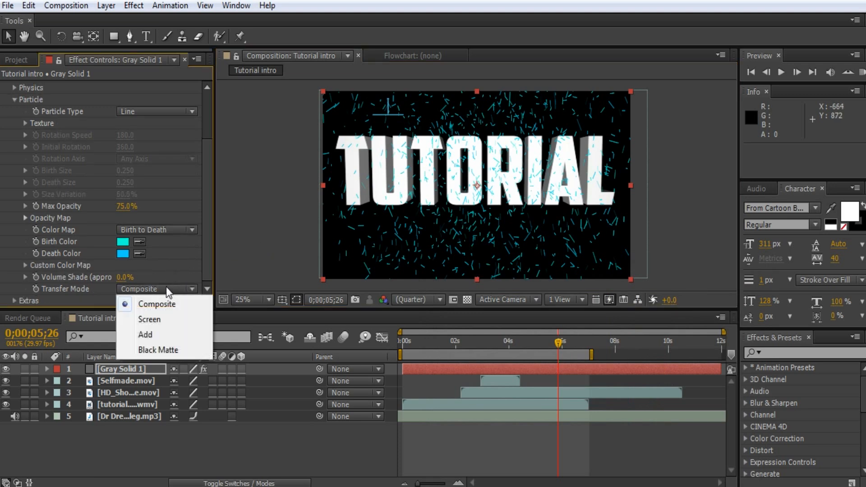
click(165, 286)
- Try the particle types QuadPolygon, Lens Darken Fade, Textured Square, Faded Sphere, Shaded Sphere, Star and Line
click(186, 110)
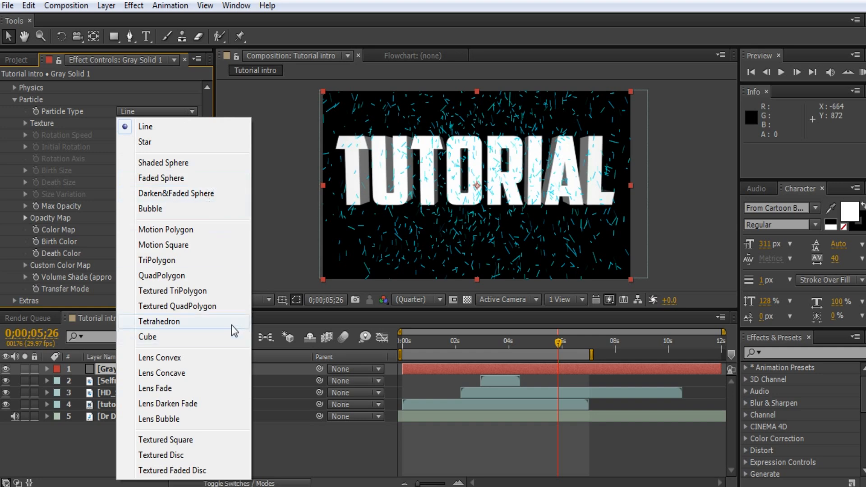
click(224, 270)
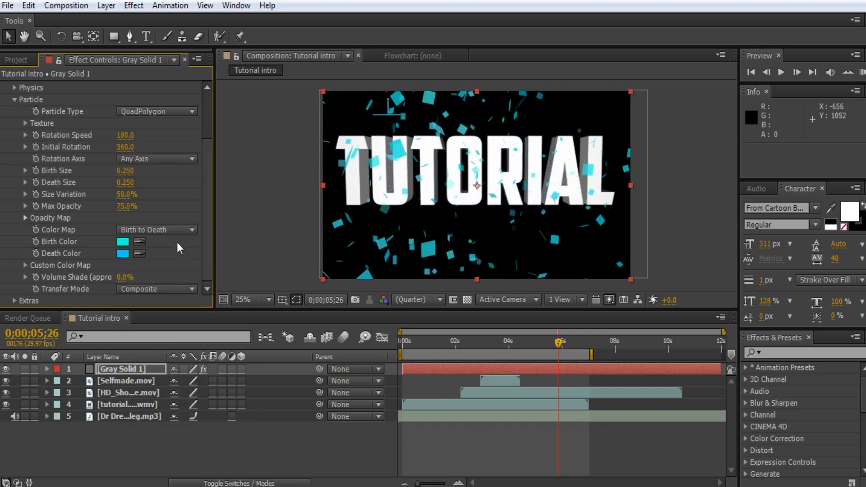
click(177, 113)
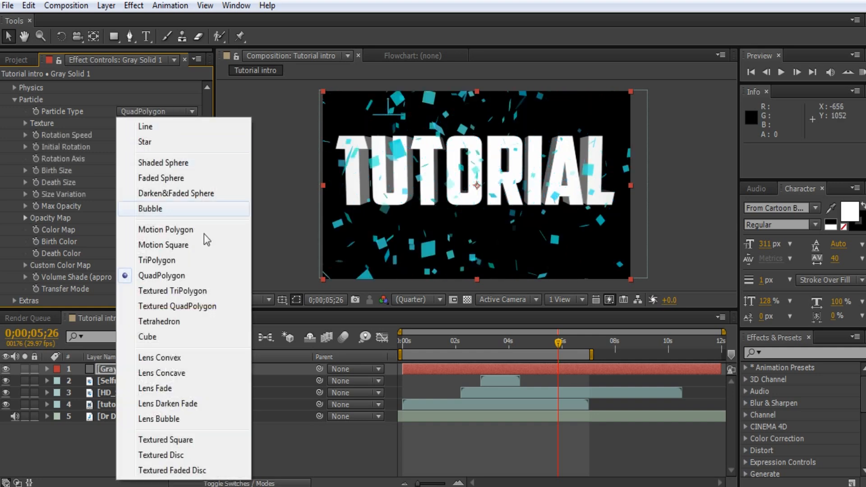
click(186, 403)
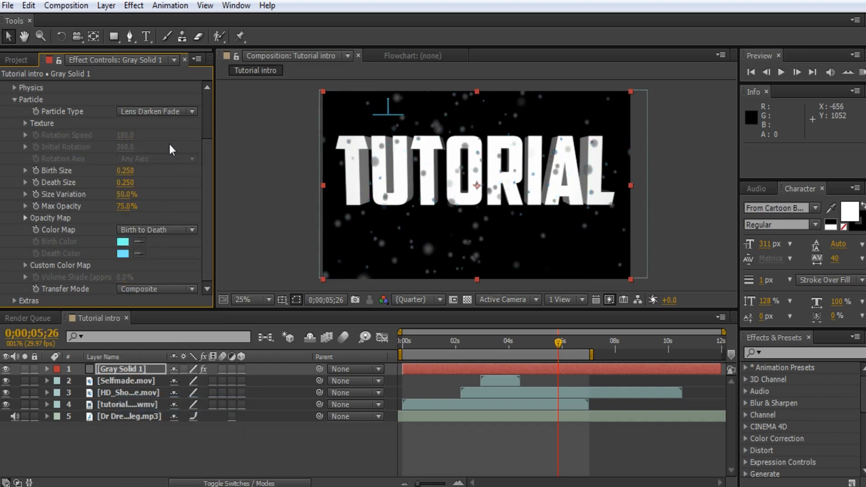
click(175, 112)
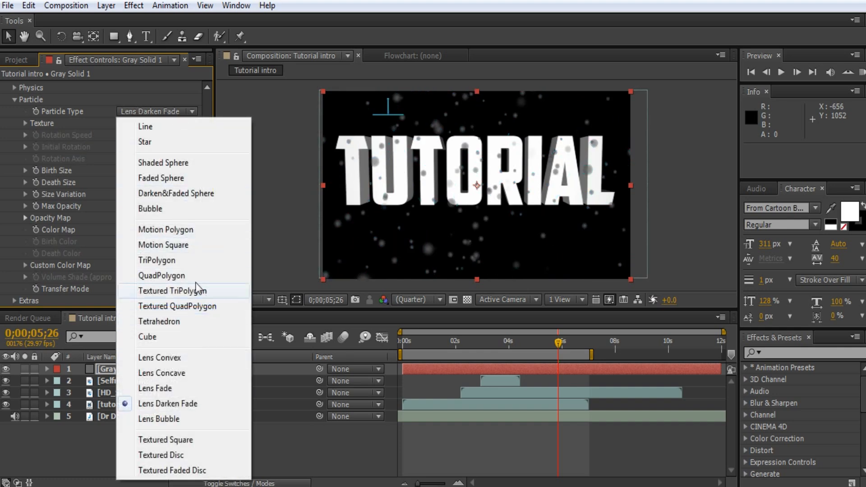
click(181, 440)
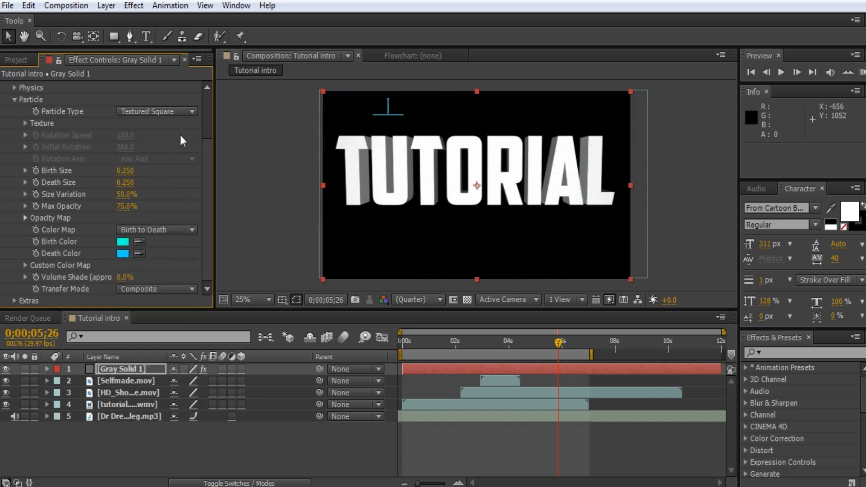
click(186, 111)
click(183, 176)
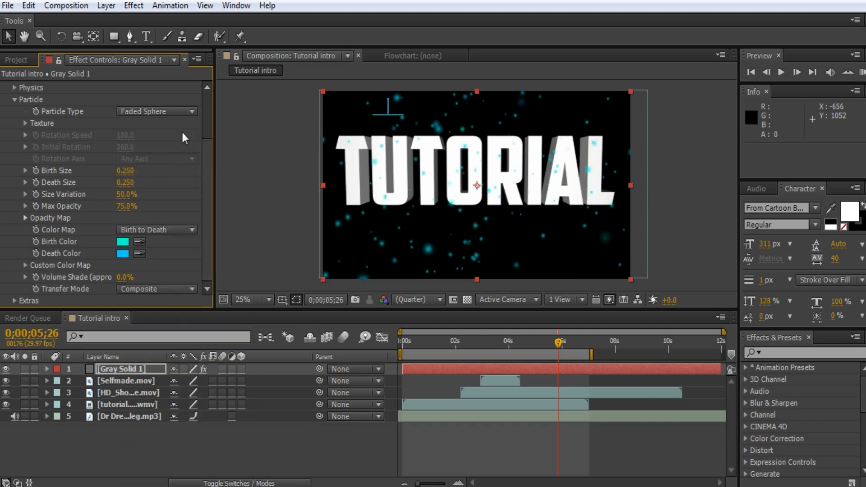
click(185, 111)
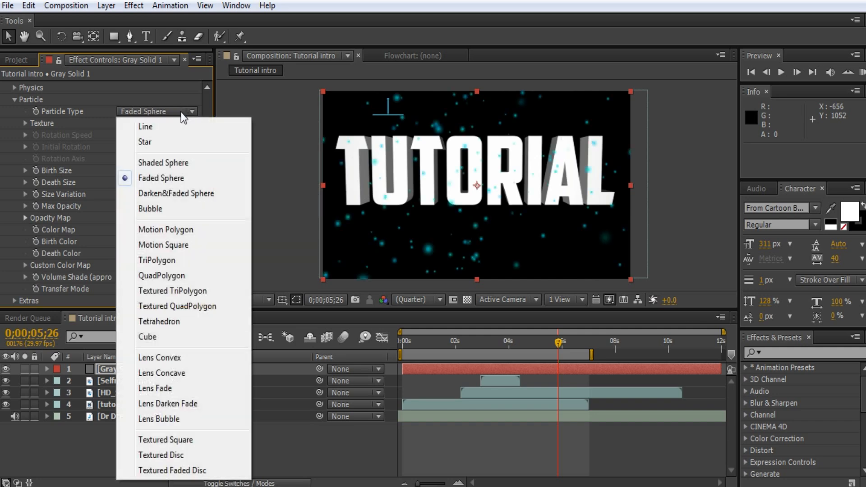
click(191, 163)
click(186, 110)
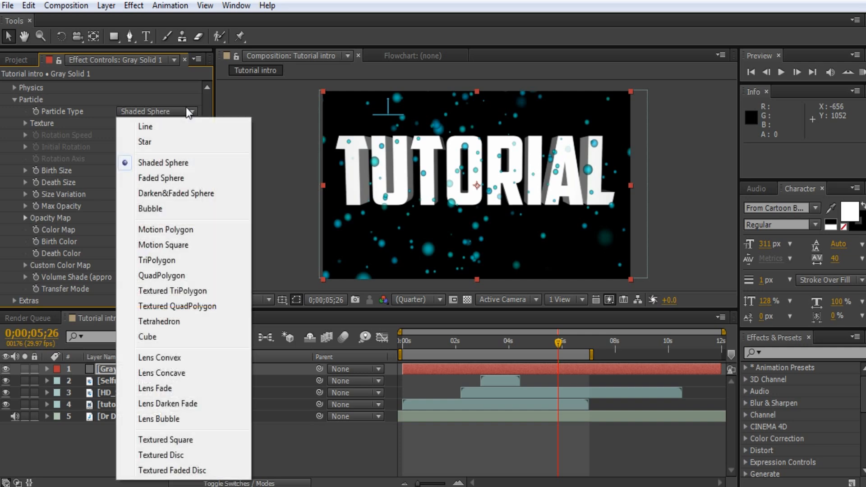
click(183, 139)
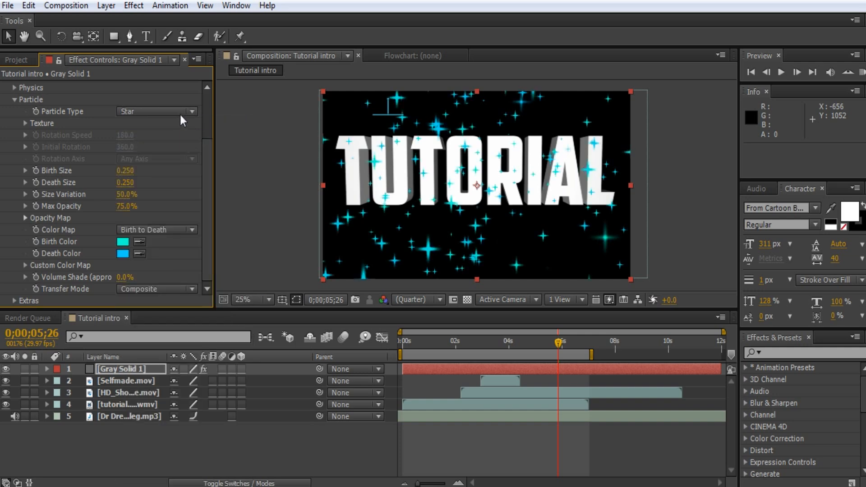
click(180, 112)
click(179, 129)
- Set the particle type to Bubble
click(180, 112)
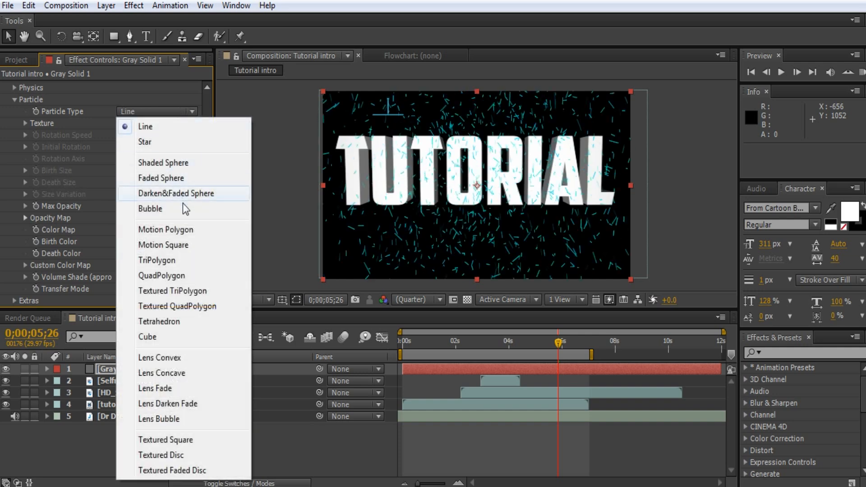
click(183, 208)
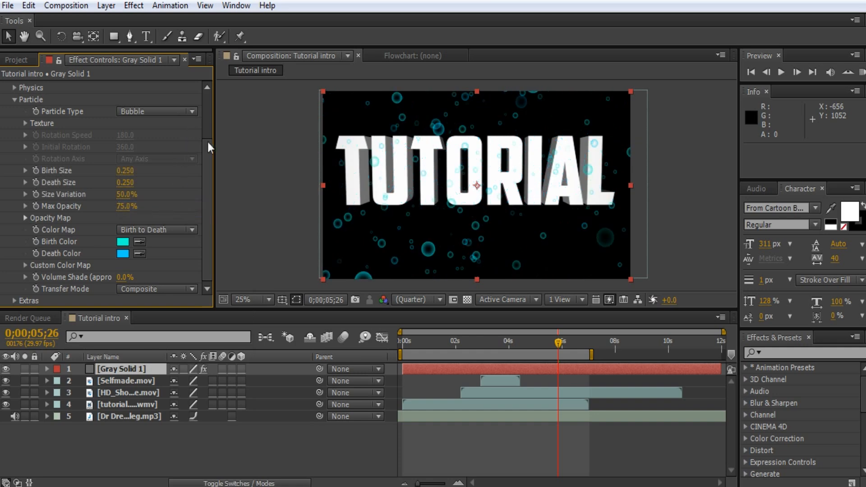
- Shift the gray solid layer to start at 0;00;02;28, aligned with the start of Selfmade.mov, and preview the composition
drag(558, 341, 431, 321)
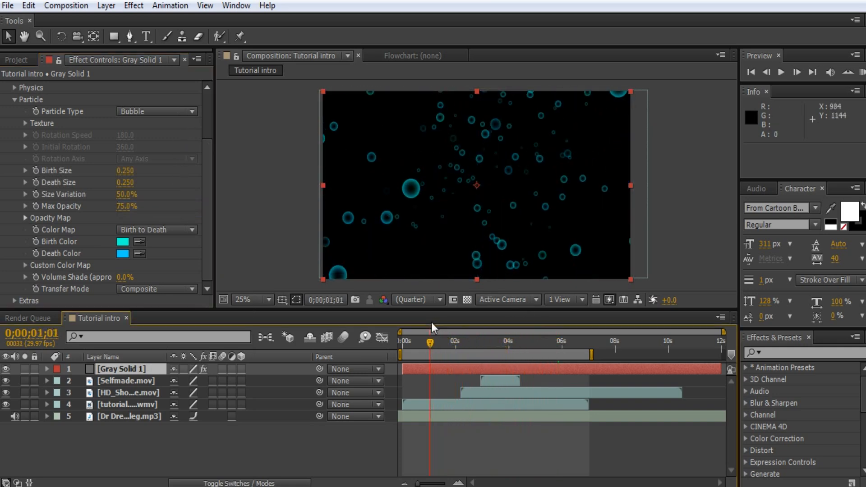
drag(467, 370, 536, 371)
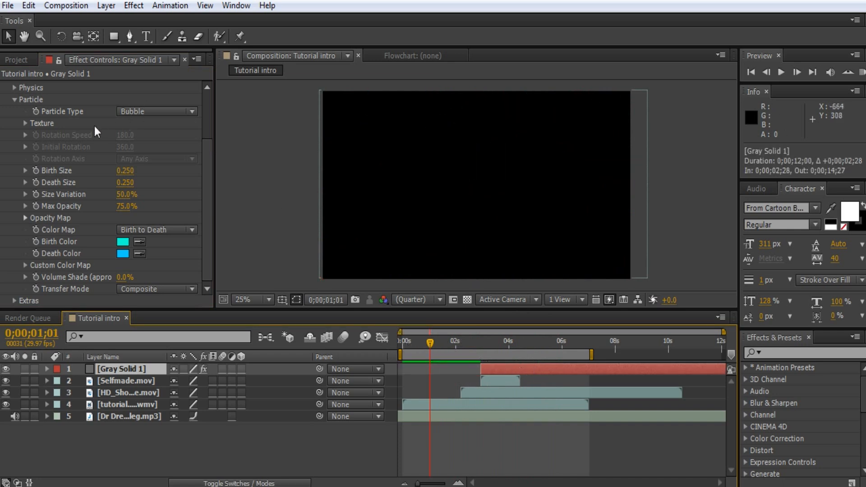
scroll(94, 126, up, 3)
click(14, 162)
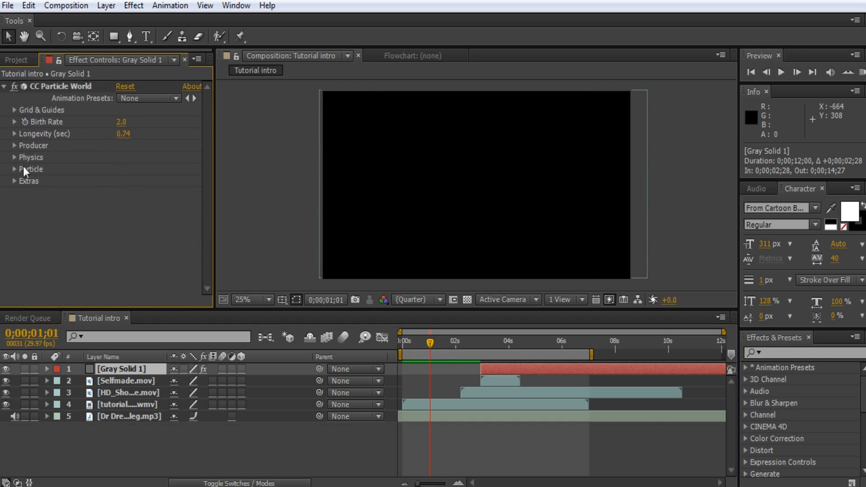
click(3, 87)
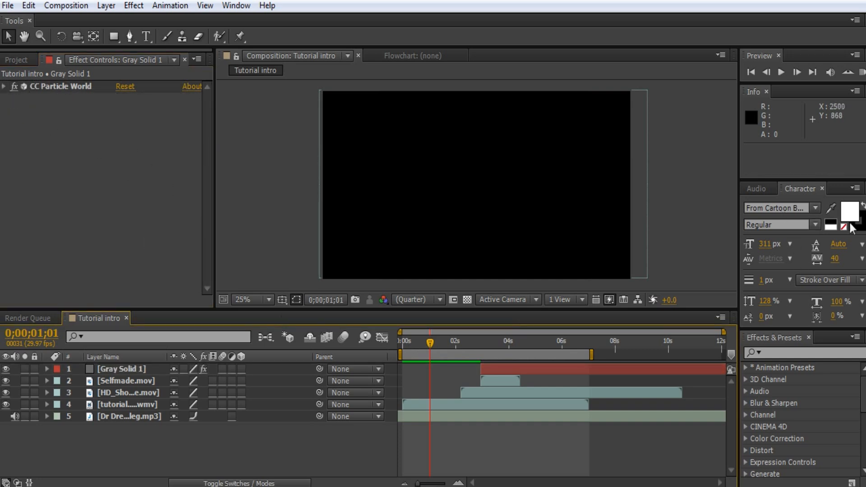
click(862, 72)
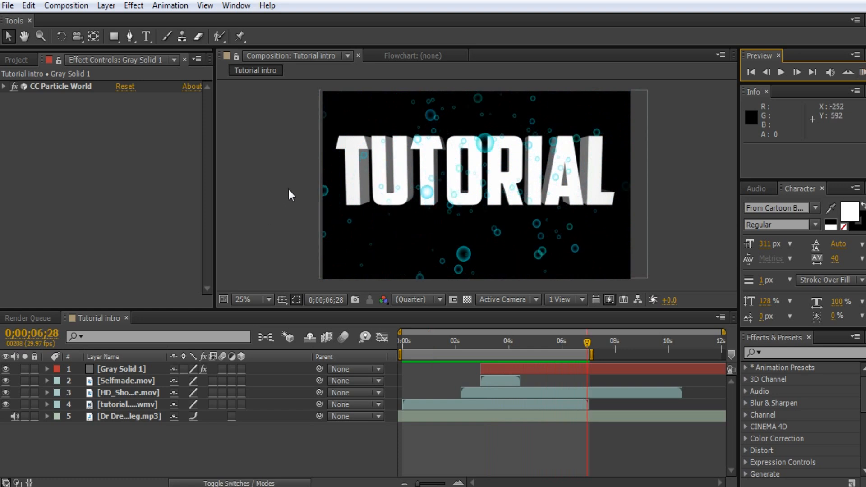
click(264, 204)
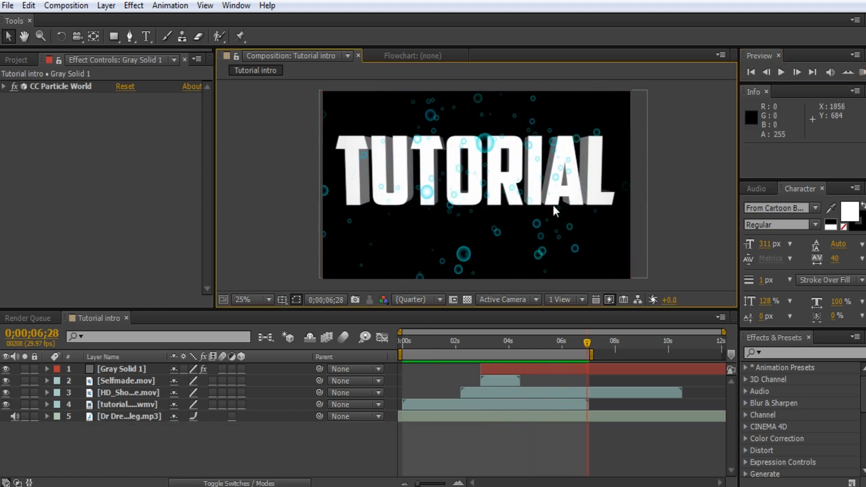
click(16, 59)
click(213, 447)
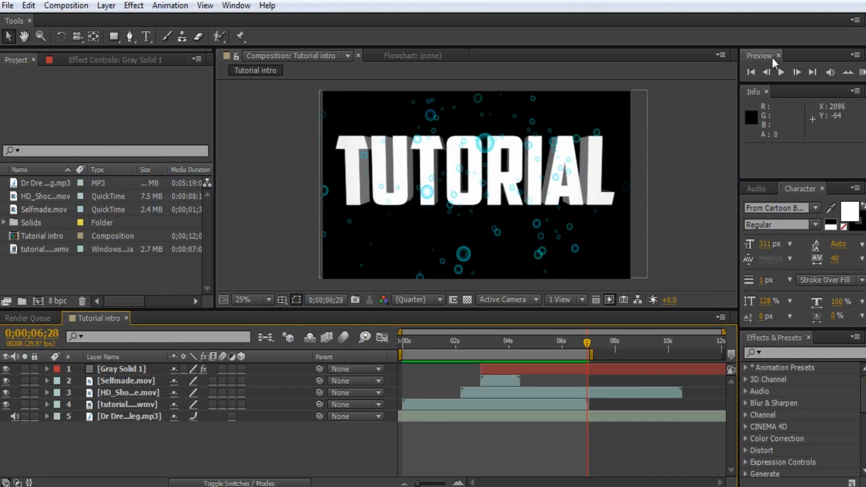
click(114, 37)
click(66, 5)
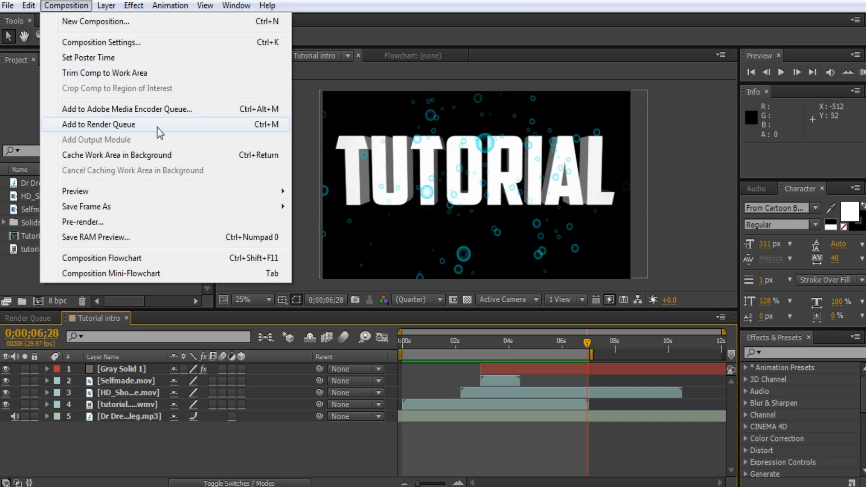
click(68, 9)
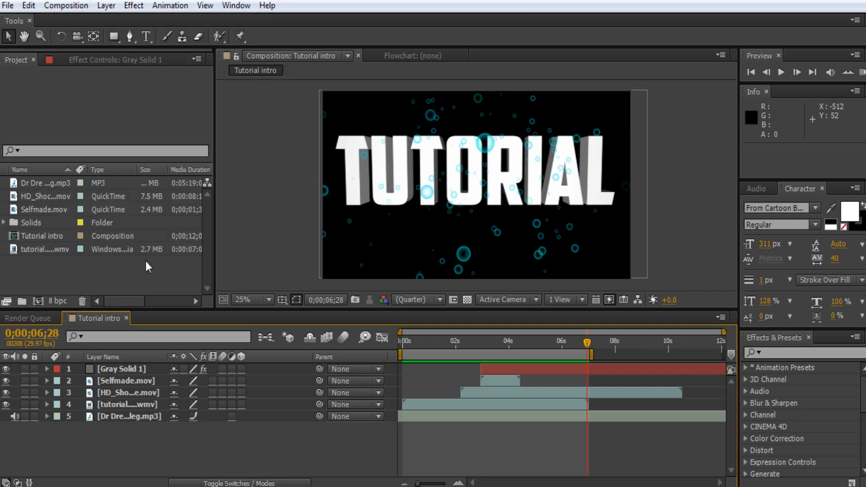
- Create a new comp-size solid layer named "flare" in the Tutorial intro composition
right_click(189, 438)
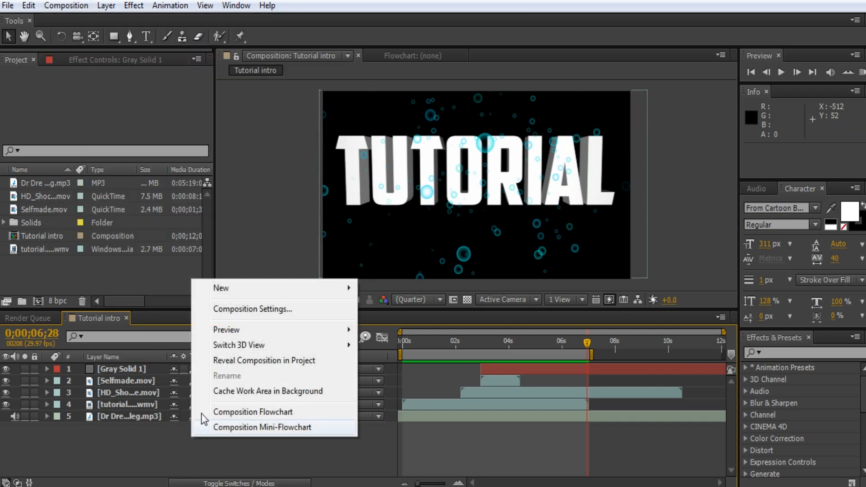
mouse_move(294, 292)
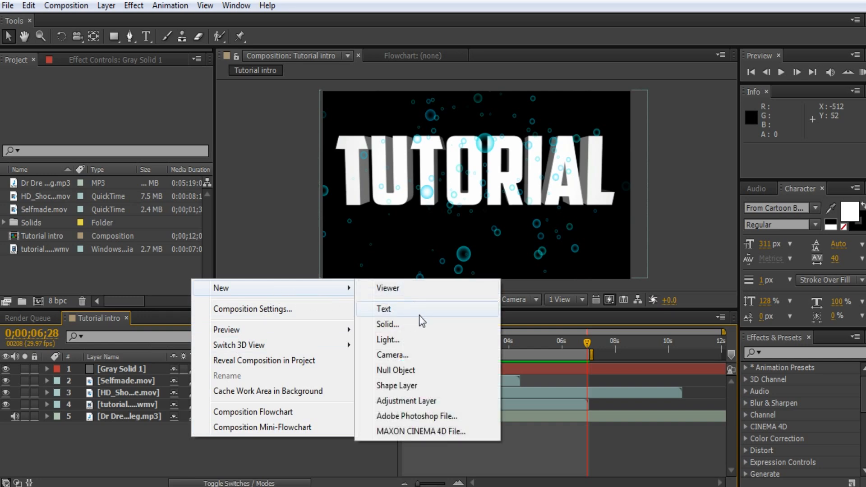
click(418, 329)
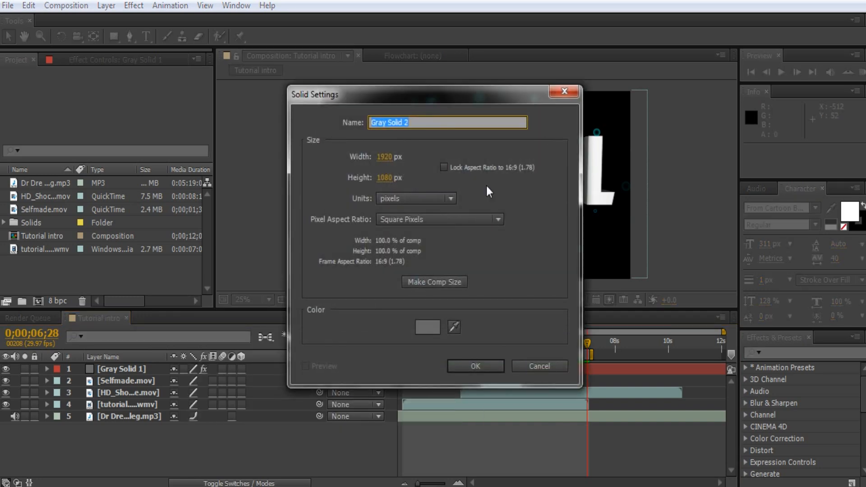
text(flare)
key(Return)
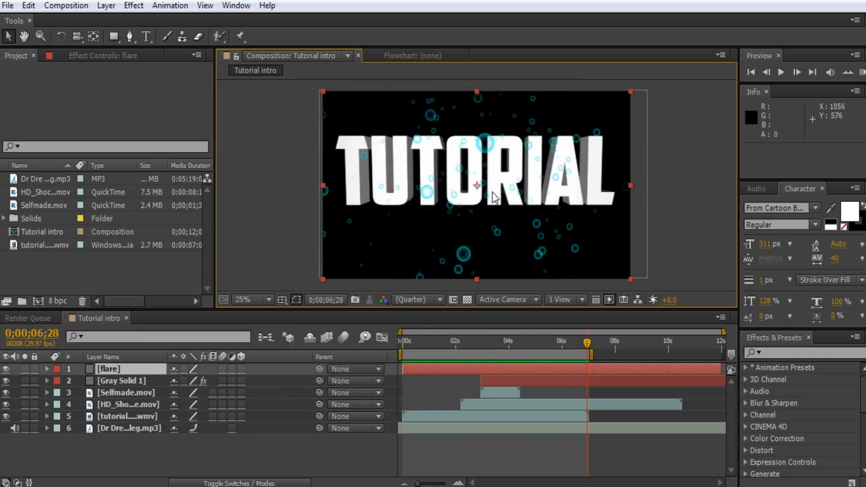
- Search the effects for "optical" and apply Optical Flares to the flare layer
right_click(141, 370)
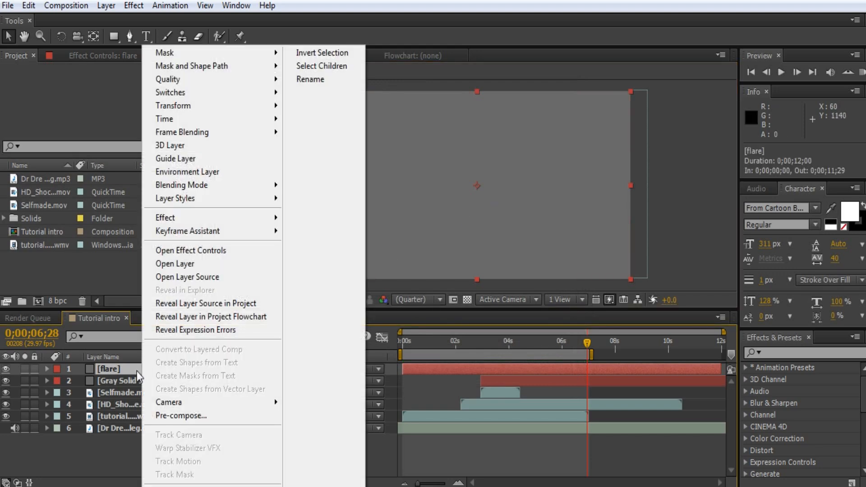
key(Escape)
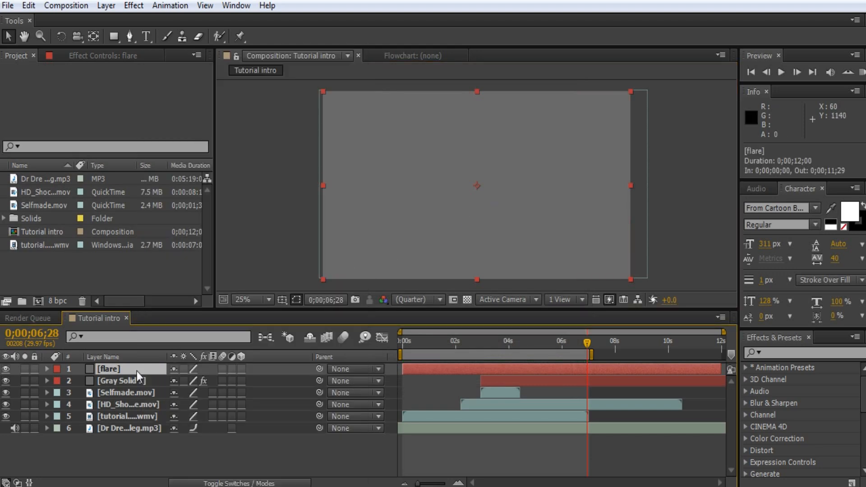
click(803, 352)
text(optical)
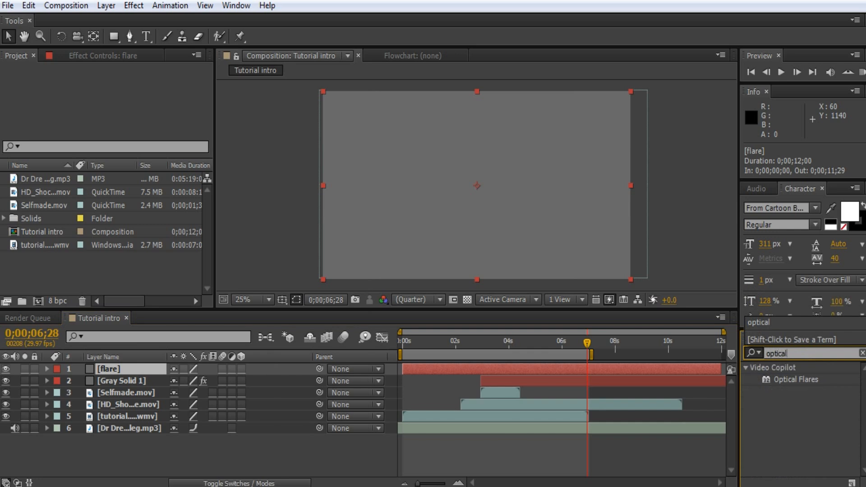
click(802, 382)
drag(803, 382, 134, 373)
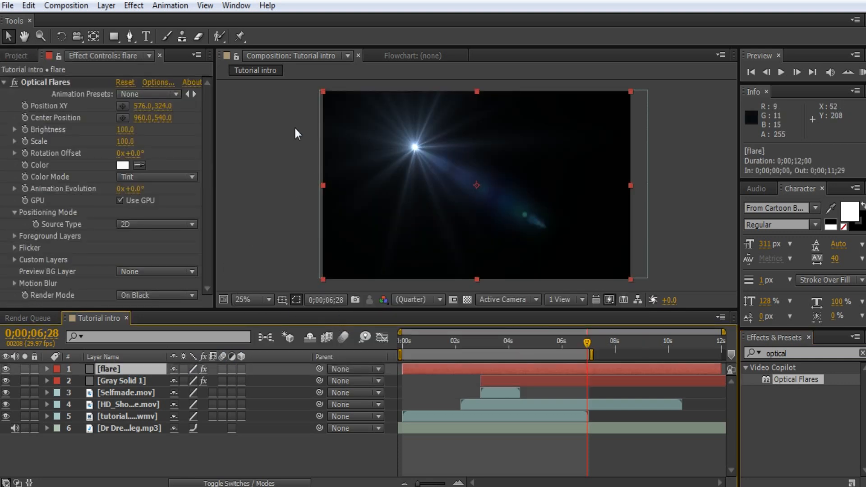
- Set the flare layer's blending mode to Add
right_click(131, 369)
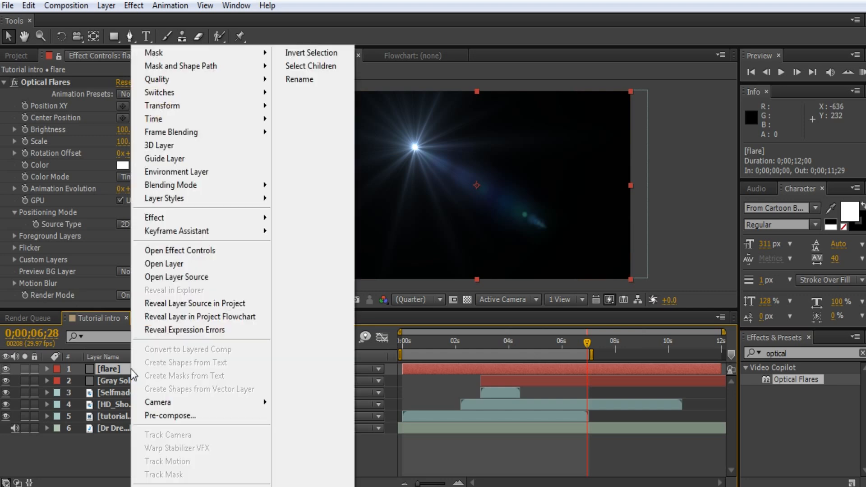
mouse_move(212, 184)
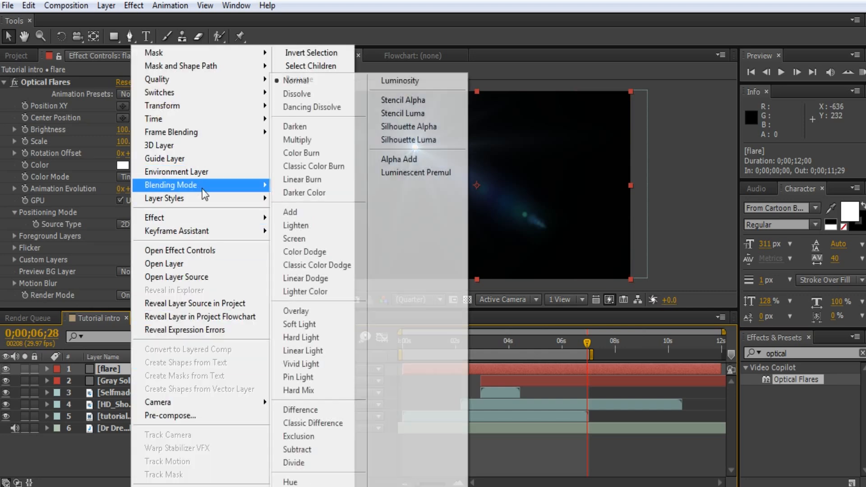
click(318, 215)
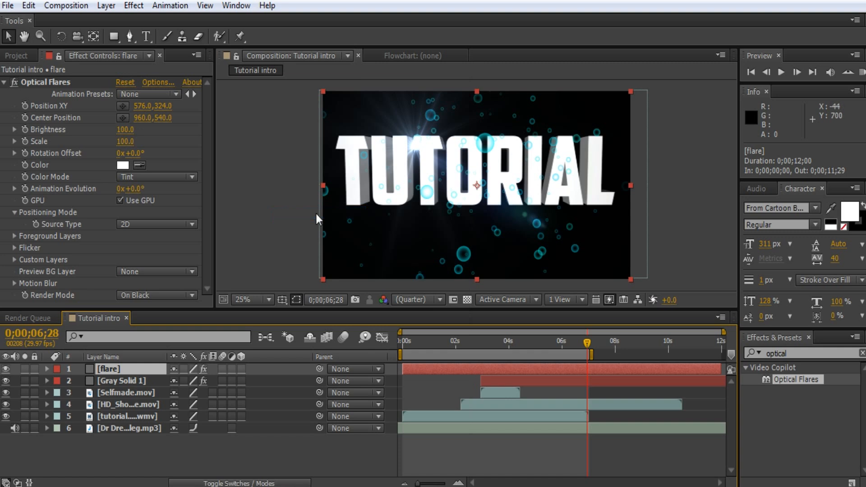
- Move the flare's light source to the top centre edge of the frame, at about 958, -16
drag(415, 147, 434, 126)
key(ctrl+z)
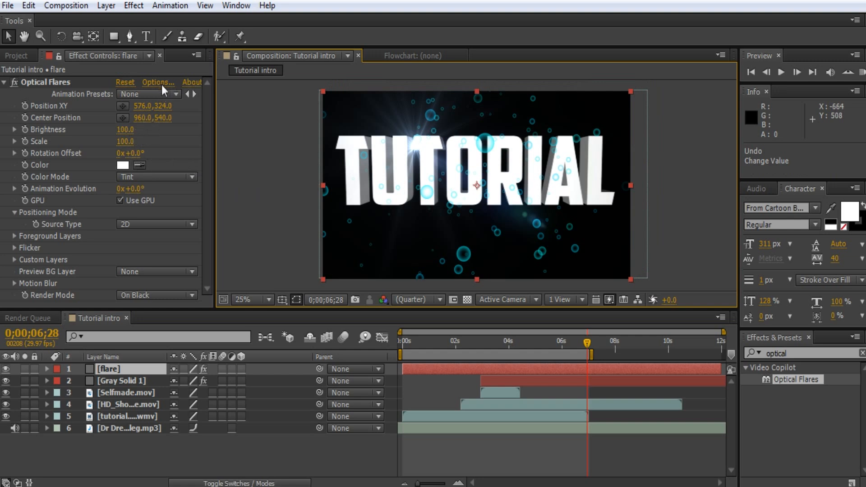
drag(149, 107, 157, 109)
drag(417, 148, 477, 89)
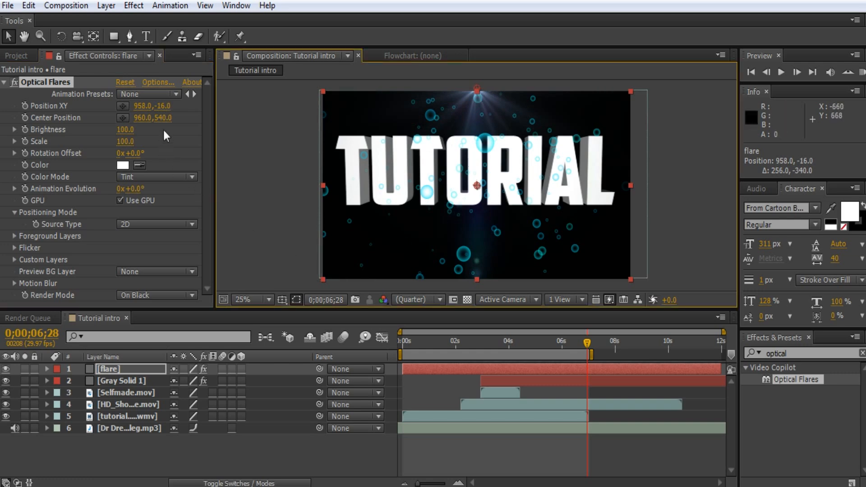
- Open the Optical Flares options, look over the stack and custom lens objects, and bring up the preset folders
click(158, 83)
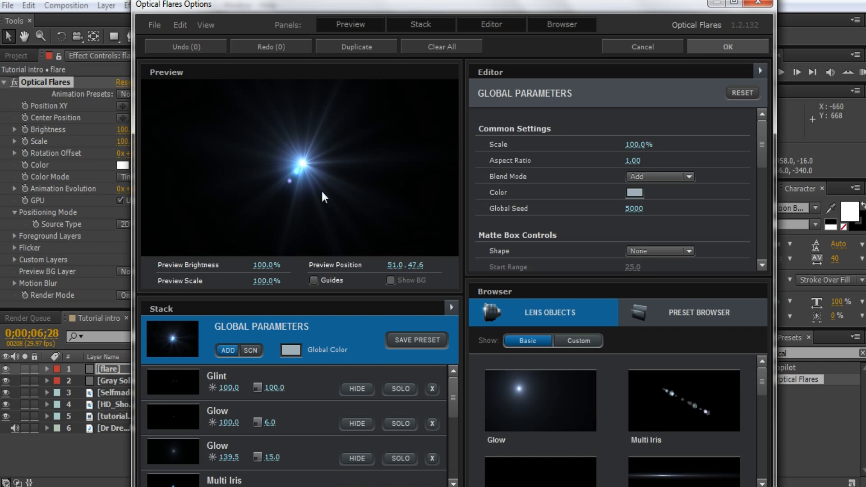
click(193, 386)
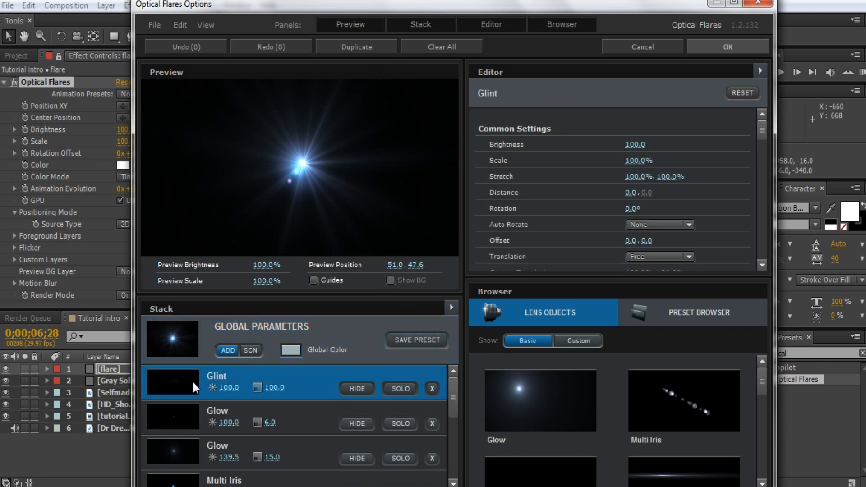
click(318, 334)
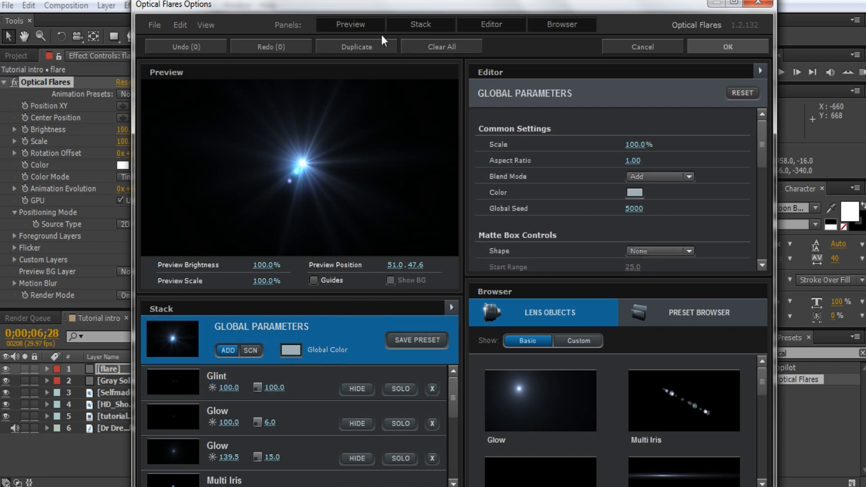
click(574, 342)
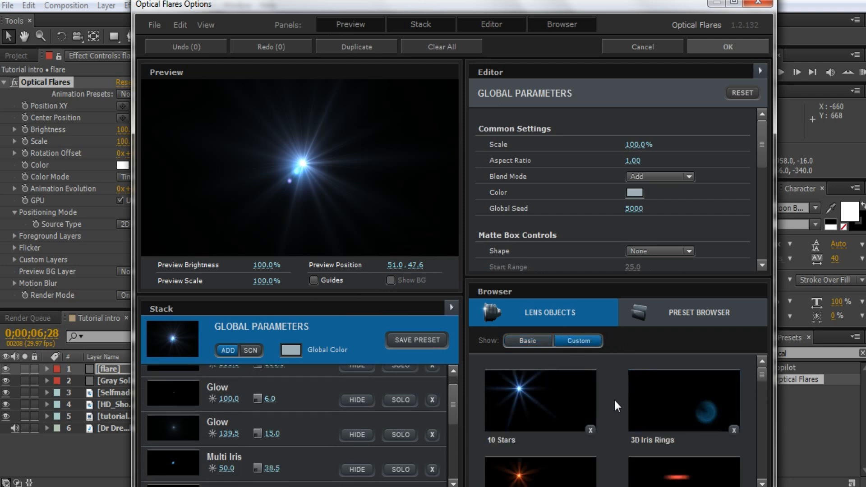
click(653, 319)
scroll(619, 394, down, 3)
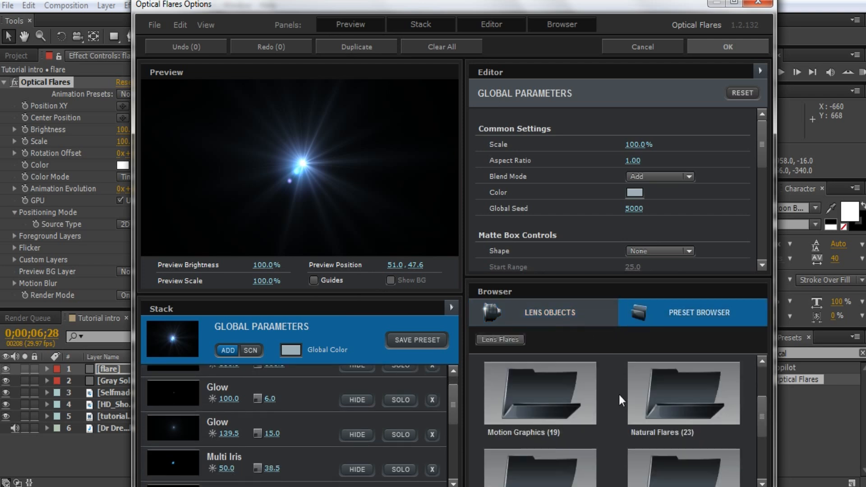
scroll(583, 396, up, 3)
- Try the Beached and Beam presets from the Light folder and browse its remaining presets
click(675, 402)
click(674, 404)
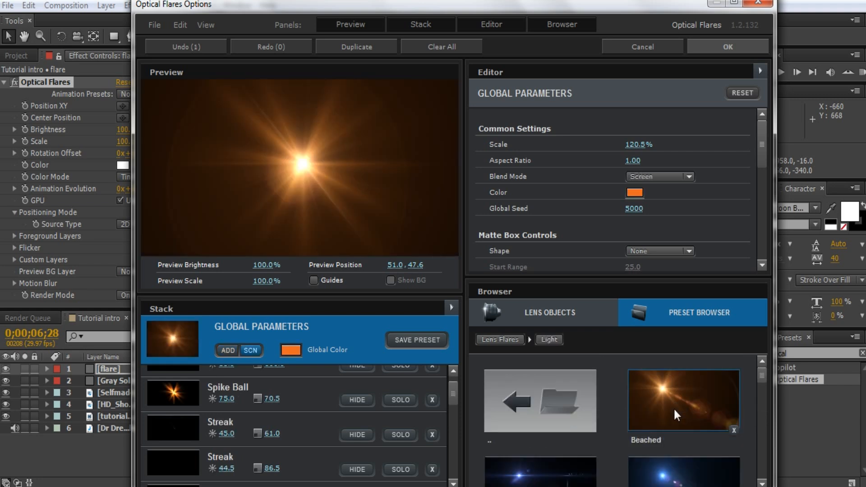
scroll(602, 437, down, 1)
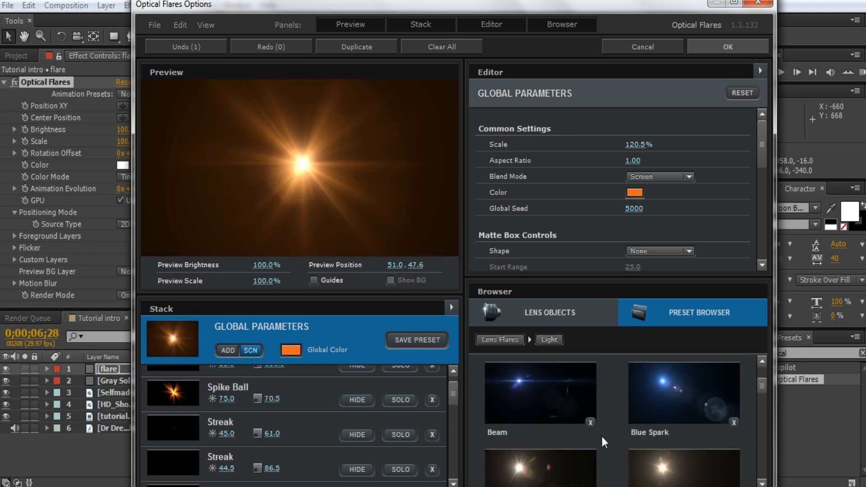
double_click(545, 412)
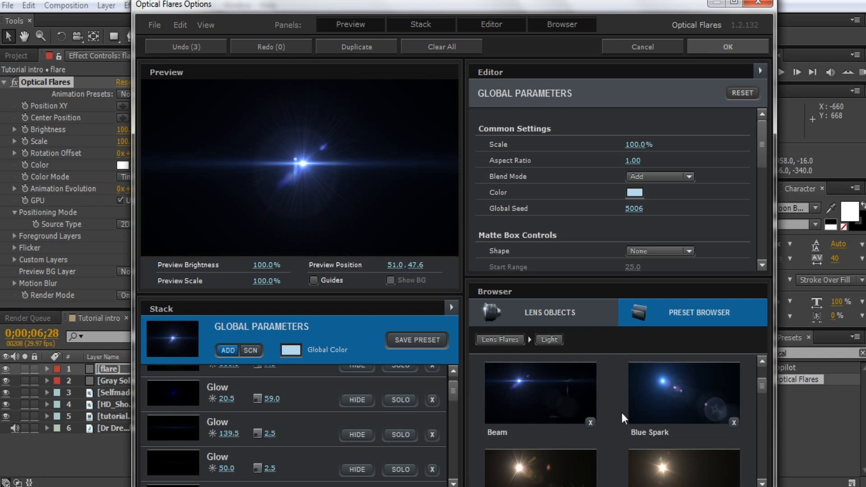
scroll(621, 420, down, 4)
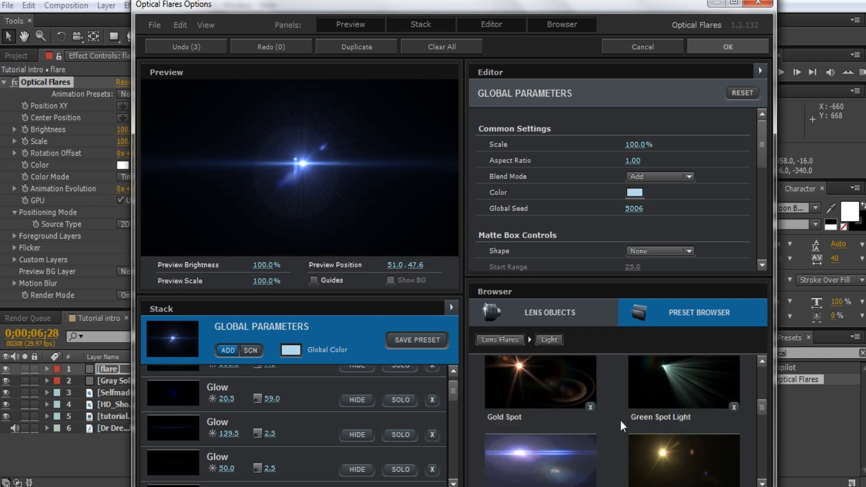
scroll(620, 421, down, 3)
scroll(621, 420, down, 2)
scroll(621, 421, down, 3)
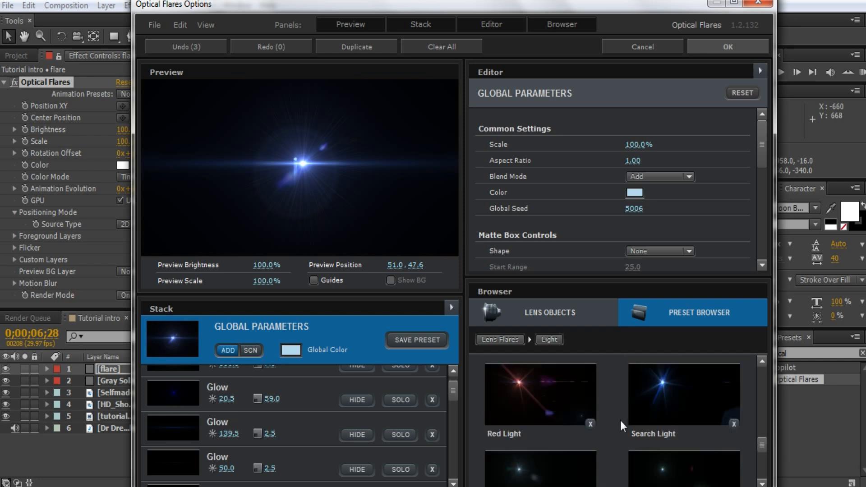
scroll(620, 426, down, 1)
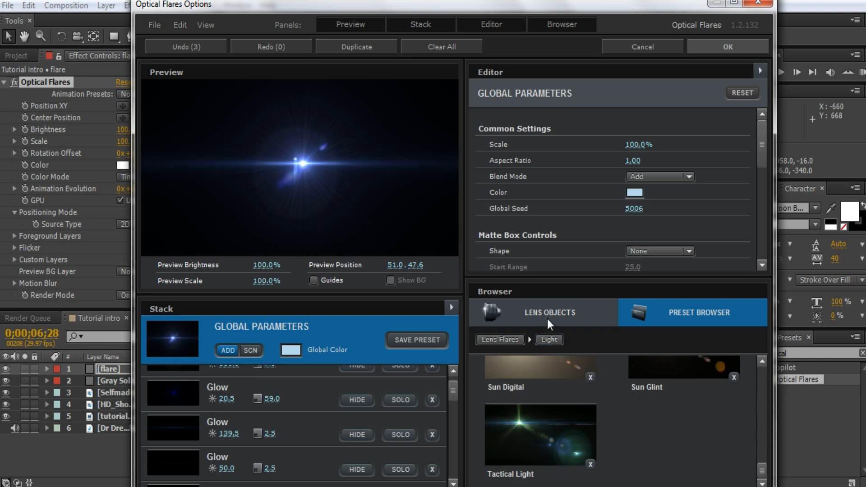
- Apply the Glamour preset from the Pro Presets 2 folder to the flare and accept the options
click(516, 341)
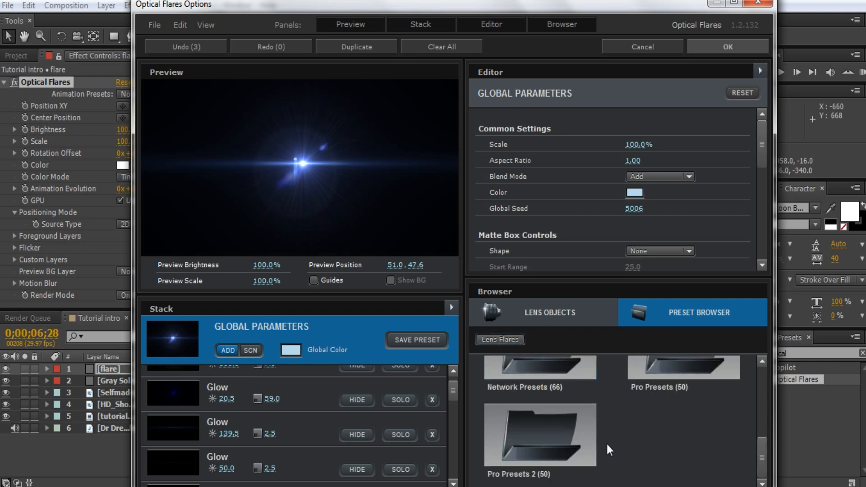
double_click(572, 445)
scroll(617, 448, up, 1)
scroll(618, 448, down, 4)
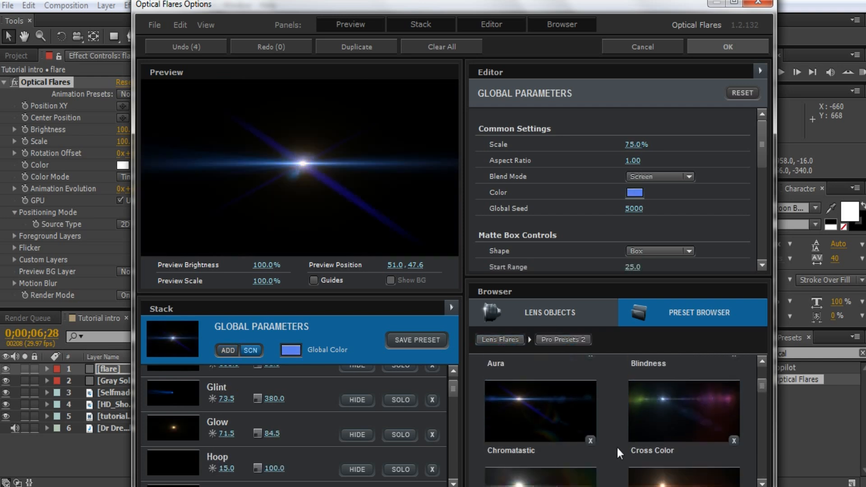
scroll(618, 444, down, 3)
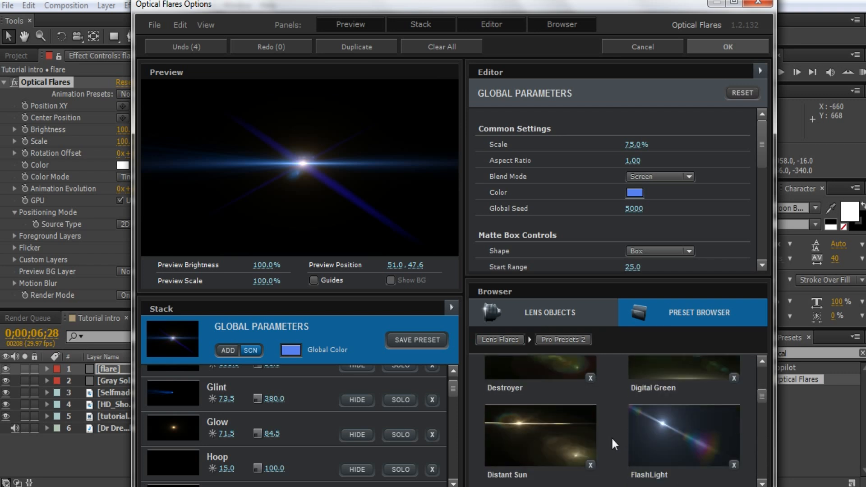
double_click(697, 414)
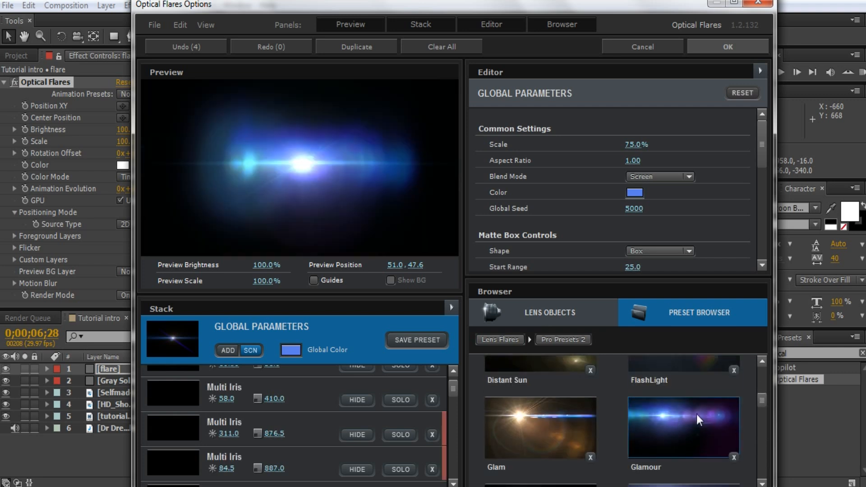
click(747, 48)
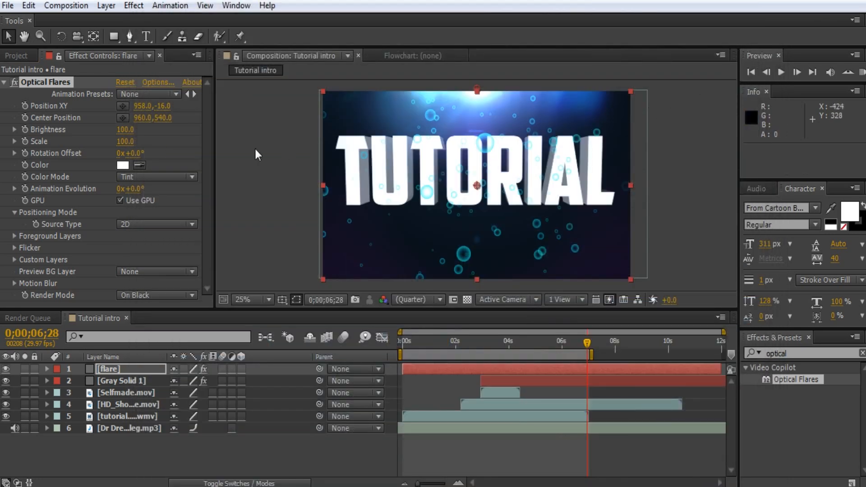
- Give the flare a Sharp flicker with speed 15 and amount 31
click(15, 248)
scroll(72, 260, down, 2)
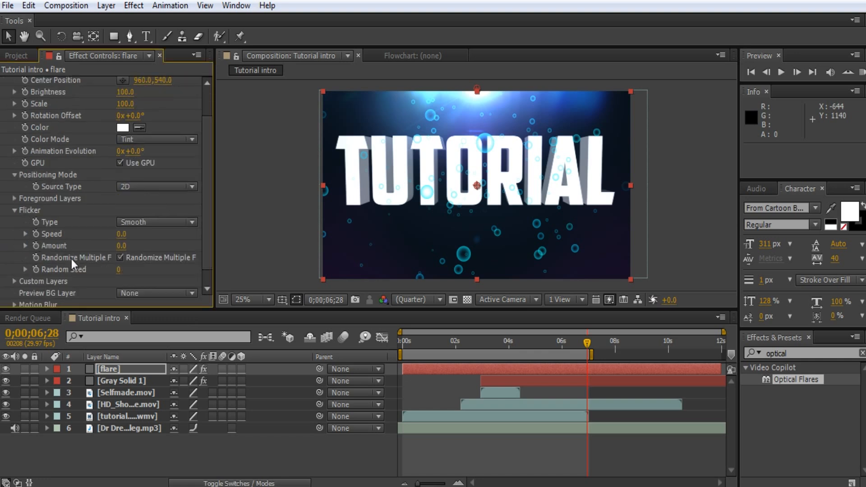
click(138, 223)
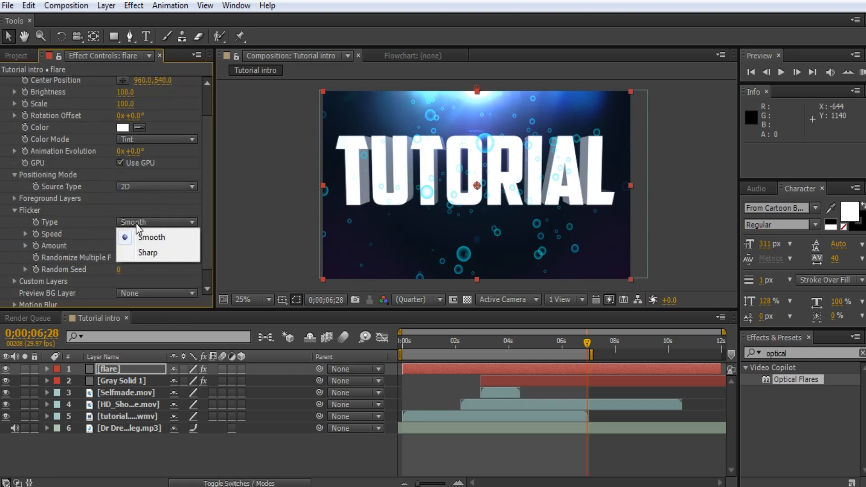
click(139, 209)
click(125, 223)
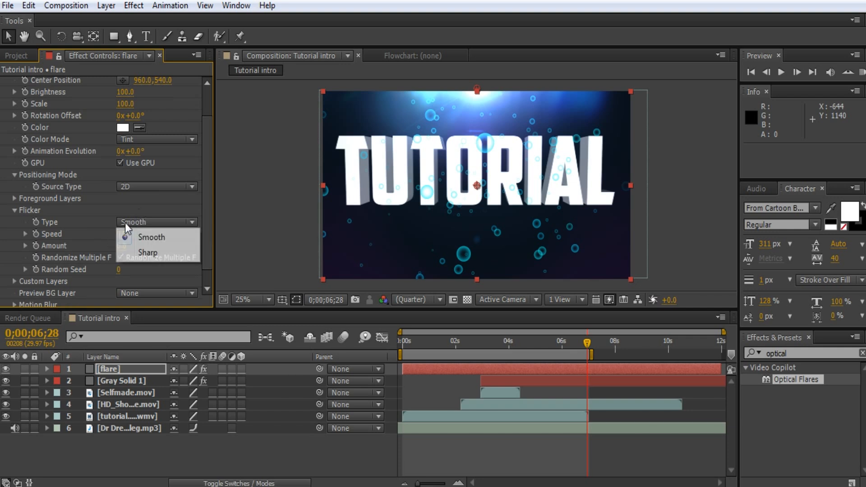
click(139, 248)
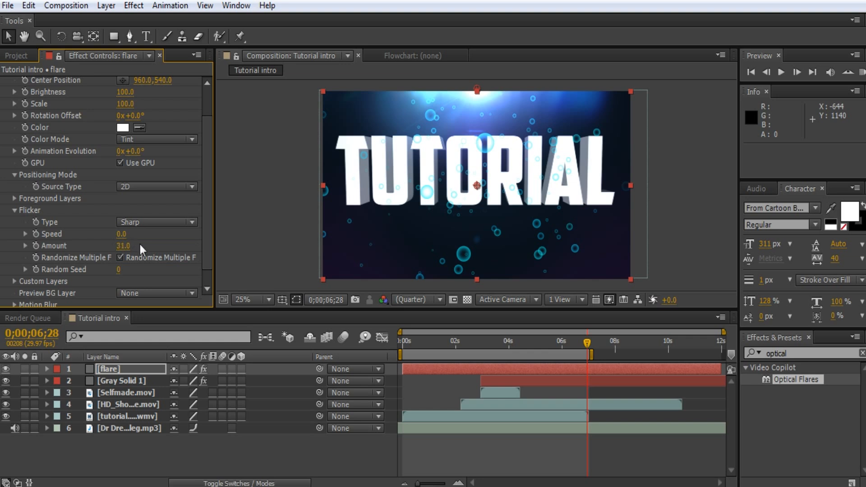
drag(122, 234, 141, 233)
- Preview the composition, reduce the flare's flicker amount to 15 and set its random seed to 210
key(KP_0)
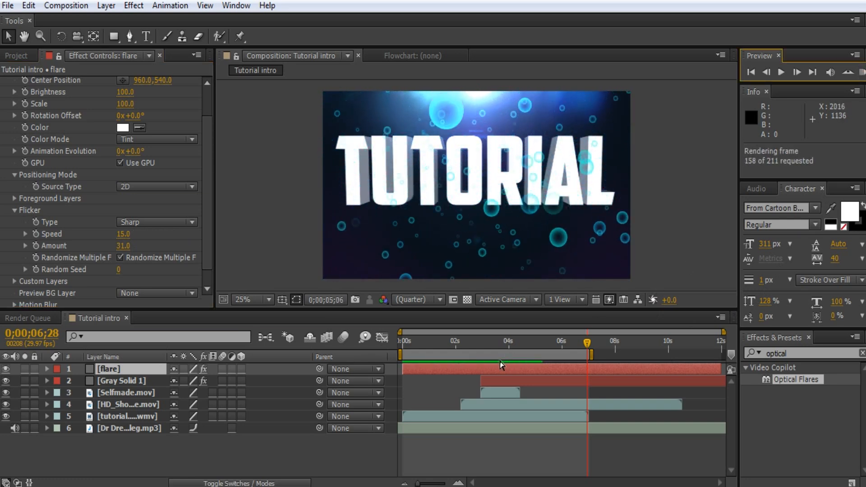
key(space)
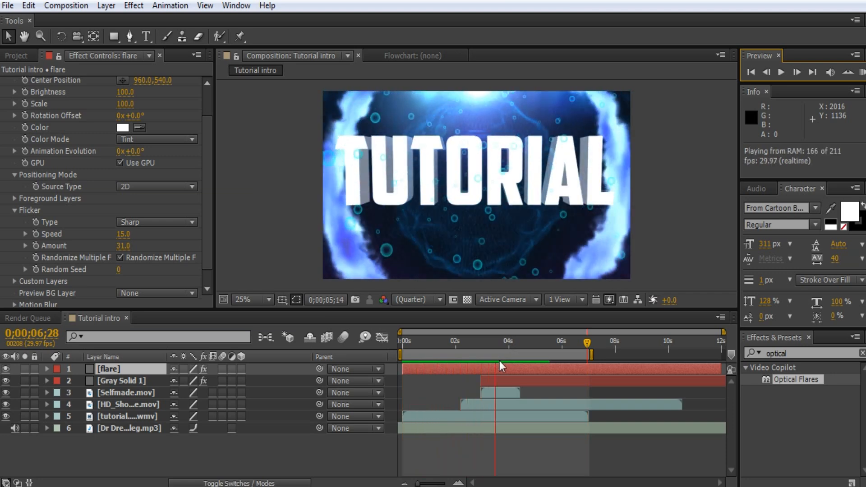
key(space)
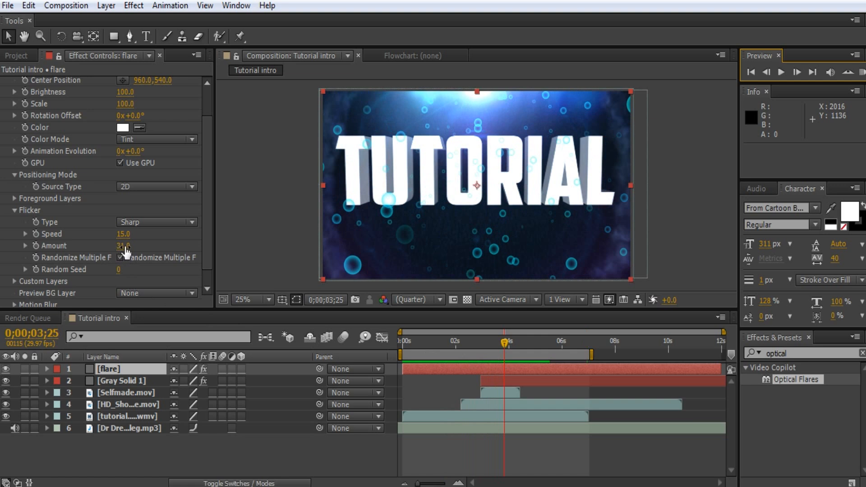
drag(123, 246, 102, 246)
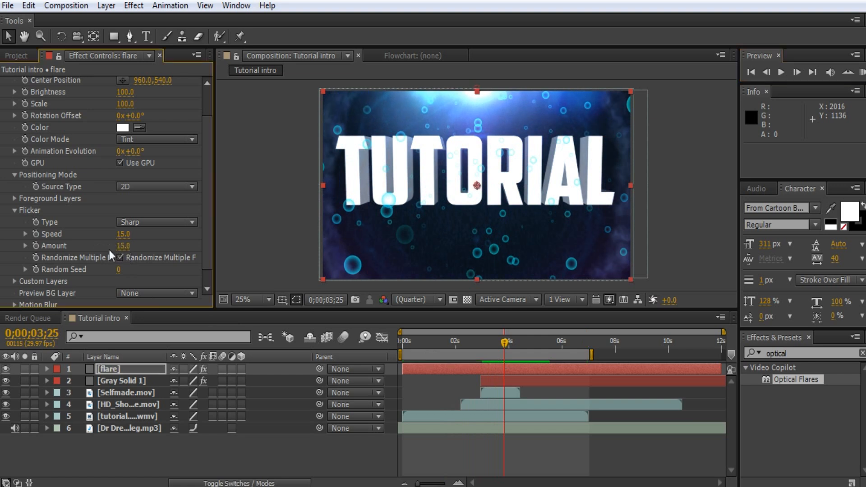
drag(118, 269, 129, 270)
- Try the Smooth flicker type on the flare in a preview and switch it back to Sharp
click(139, 222)
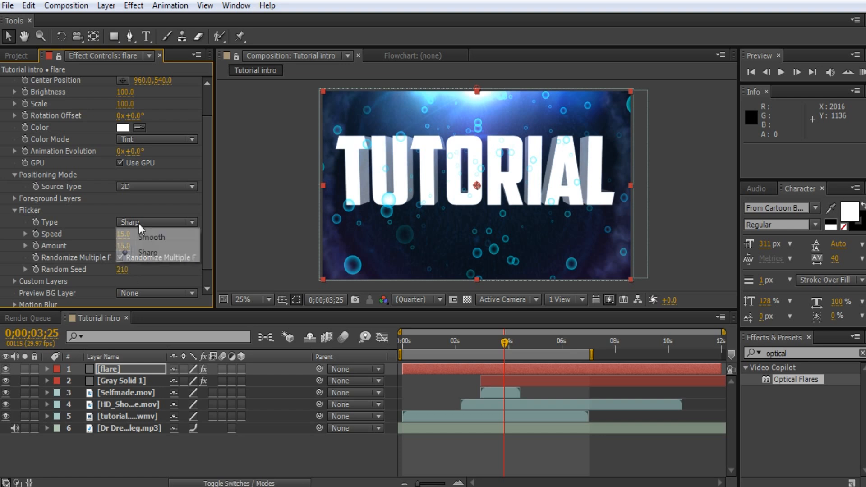
click(145, 239)
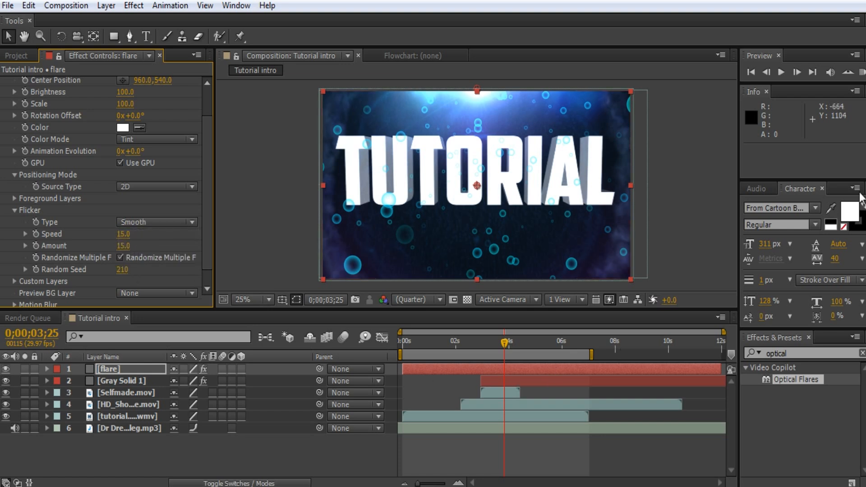
click(861, 73)
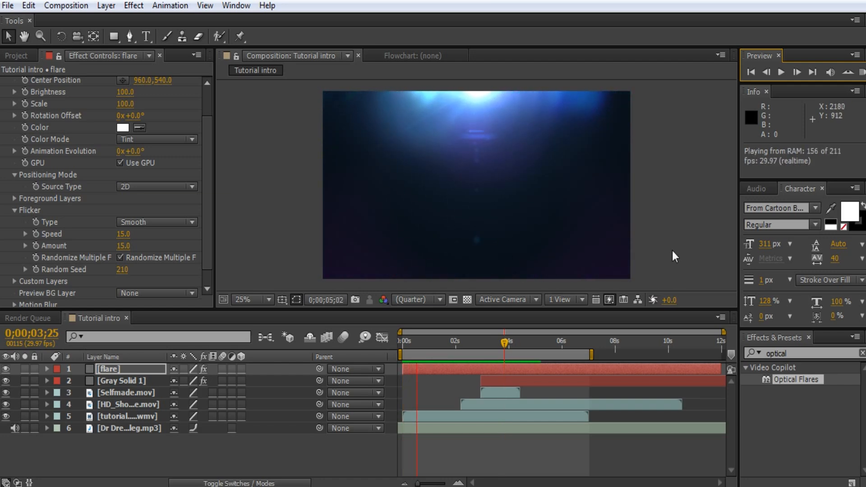
key(space)
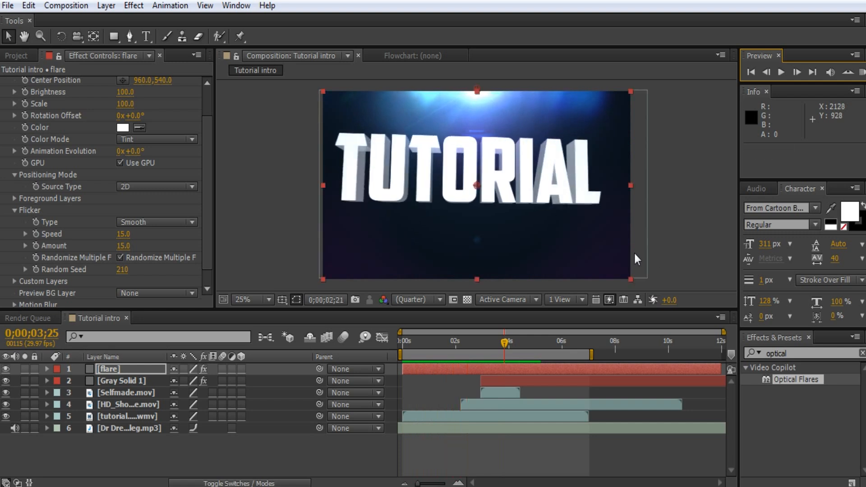
click(171, 221)
click(158, 248)
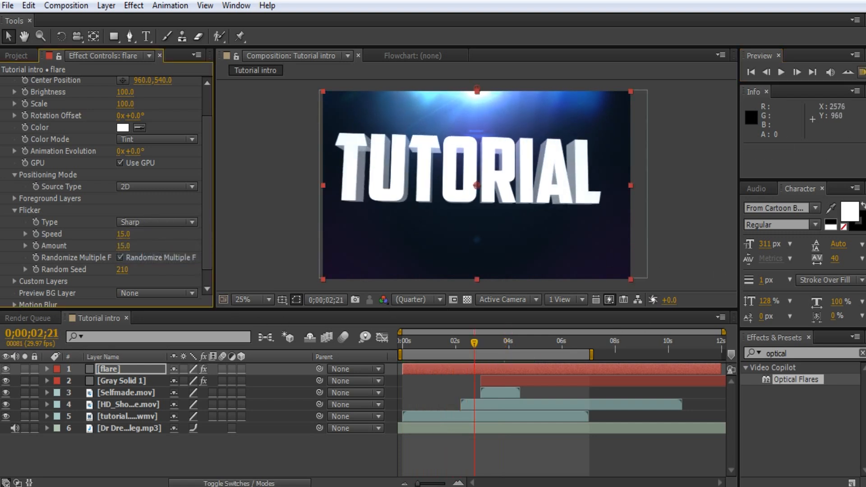
- Duplicate the flare layer and move the copy's light source to the bottom centre edge of the frame, at about 955, 1108
click(118, 374)
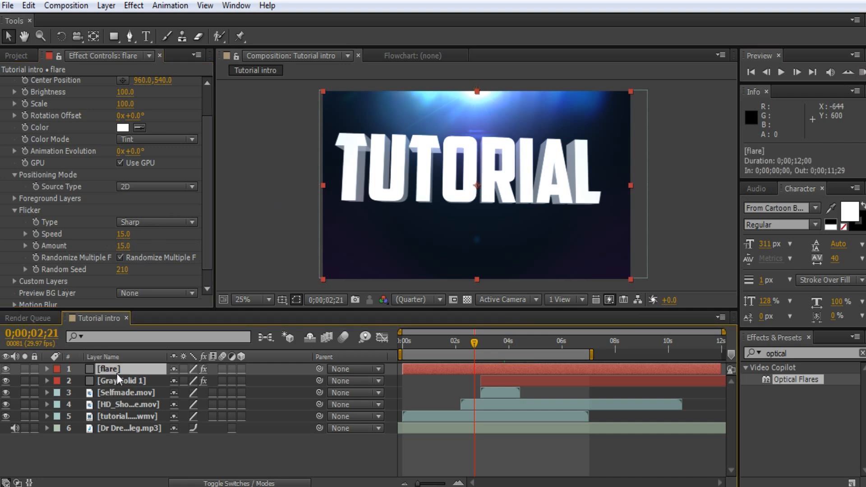
key(ctrl+d)
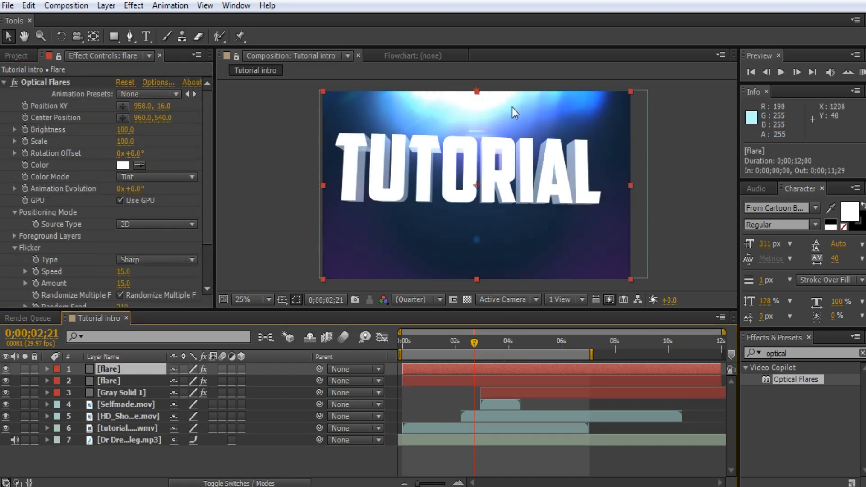
drag(494, 106, 492, 117)
key(ctrl+z)
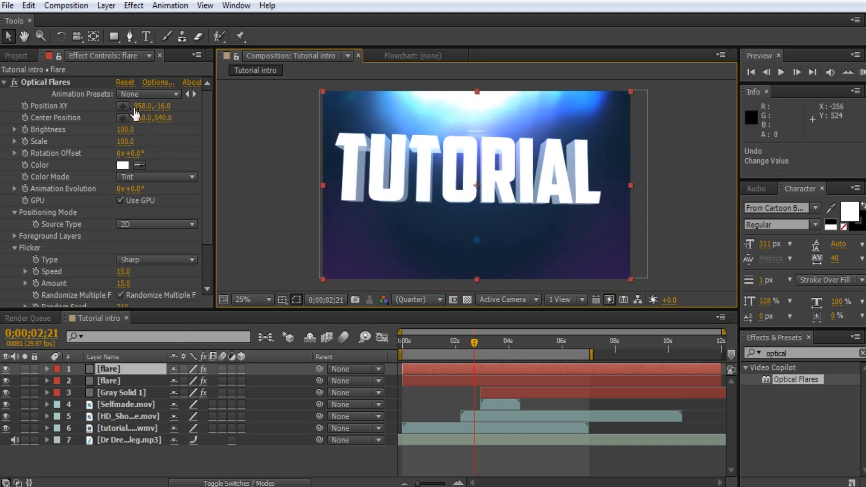
drag(139, 107, 154, 108)
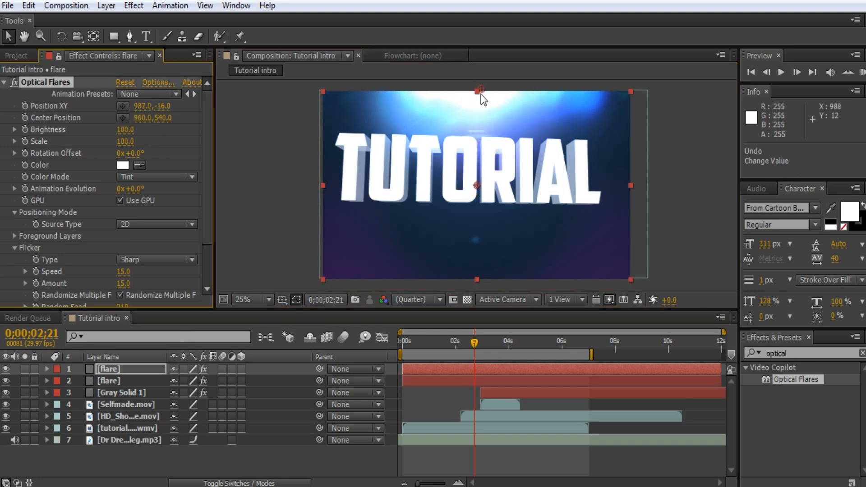
drag(481, 90, 478, 285)
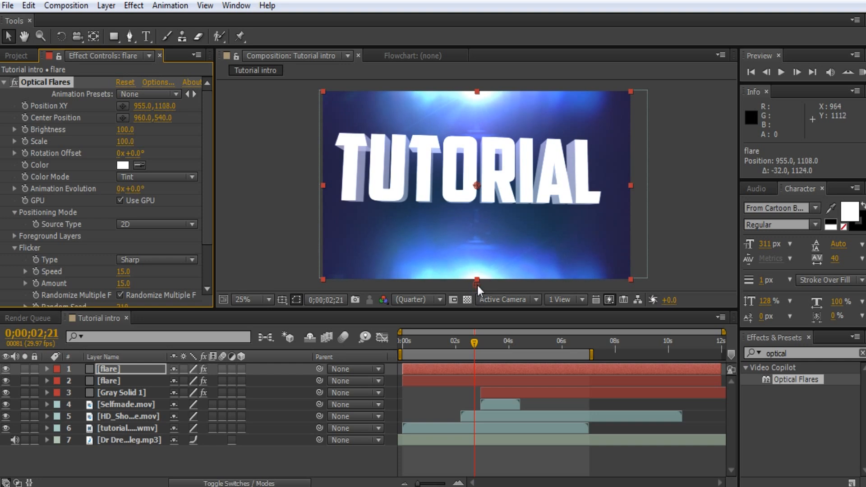
- Set the bottom flare's flicker speed to 8 and its amount to 43
click(245, 226)
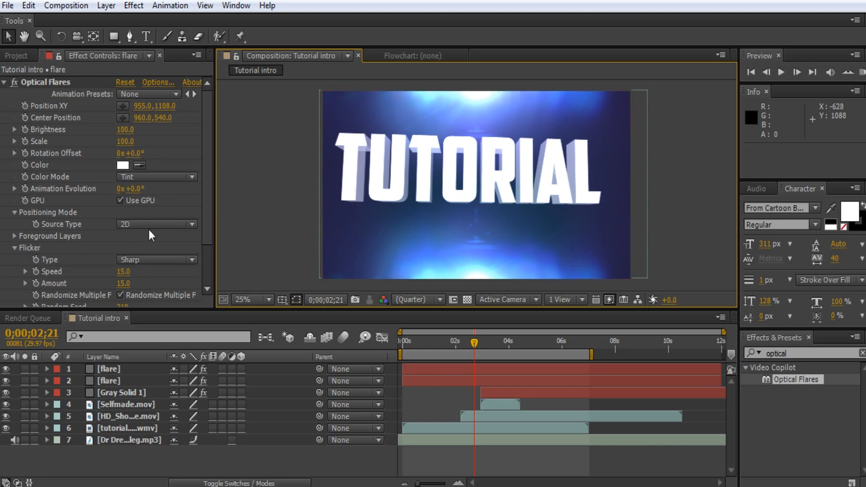
click(122, 271)
text(2)
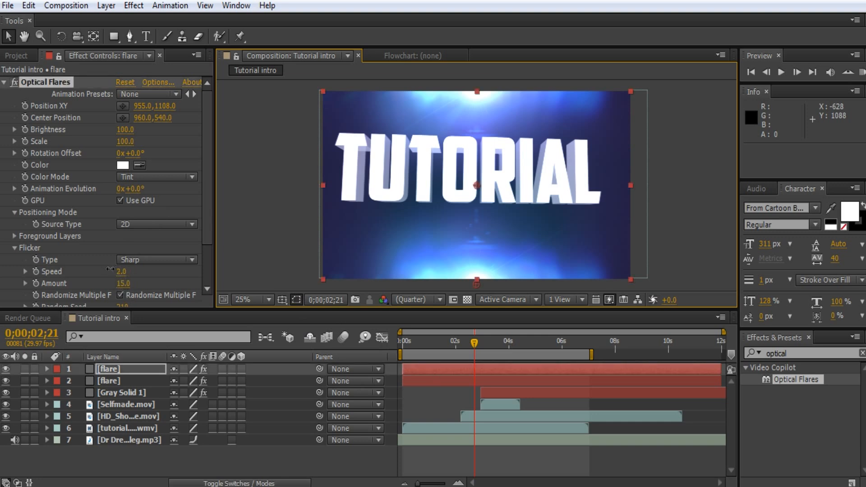
key(Return)
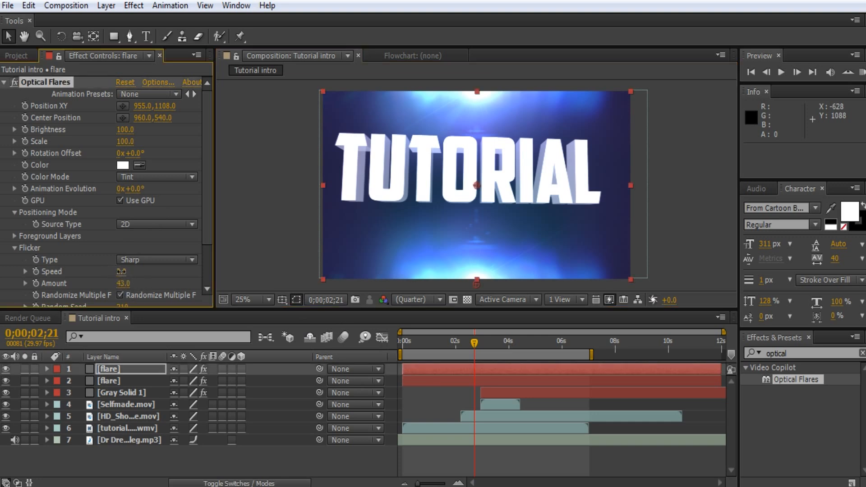
- Match the top flare's flicker to the bottom flare with speed 8 and amount 43, and preview the composition
click(123, 381)
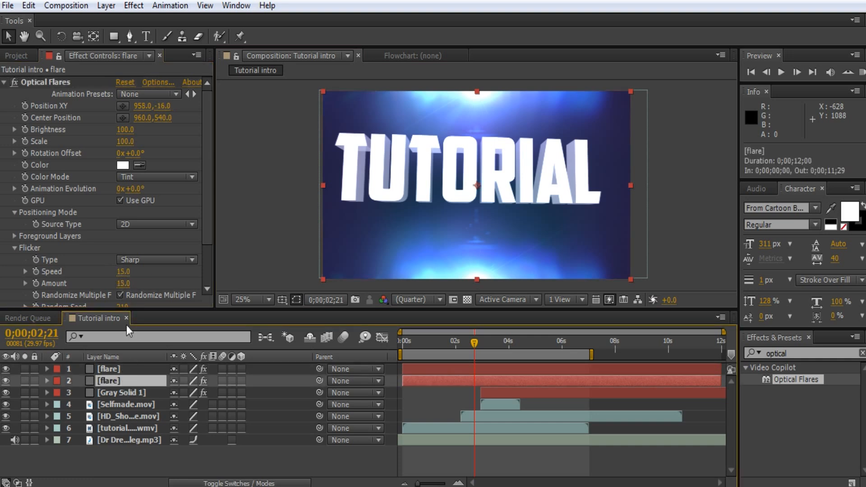
click(119, 370)
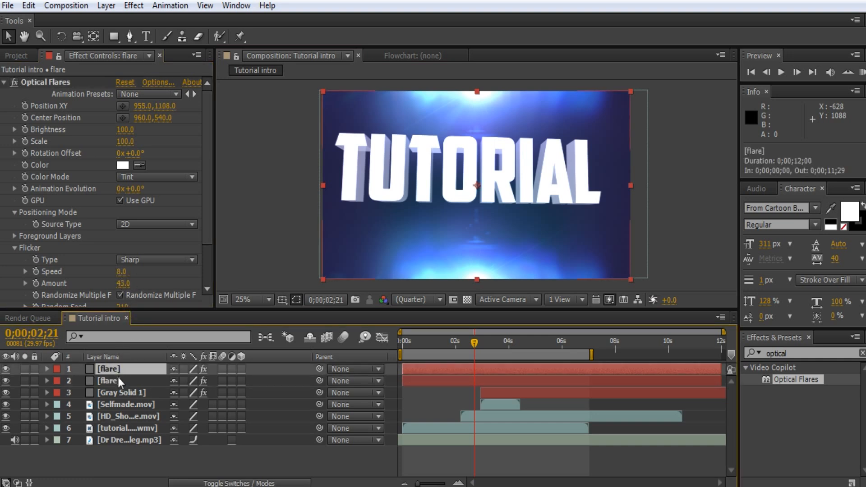
click(118, 379)
drag(124, 283, 149, 283)
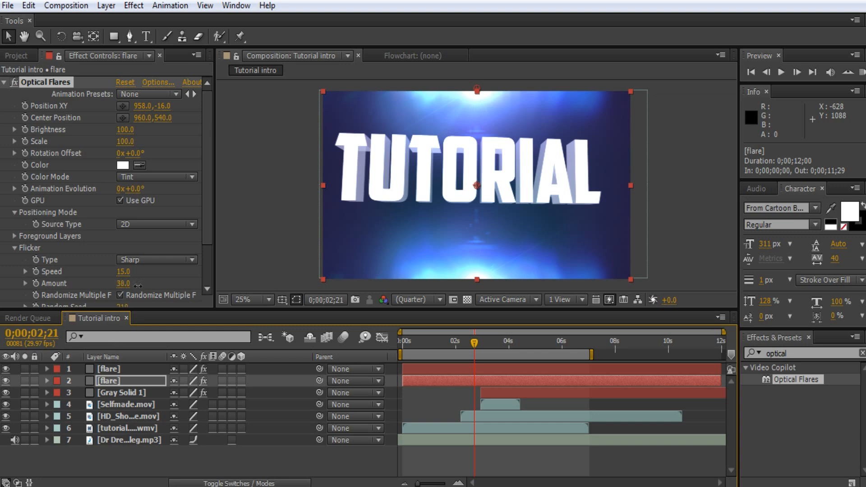
click(116, 368)
click(118, 381)
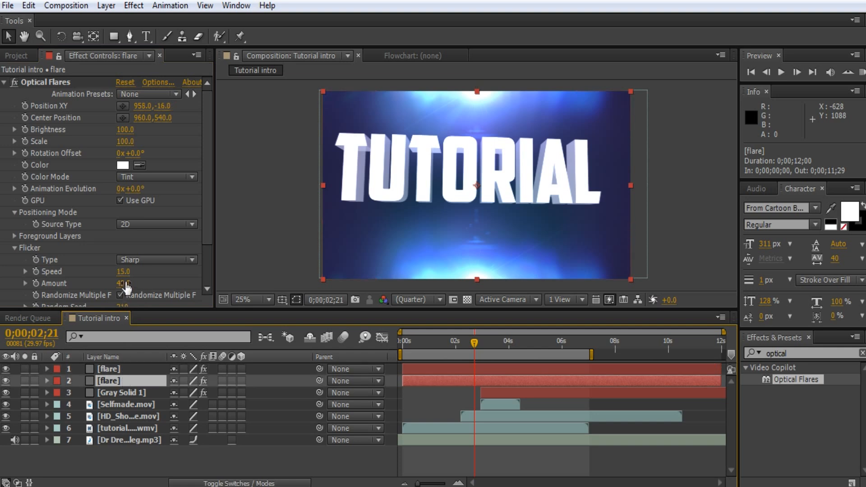
mouse_move(125, 274)
mouse_down()
mouse_move(116, 272)
mouse_move(124, 279)
mouse_up()
click(122, 273)
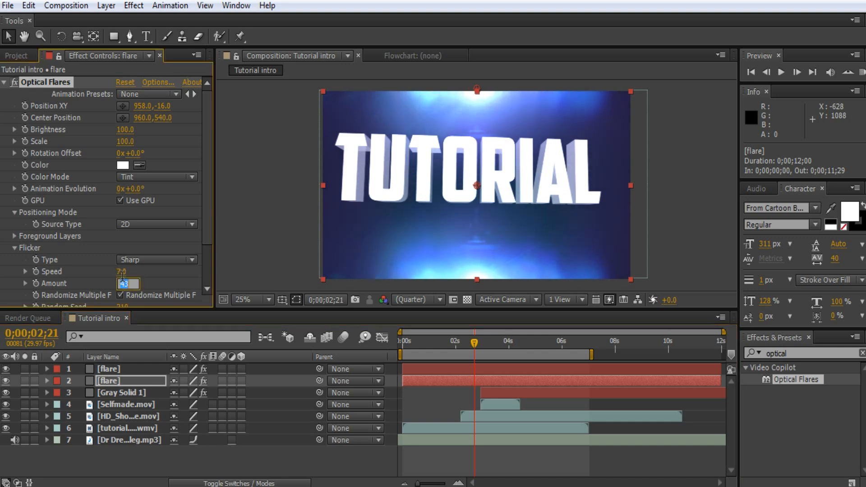
text(9)
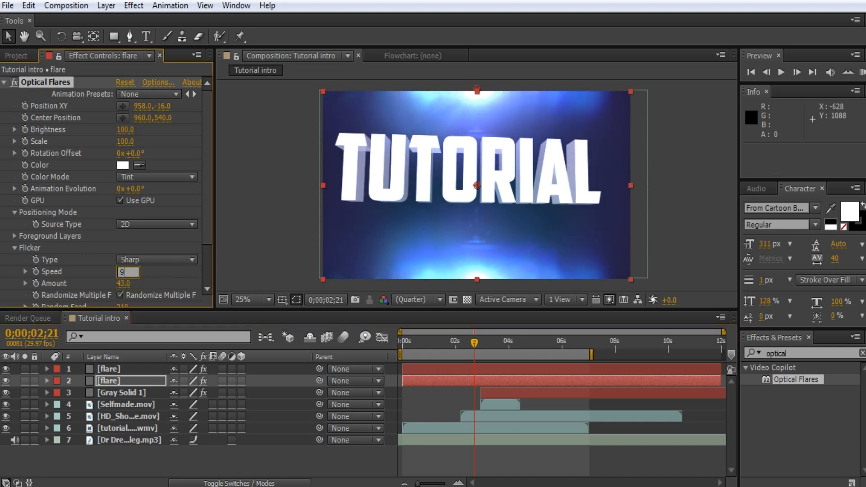
click(177, 275)
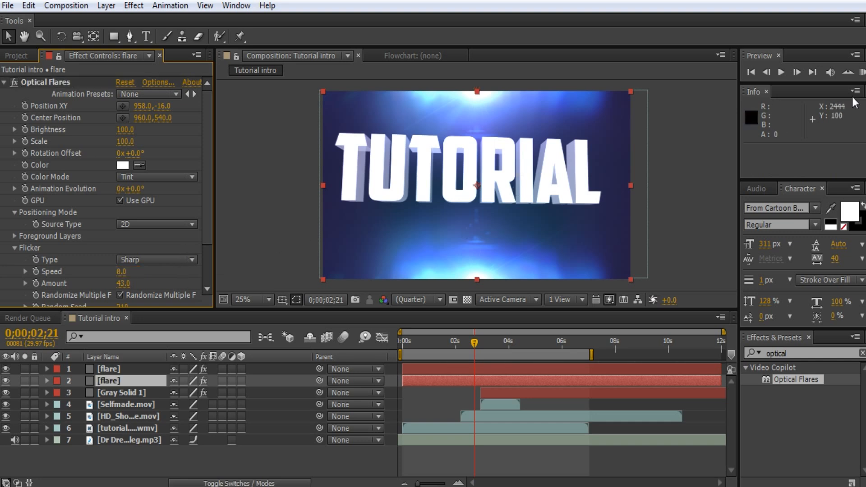
click(862, 72)
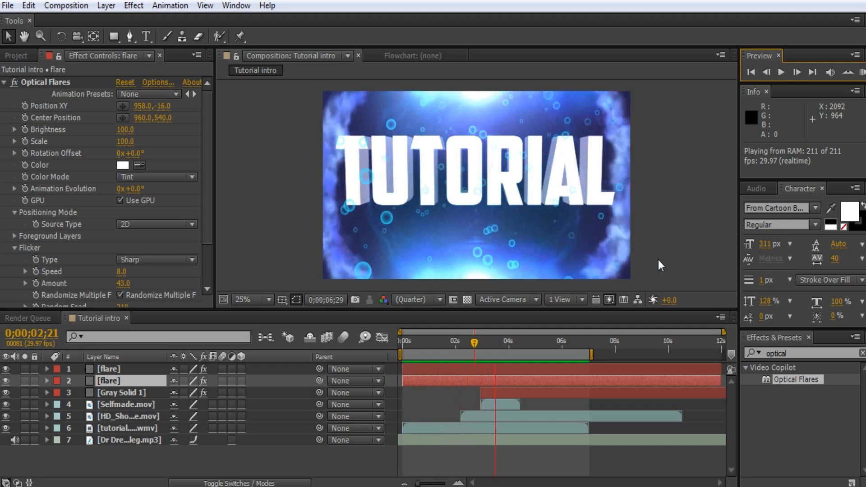
key(space)
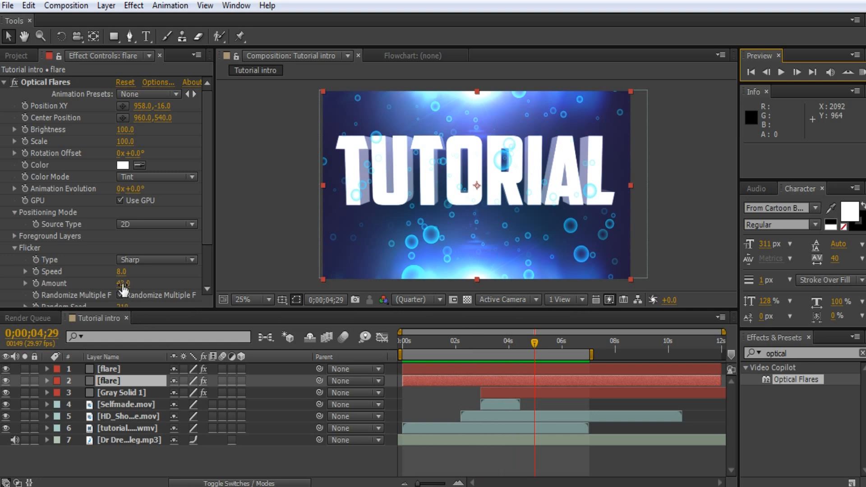
- Raise the flicker speed to 53 on both flares, lower the top flare's amount to 37, and preview the composition
drag(123, 284, 158, 275)
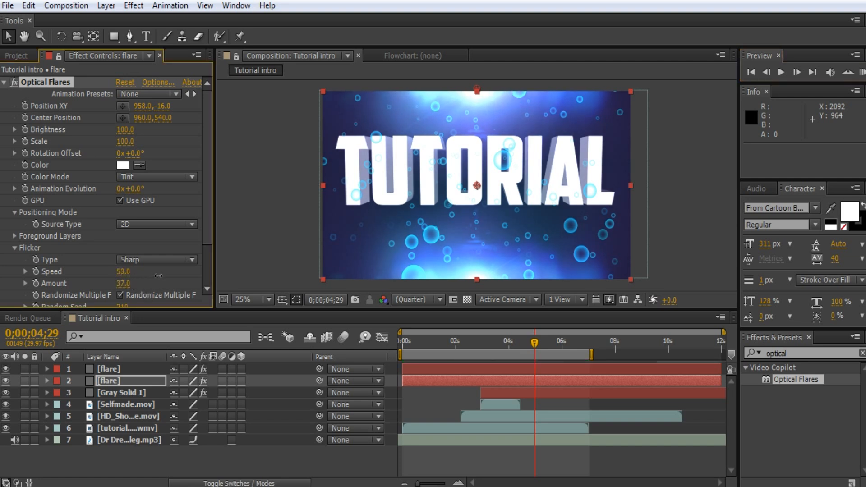
double_click(110, 369)
drag(125, 272, 152, 269)
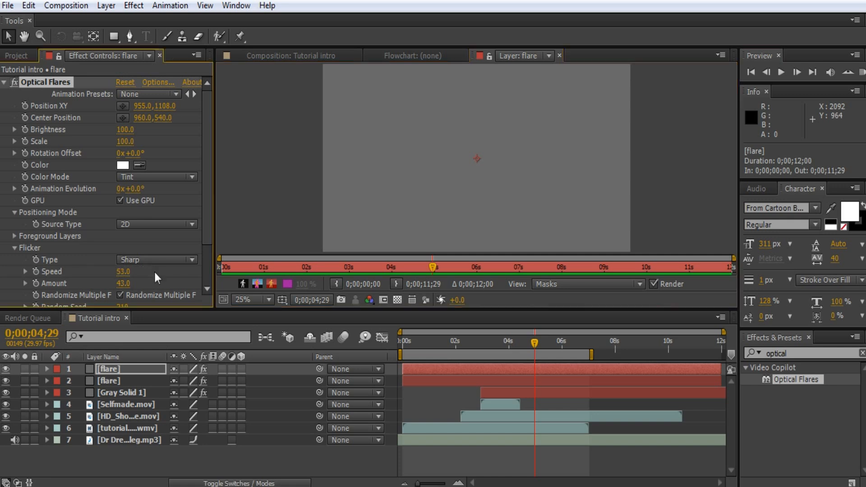
click(560, 56)
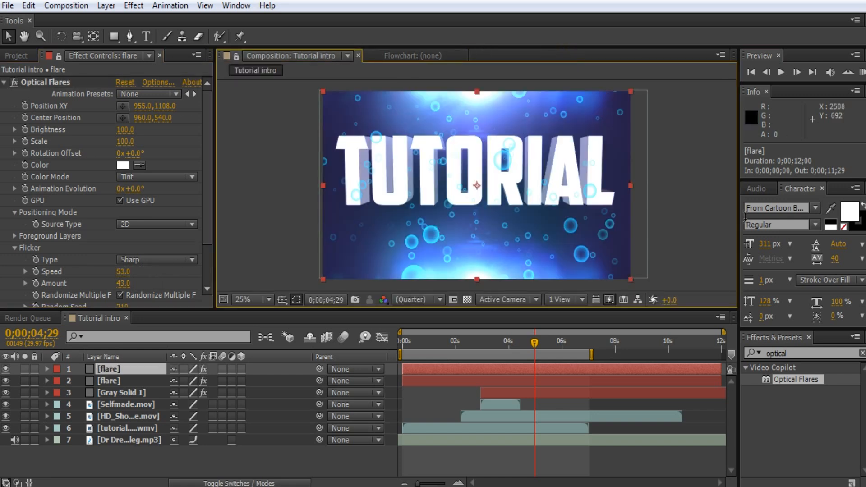
click(862, 72)
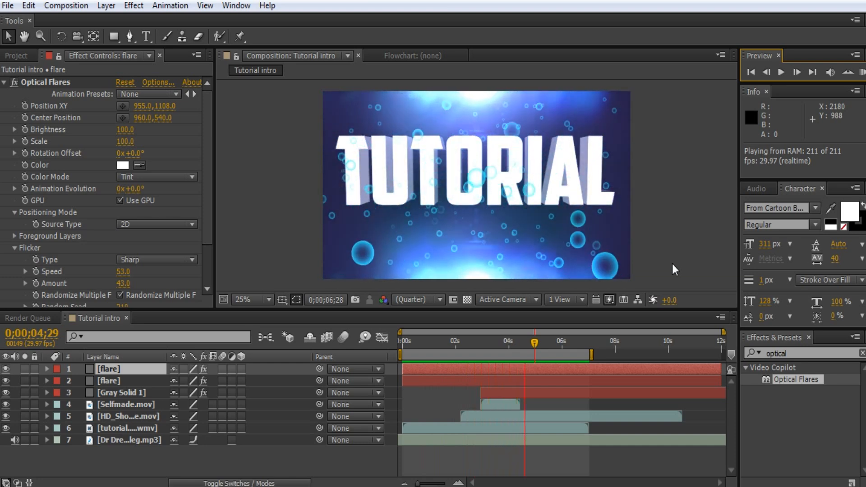
key(space)
- Shift both flare layers in time to start together with the Gray Solid 1 layer, at about 3 s, and preview the composition
drag(441, 368, 519, 369)
drag(446, 382, 518, 375)
click(862, 72)
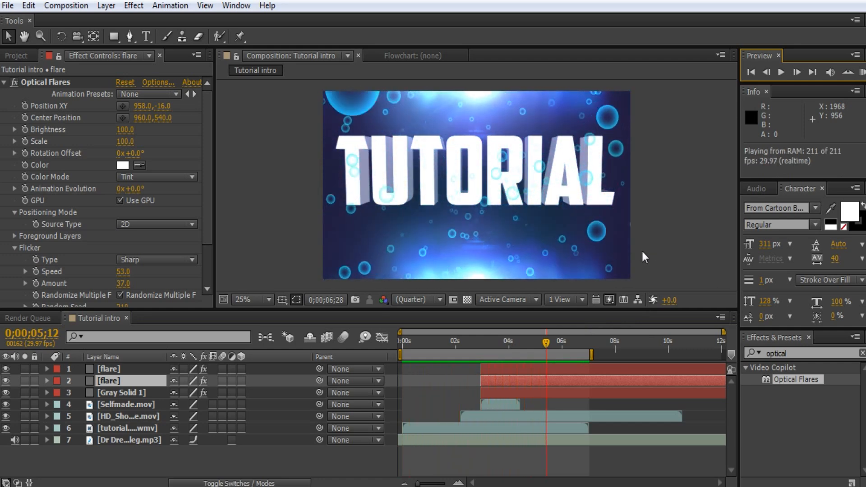
- Stop the preview, watch the atroxcrafter example intro in the media player, and preview the TUTORIAL composition again
key(space)
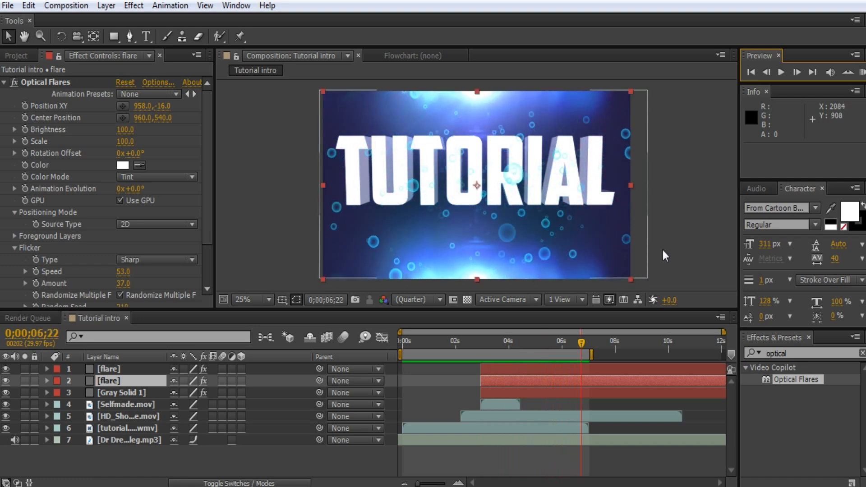
click(665, 249)
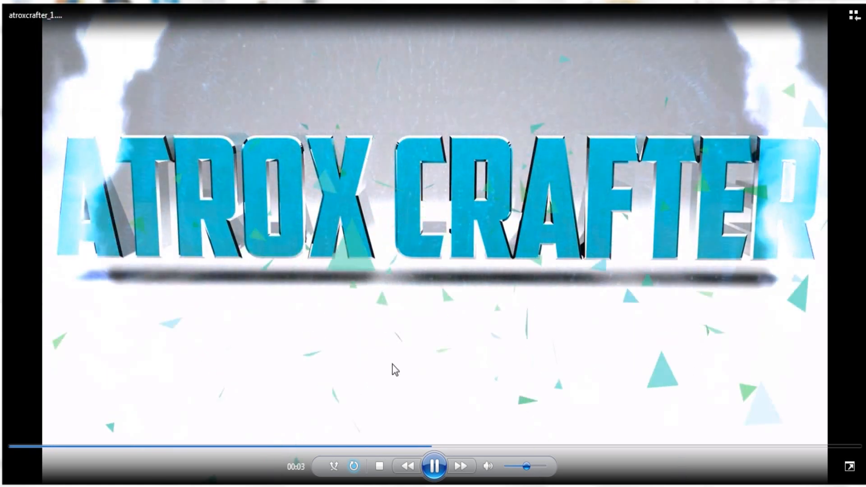
right_click(415, 473)
click(415, 469)
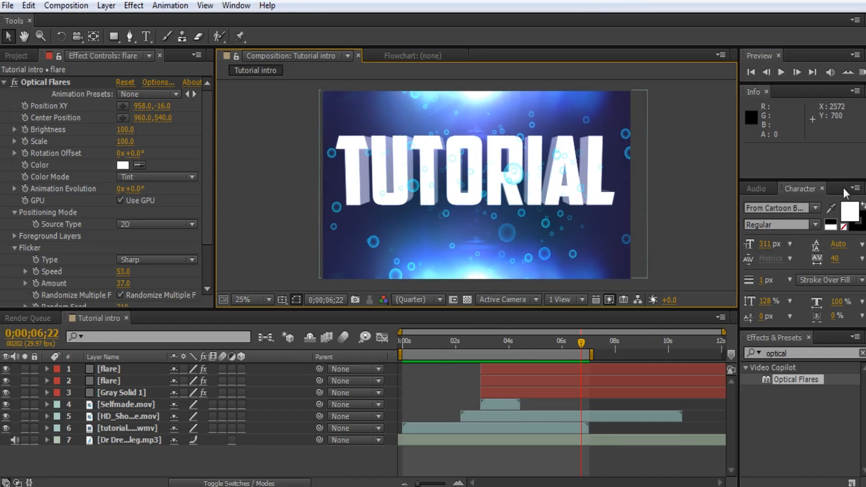
click(862, 72)
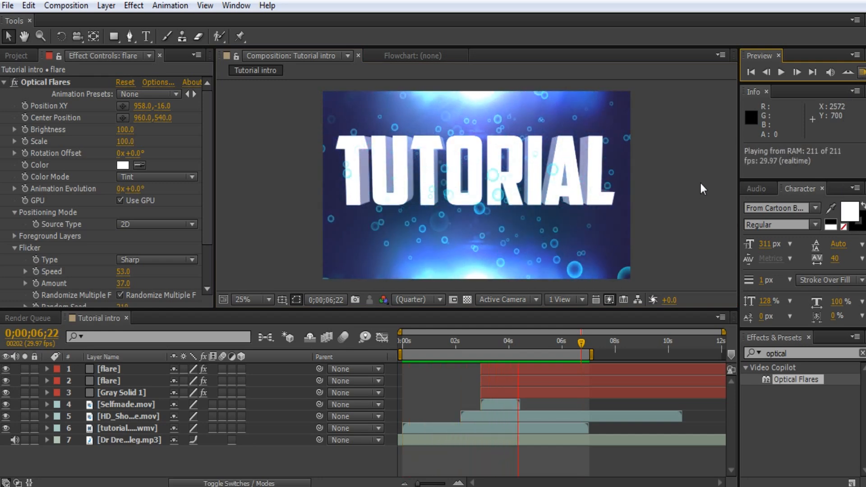
key(space)
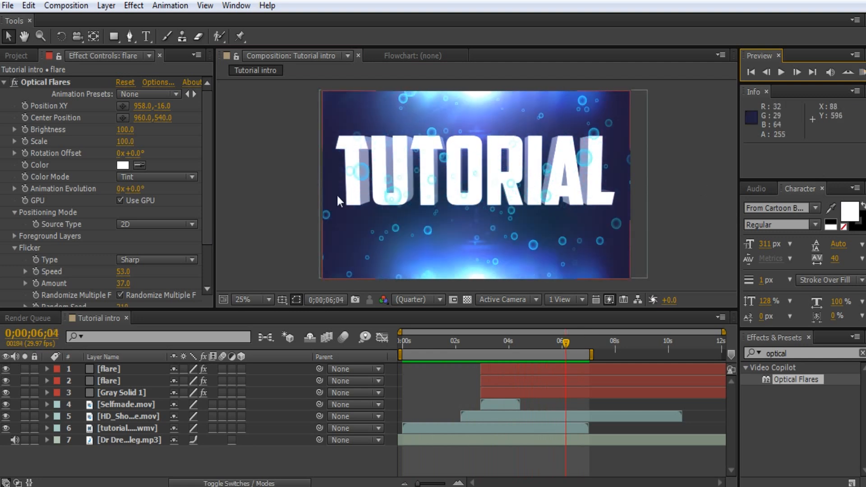
- Collapse the flare's Optical Flares settings and look through the project's music and video footage items
click(5, 87)
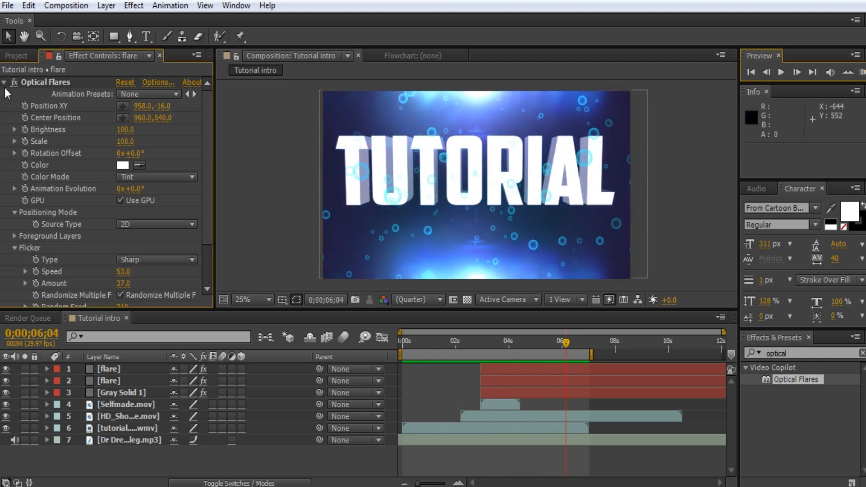
click(4, 83)
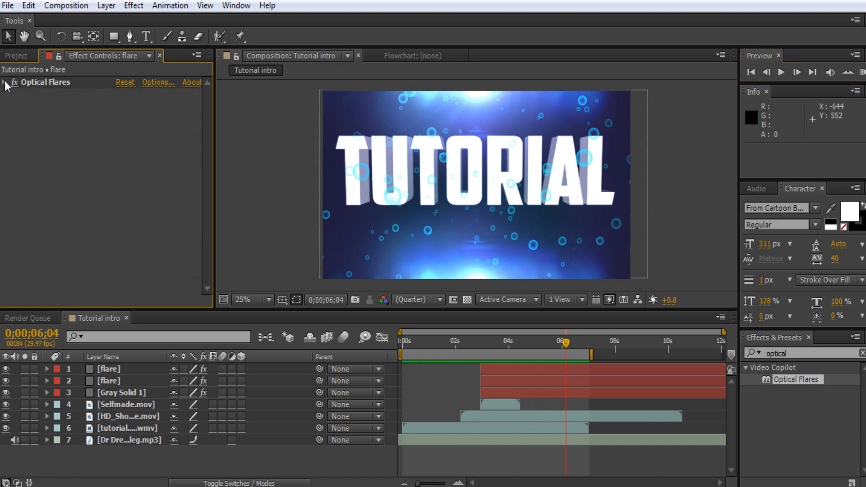
click(15, 56)
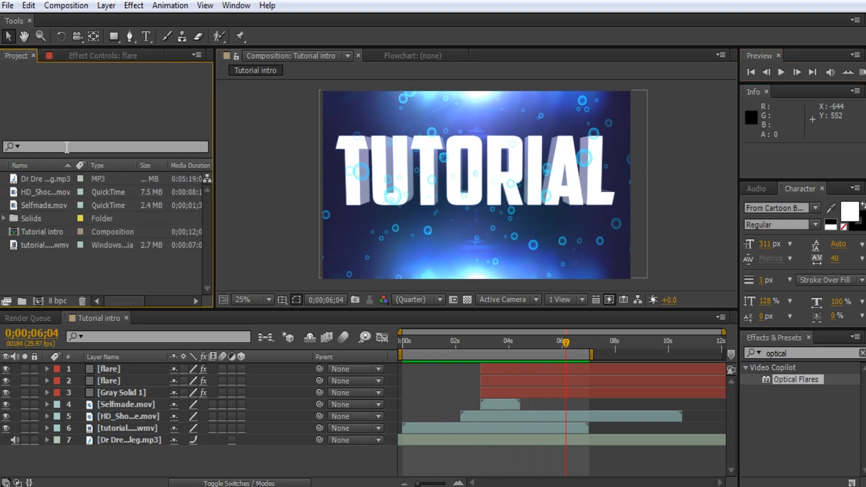
drag(169, 453, 130, 466)
click(76, 271)
click(48, 194)
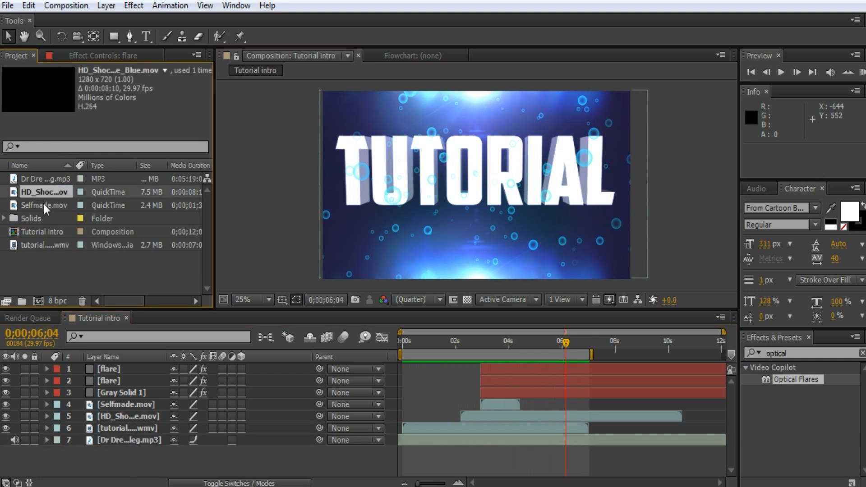
click(44, 204)
click(46, 180)
click(87, 282)
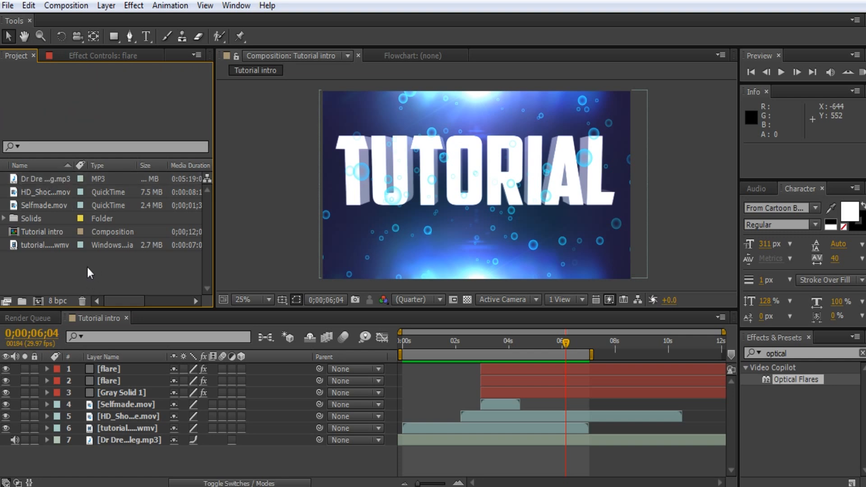
click(49, 245)
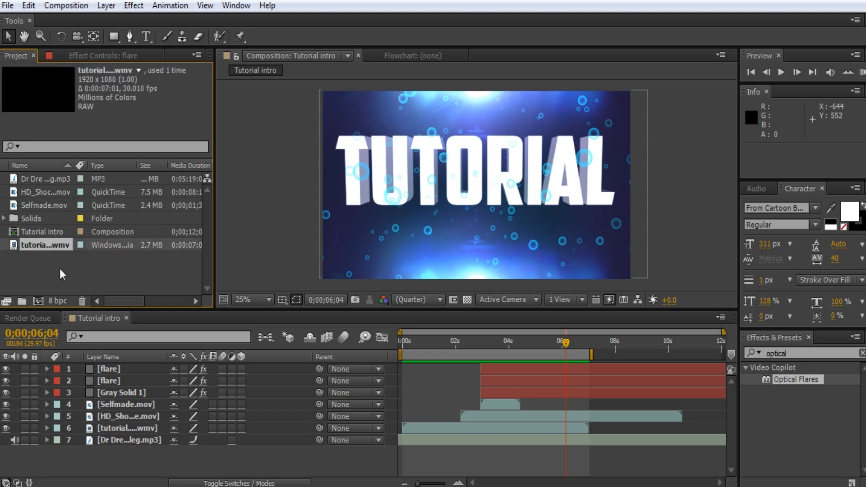
click(60, 269)
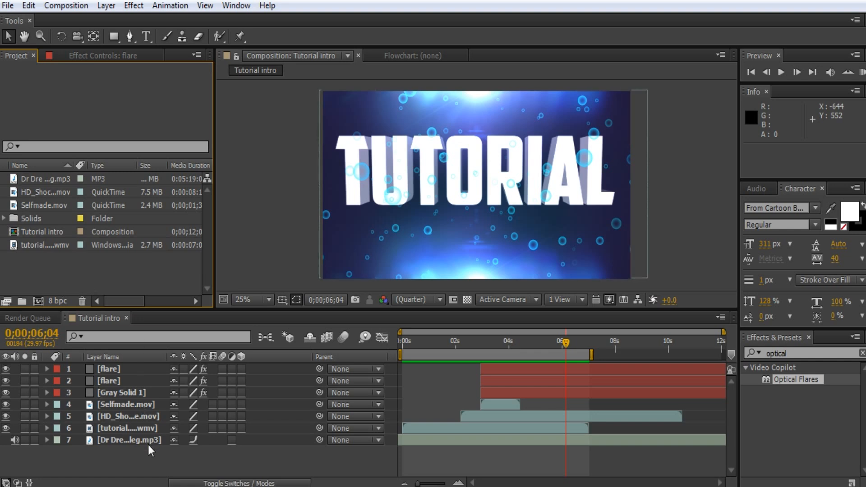
click(254, 453)
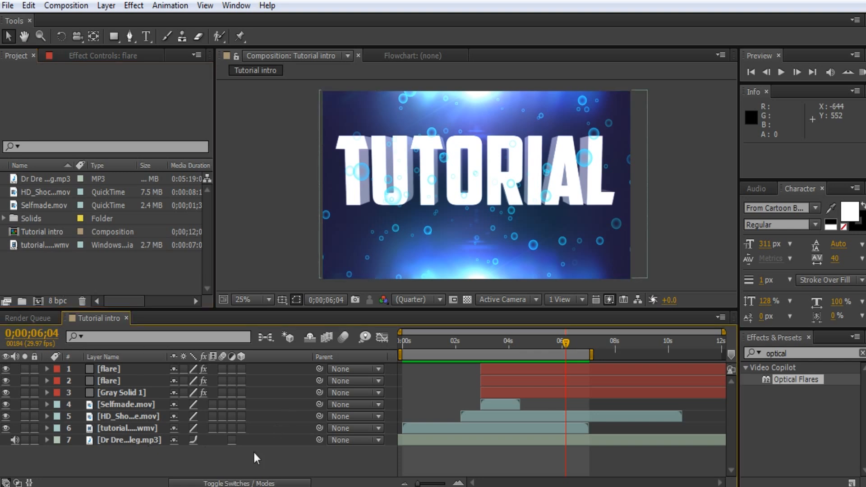
click(79, 107)
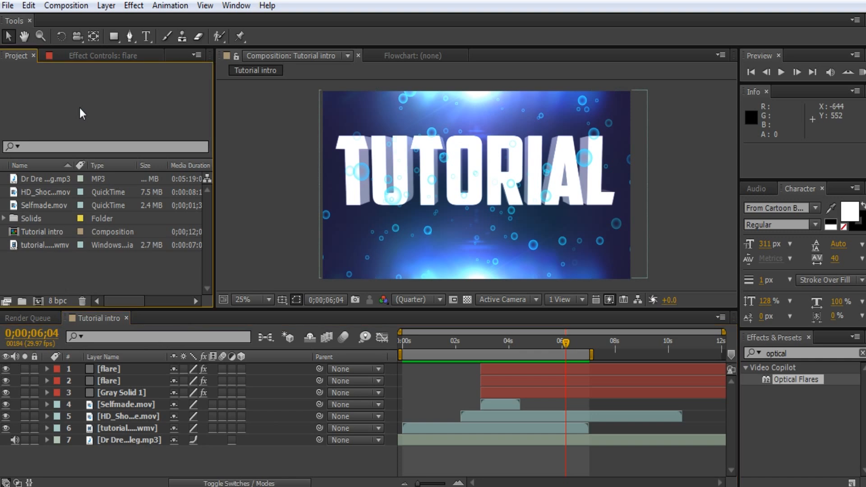
click(81, 54)
click(23, 57)
click(263, 459)
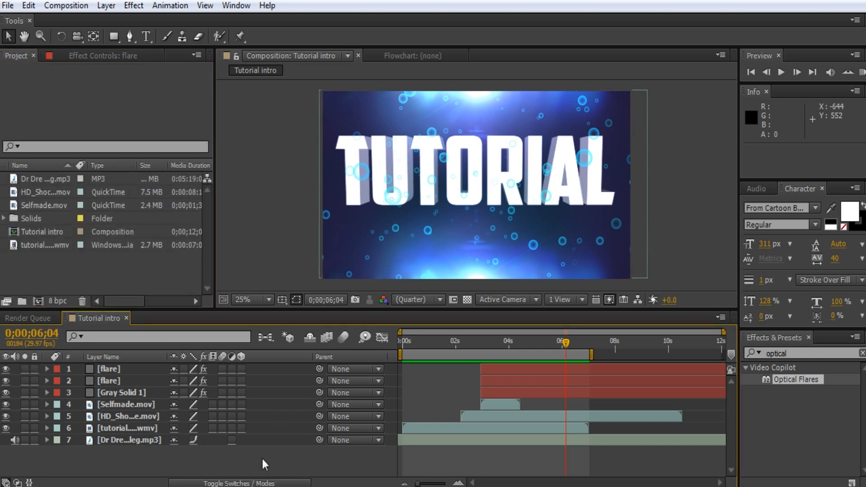
click(136, 285)
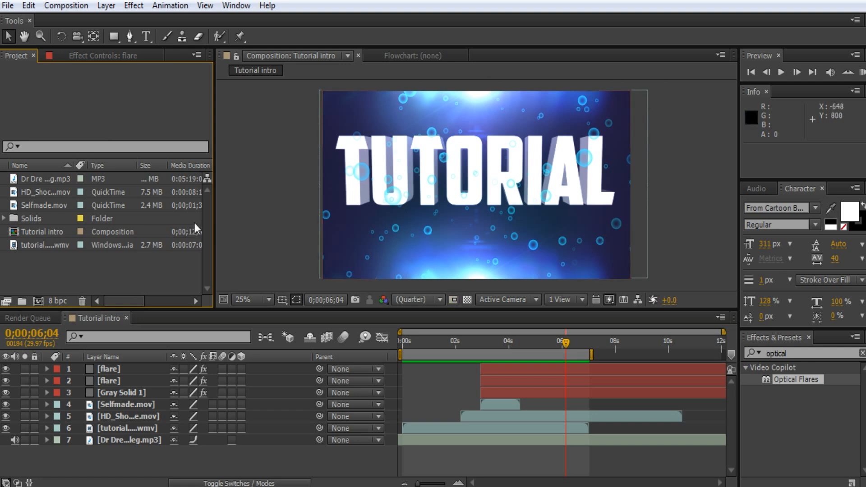
- Add the Tutorial intro composition to the render queue and start rendering it
click(66, 6)
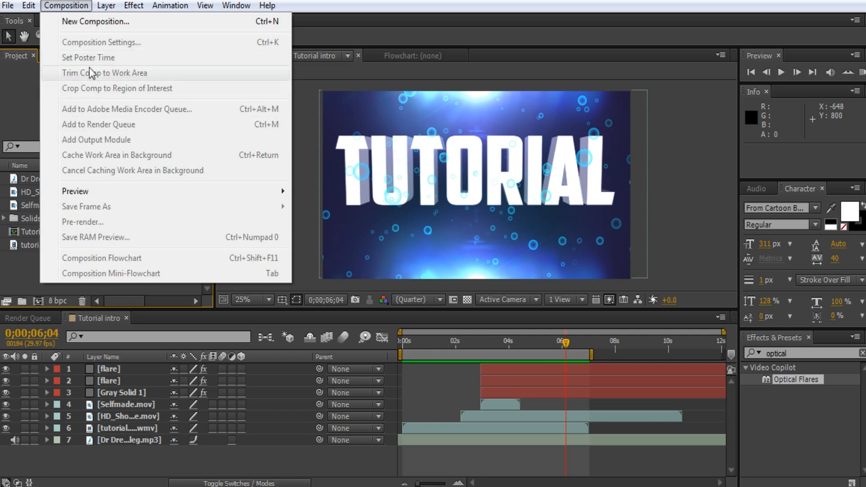
click(299, 259)
click(122, 441)
click(129, 451)
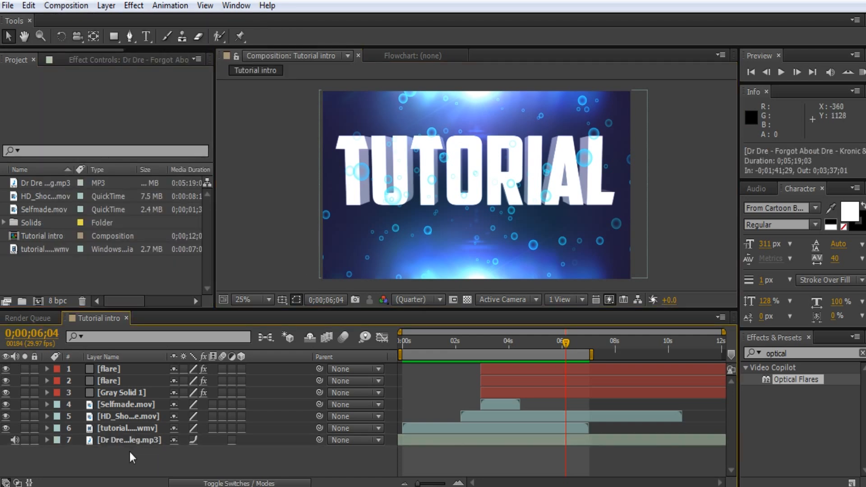
click(7, 6)
mouse_move(135, 216)
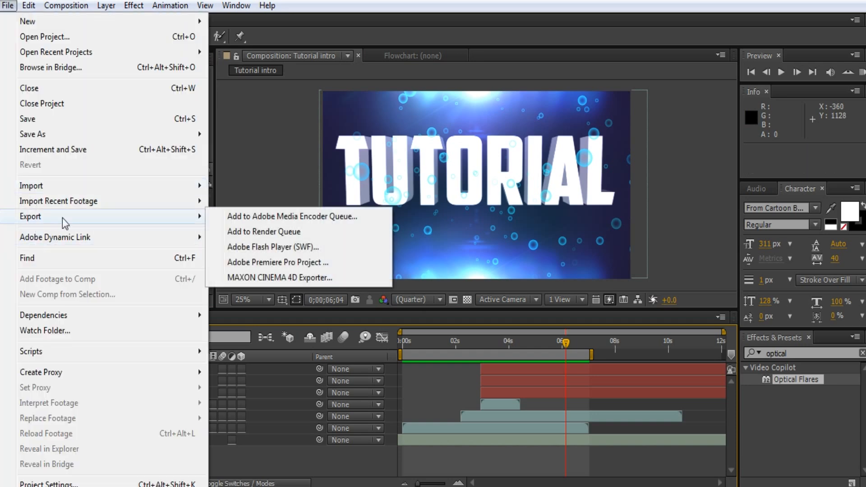
click(262, 230)
click(697, 355)
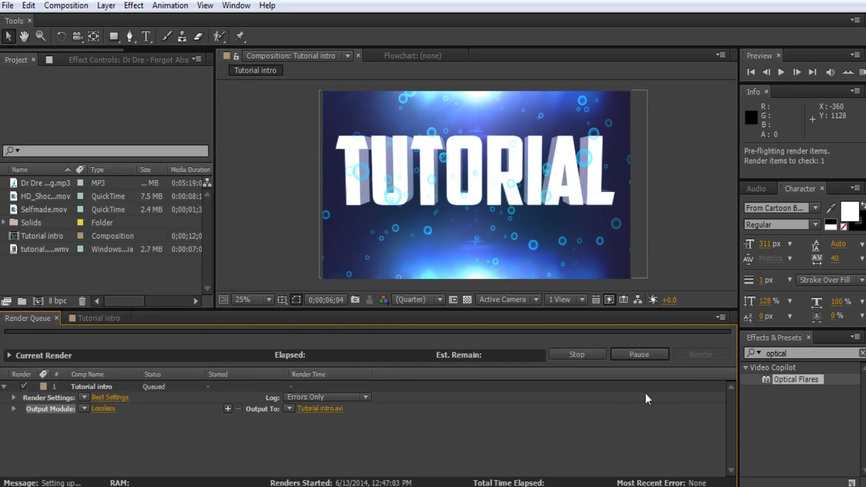